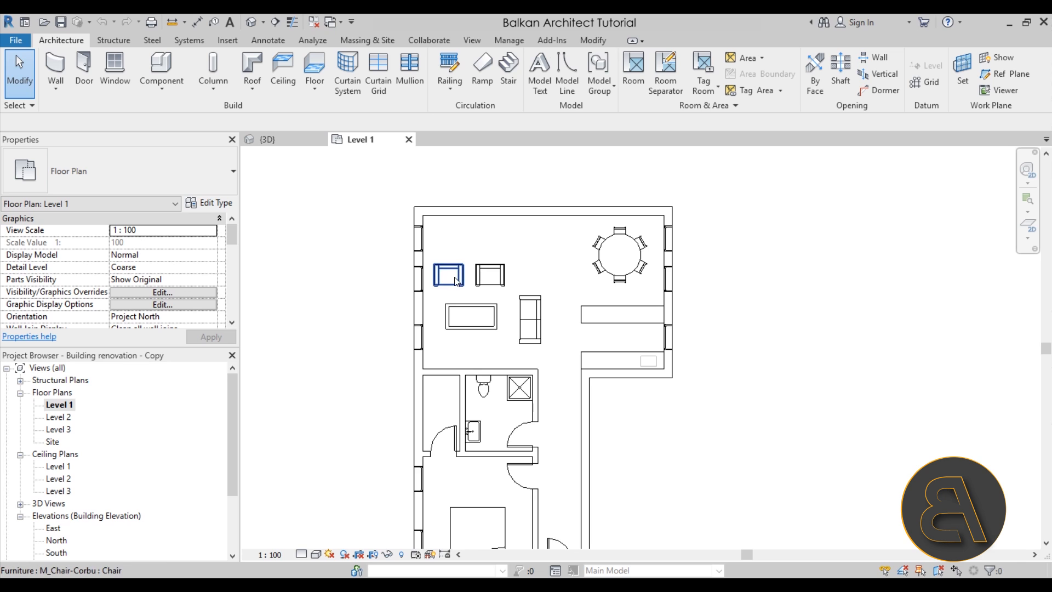
# Look over the furnished Level 1 floor plan and open the 3D view to inspect the house exterior
pyautogui.scroll(3, 630, 299)
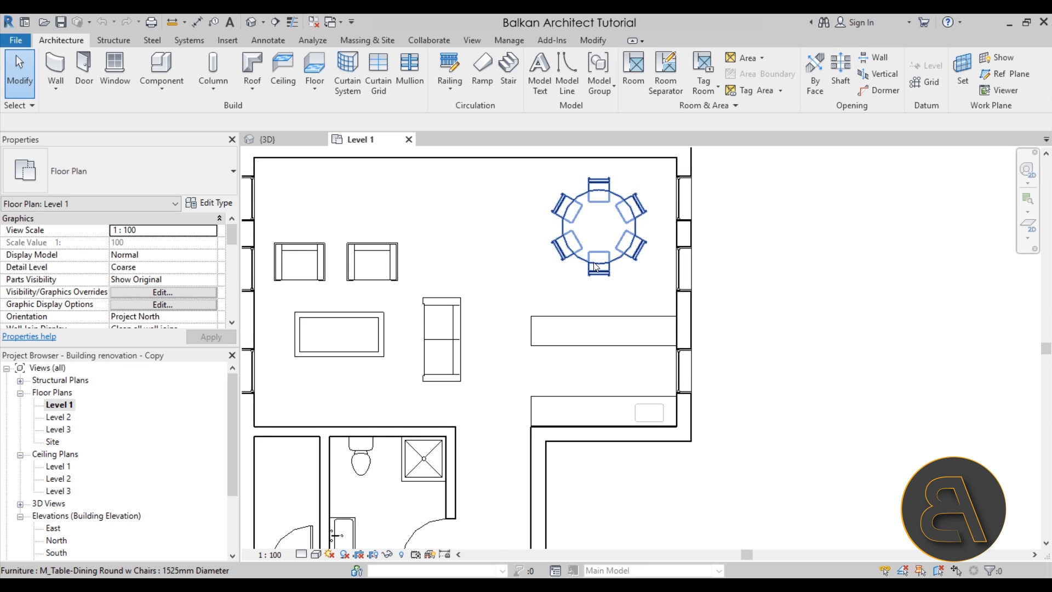
pyautogui.scroll(-3, 565, 281)
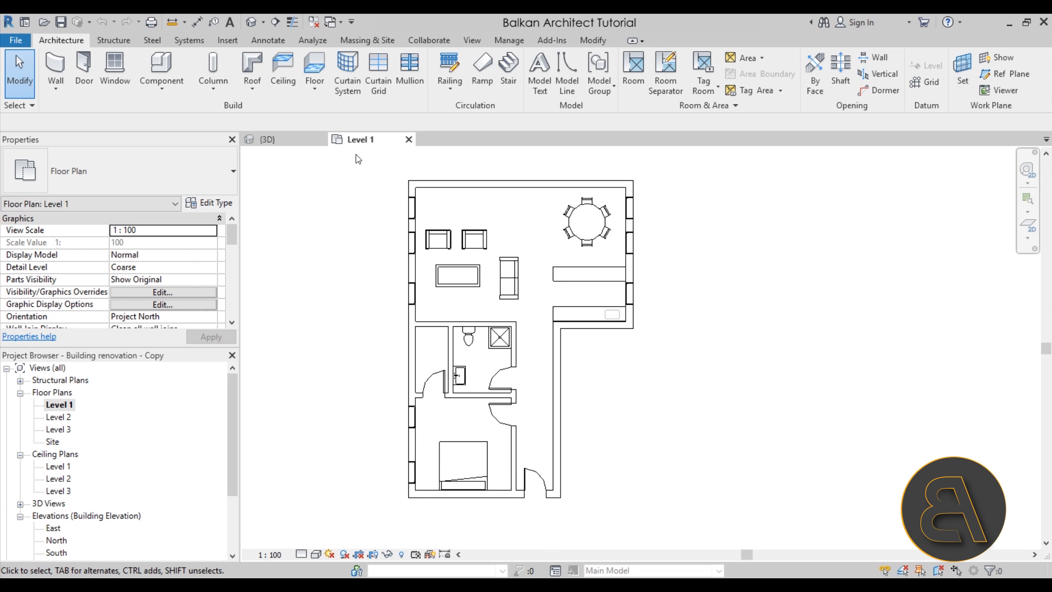
pyautogui.click(287, 137)
pyautogui.keyDown('shift'); pyautogui.moveTo(603, 323); pyautogui.dragTo(620, 335, button='middle'); pyautogui.keyUp('shift')
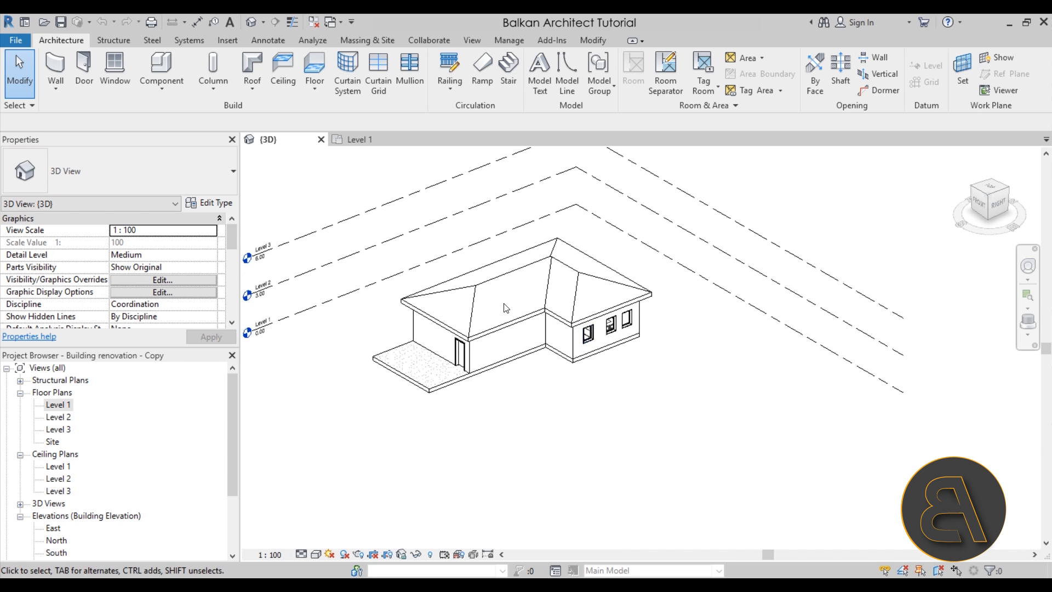
pyautogui.scroll(3, 545, 322)
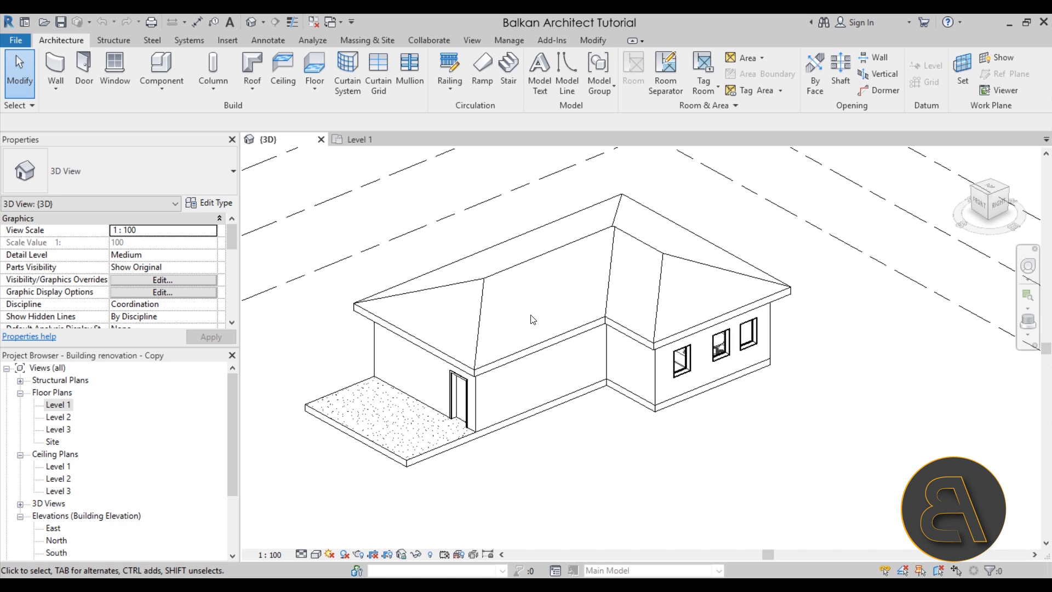
pyautogui.keyDown('shift'); pyautogui.moveTo(571, 377); pyautogui.dragTo(593, 430, button='middle'); pyautogui.keyUp('shift')
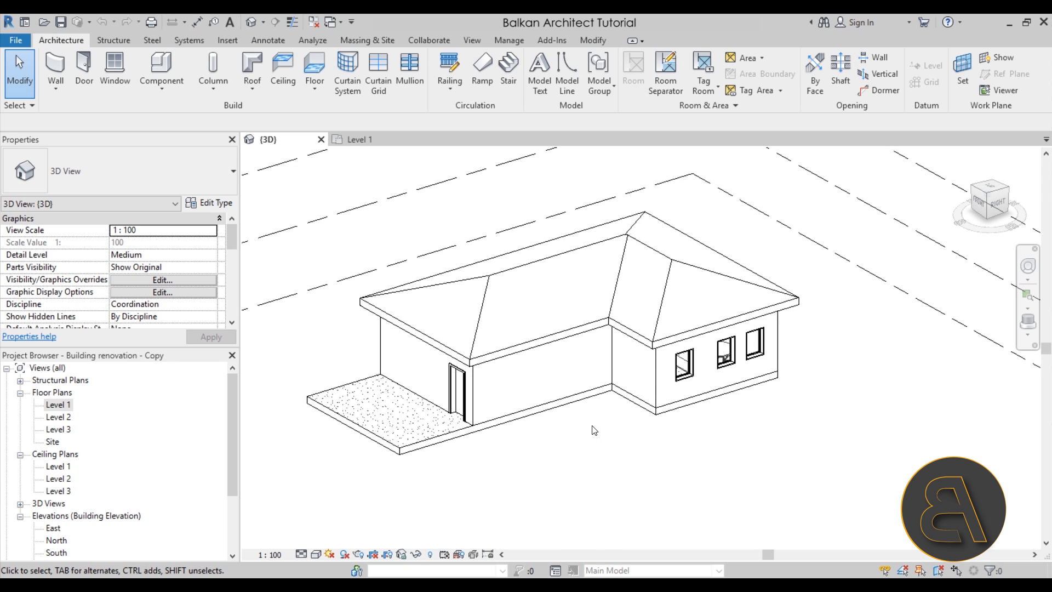
# Open the project's phasing settings and review the Existing and New Construction phases
pyautogui.click(498, 43)
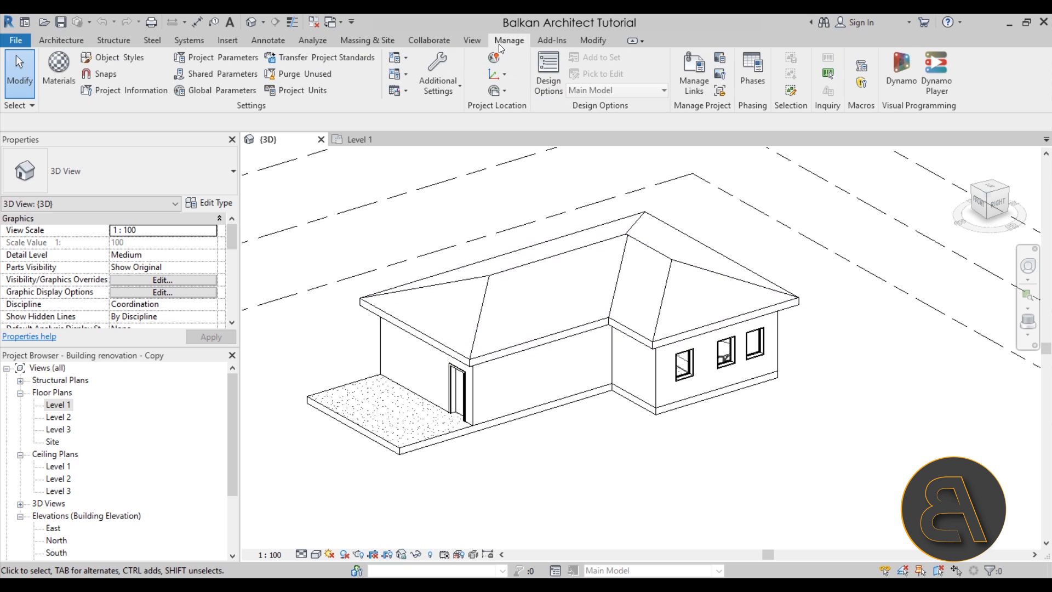
pyautogui.click(752, 84)
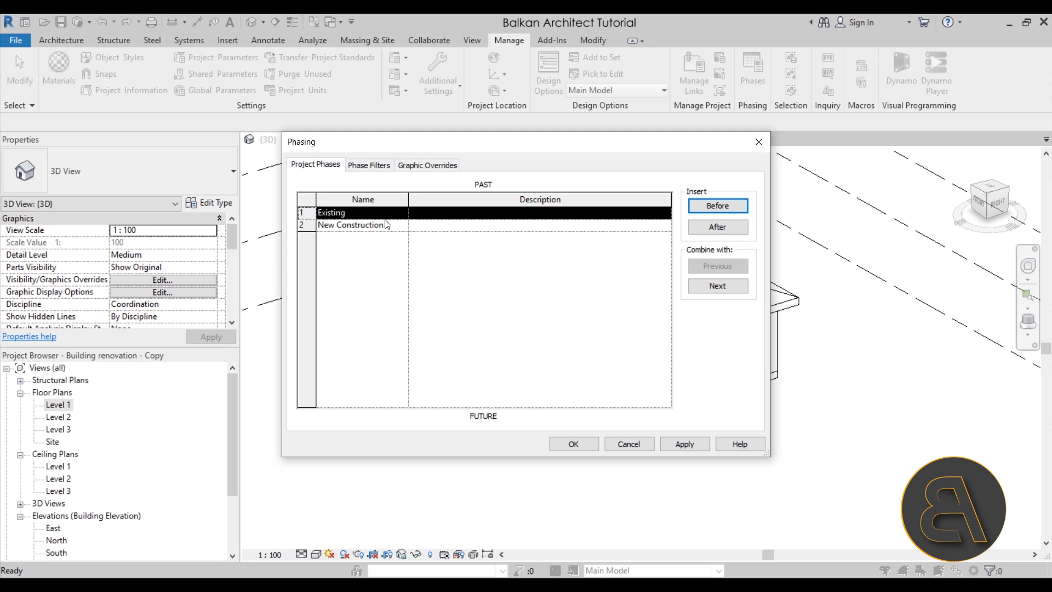
pyautogui.click(305, 226)
pyautogui.click(326, 217)
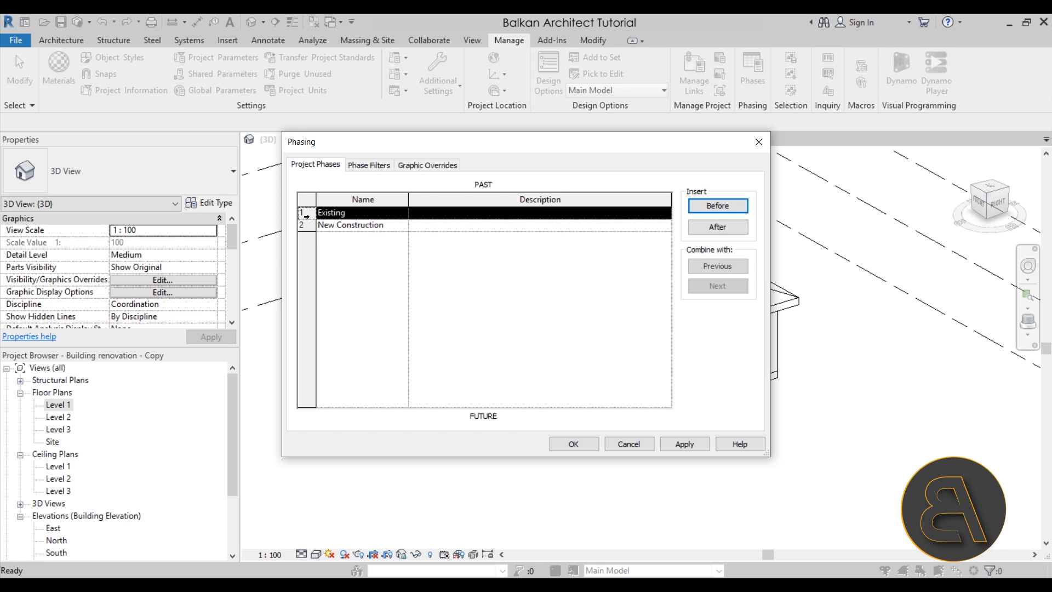
pyautogui.click(334, 217)
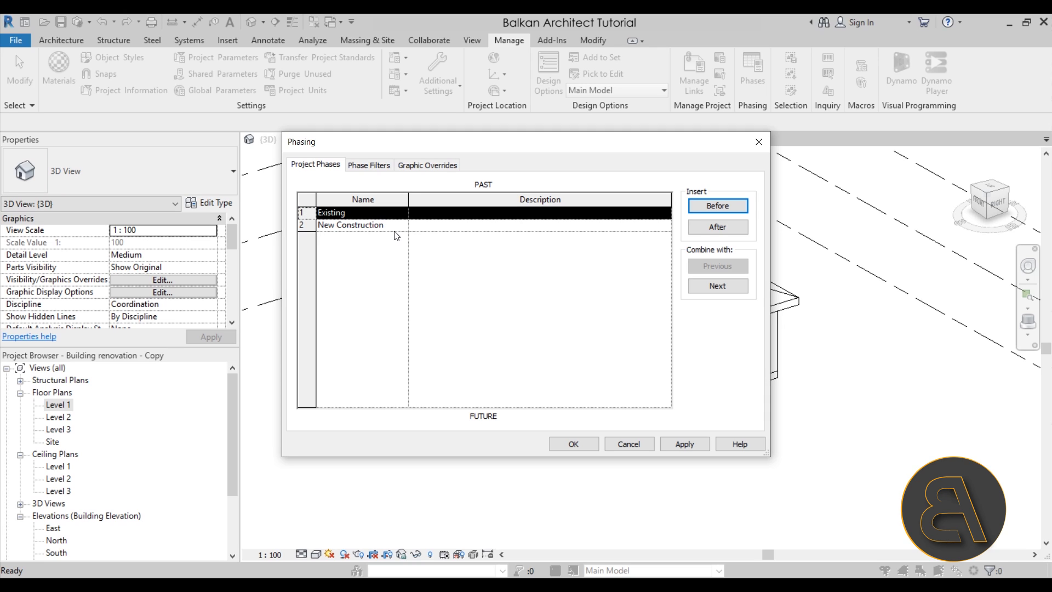
pyautogui.click(302, 226)
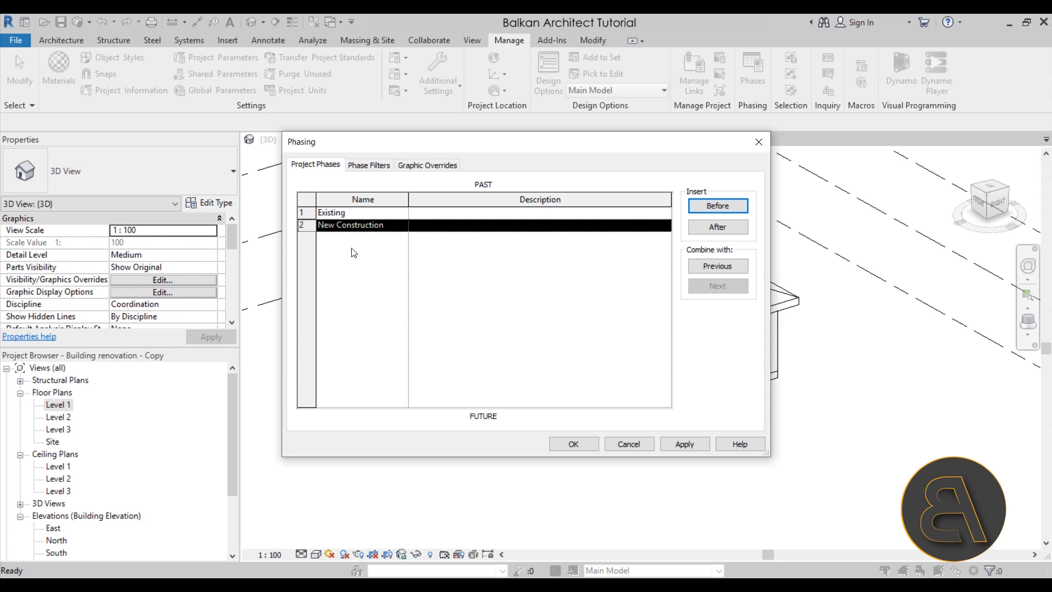
# Insert an extra phase after New Construction, merge it back into the previous phase, and accept the phasing settings
pyautogui.click(719, 229)
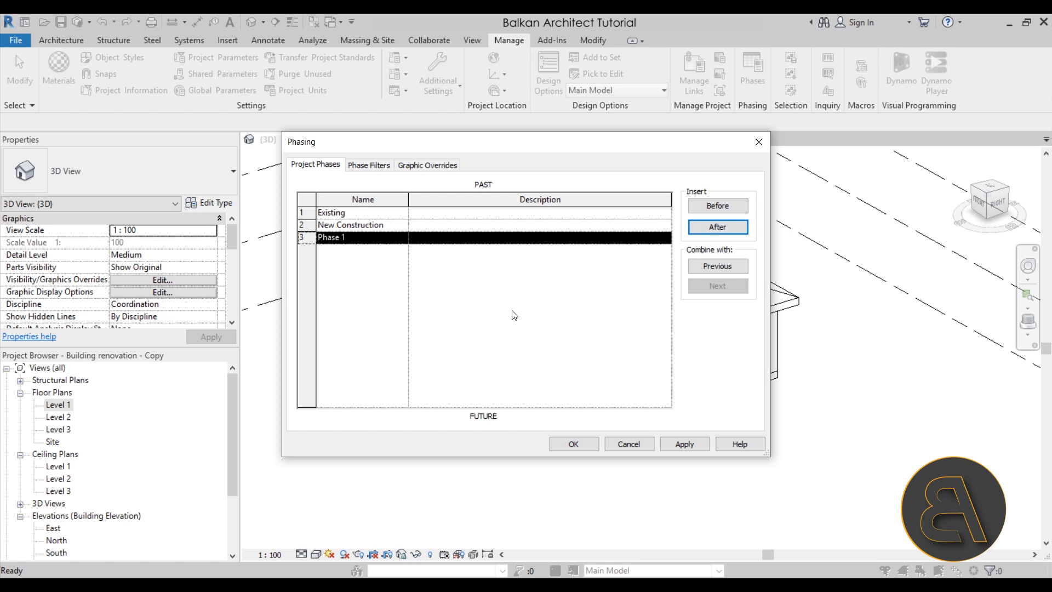
pyautogui.click(342, 237)
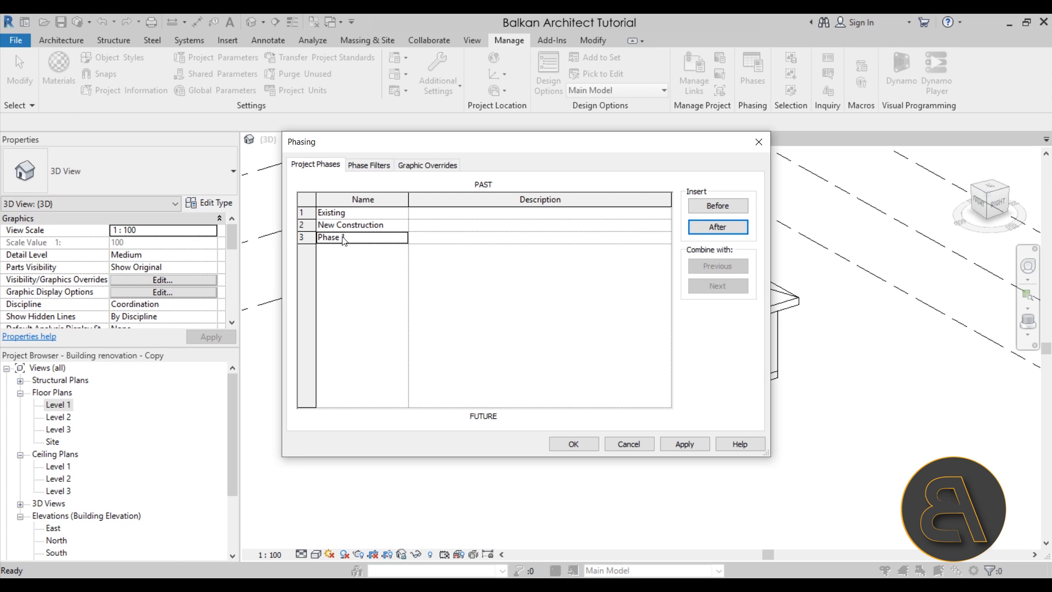
pyautogui.click(305, 237)
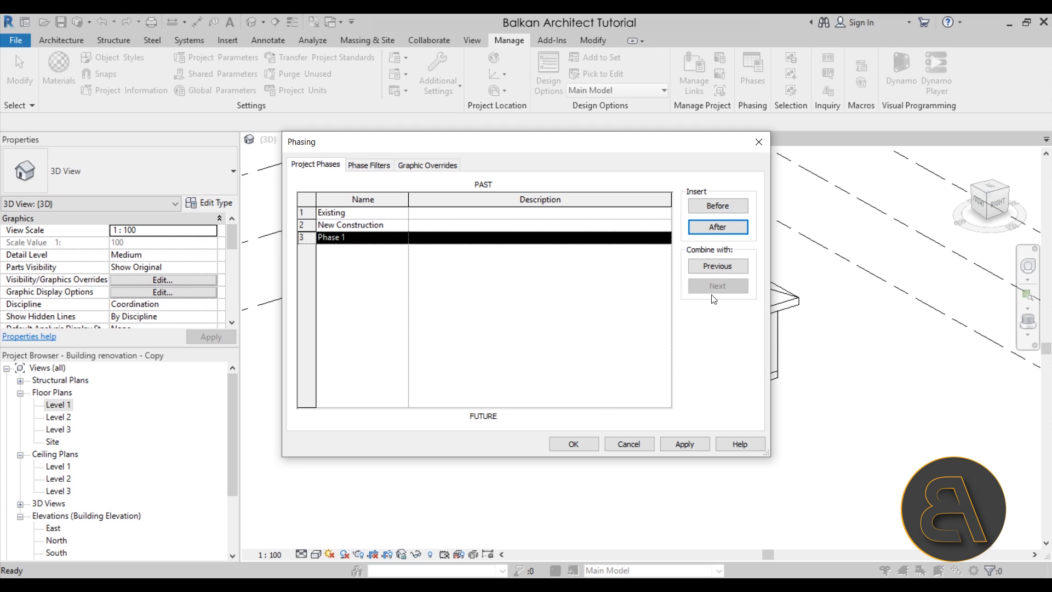
pyautogui.click(715, 267)
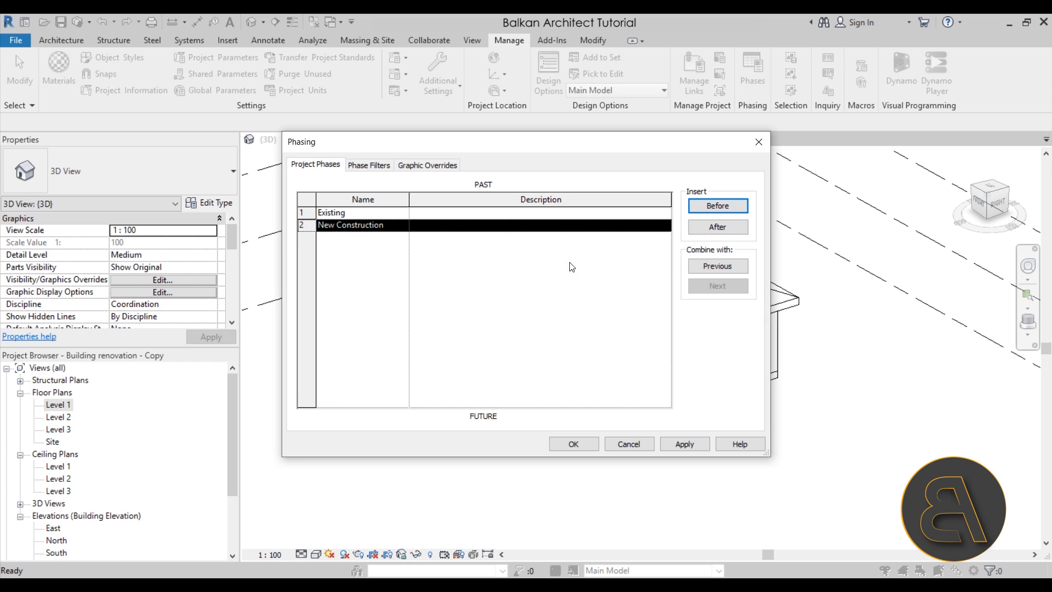
pyautogui.click(570, 443)
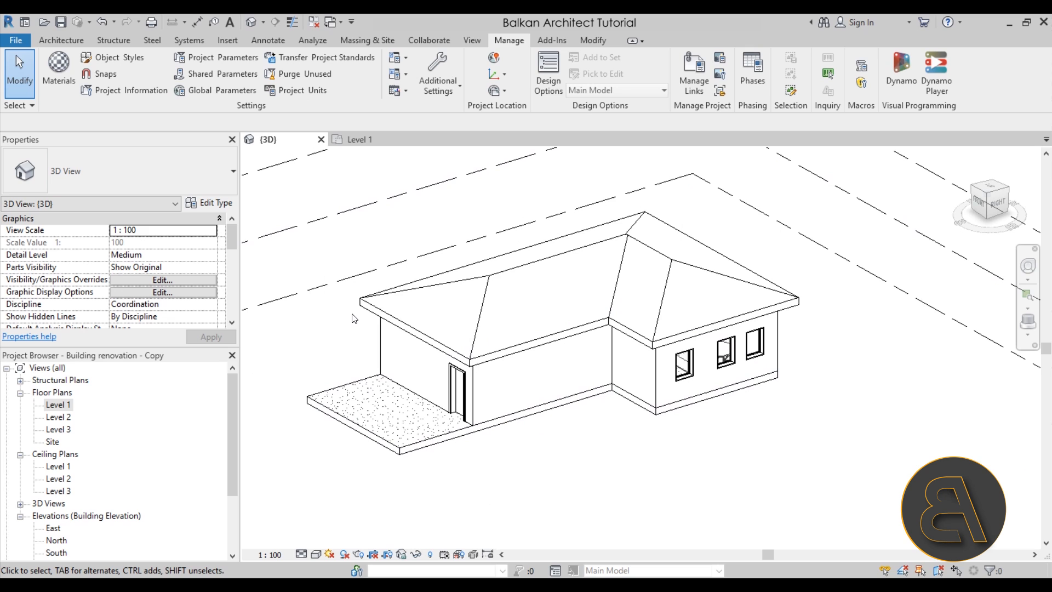
# Switch the 3D view's phase to Existing and back to New Construction
pyautogui.moveTo(403, 219); pyautogui.dragTo(404, 231, button='middle')
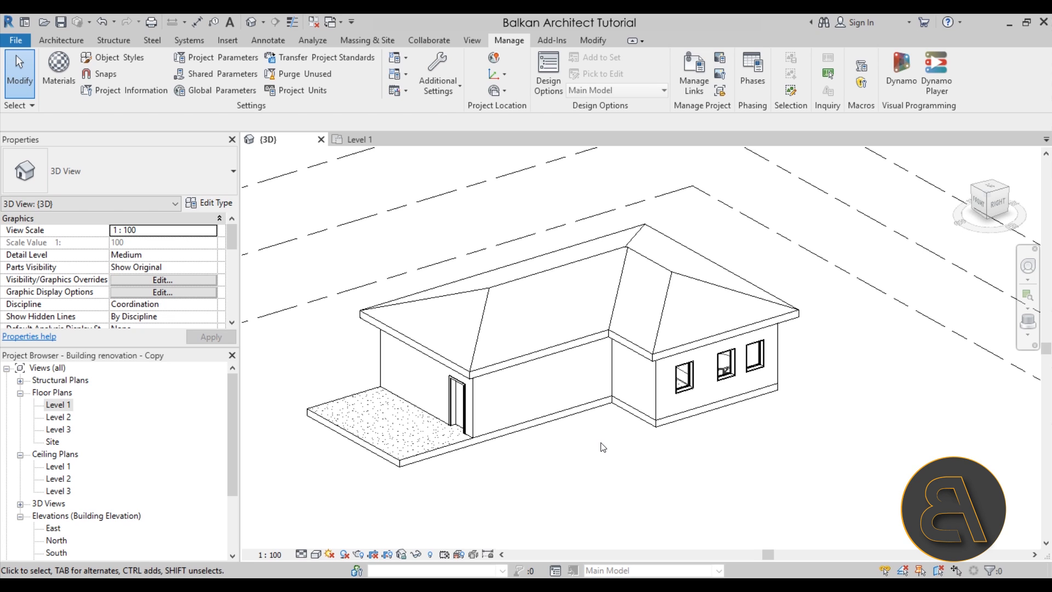
pyautogui.scroll(-1, 599, 440)
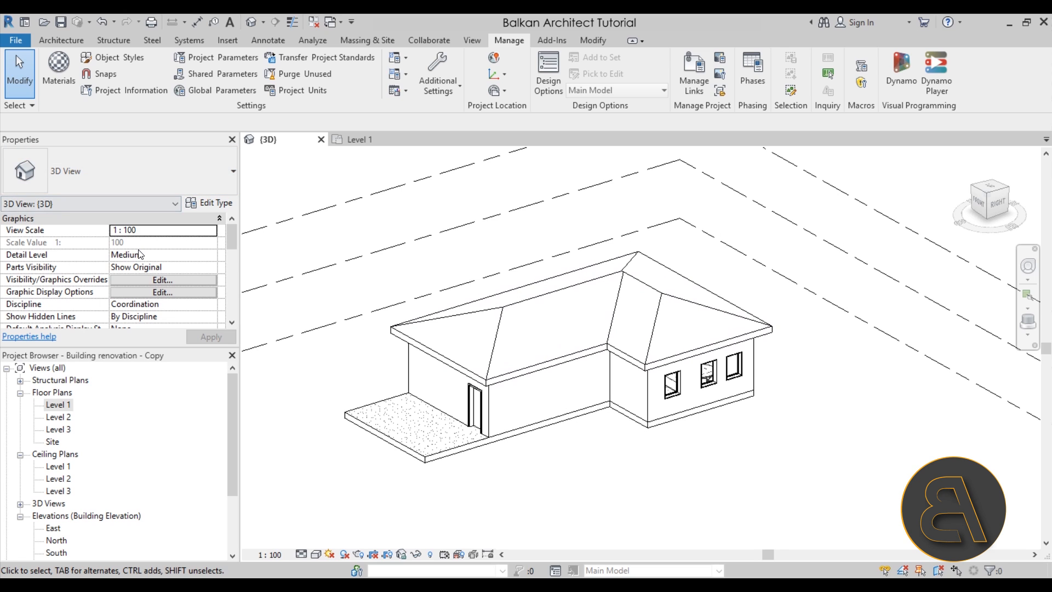
pyautogui.scroll(-6, 139, 254)
pyautogui.scroll(-3, 138, 254)
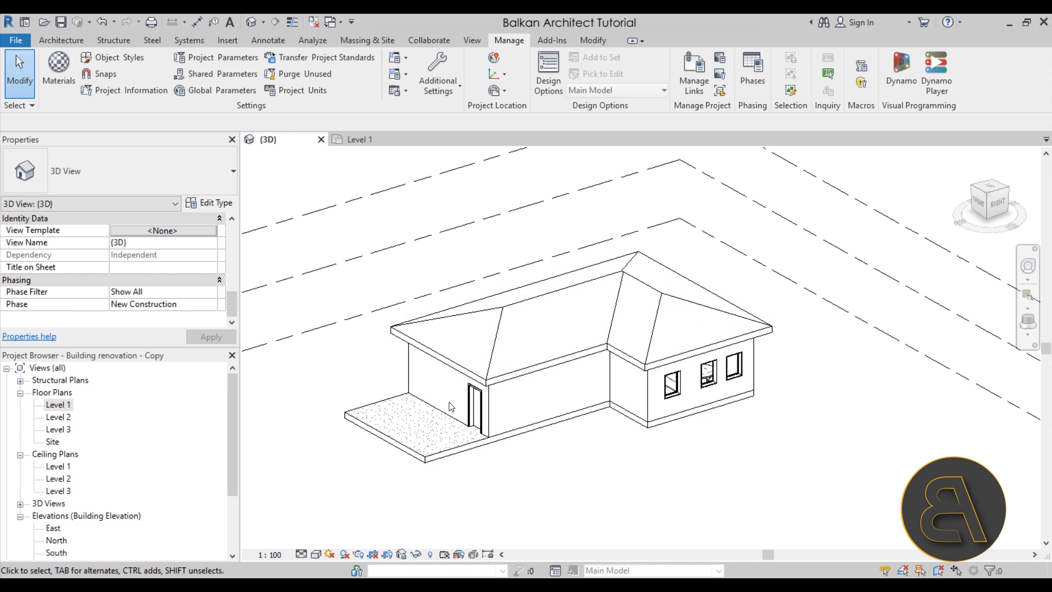
pyautogui.scroll(-1, 439, 377)
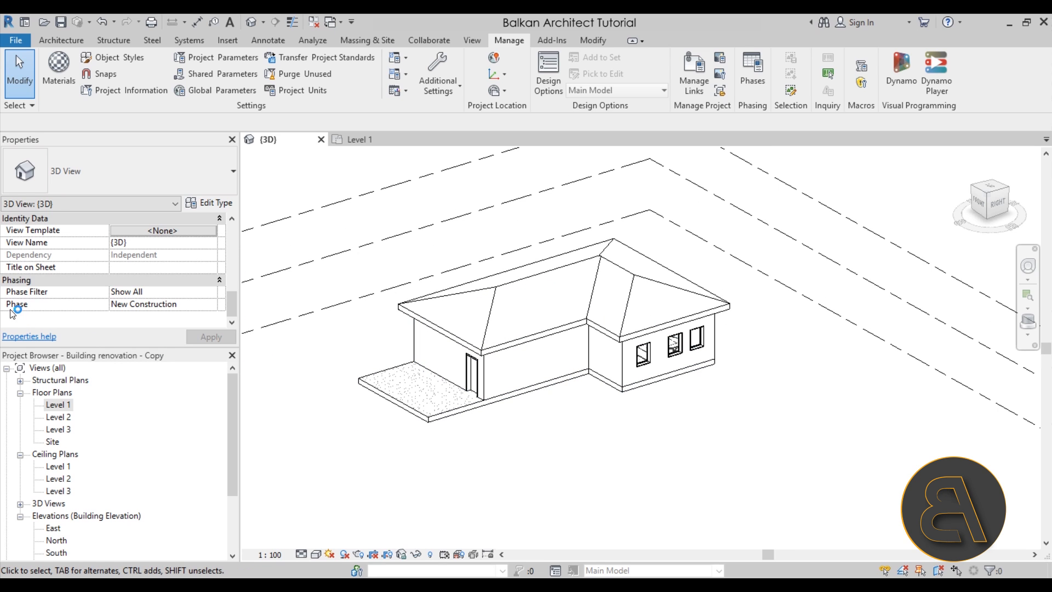
pyautogui.click(213, 306)
pyautogui.click(212, 305)
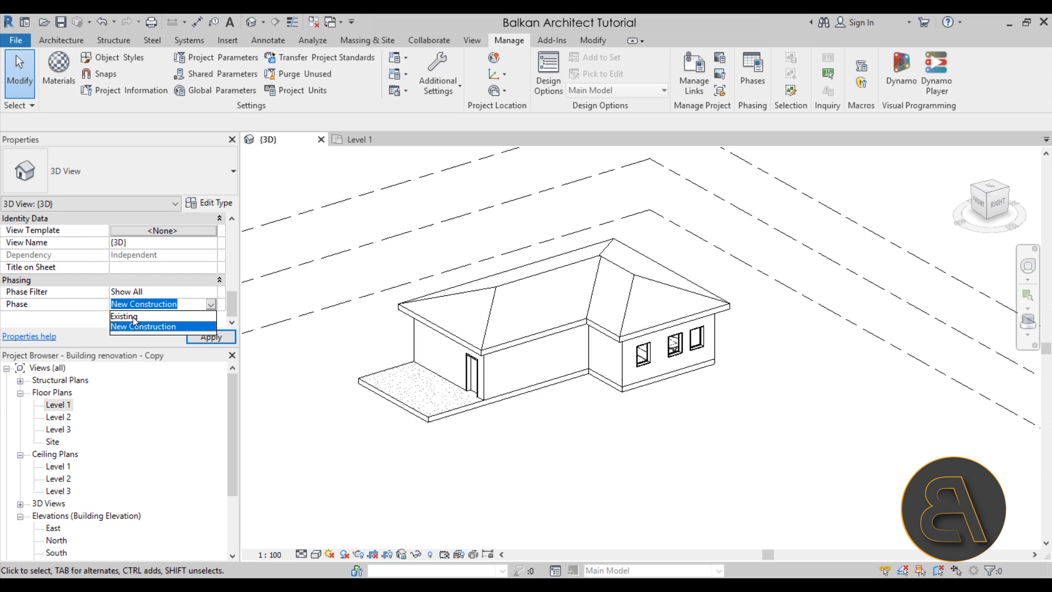
pyautogui.click(194, 317)
pyautogui.click(211, 337)
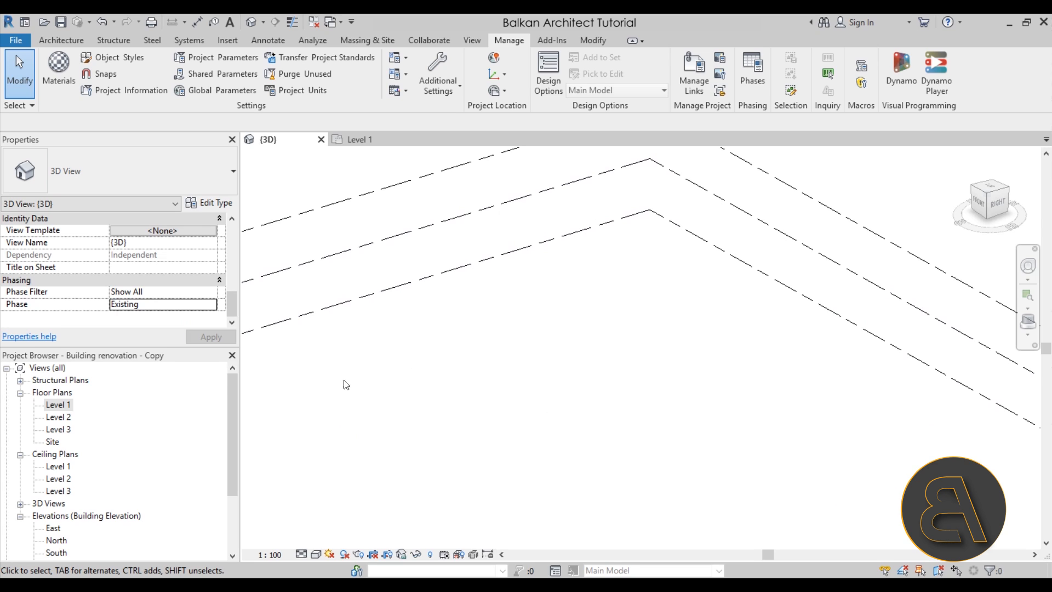
pyautogui.click(211, 304)
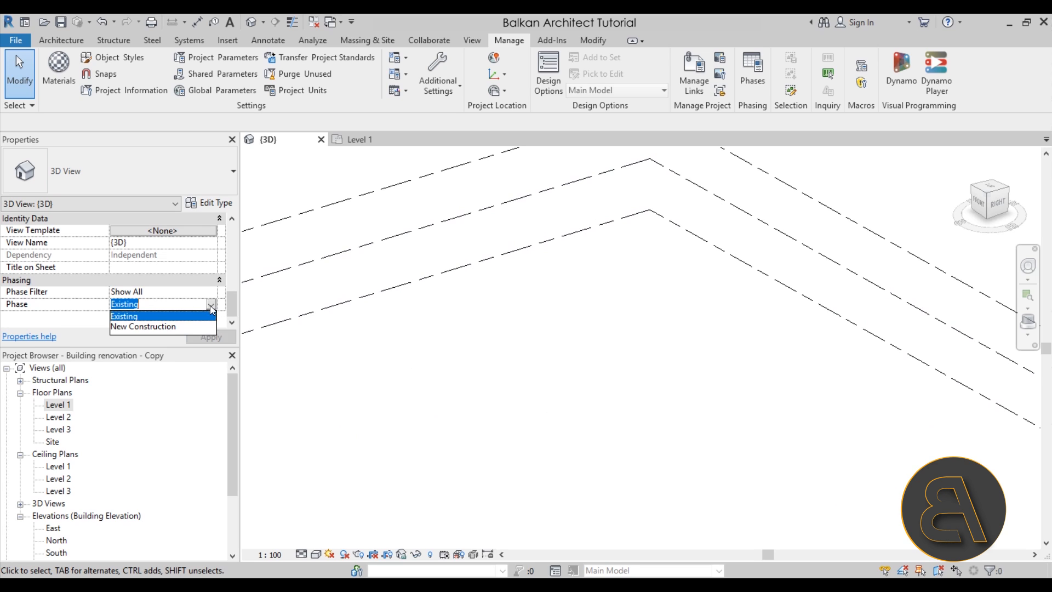
pyautogui.click(171, 324)
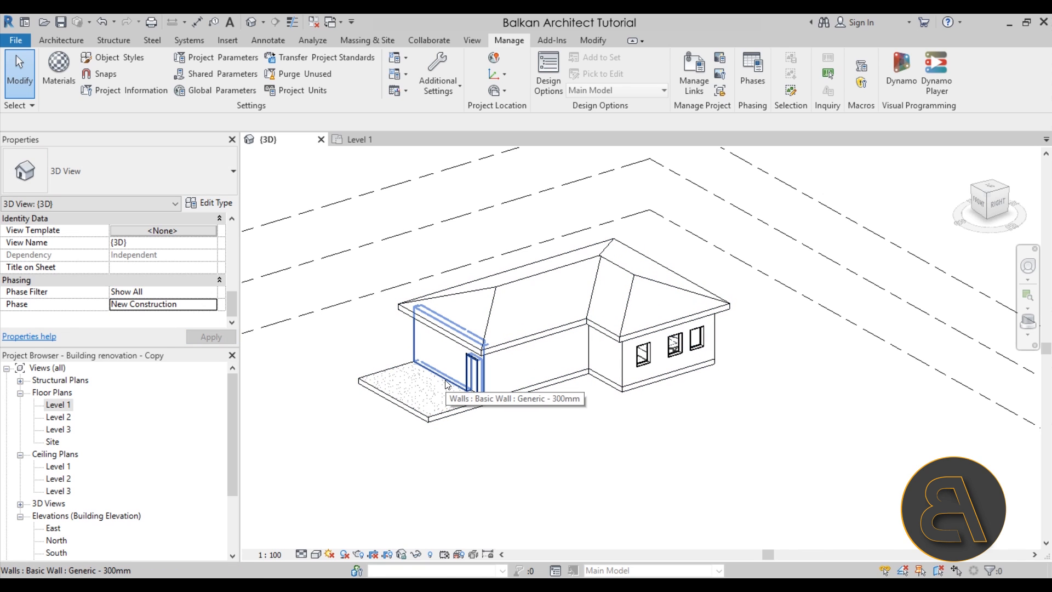
# Look through the phase filter options available for the 3D view and inspect the house
pyautogui.click(211, 292)
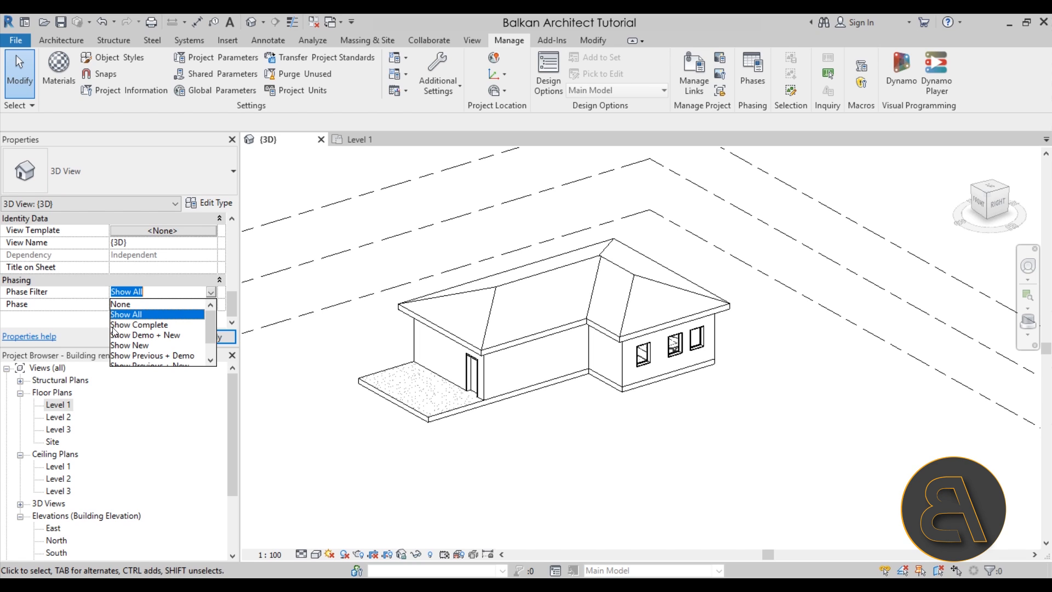
pyautogui.click(84, 328)
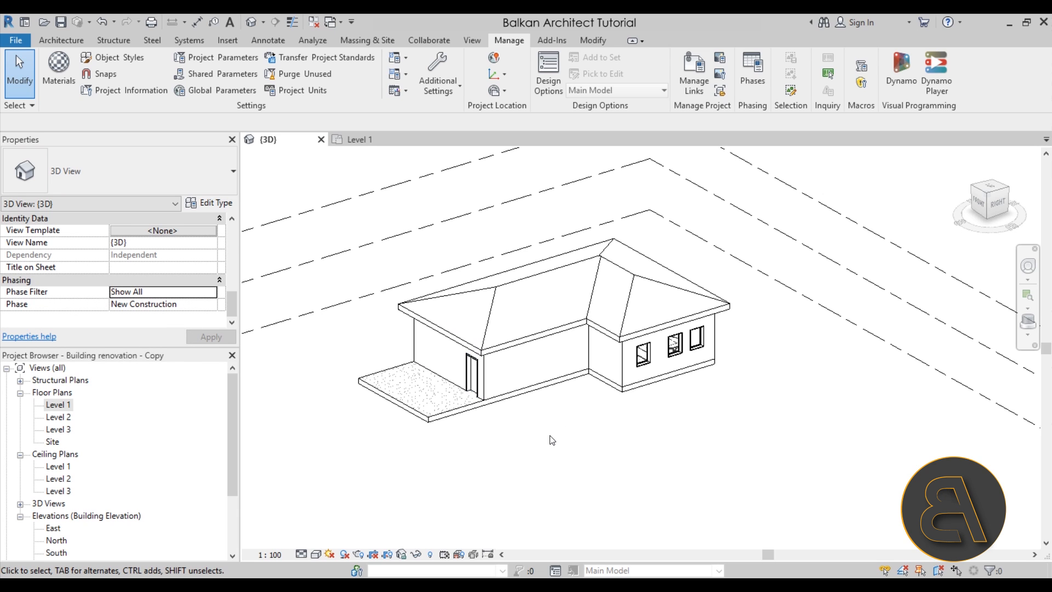
pyautogui.moveTo(549, 433)
pyautogui.keyDown('shift'); pyautogui.mouseDown(button='middle')
pyautogui.moveTo(570, 431)
pyautogui.moveTo(561, 439)
pyautogui.mouseUp(button='middle'); pyautogui.keyUp('shift')
pyautogui.scroll(1, 561, 438)
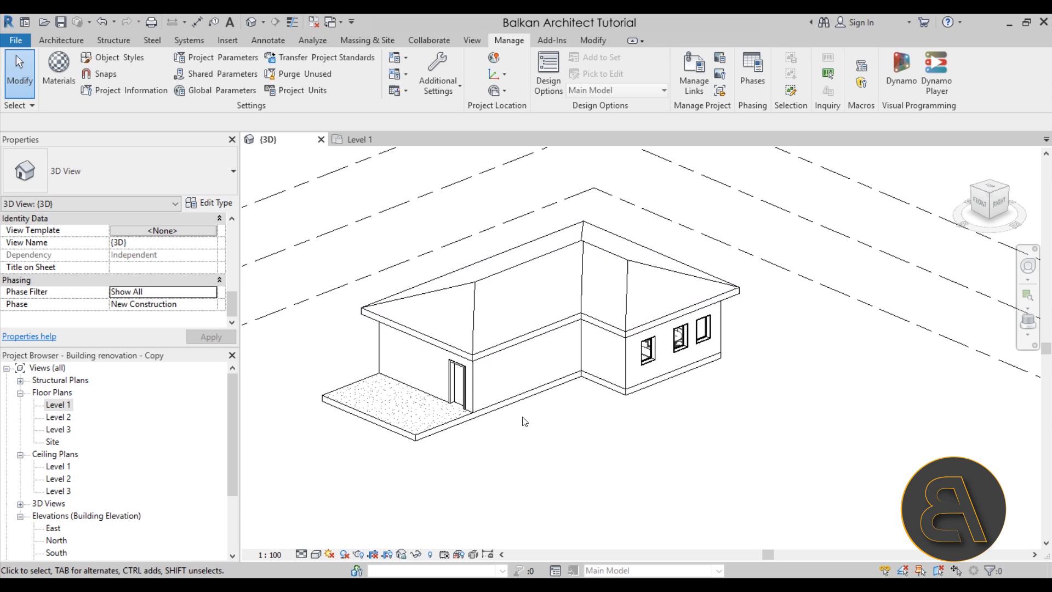
pyautogui.moveTo(554, 420); pyautogui.dragTo(555, 423, button='middle')
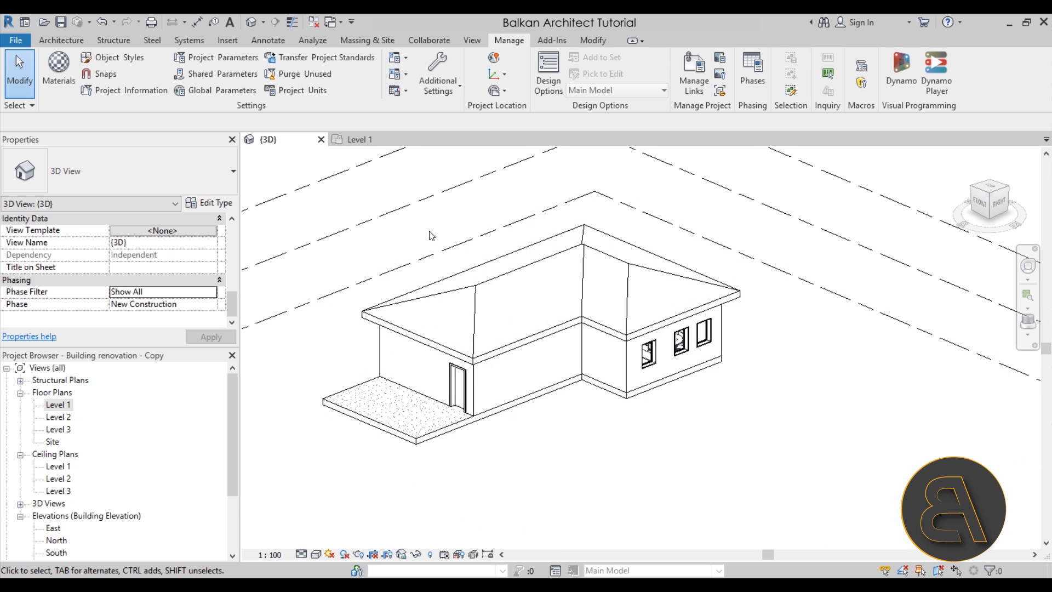
# Undo the last change, set the 3D view's phase to Existing, and return it to New Construction
pyautogui.hotkey('ctrl', 'z')
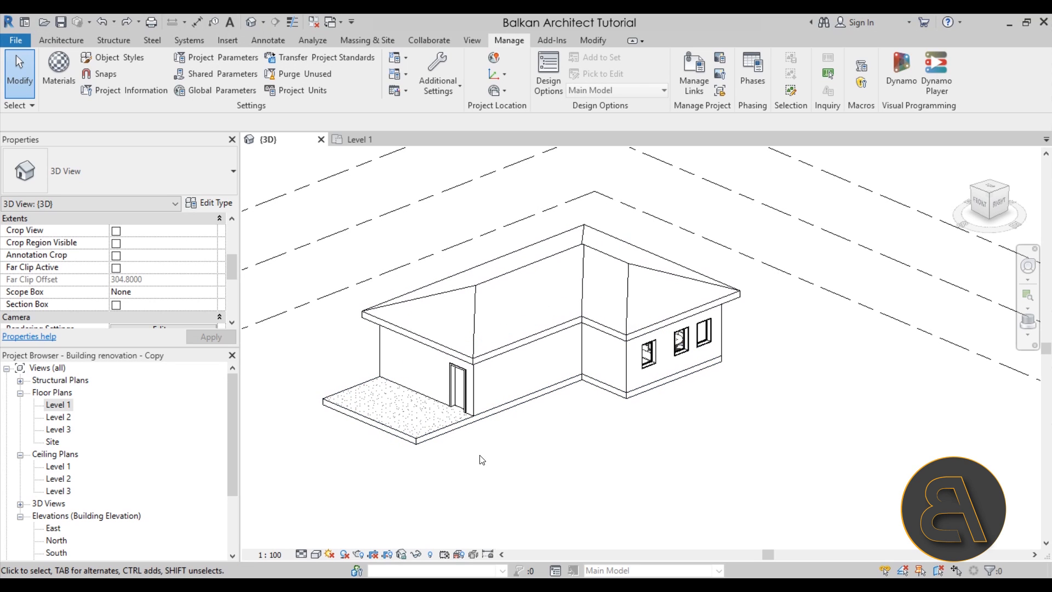
pyautogui.scroll(-5, 184, 270)
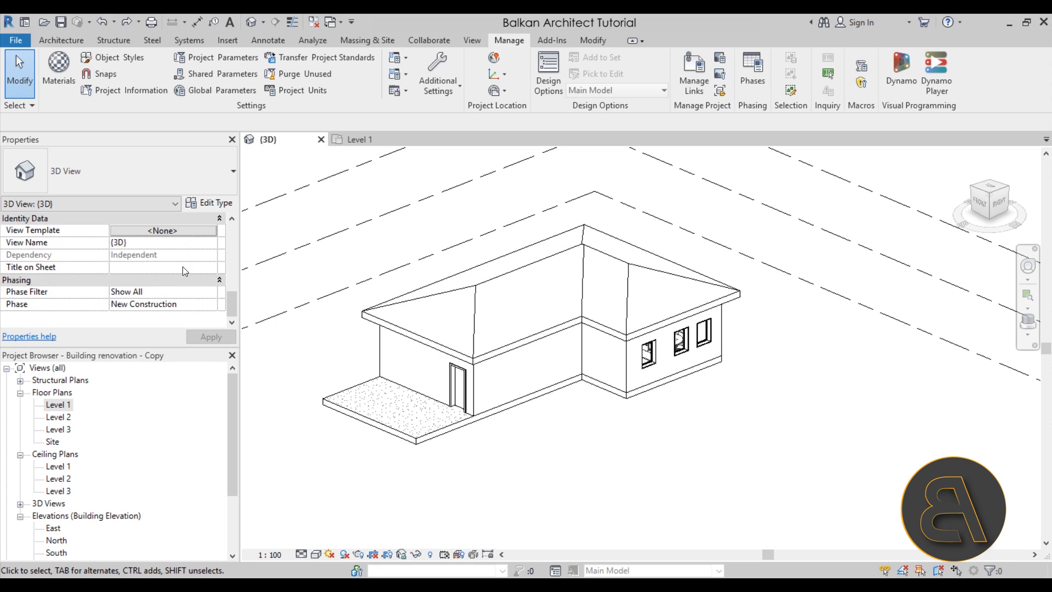
pyautogui.click(211, 305)
pyautogui.click(137, 317)
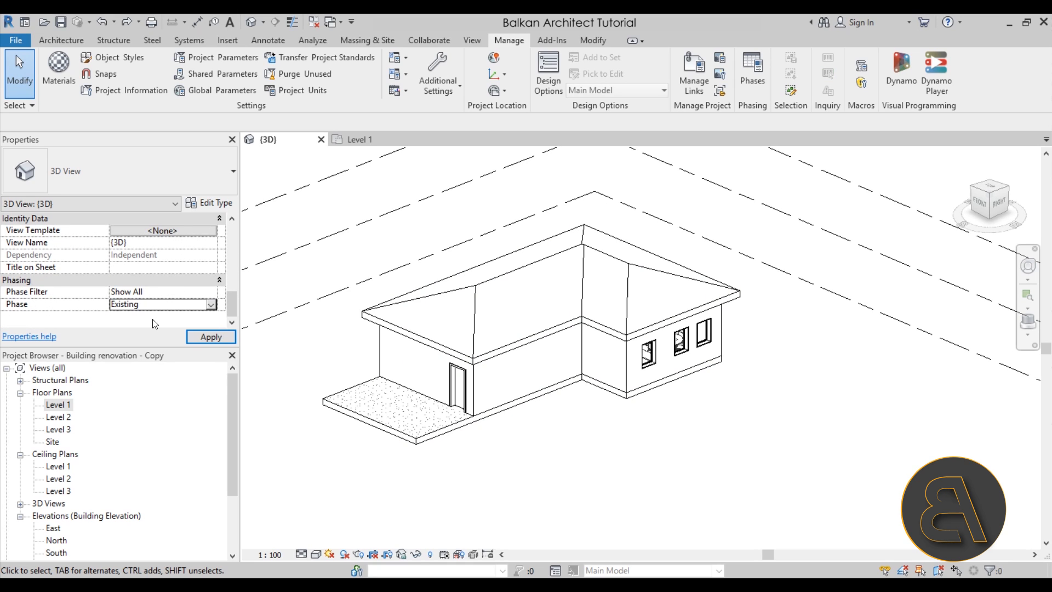
pyautogui.click(211, 337)
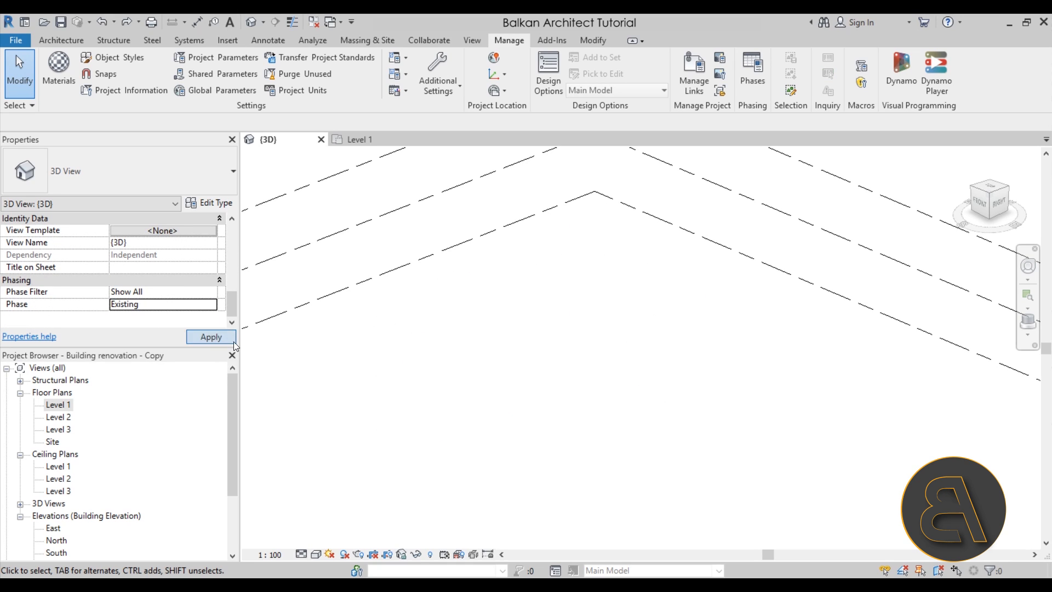
pyautogui.click(213, 304)
pyautogui.click(185, 323)
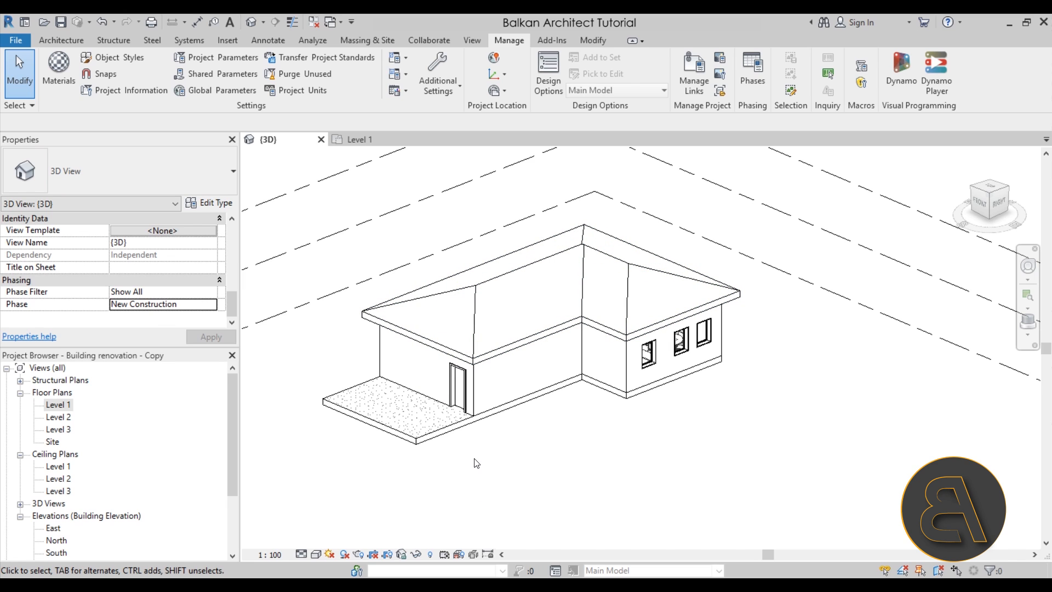
# Set the 300mm foundation slab's Phase Created to Existing and inspect its edge near the entrance door
pyautogui.click(431, 438)
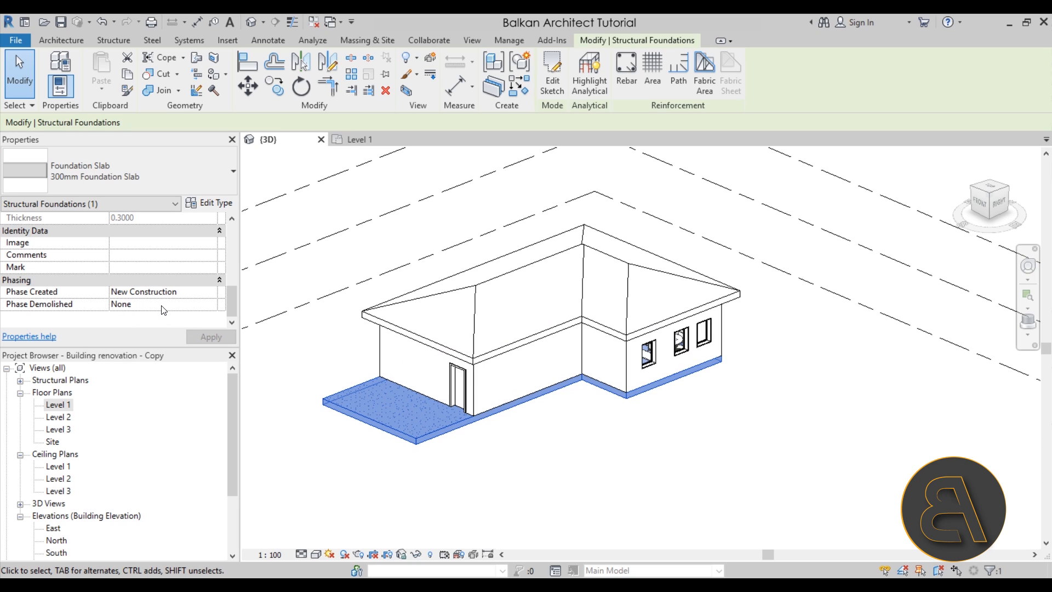
pyautogui.click(211, 296)
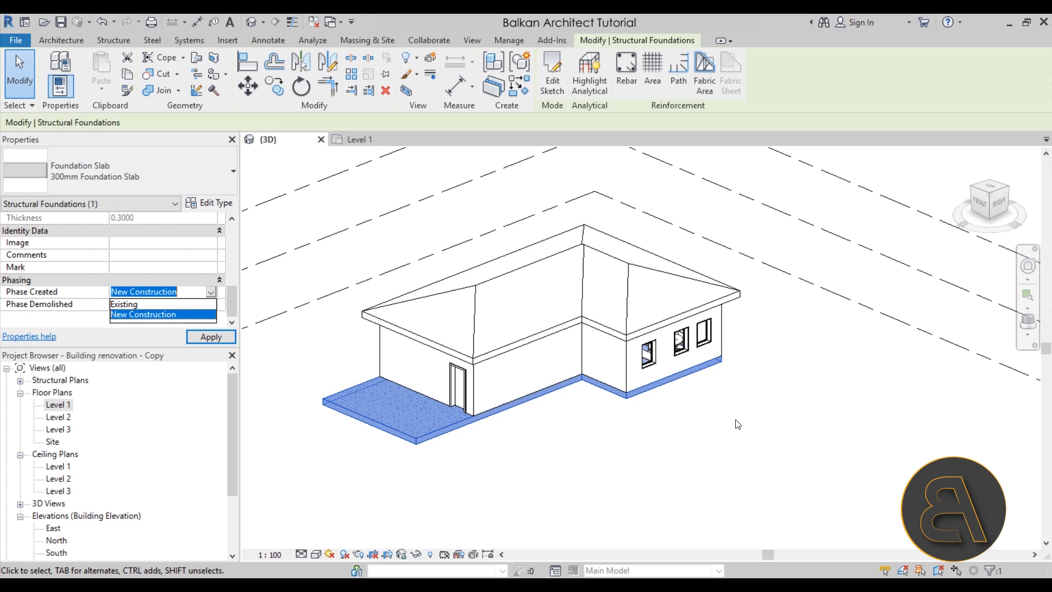
pyautogui.click(148, 304)
pyautogui.click(211, 336)
pyautogui.click(520, 463)
pyautogui.scroll(3, 396, 382)
pyautogui.scroll(5, 450, 432)
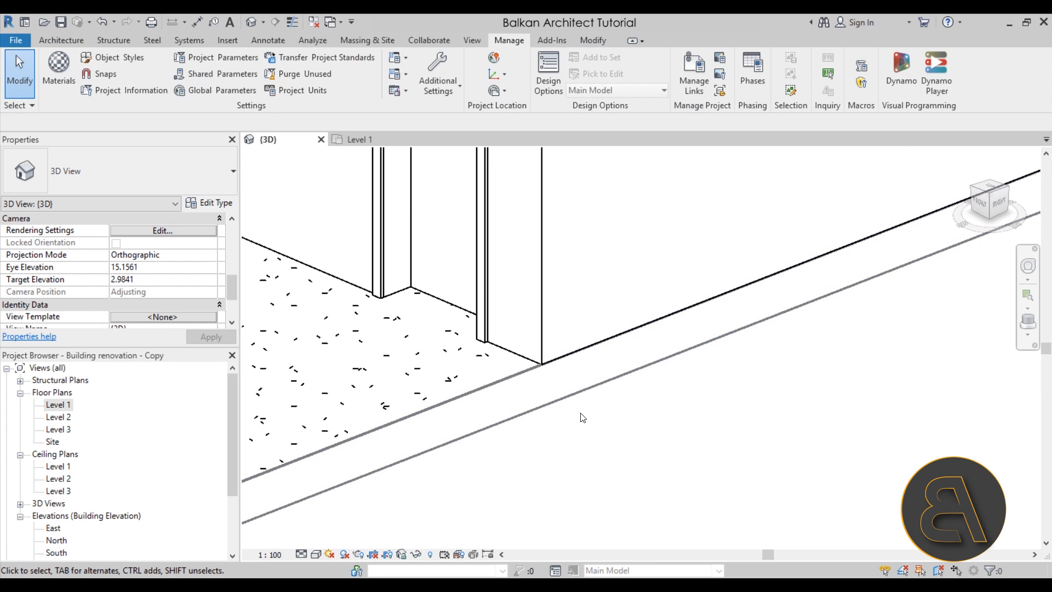
# Compare the foundation slab's edge with the rest of the house and check the 3D view's phase settings
pyautogui.scroll(2, 535, 387)
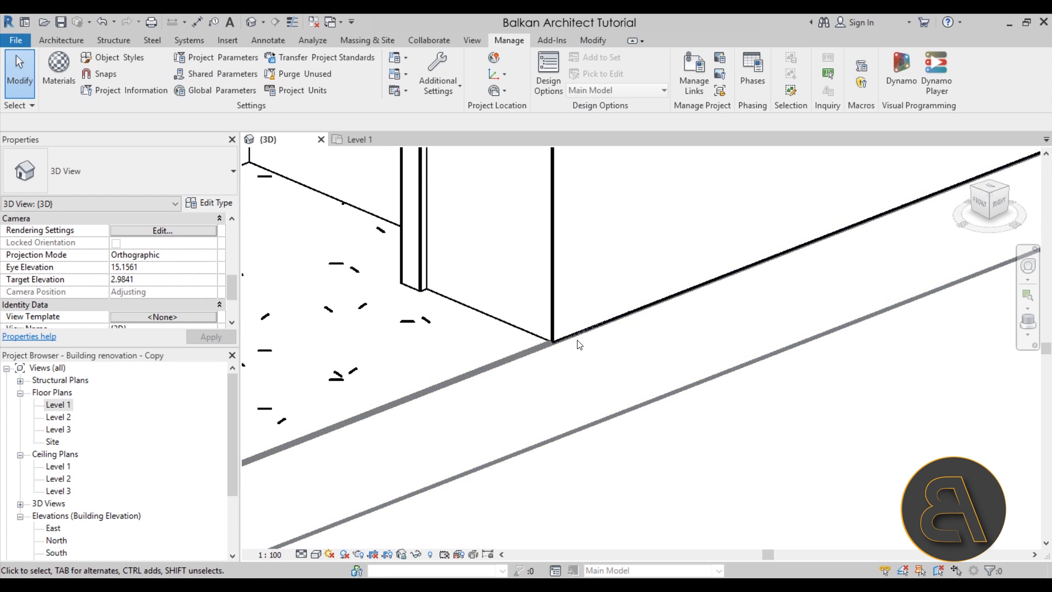
pyautogui.scroll(-5, 575, 369)
pyautogui.scroll(-3, 559, 422)
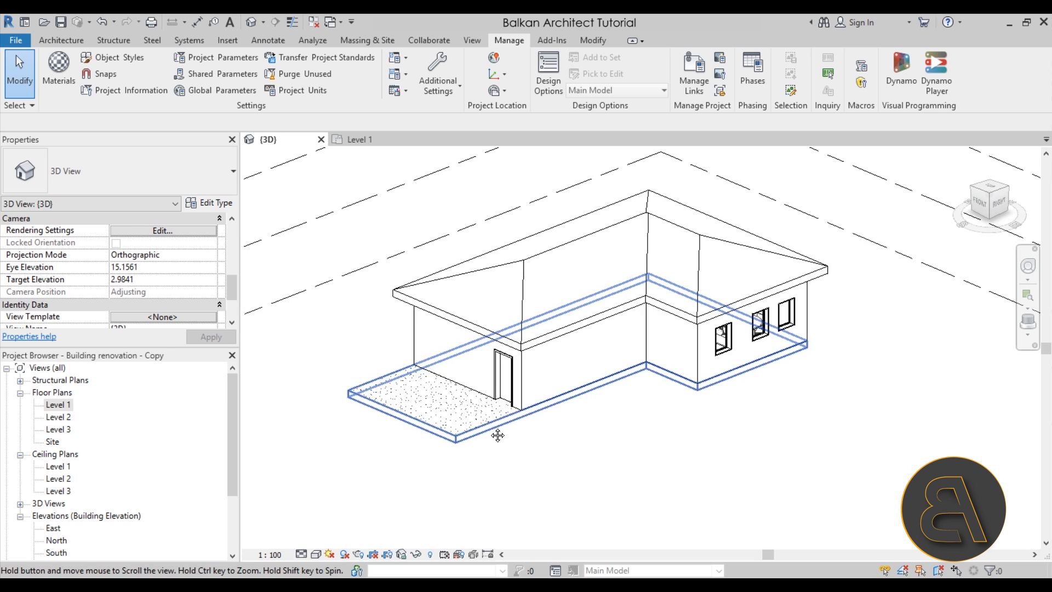
pyautogui.scroll(-1, 500, 432)
pyautogui.scroll(-3, 151, 260)
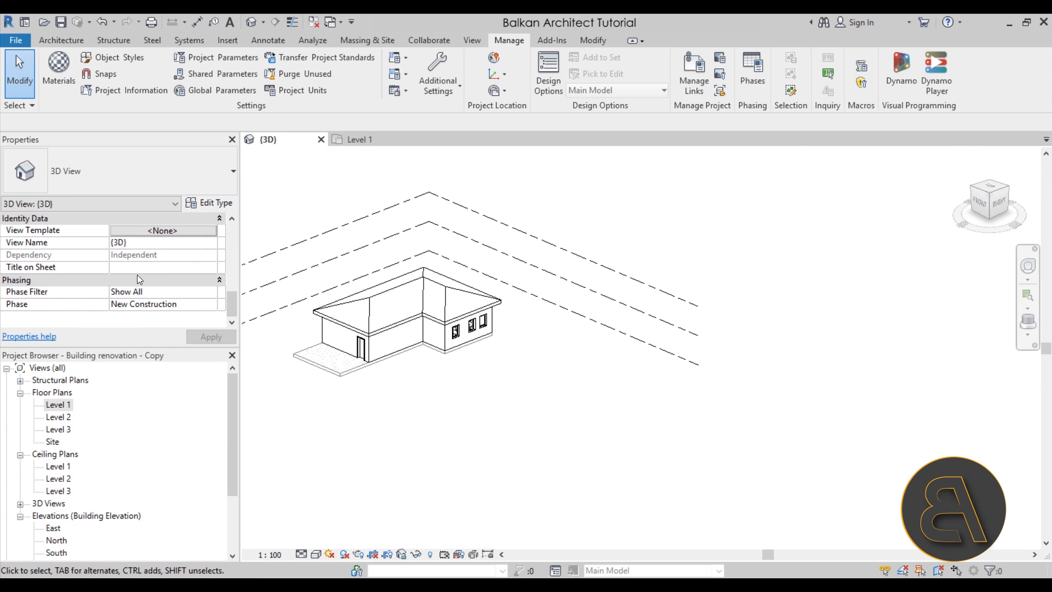
pyautogui.scroll(1, 277, 339)
pyautogui.moveTo(277, 339); pyautogui.dragTo(330, 359, button='middle')
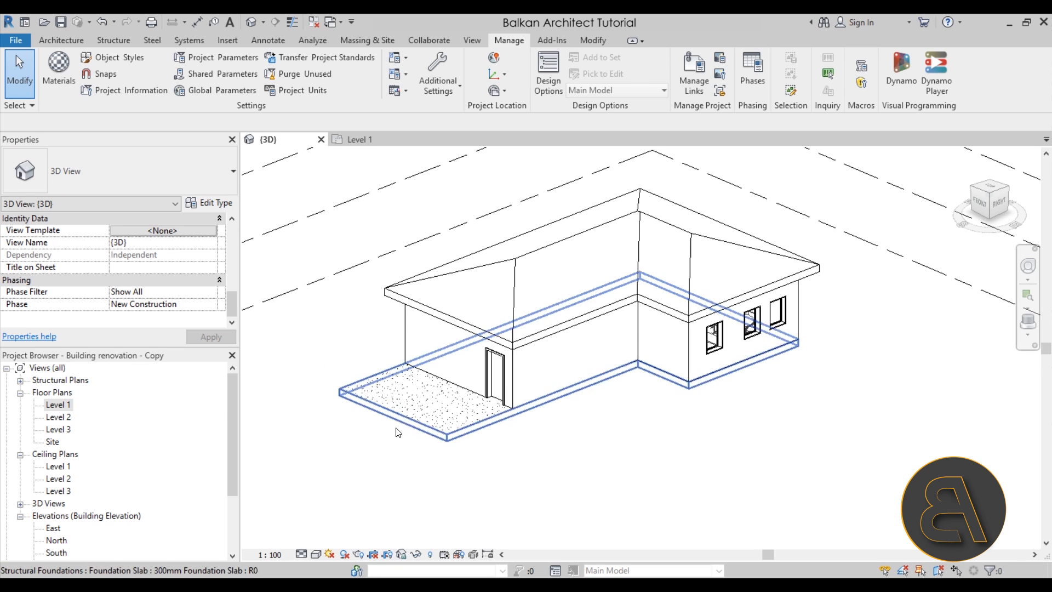
# Select the whole house above the foundation slab and set its Phase Created to Existing
pyautogui.scroll(-1, 383, 455)
pyautogui.moveTo(348, 182); pyautogui.dragTo(844, 499)
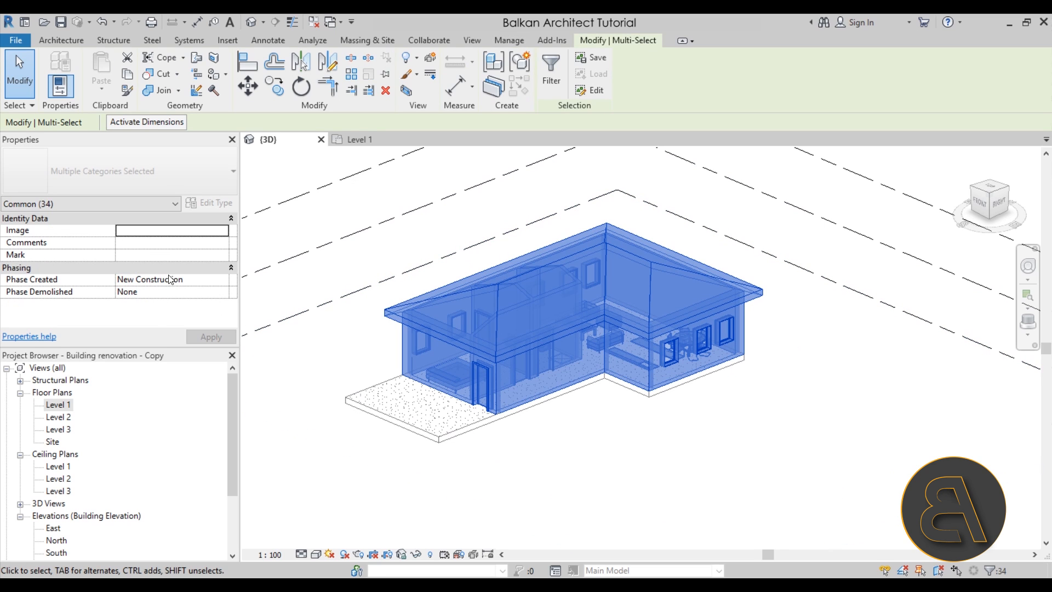
pyautogui.click(219, 283)
pyautogui.click(221, 280)
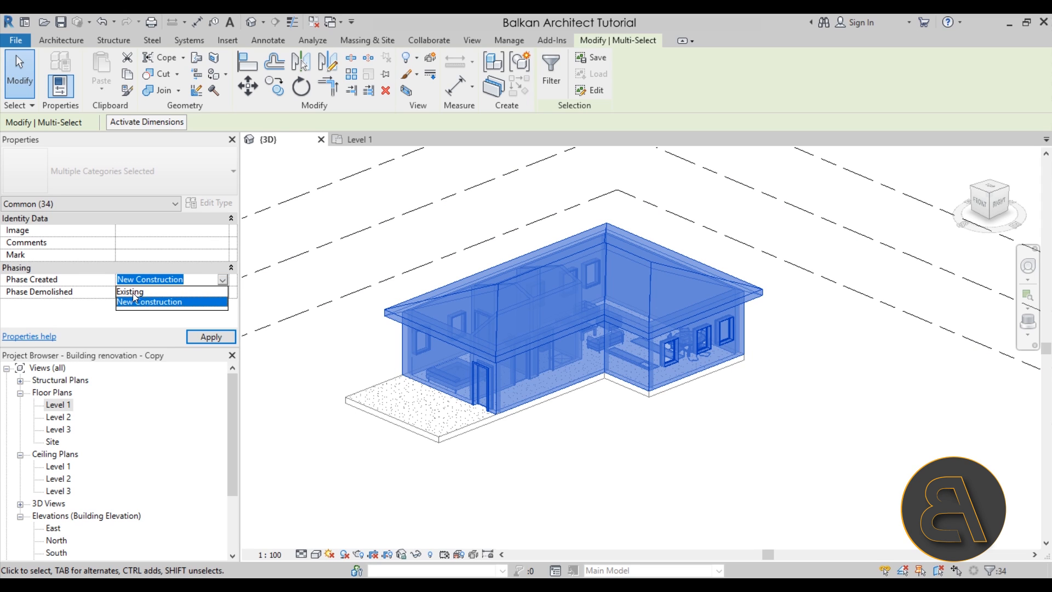
pyautogui.click(133, 292)
pyautogui.click(666, 431)
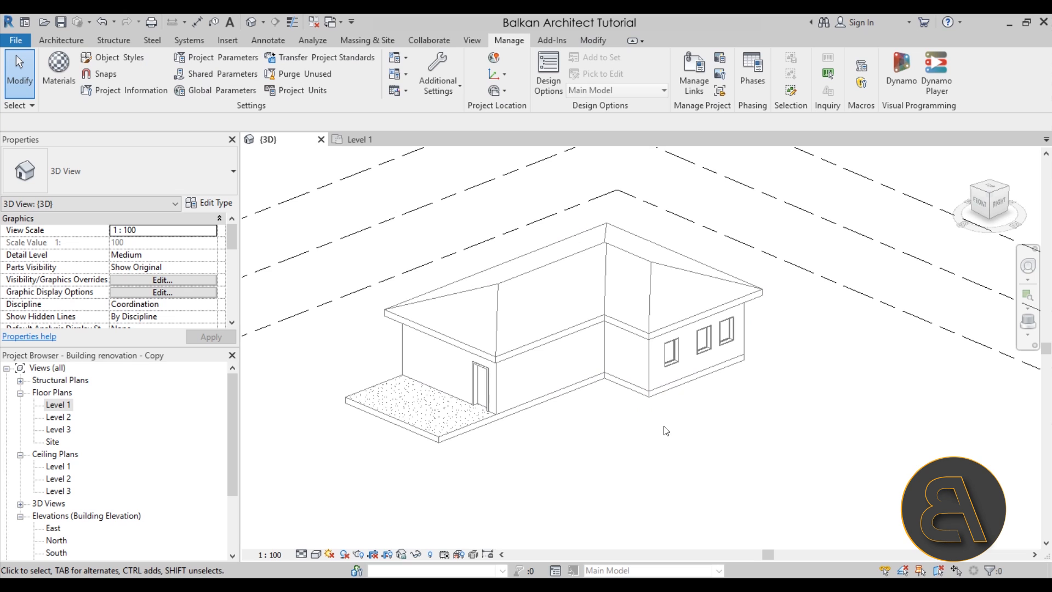
# Open the Level 1 floor plan and review its phasing properties and the display of the existing elements
pyautogui.click(378, 143)
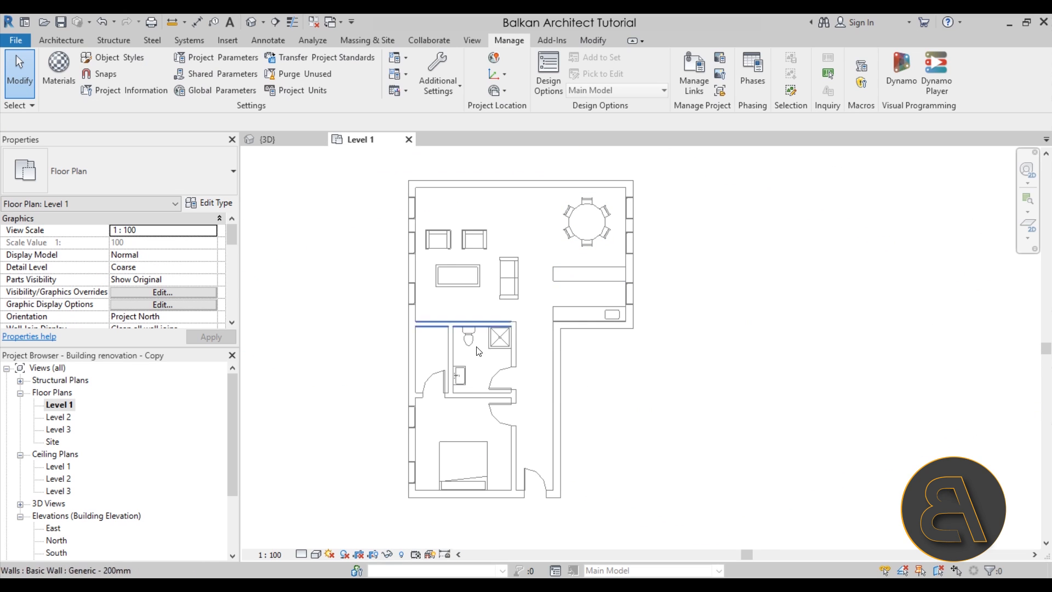
pyautogui.scroll(-10, 226, 326)
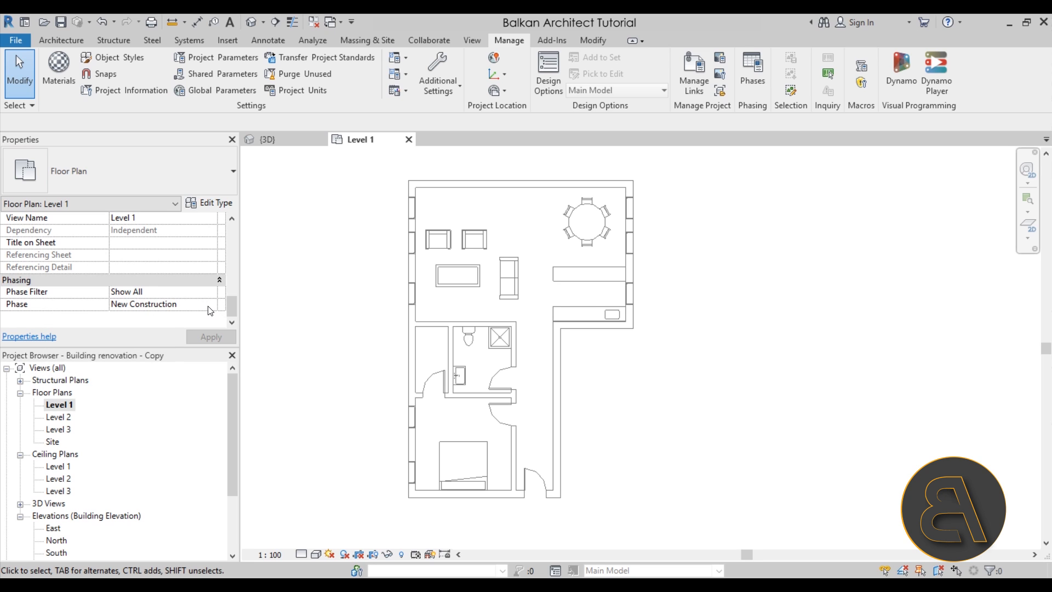
pyautogui.moveTo(581, 369); pyautogui.dragTo(569, 369, button='middle')
pyautogui.scroll(3, 484, 175)
pyautogui.scroll(-3, 482, 175)
pyautogui.moveTo(539, 305)
pyautogui.mouseDown(button='middle')
pyautogui.moveTo(542, 282)
pyautogui.moveTo(539, 291)
pyautogui.mouseUp(button='middle')
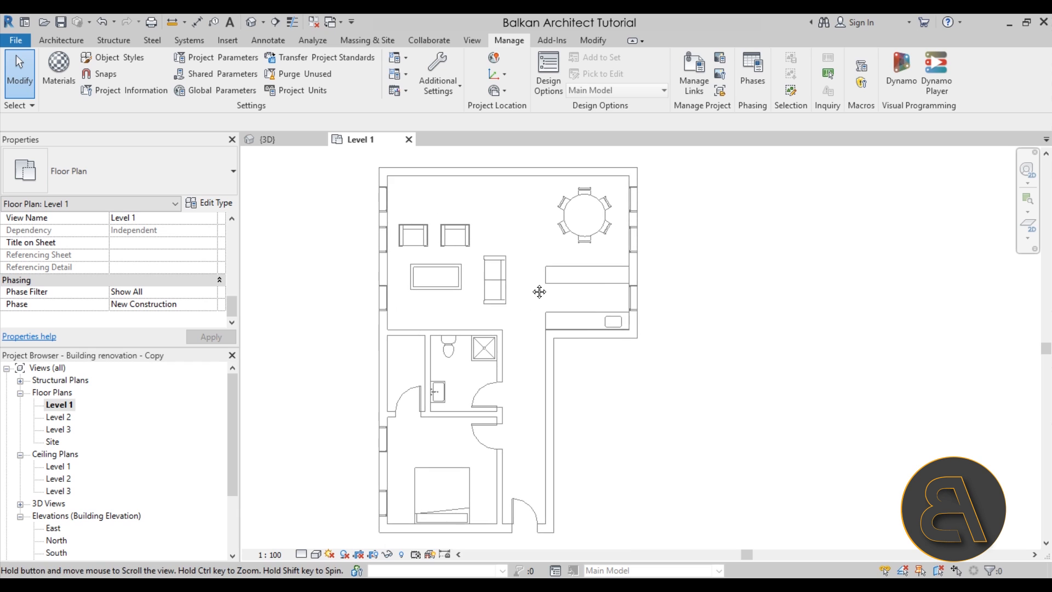
# Return to the 3D view and mark the 300 mm generic roof as demolished with the Demolish tool
pyautogui.click(287, 145)
pyautogui.moveTo(613, 419); pyautogui.dragTo(578, 427, button='middle')
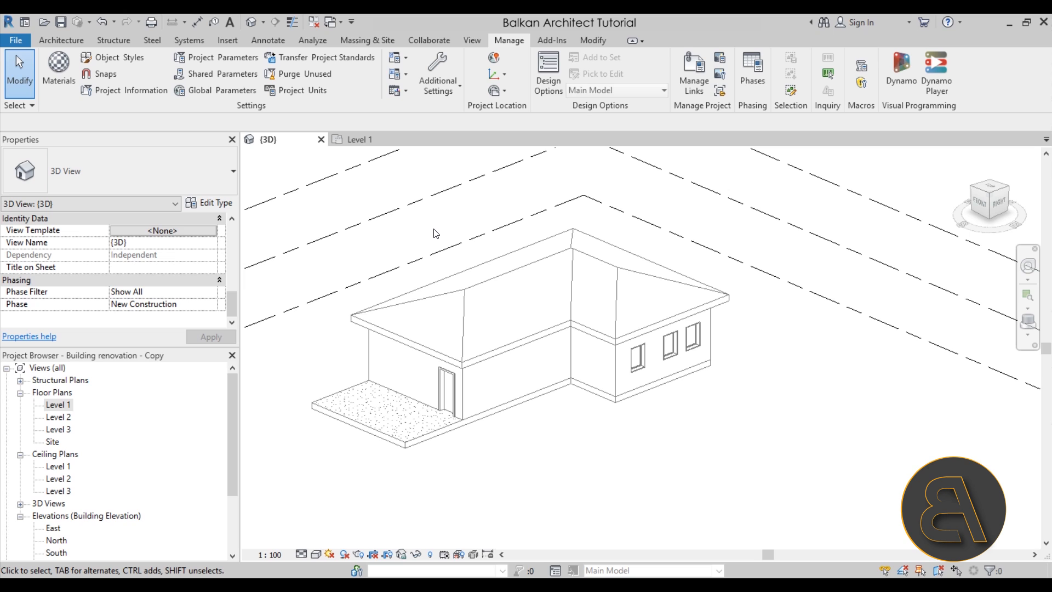
pyautogui.click(601, 41)
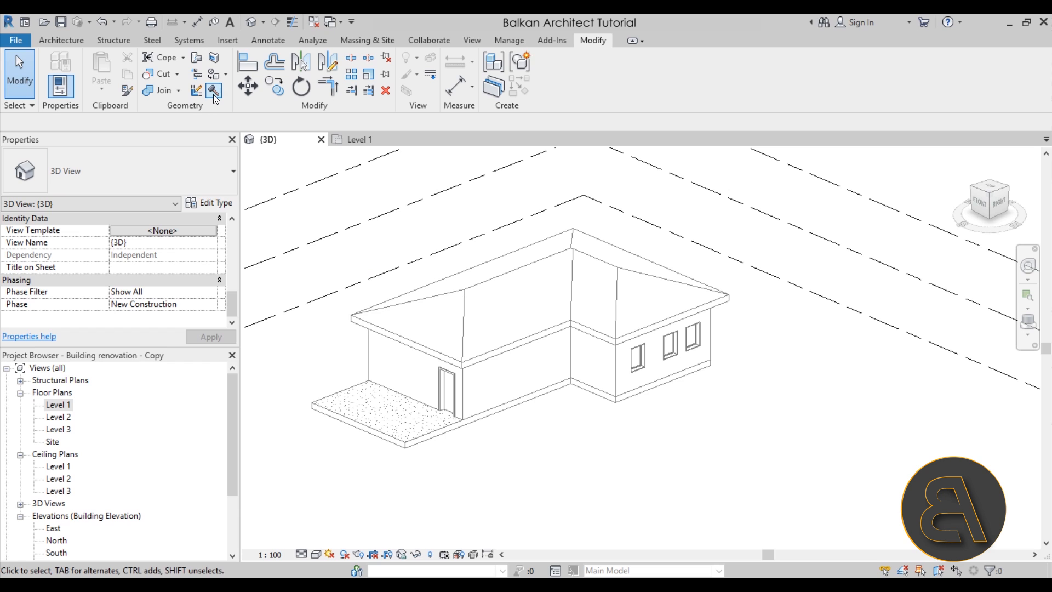
pyautogui.click(214, 93)
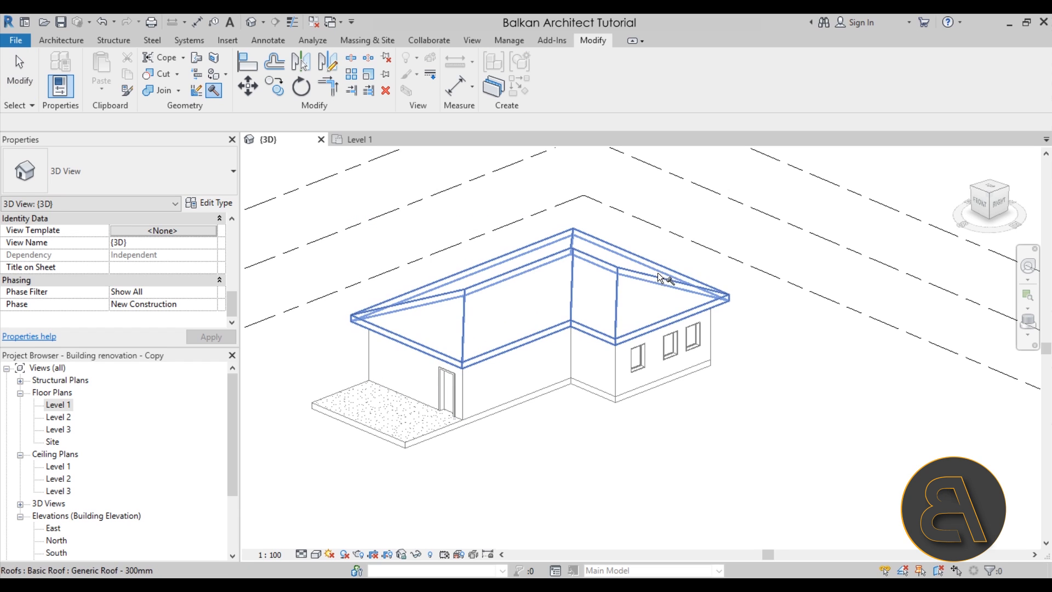
pyautogui.click(616, 281)
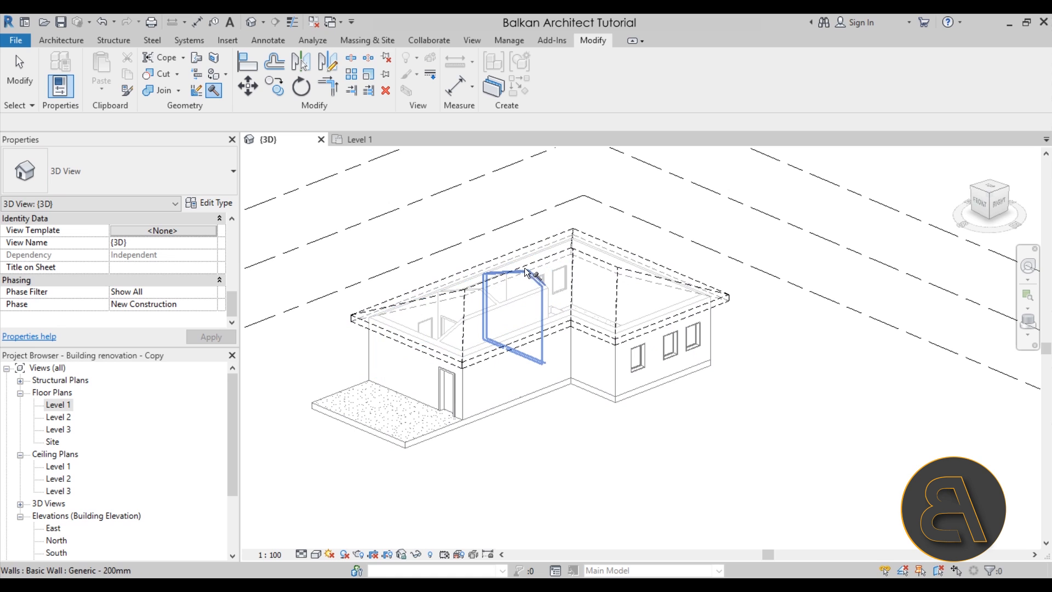
pyautogui.scroll(5, 361, 328)
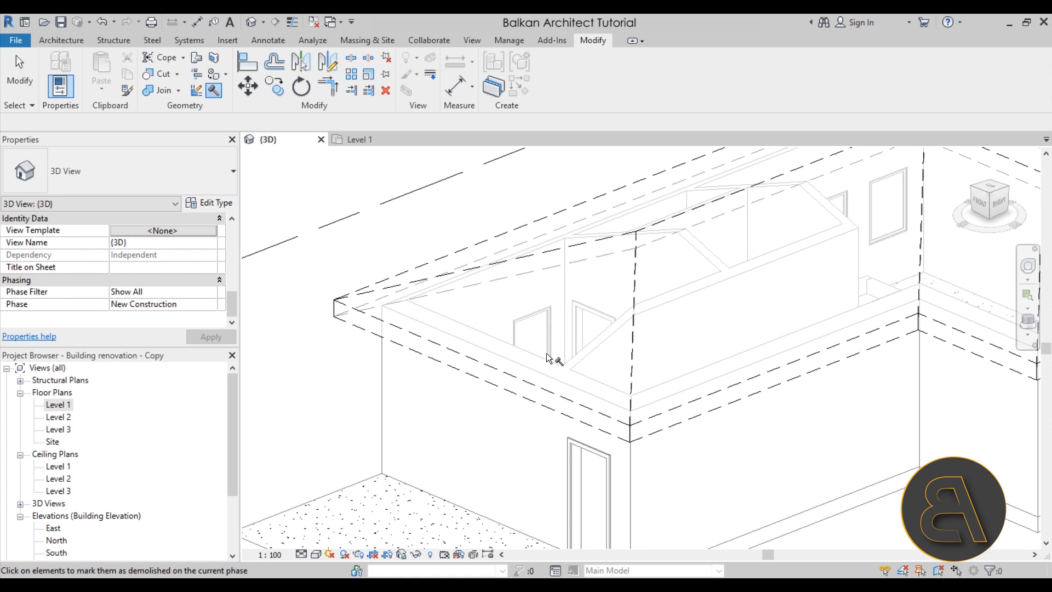
pyautogui.scroll(-2, 400, 309)
pyautogui.scroll(-3, 400, 307)
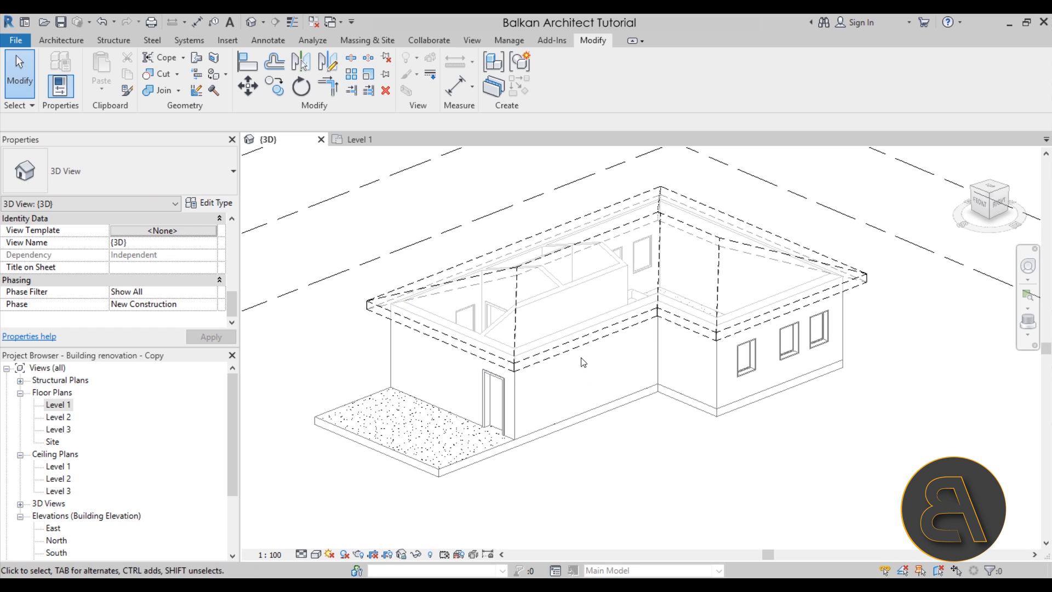
# Check the demolished roof's Phase Created and Phase Demolished properties and look over the house
pyautogui.click(571, 355)
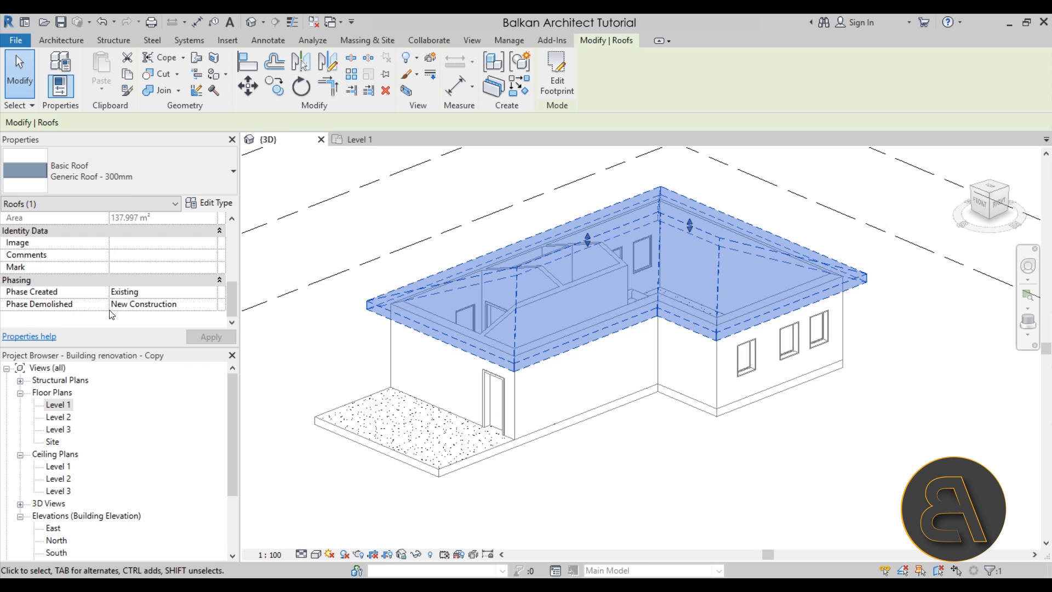
pyautogui.click(587, 459)
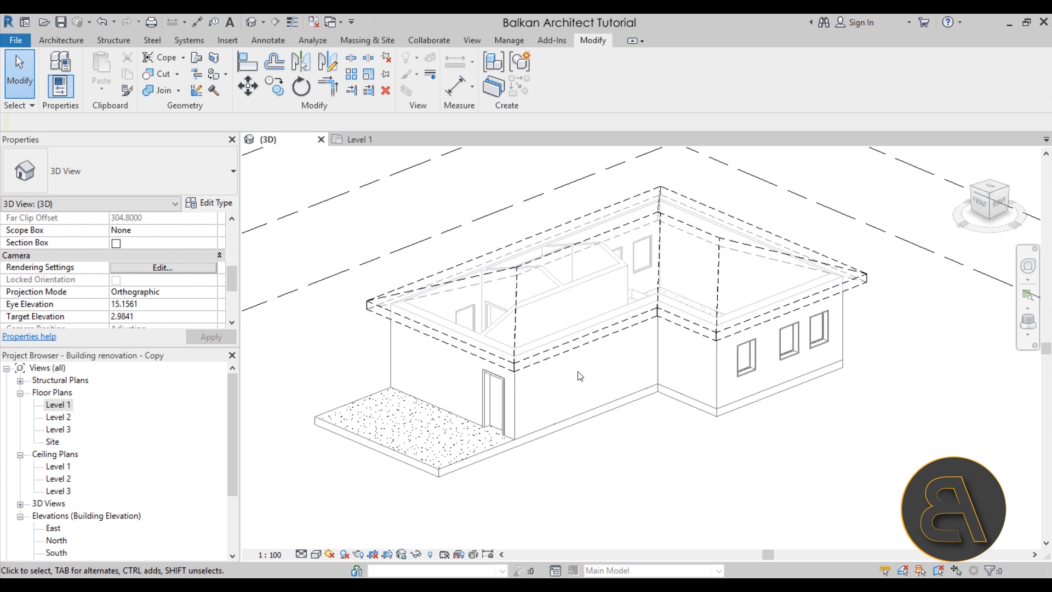
pyautogui.moveTo(579, 373); pyautogui.dragTo(577, 394, button='middle')
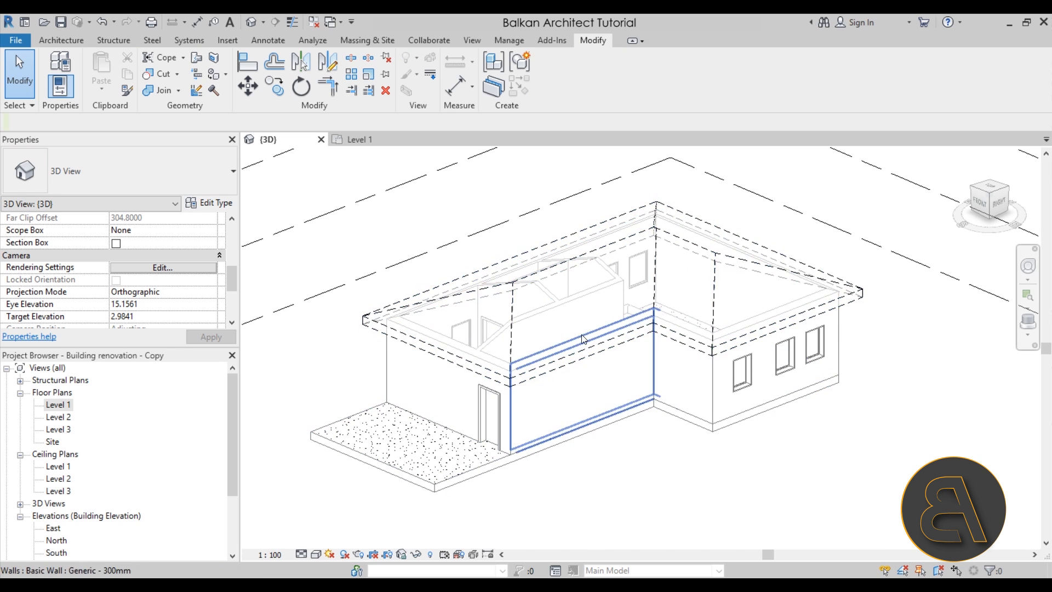
pyautogui.moveTo(541, 368); pyautogui.dragTo(537, 362, button='middle')
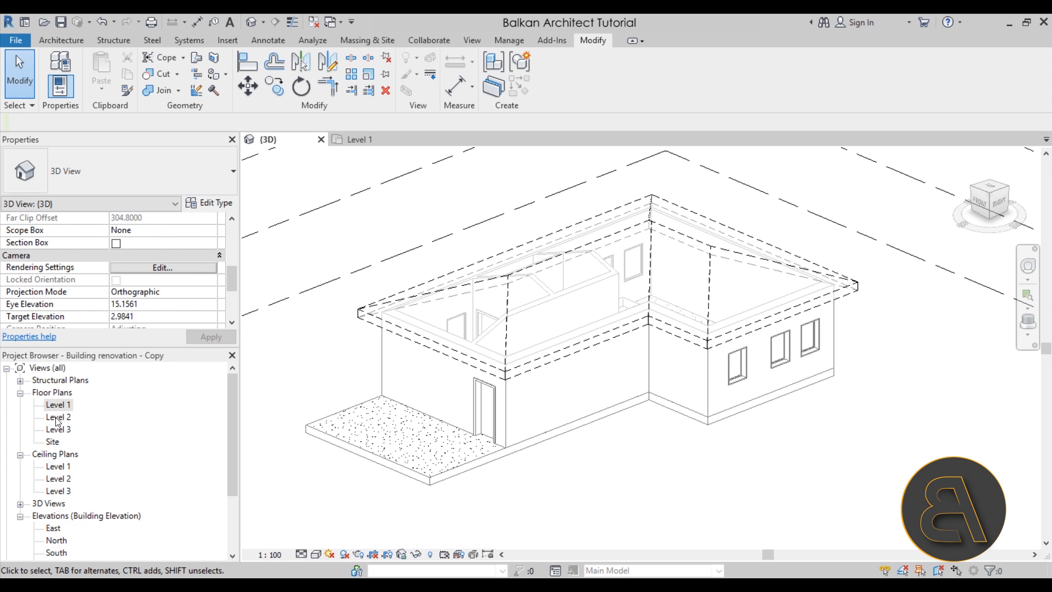
# Place a horizontal building section through the Level 1 bedroom and extend its line and crop boundary past the kitchen's exterior wall
pyautogui.click(359, 140)
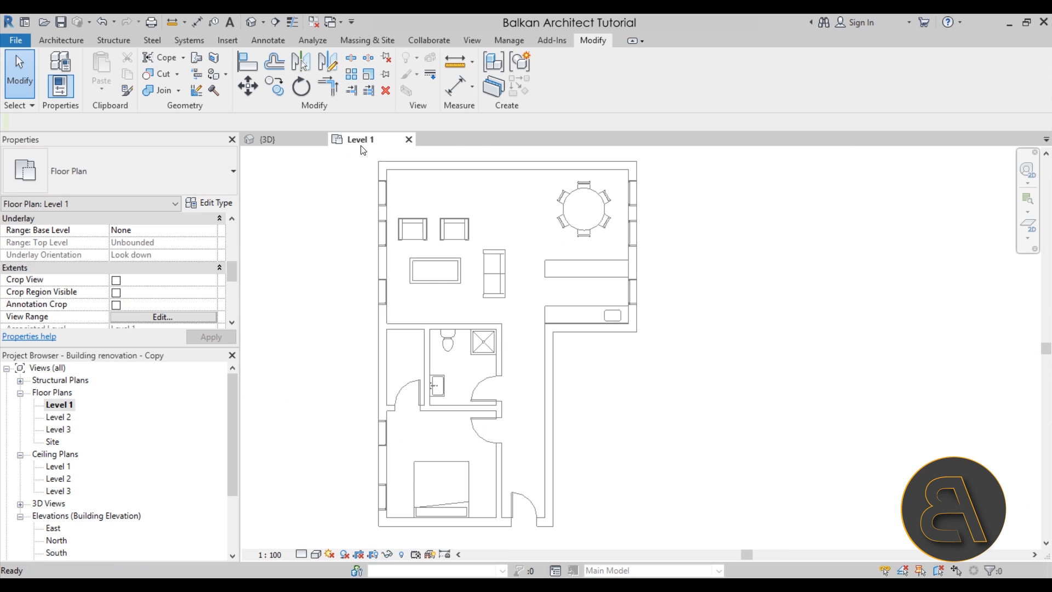
pyautogui.scroll(-2, 567, 260)
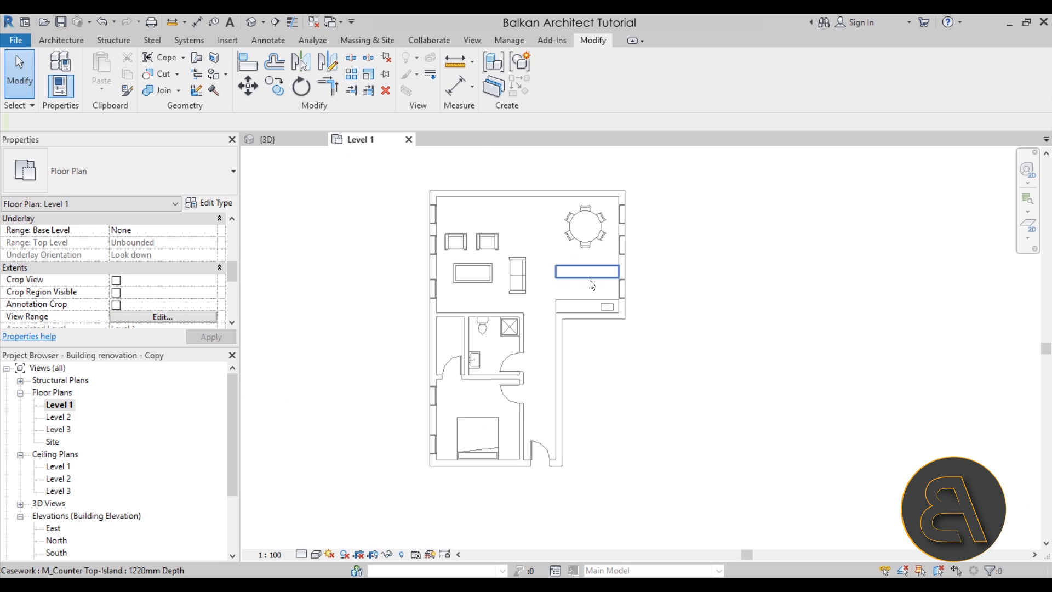
pyautogui.click(274, 23)
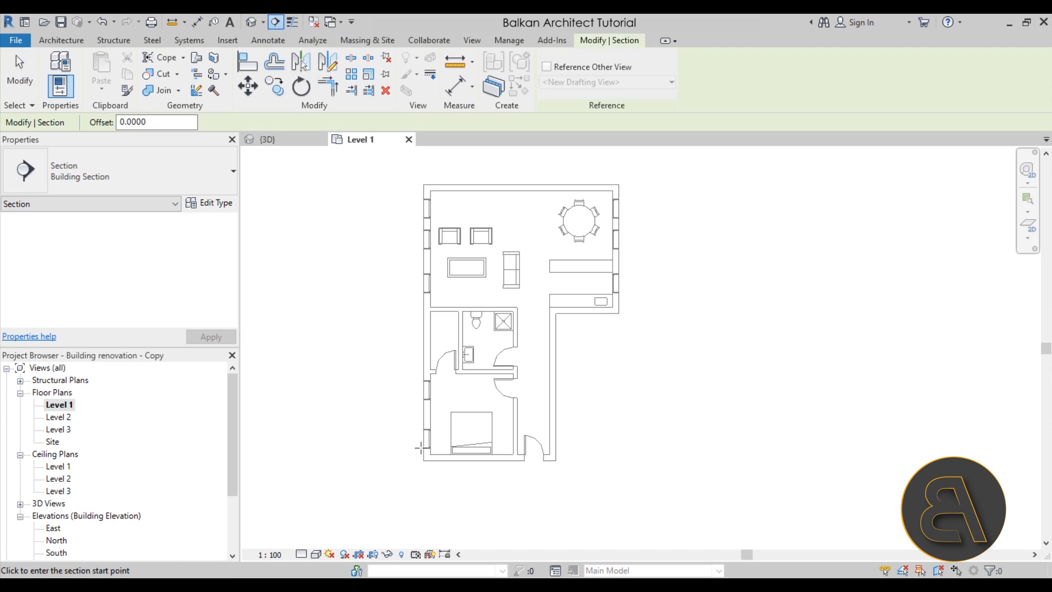
pyautogui.click(390, 401)
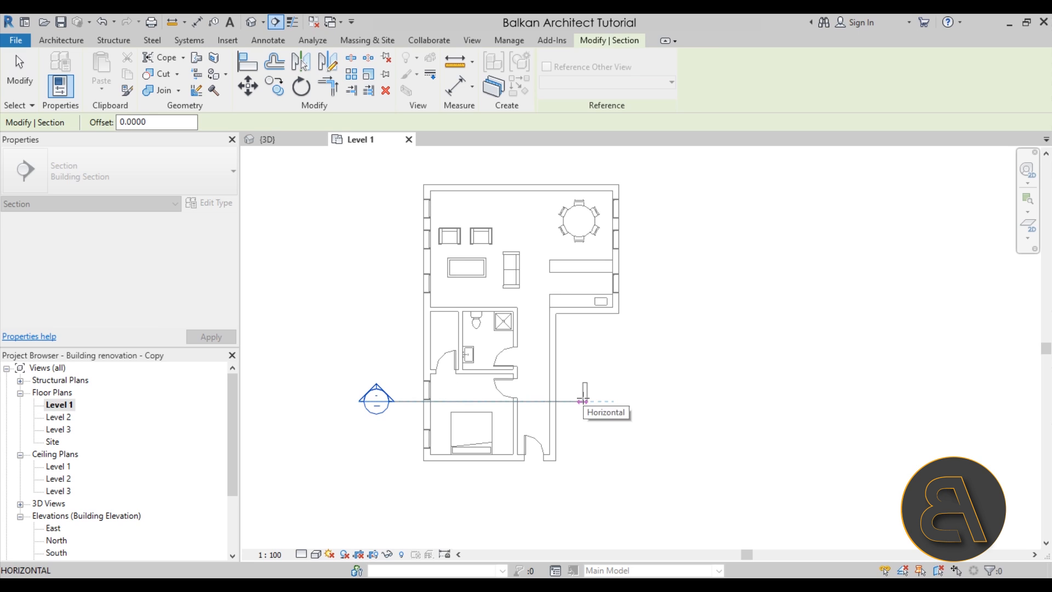
pyautogui.click(583, 400)
pyautogui.moveTo(583, 400); pyautogui.dragTo(660, 400)
pyautogui.moveTo(583, 273); pyautogui.dragTo(652, 273)
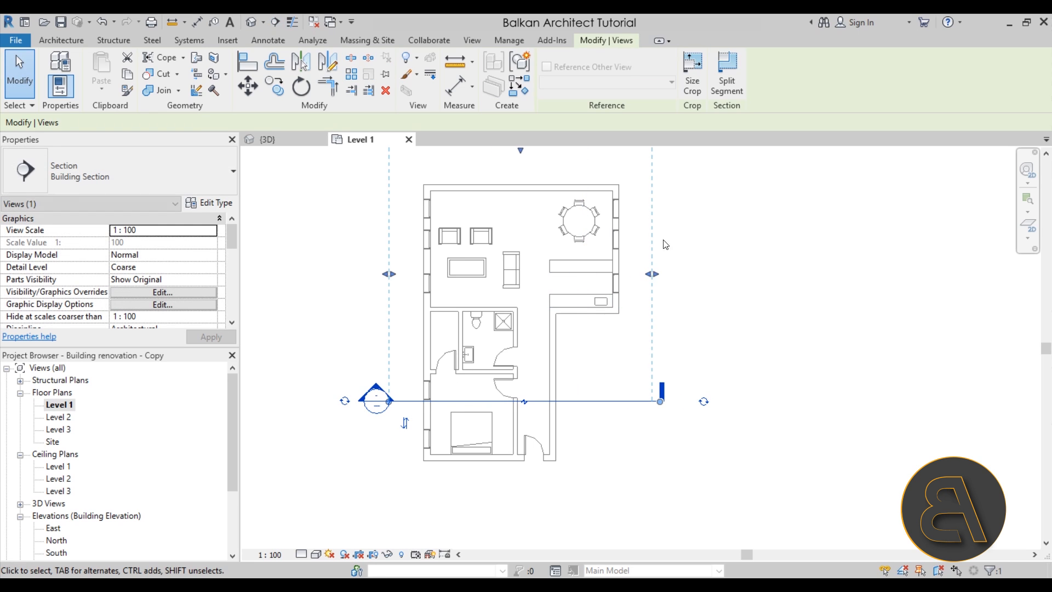
# Split the section line just outside the hallway wall and move the outer segment up between the kitchen island and dining table
pyautogui.click(728, 82)
pyautogui.click(590, 401)
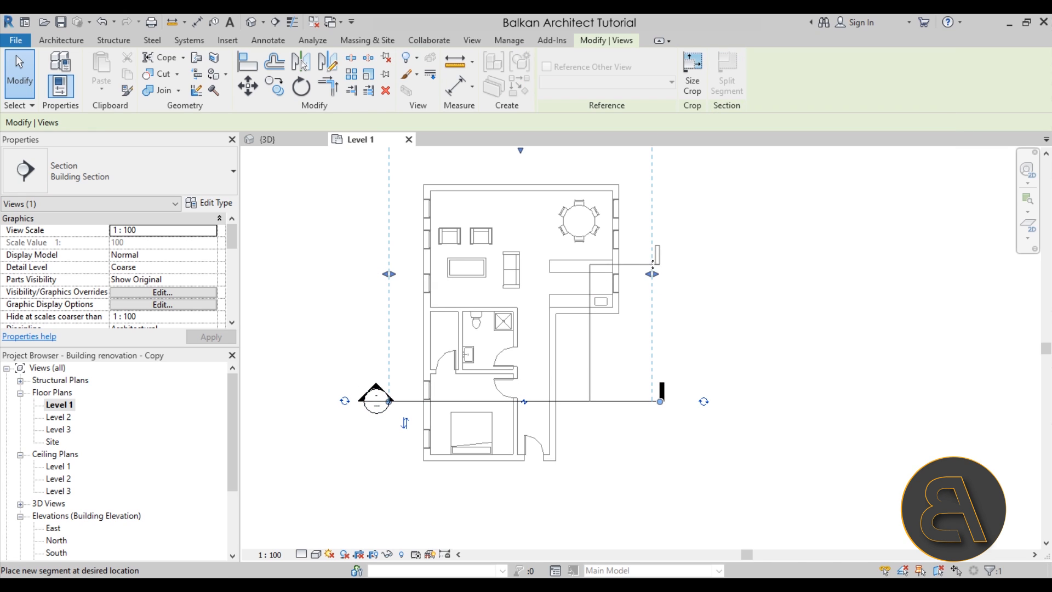
pyautogui.click(669, 259)
pyautogui.scroll(3, 663, 262)
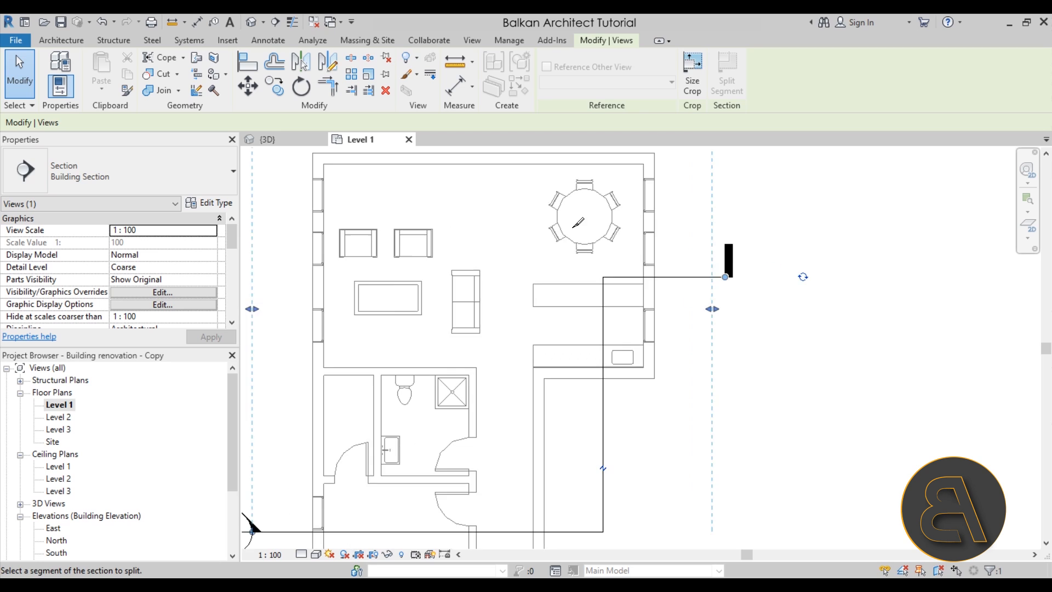
pyautogui.scroll(-2, 657, 264)
pyautogui.press('Escape')
pyautogui.press('Escape')
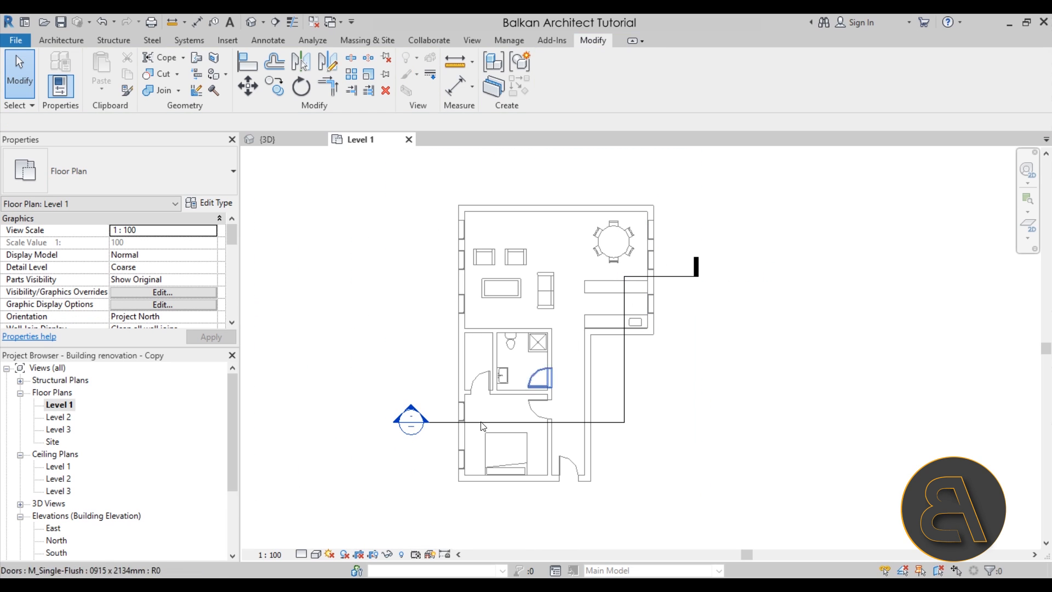
# Open the new section view and examine how the existing walls meet the demolished roof
pyautogui.doubleClick(416, 410)
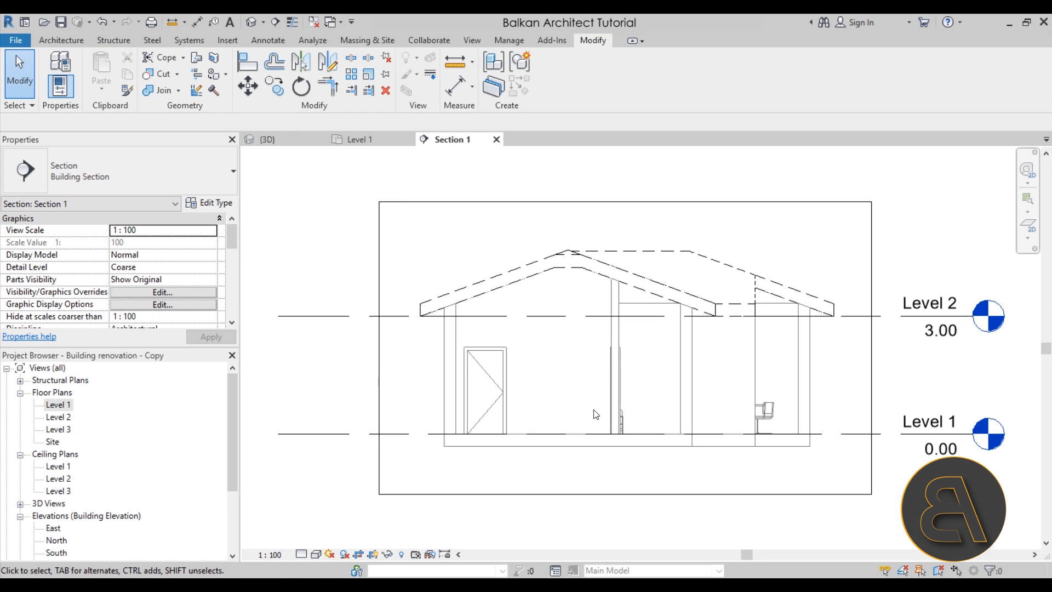
pyautogui.moveTo(599, 411); pyautogui.dragTo(549, 409, button='middle')
pyautogui.scroll(5, 390, 346)
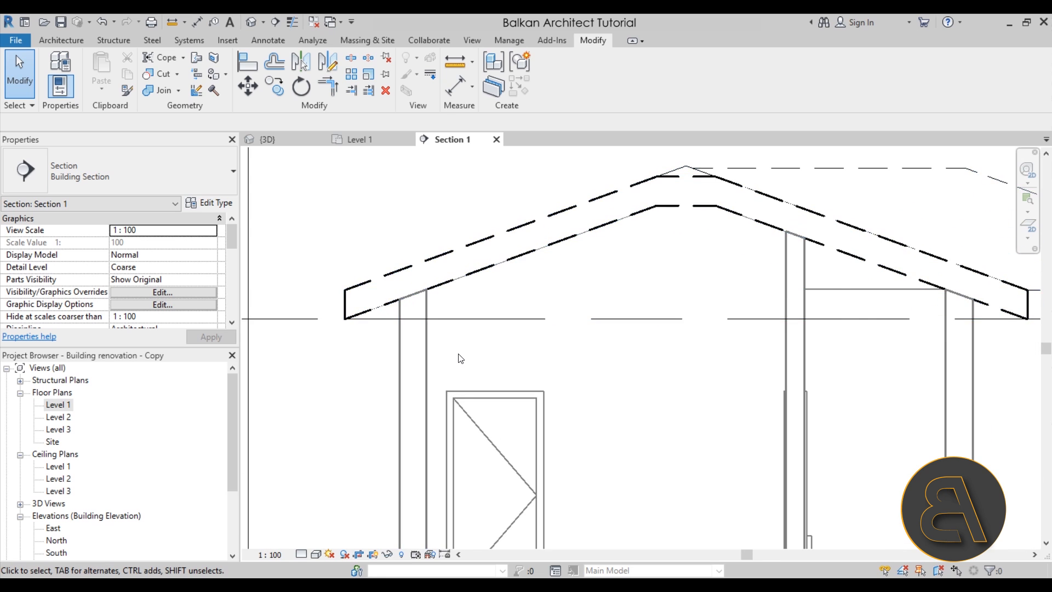
pyautogui.scroll(-2, 428, 336)
pyautogui.moveTo(427, 333); pyautogui.dragTo(397, 320, button='middle')
pyautogui.scroll(4, 351, 294)
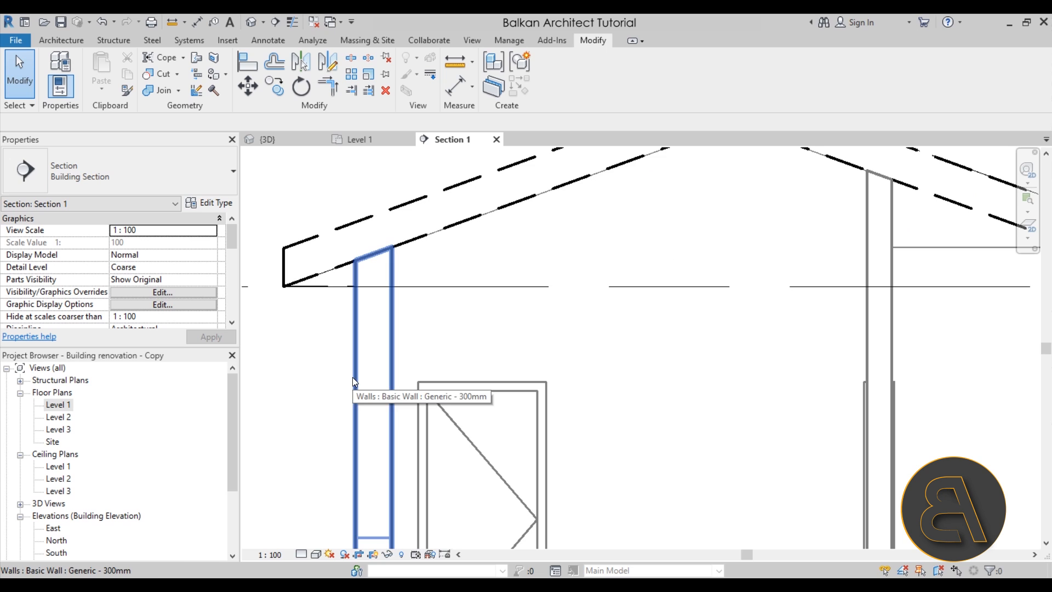
pyautogui.scroll(-3, 354, 263)
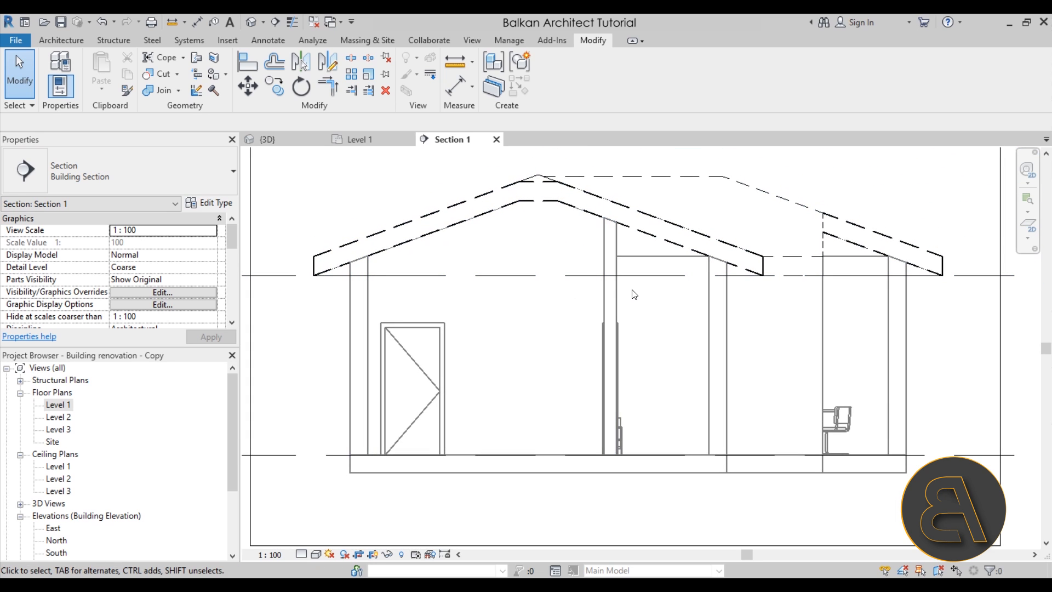
pyautogui.scroll(3, 323, 272)
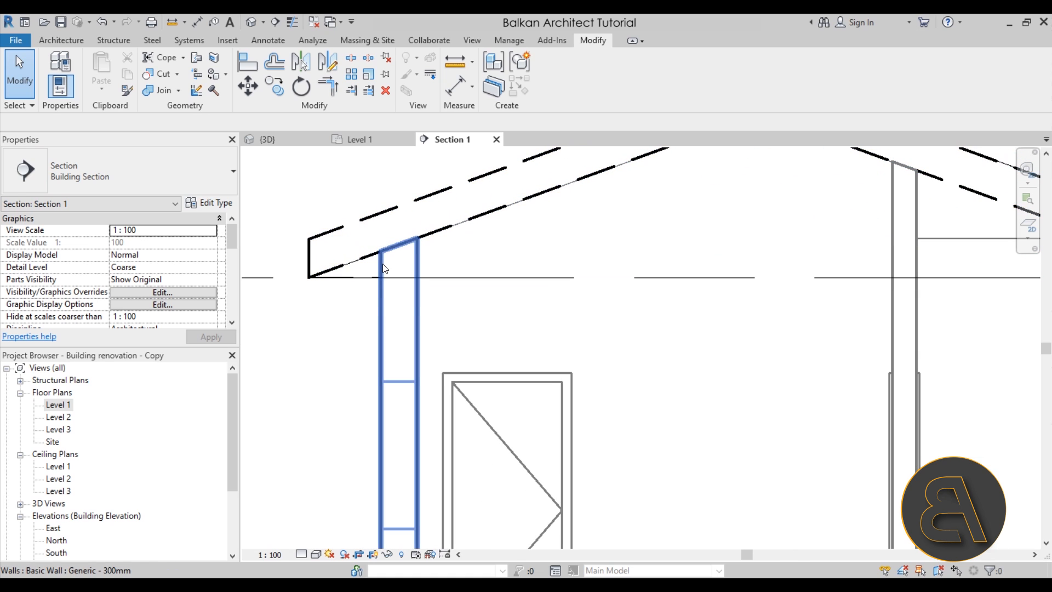
pyautogui.scroll(-5, 421, 256)
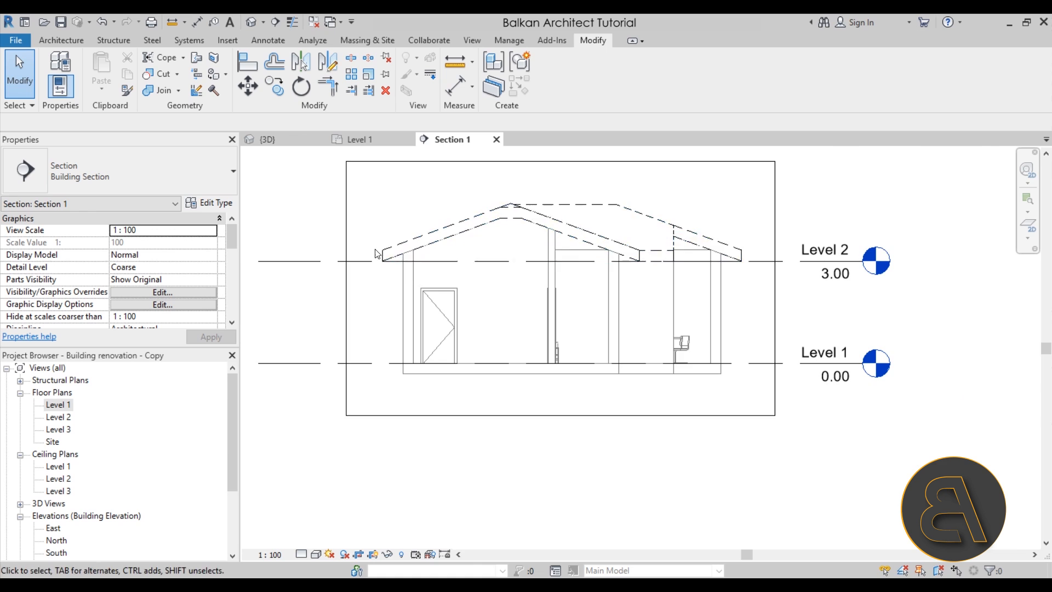
pyautogui.scroll(5, 415, 257)
pyautogui.scroll(-5, 468, 268)
pyautogui.moveTo(532, 310); pyautogui.dragTo(474, 297, button='middle')
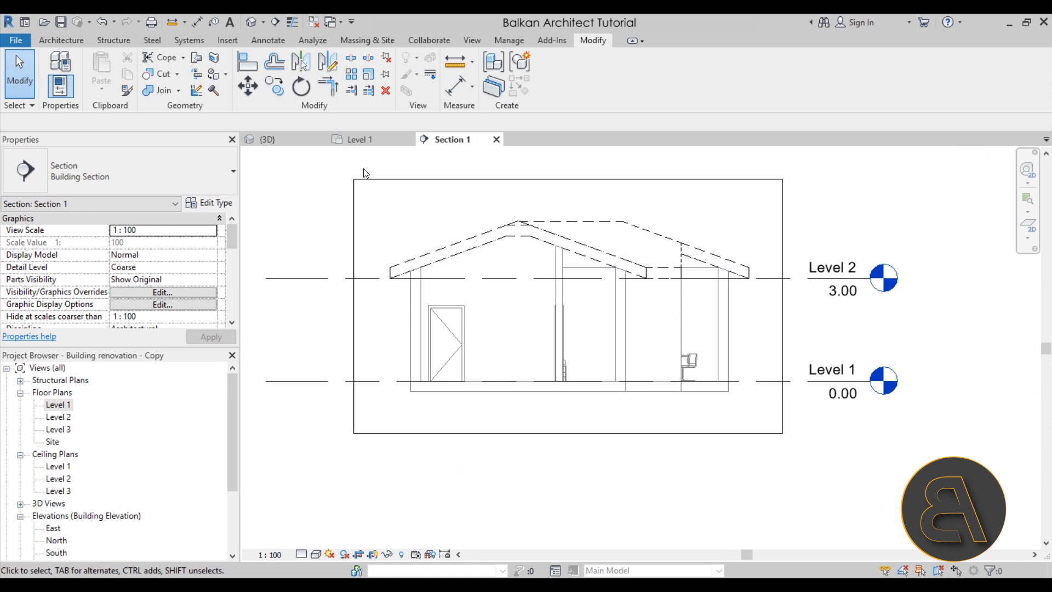
# Open the Level 2 floor plan and sketch a Generic Floor - 400mm boundary by picking the whole chain of exterior walls
pyautogui.doubleClick(59, 417)
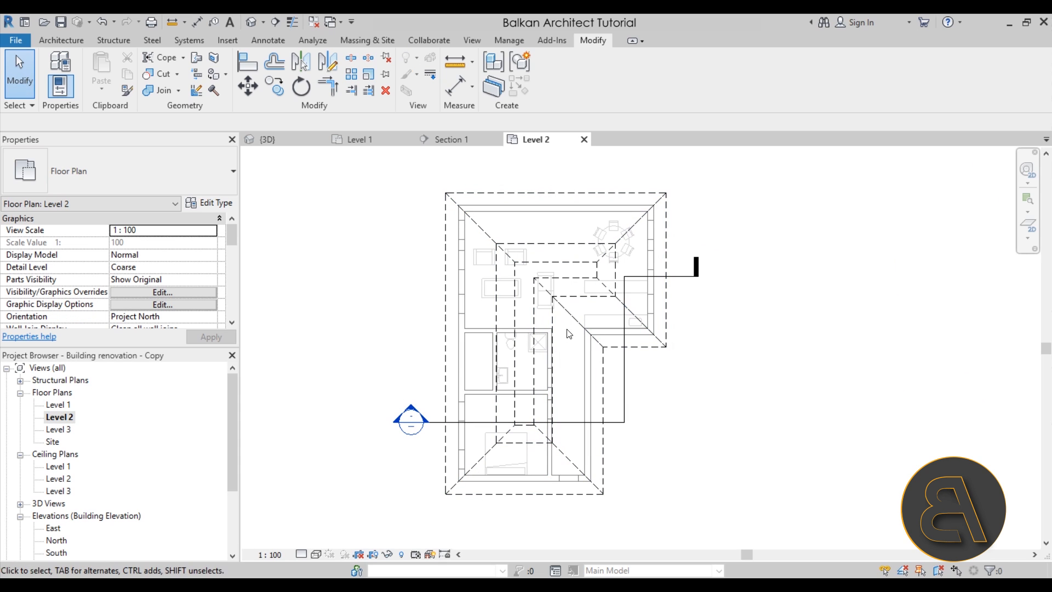
pyautogui.click(61, 40)
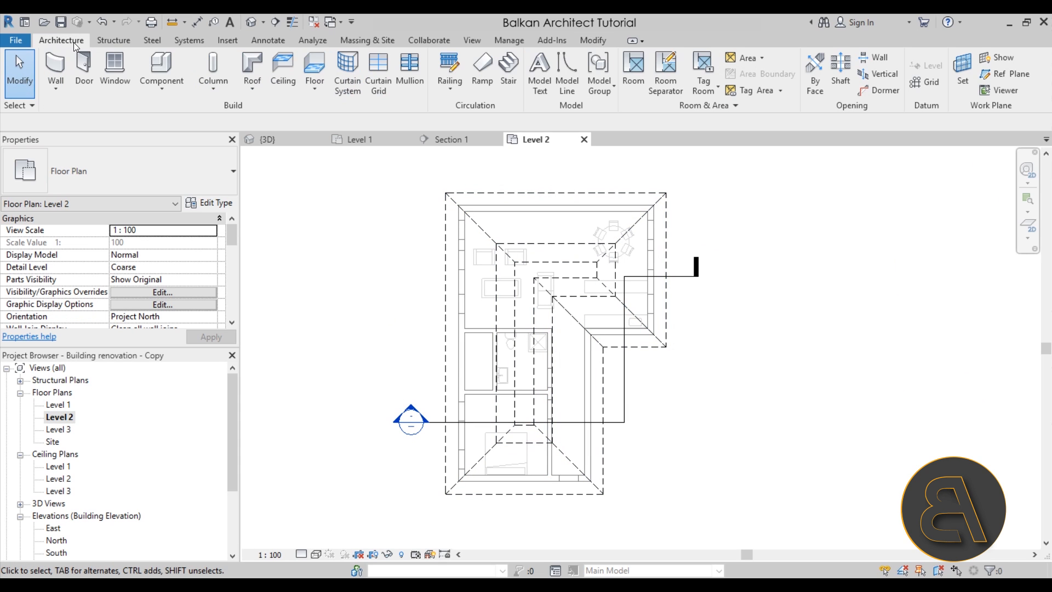
pyautogui.click(310, 65)
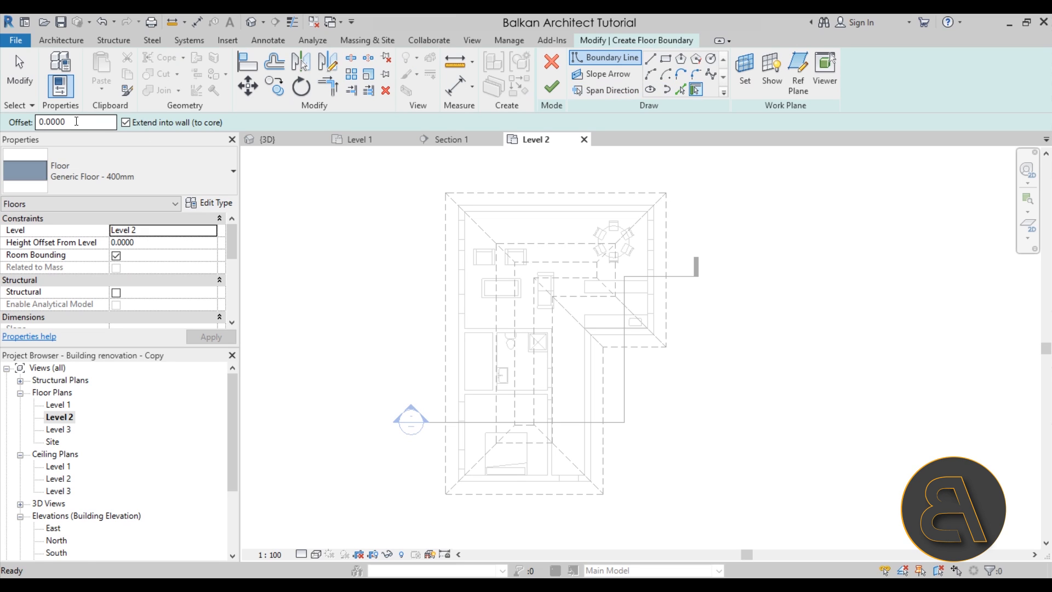
pyautogui.press('Tab')
pyautogui.click(458, 250)
pyautogui.scroll(2, 490, 308)
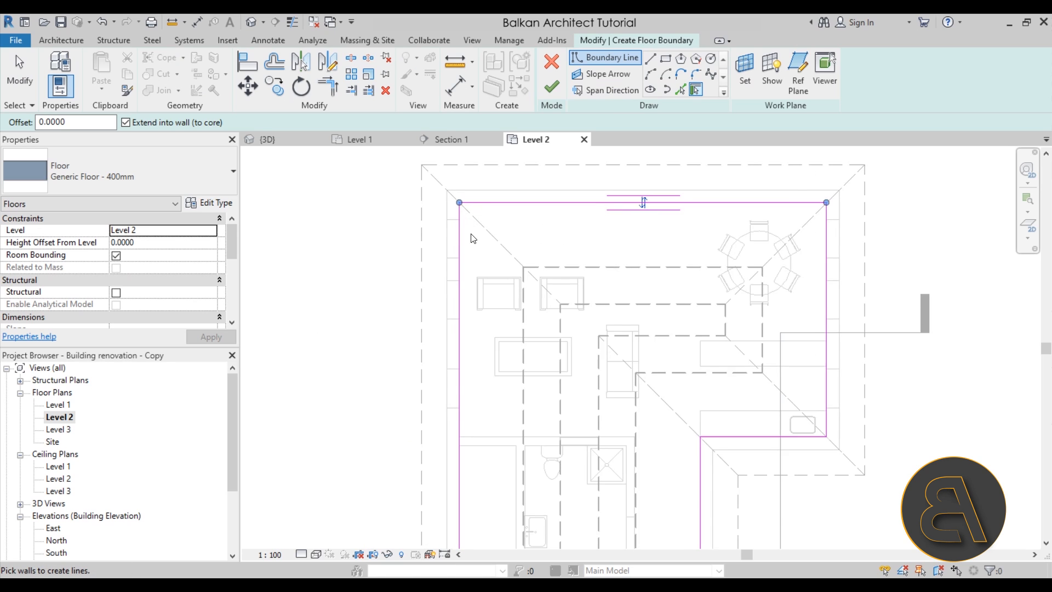
# Finish the Level 2 floor, declining to attach walls to its bottom and accepting the geometry join that cuts the overlapping walls
pyautogui.click(552, 87)
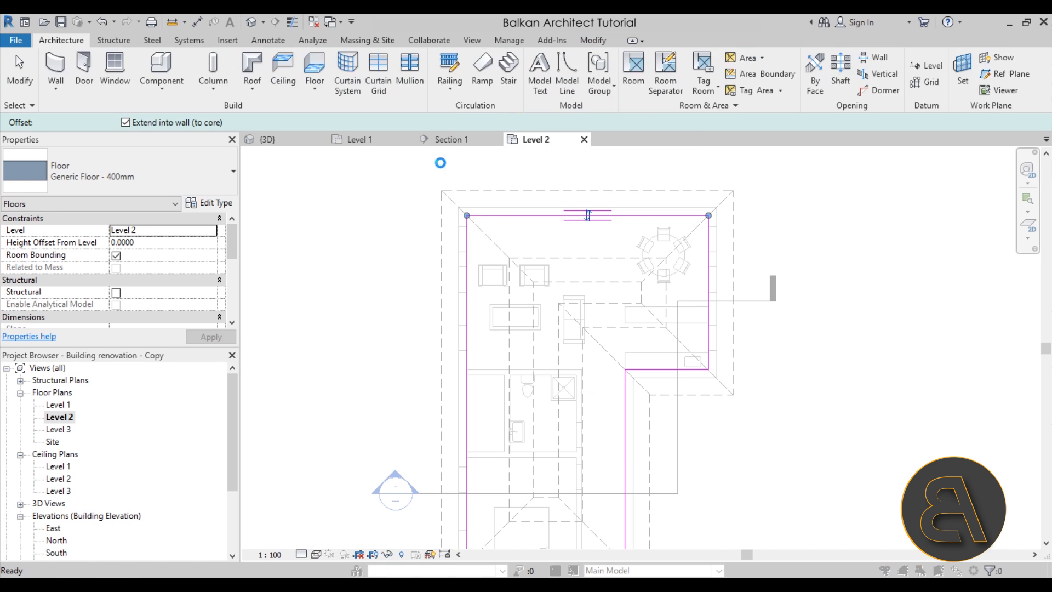
pyautogui.scroll(-2, 545, 390)
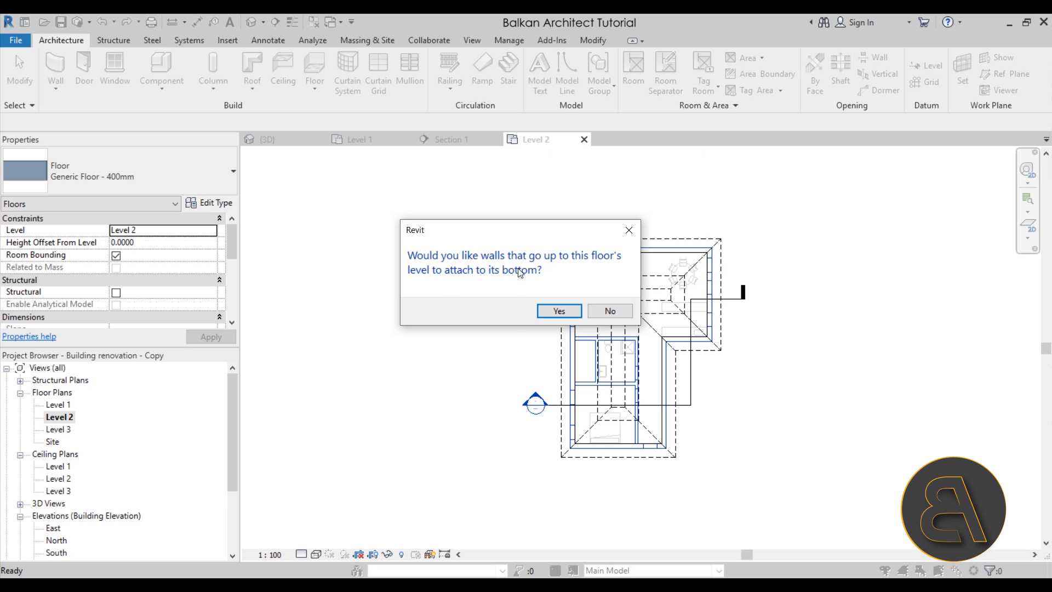
pyautogui.click(610, 311)
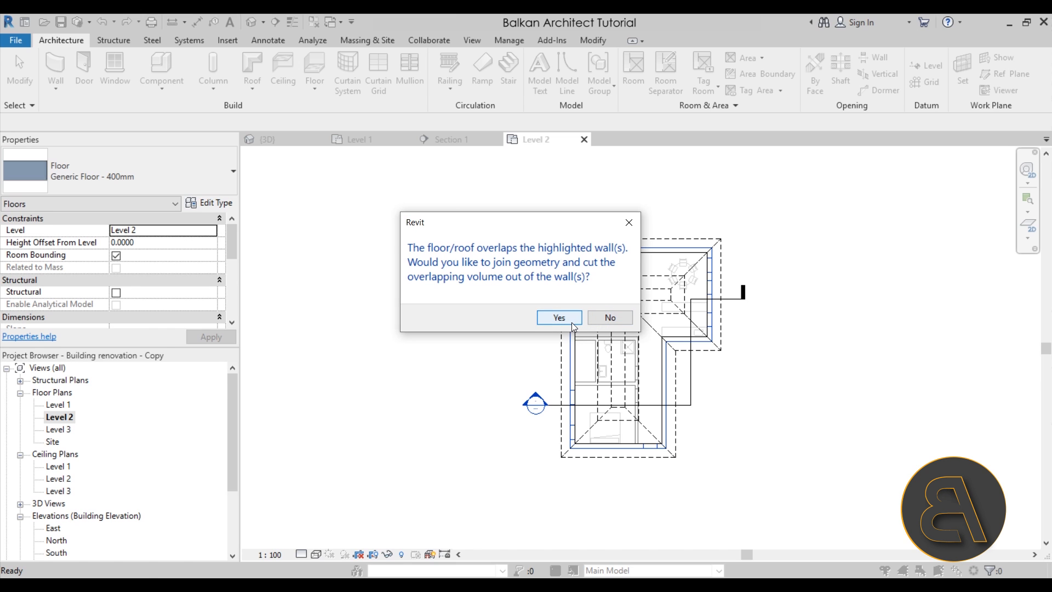
pyautogui.click(558, 318)
pyautogui.scroll(3, 706, 295)
pyautogui.press('Escape')
# Open the section view and examine how the new Level 2 floor meets the exterior wall beside the door
pyautogui.doubleClick(388, 479)
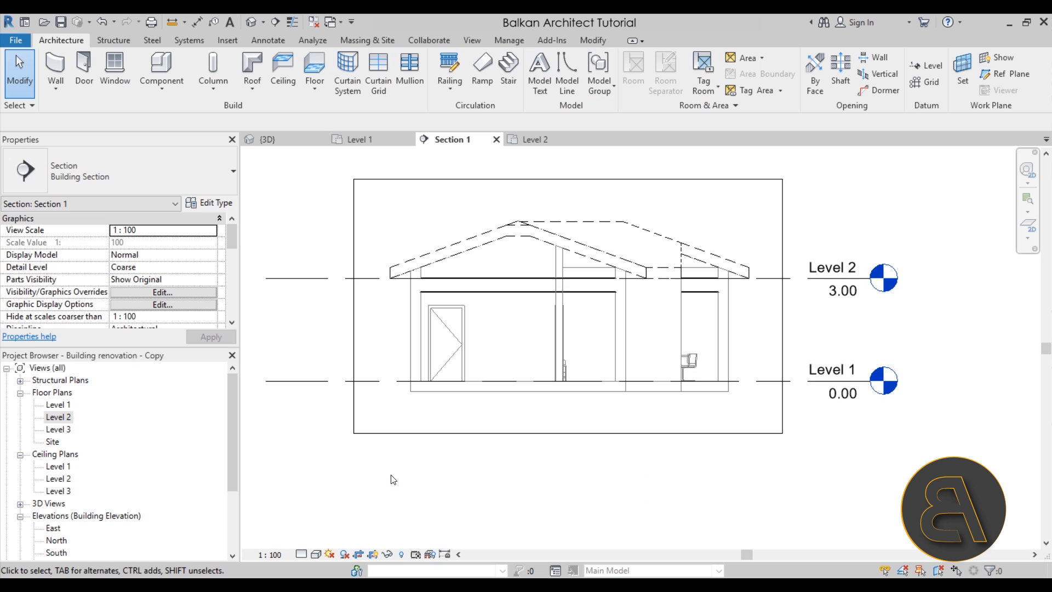
pyautogui.scroll(3, 439, 285)
pyautogui.click(442, 307)
pyautogui.scroll(-2, 427, 299)
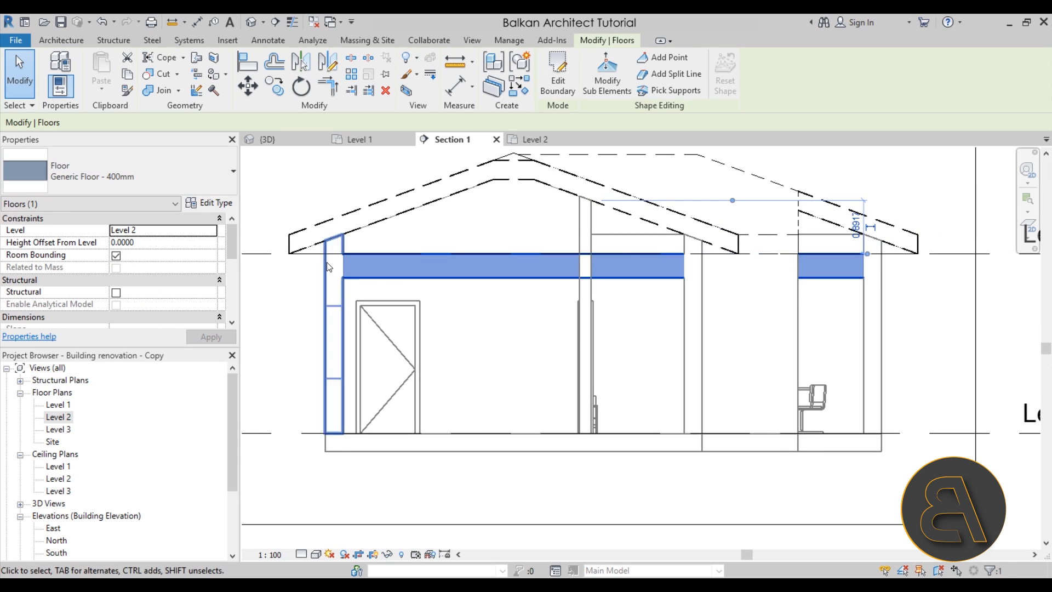
pyautogui.scroll(3, 340, 265)
pyautogui.scroll(3, 365, 258)
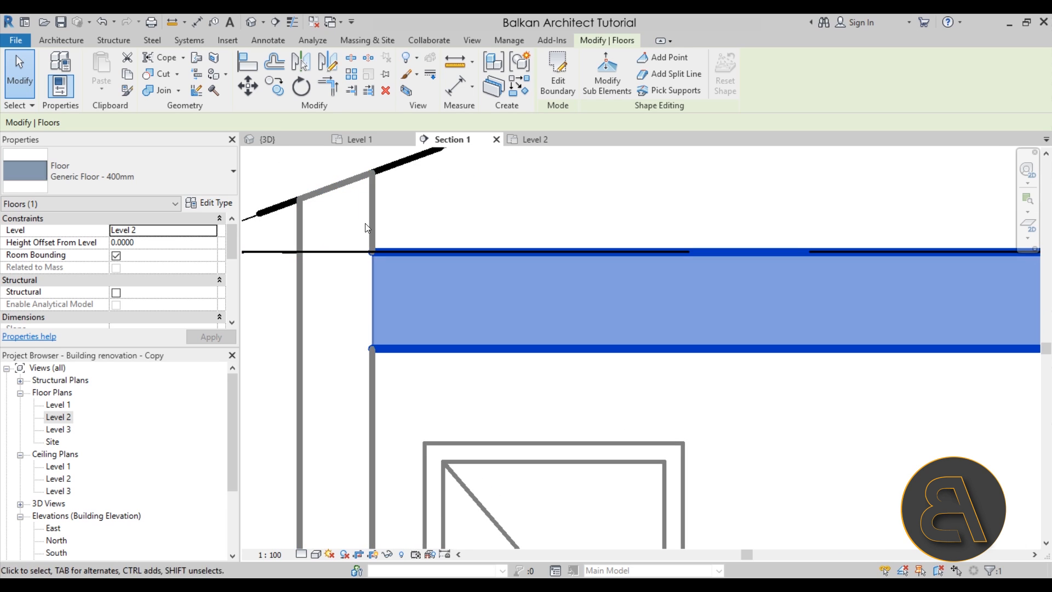
pyautogui.scroll(-3, 387, 259)
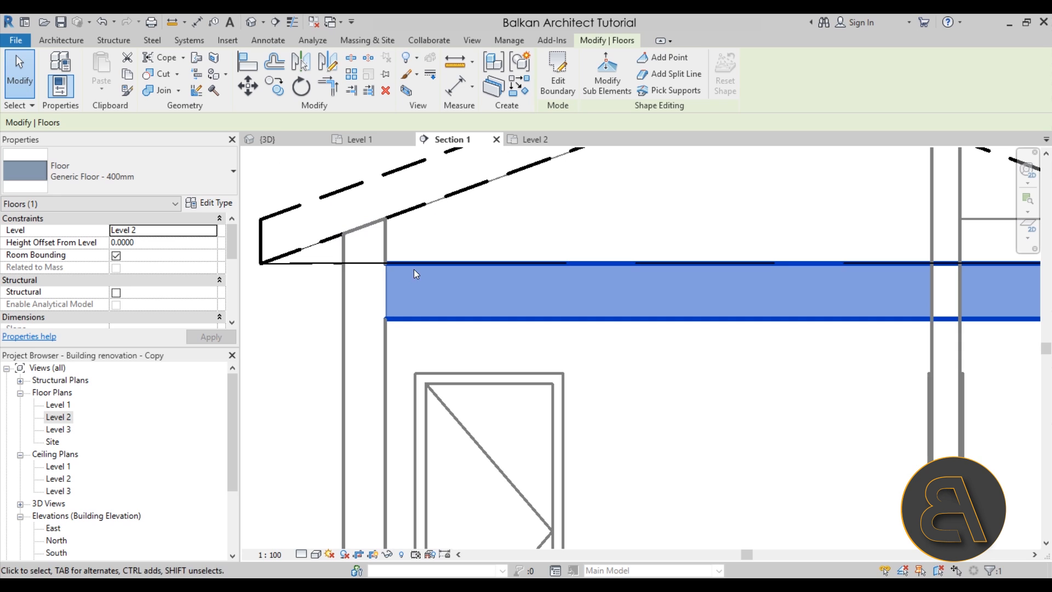
# Select the exterior wall beside the door and examine how its top extends above Level 2 to the demolished roof
pyautogui.click(384, 292)
pyautogui.scroll(-3, 509, 342)
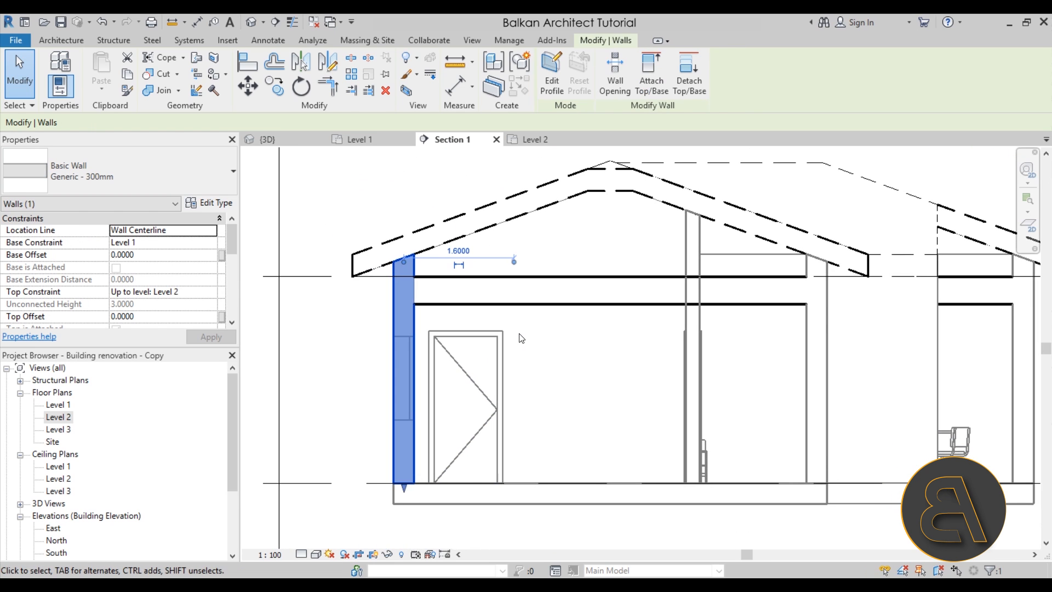
pyautogui.click(539, 350)
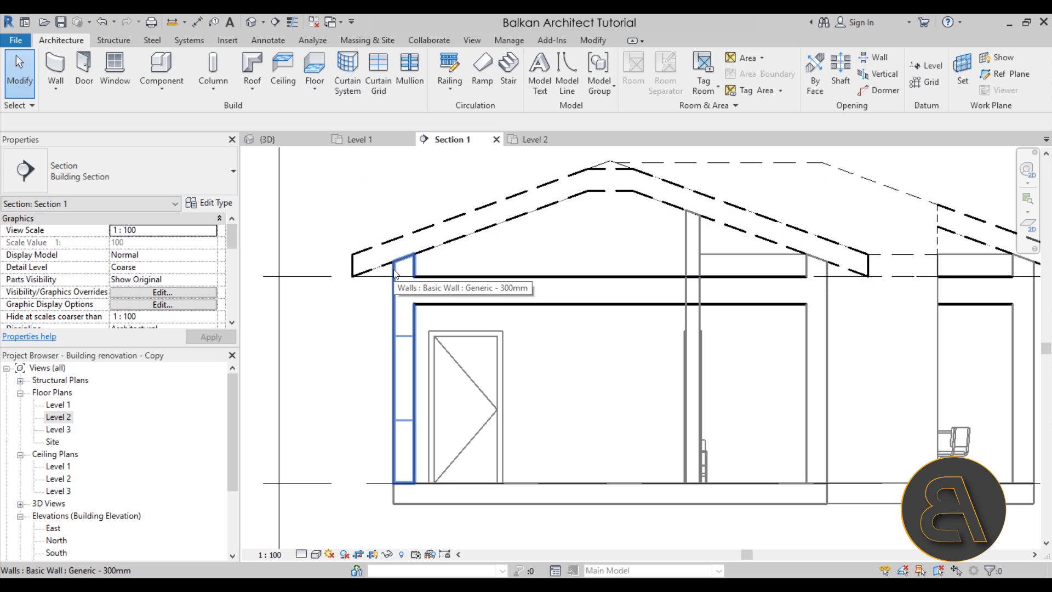
pyautogui.scroll(2, 396, 272)
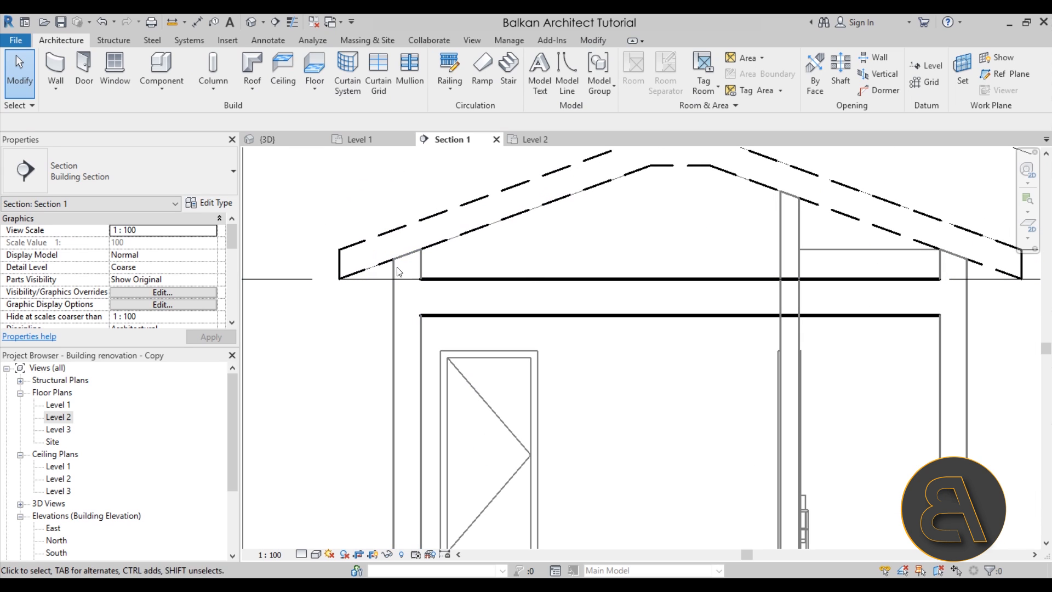
pyautogui.click(391, 268)
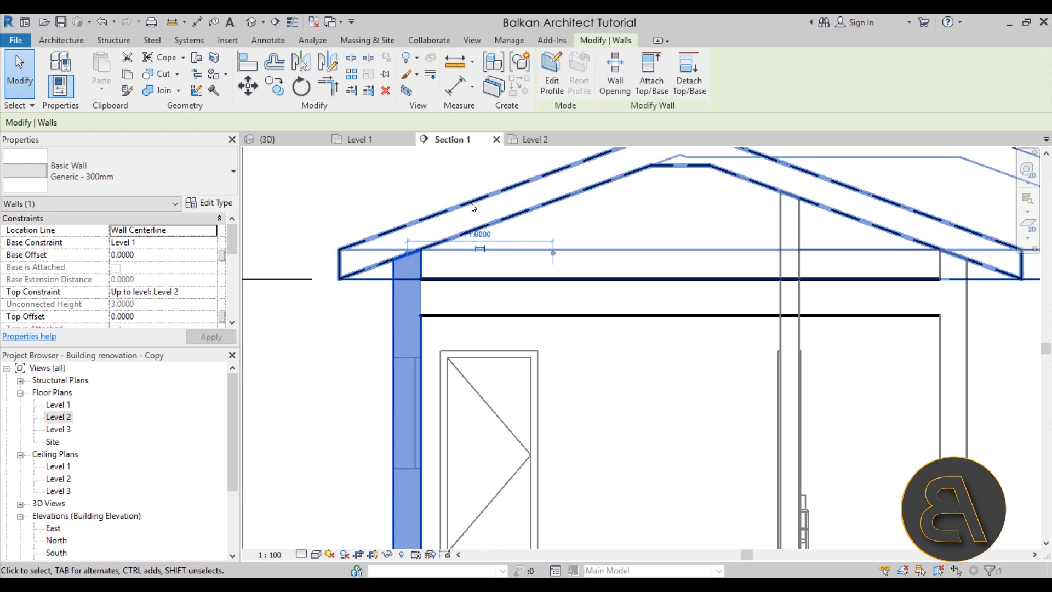
pyautogui.click(451, 336)
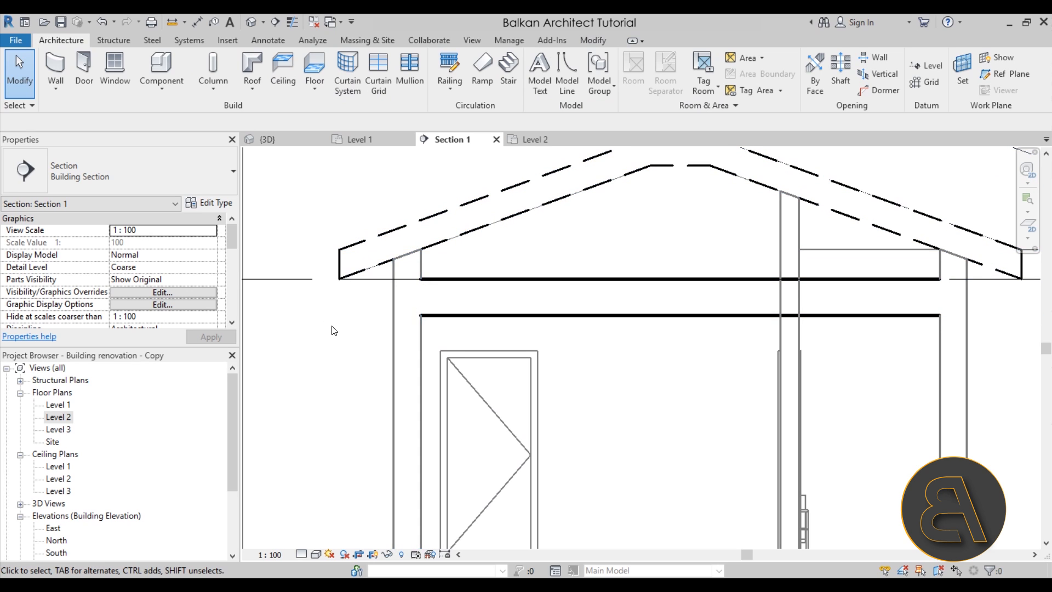
pyautogui.scroll(-2, 331, 330)
# Try to split the exterior wall beside the door at the Level 2 line with Split Element
pyautogui.click(591, 41)
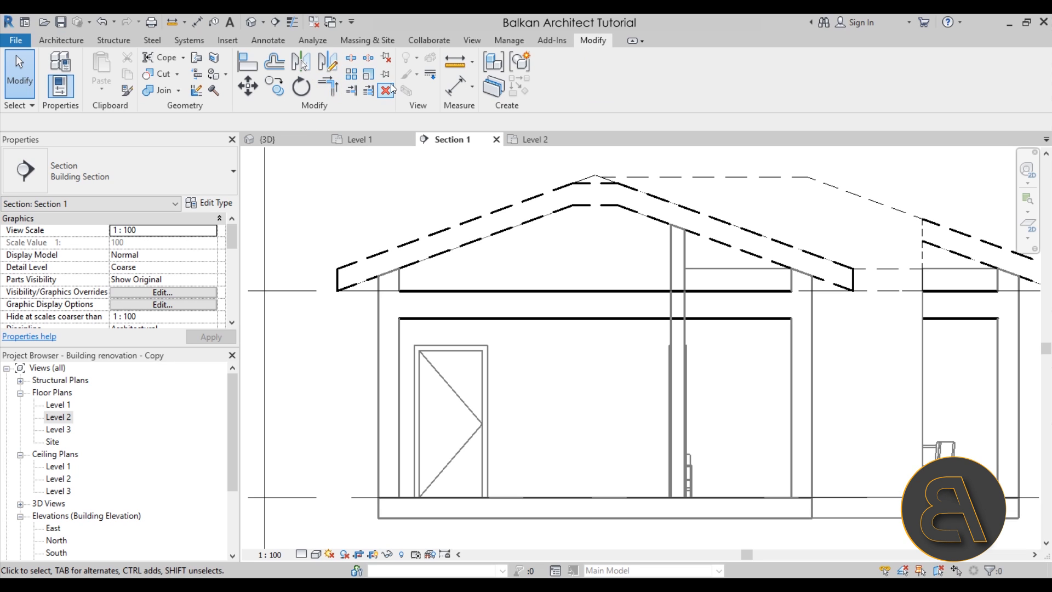
pyautogui.click(356, 63)
pyautogui.scroll(3, 376, 349)
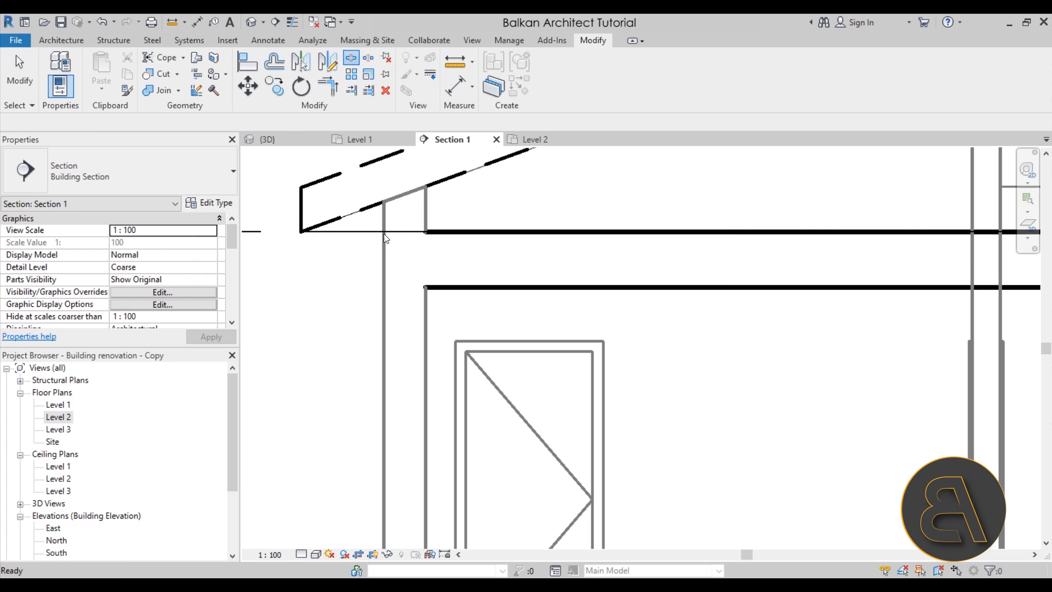
pyautogui.click(390, 228)
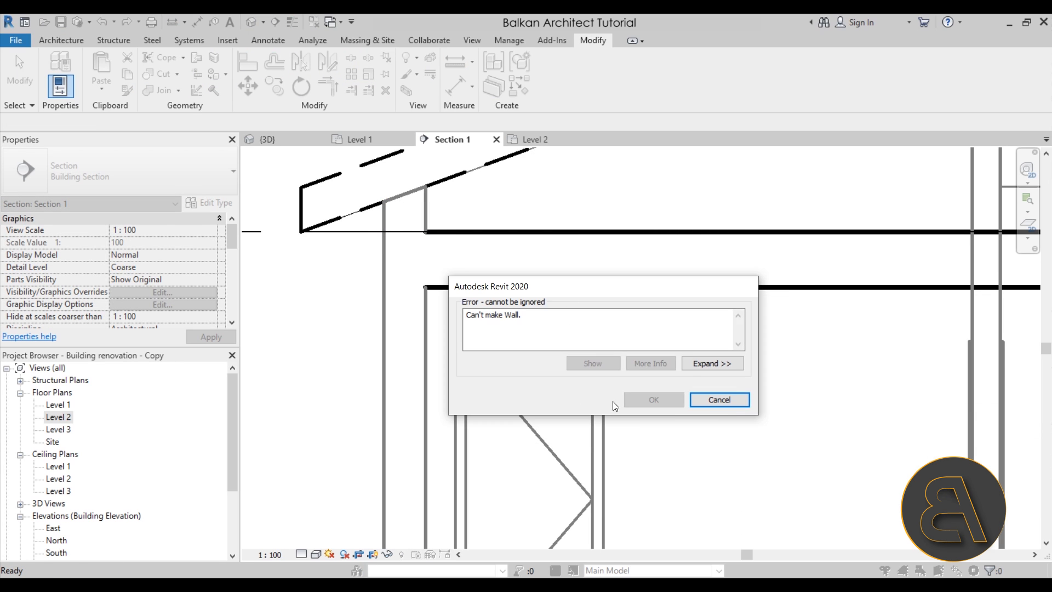
pyautogui.click(715, 399)
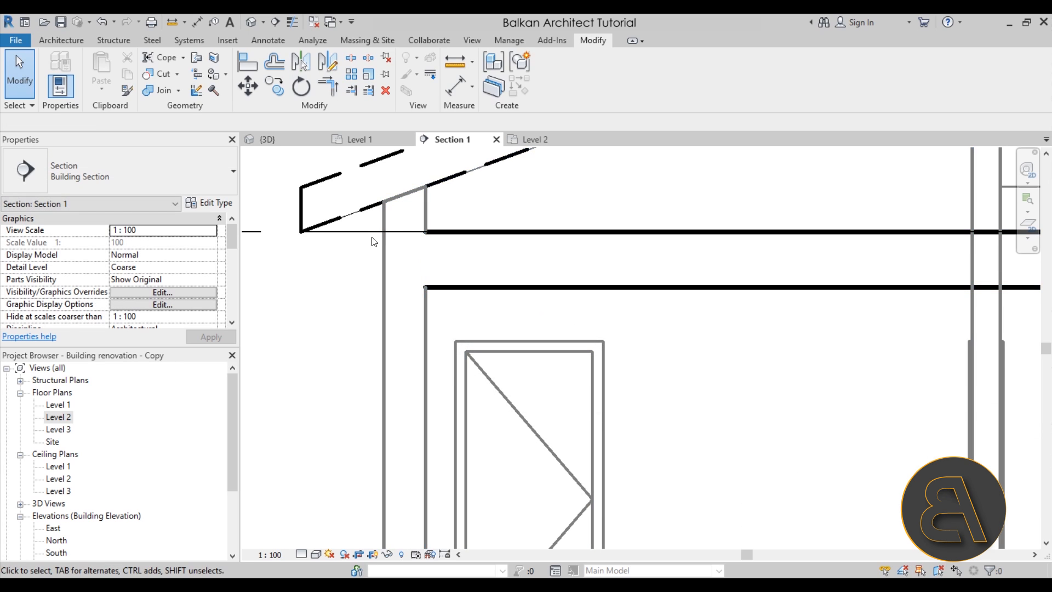
# Split the exterior wall just below the new floor's underside and raise the upper piece's base to Level 2
pyautogui.click(351, 58)
pyautogui.click(385, 292)
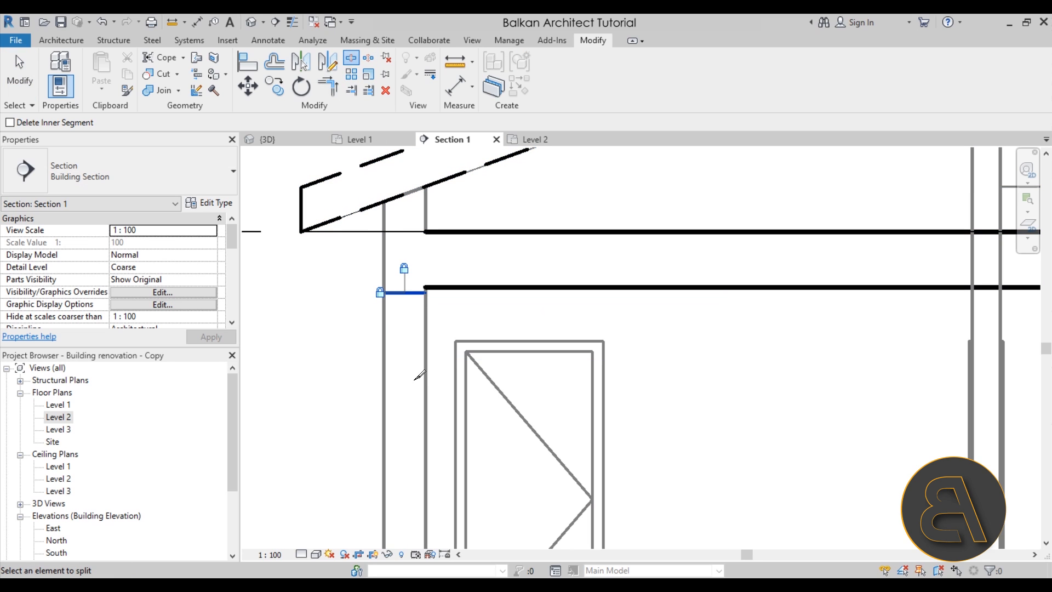
pyautogui.press('Escape')
pyautogui.click(405, 240)
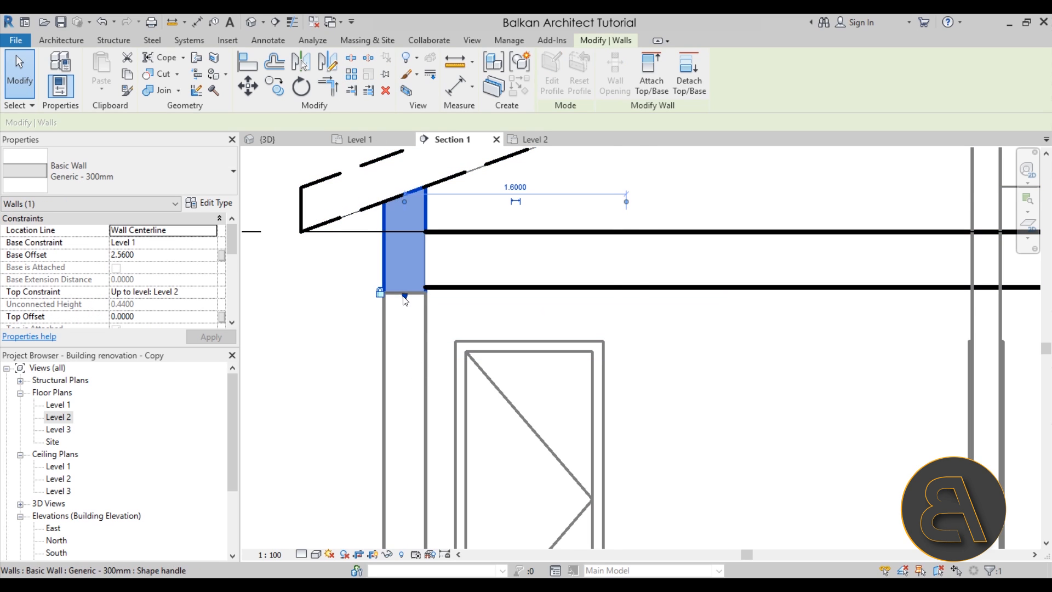
pyautogui.moveTo(405, 240); pyautogui.dragTo(405, 231)
pyautogui.click(348, 285)
pyautogui.scroll(-2, 430, 312)
pyautogui.moveTo(430, 312); pyautogui.dragTo(413, 341, button='middle')
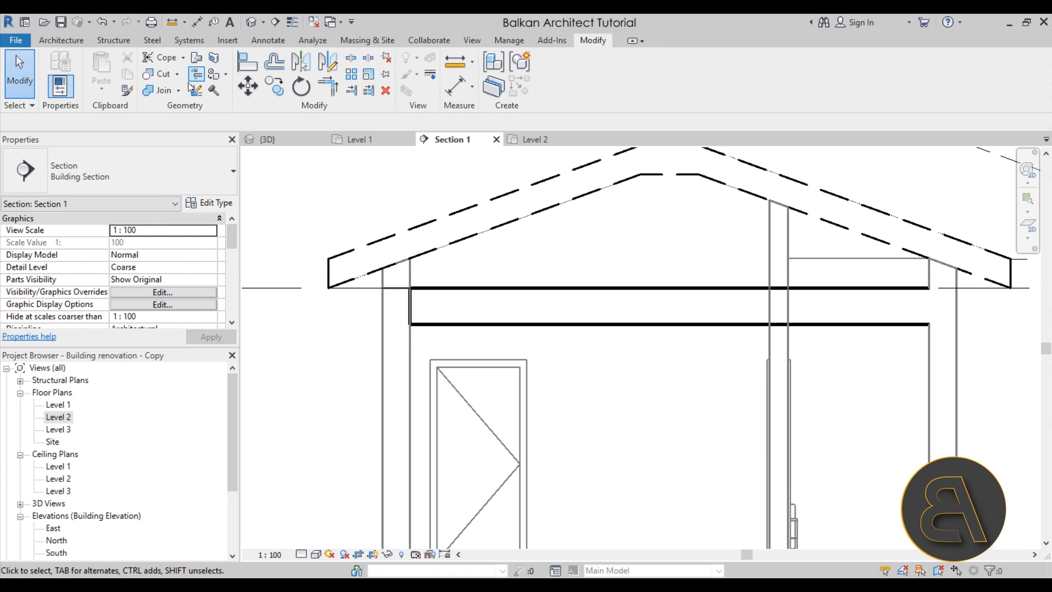
# Demolish the wall piece between Level 2 and the old roof, and check its phasing properties
pyautogui.click(211, 92)
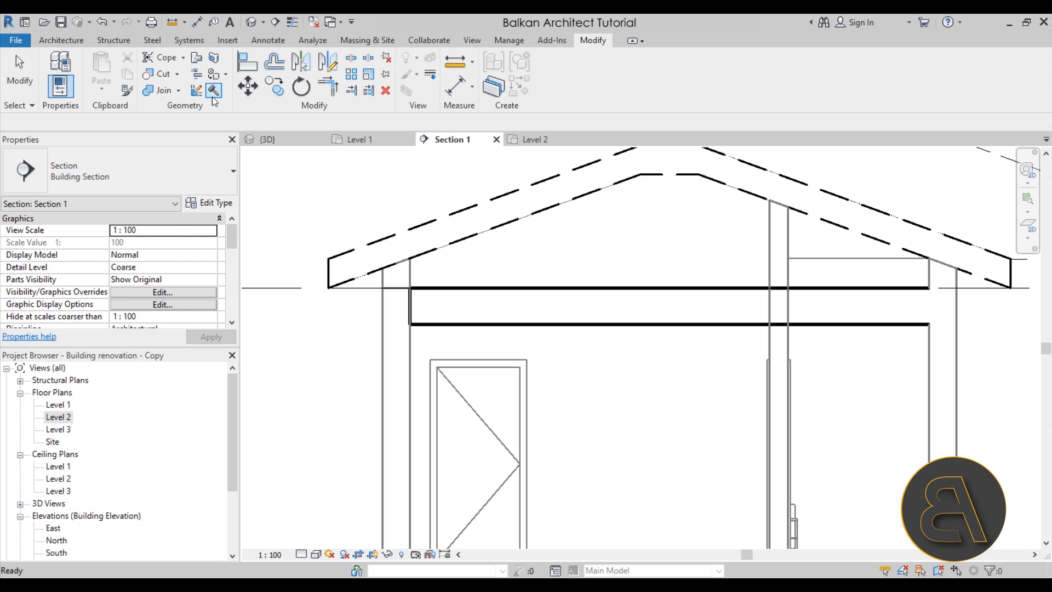
pyautogui.scroll(-1, 131, 265)
pyautogui.scroll(-4, 131, 265)
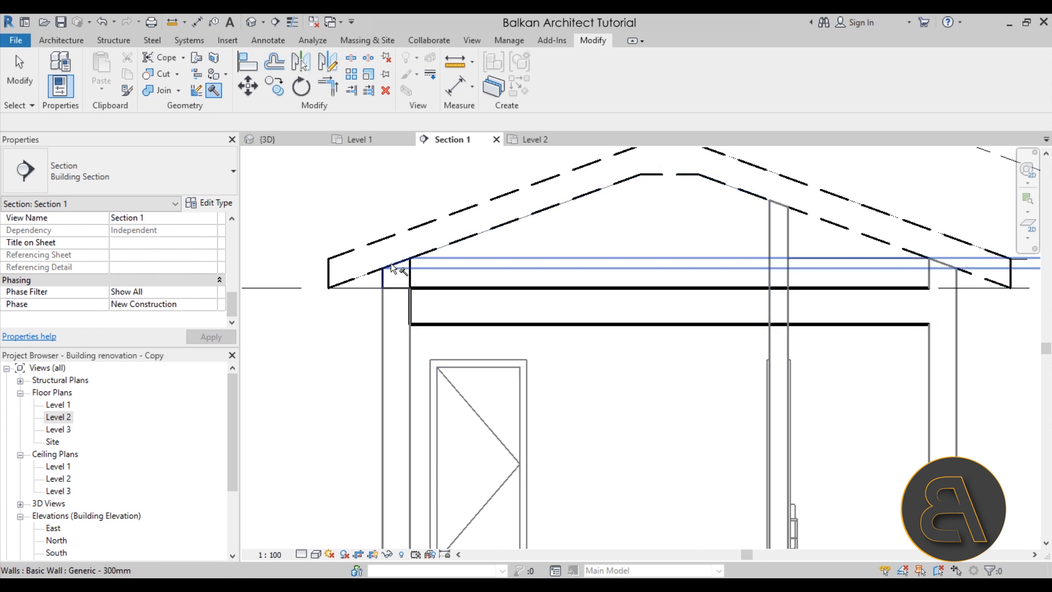
pyautogui.scroll(3, 390, 263)
pyautogui.scroll(-2, 417, 290)
pyautogui.scroll(2, 419, 288)
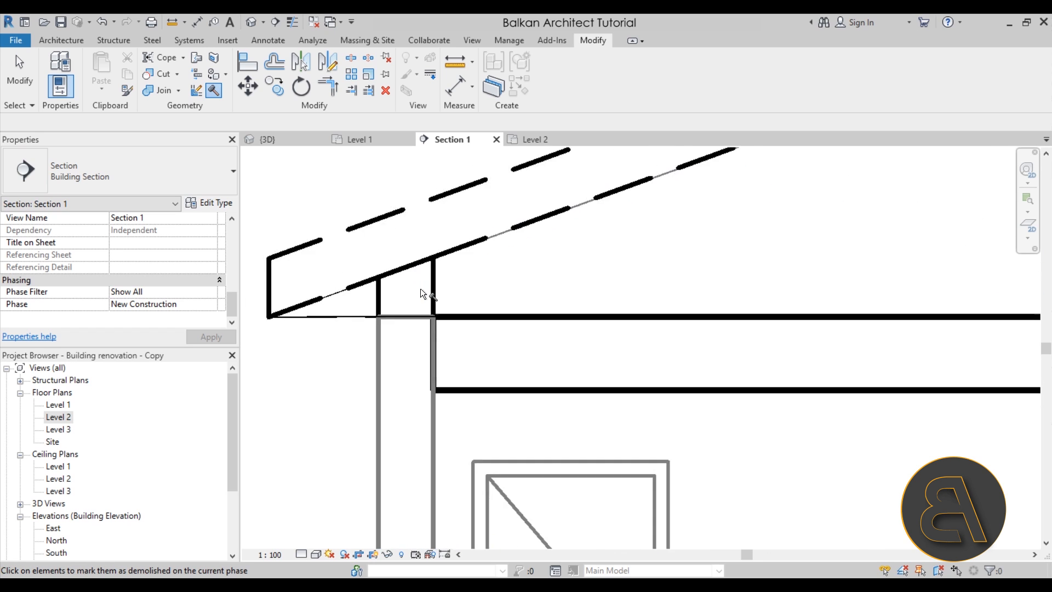
pyautogui.press('Escape')
pyautogui.click(424, 291)
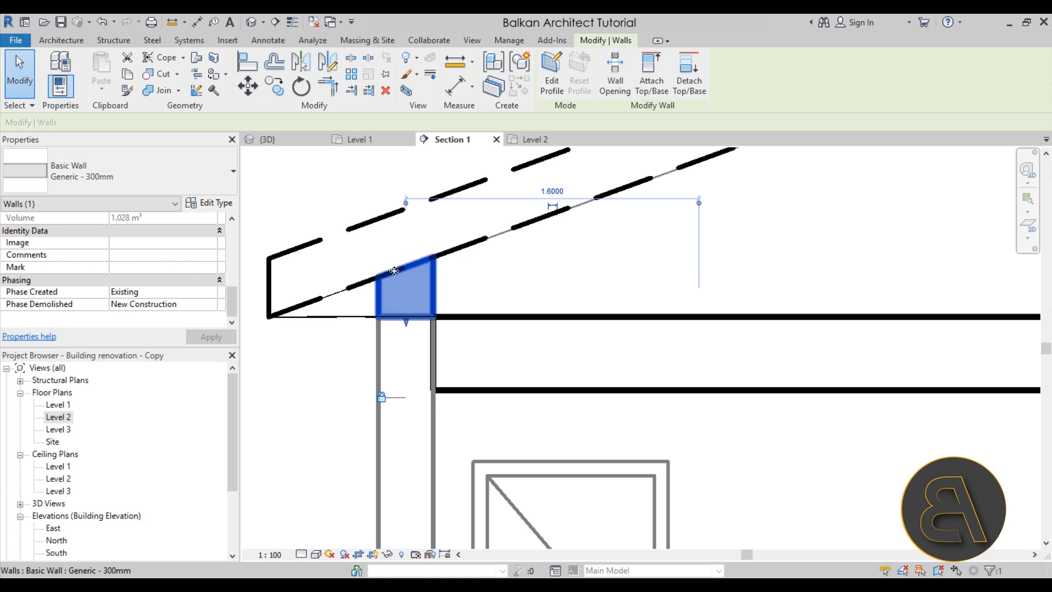
# Try the section view at scales 1:50 and 1:20, and return it to 1:100
pyautogui.click(279, 555)
pyautogui.click(289, 448)
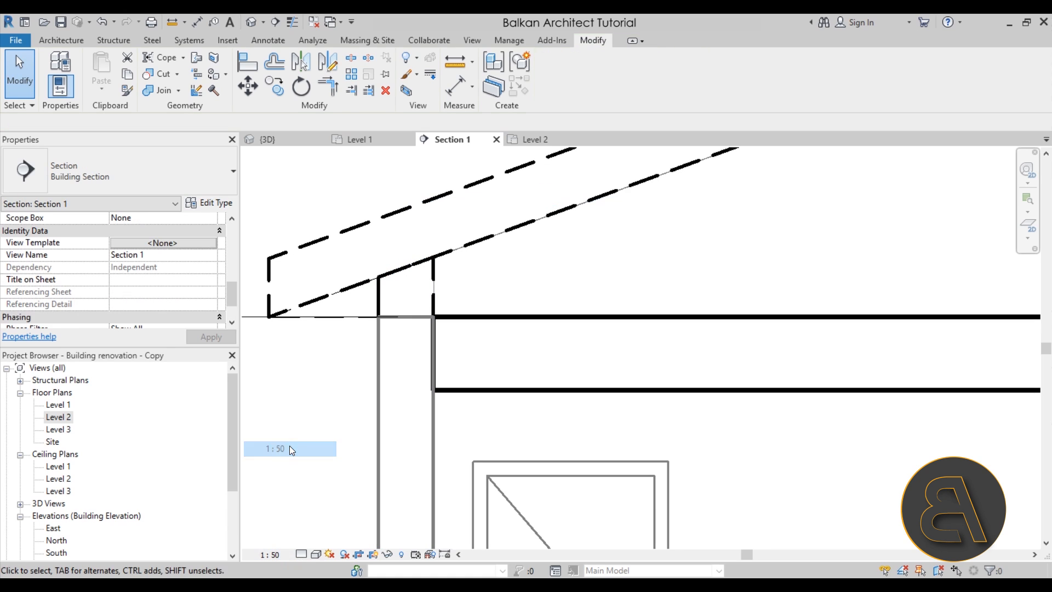
pyautogui.click(277, 554)
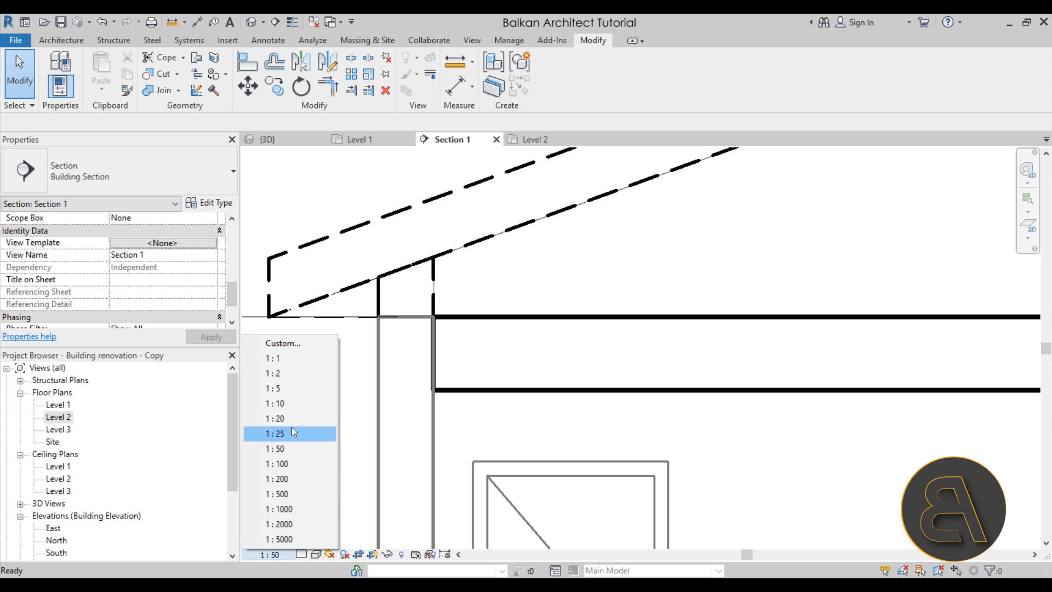
pyautogui.click(289, 418)
pyautogui.scroll(-5, 418, 330)
pyautogui.click(280, 554)
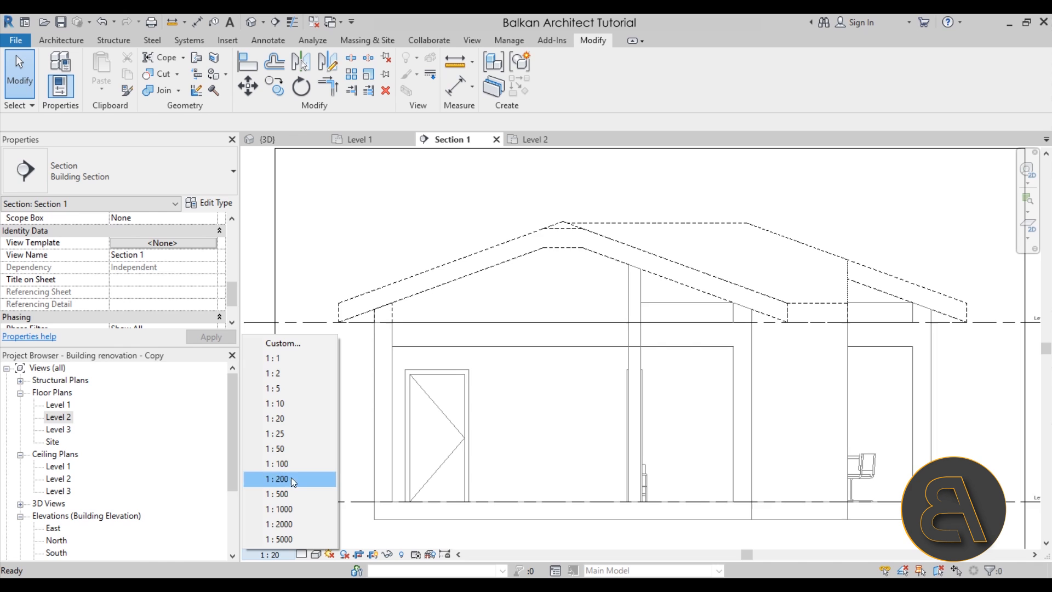
pyautogui.click(291, 468)
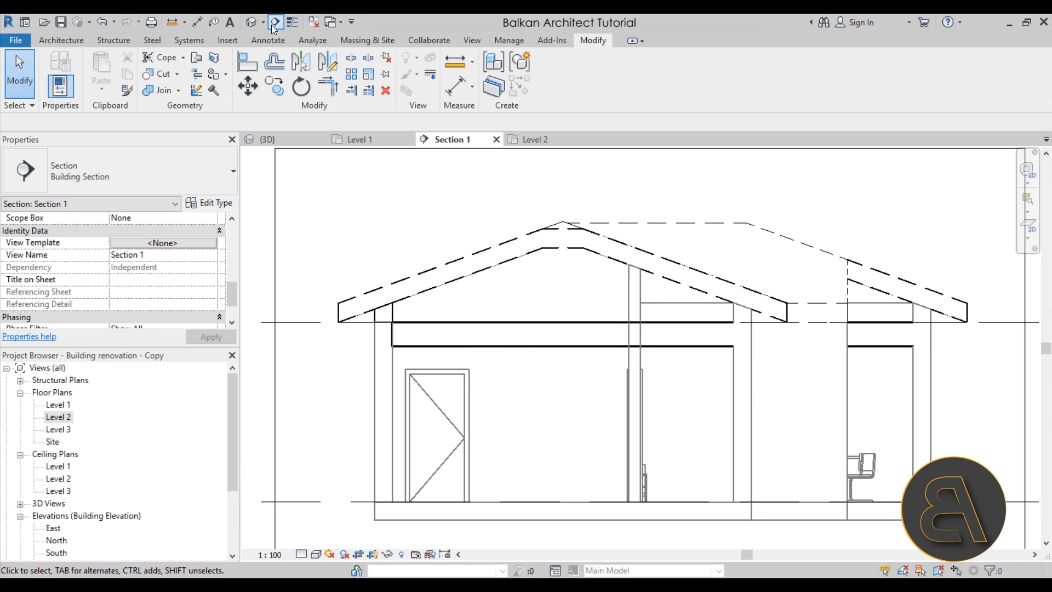
# Open the 3D view and check the demolished upper wall strip's Phase Created and Phase Demolished properties
pyautogui.click(304, 138)
pyautogui.keyDown('shift'); pyautogui.moveTo(474, 377); pyautogui.dragTo(639, 382, button='middle'); pyautogui.keyUp('shift')
pyautogui.scroll(4, 556, 460)
pyautogui.moveTo(577, 428); pyautogui.dragTo(639, 277, button='middle')
pyautogui.click(639, 276)
pyautogui.scroll(-1, 575, 339)
pyautogui.keyDown('shift'); pyautogui.moveTo(539, 378); pyautogui.dragTo(508, 383, button='middle'); pyautogui.keyUp('shift')
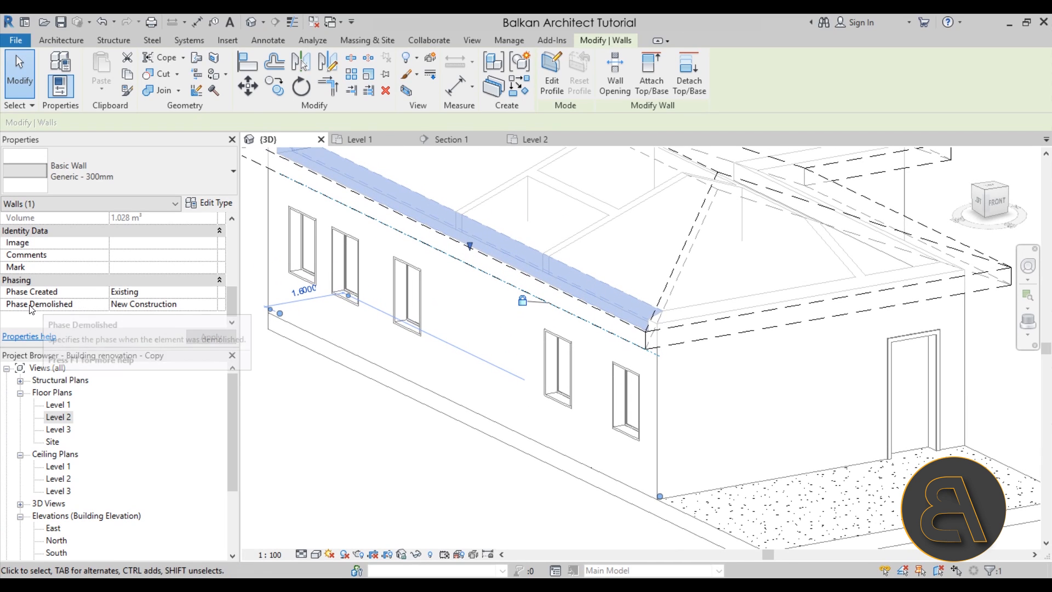
pyautogui.press('Escape')
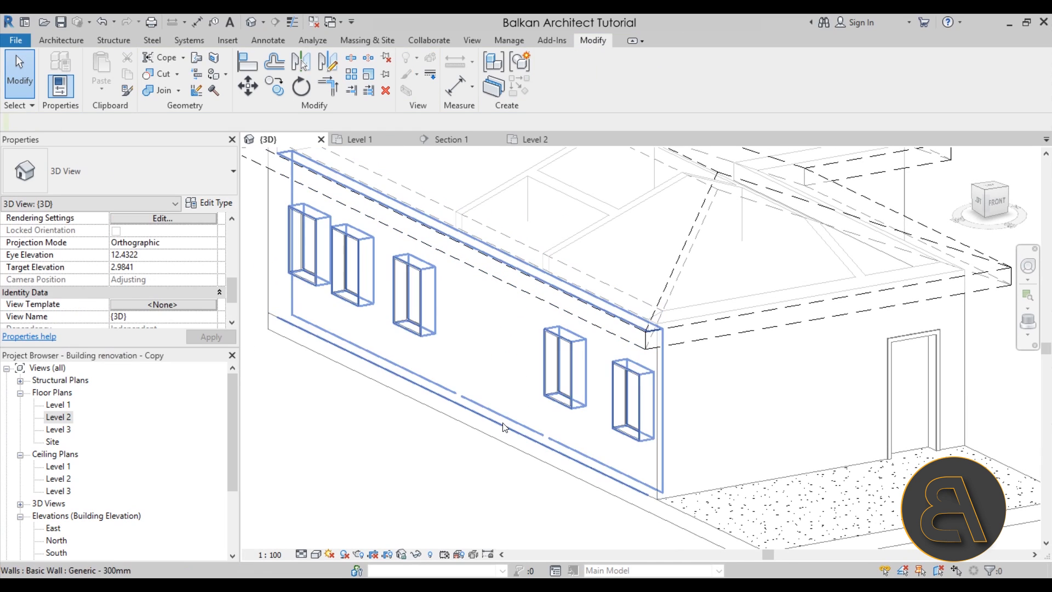
# Check the phasing properties of the windowed wall below the demolished strip and look over the house in 3D
pyautogui.click(505, 426)
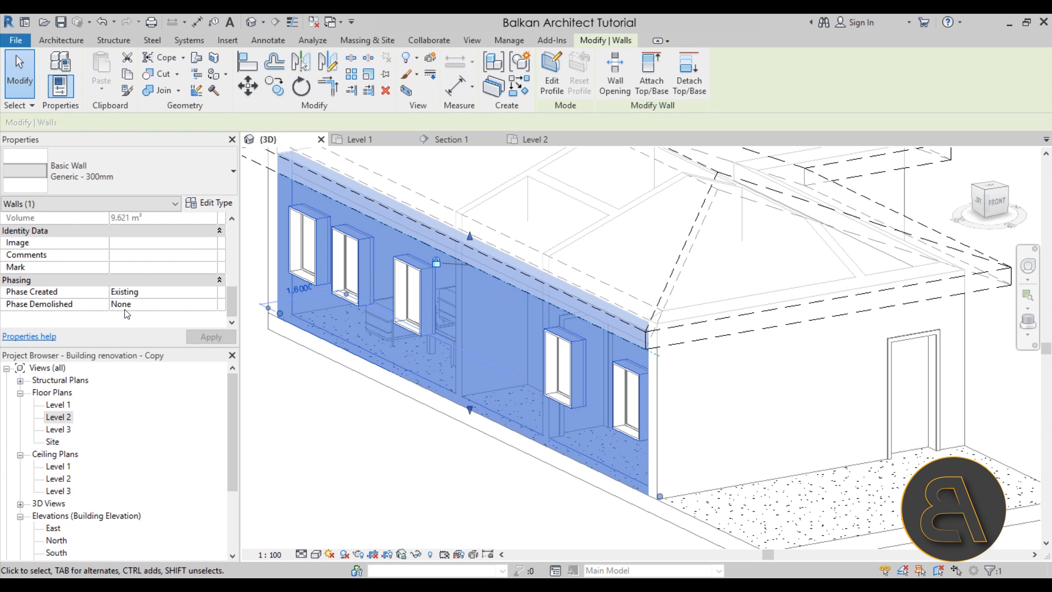
pyautogui.press('Escape')
pyautogui.keyDown('shift'); pyautogui.moveTo(481, 439); pyautogui.dragTo(627, 460, button='middle'); pyautogui.keyUp('shift')
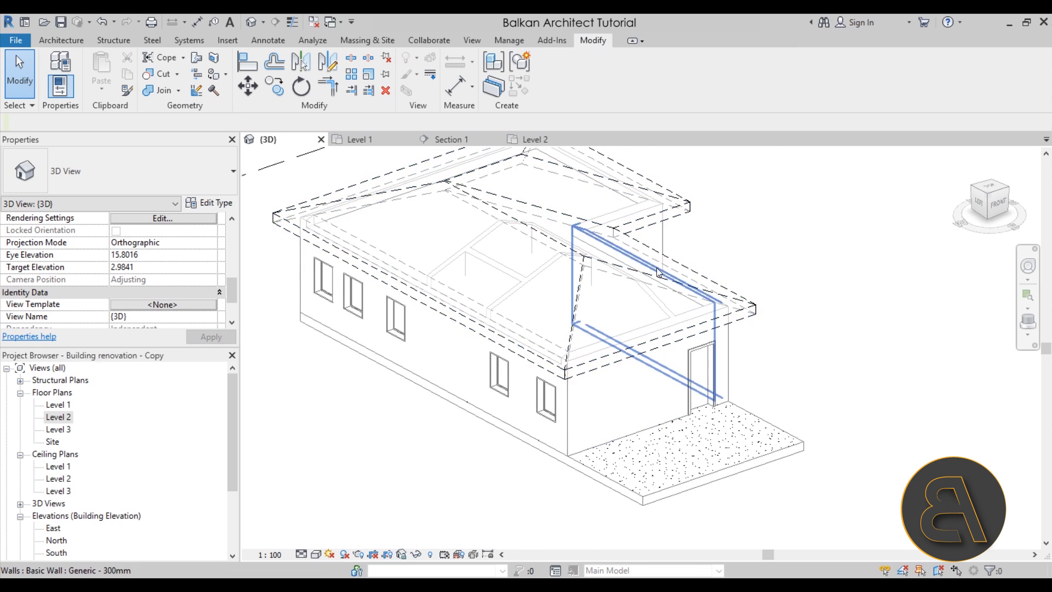
# Look over the house from the entrance side in 3D and open the Level 2 floor plan
pyautogui.keyDown('shift'); pyautogui.moveTo(646, 258); pyautogui.dragTo(477, 331, button='middle'); pyautogui.keyUp('shift')
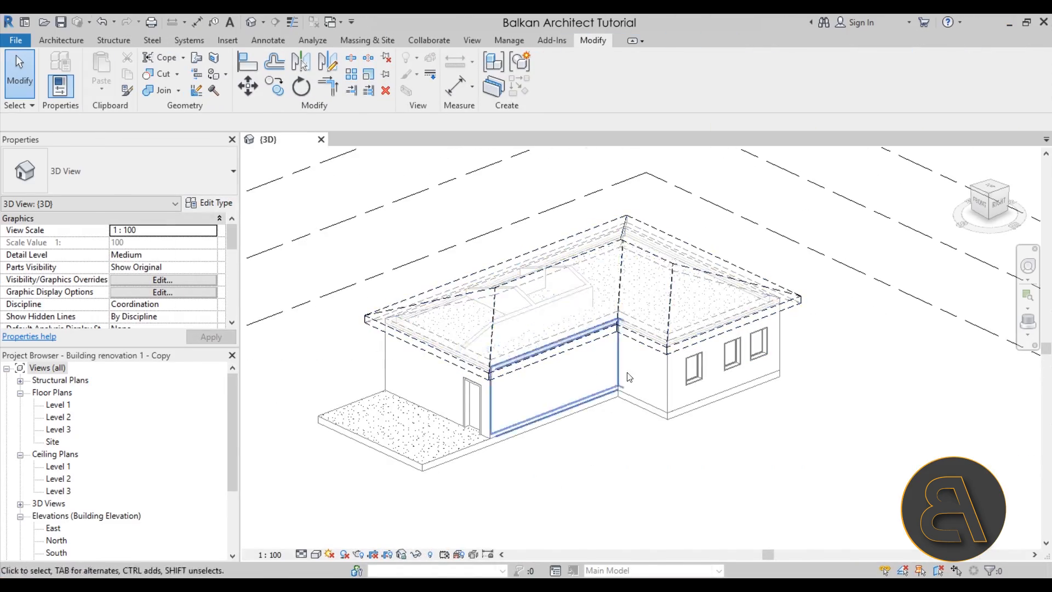
pyautogui.keyDown('shift'); pyautogui.moveTo(592, 447); pyautogui.dragTo(559, 458, button='middle'); pyautogui.keyUp('shift')
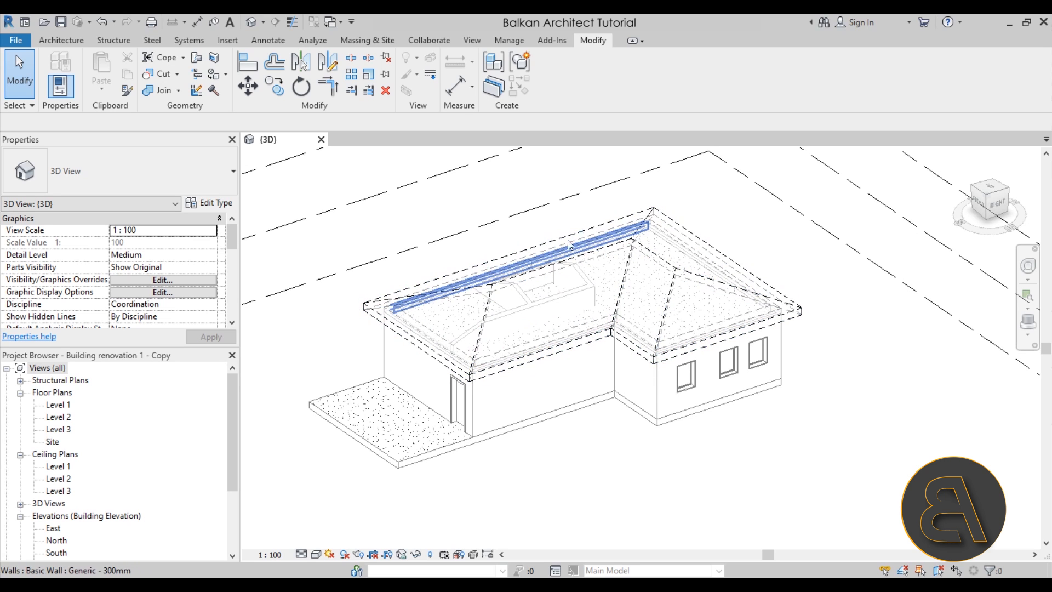
pyautogui.moveTo(522, 441)
pyautogui.keyDown('shift'); pyautogui.mouseDown(button='middle')
pyautogui.moveTo(535, 453)
pyautogui.moveTo(532, 441)
pyautogui.mouseUp(button='middle'); pyautogui.keyUp('shift')
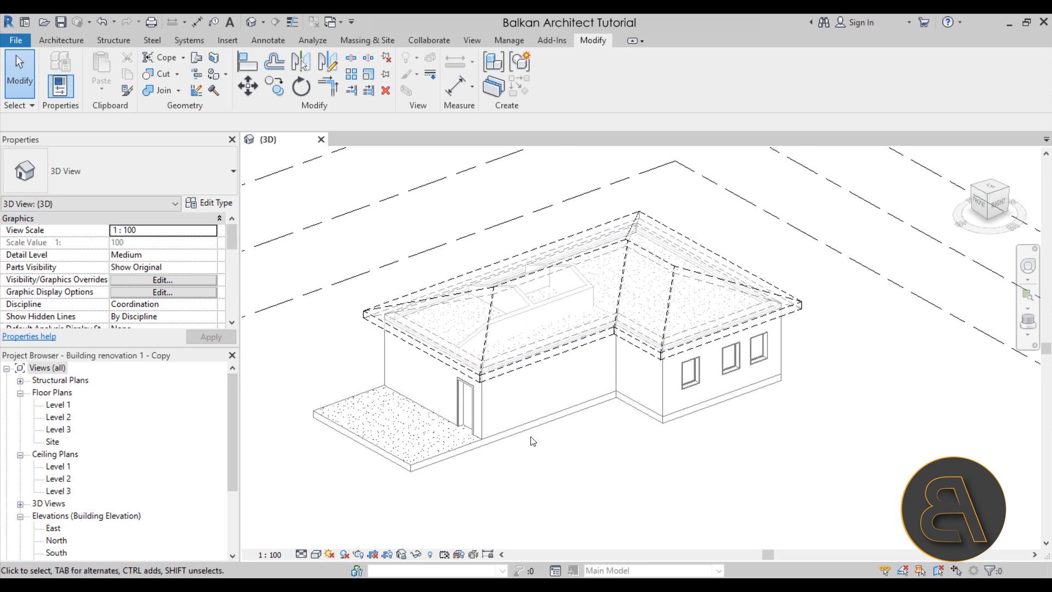
pyautogui.doubleClick(58, 416)
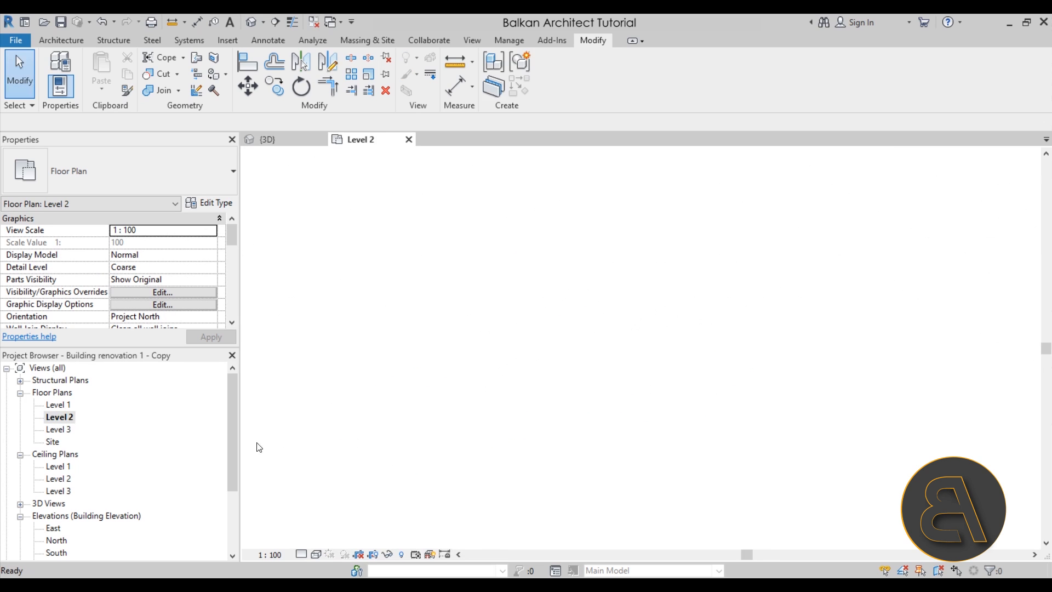
pyautogui.scroll(1, 521, 461)
pyautogui.moveTo(757, 414); pyautogui.dragTo(724, 410, button='middle')
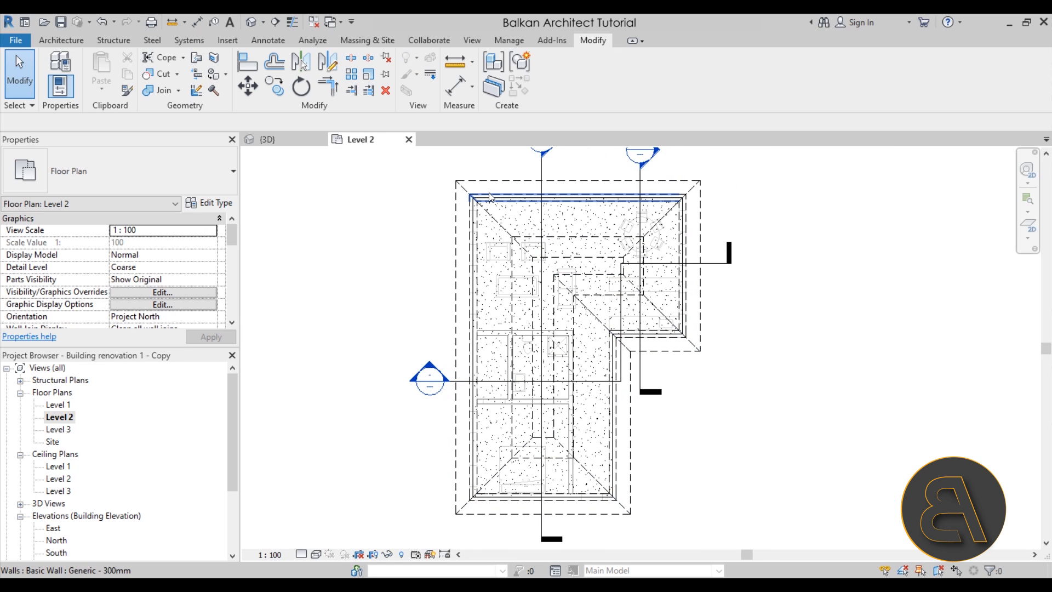
pyautogui.moveTo(405, 225); pyautogui.dragTo(376, 216, button='middle')
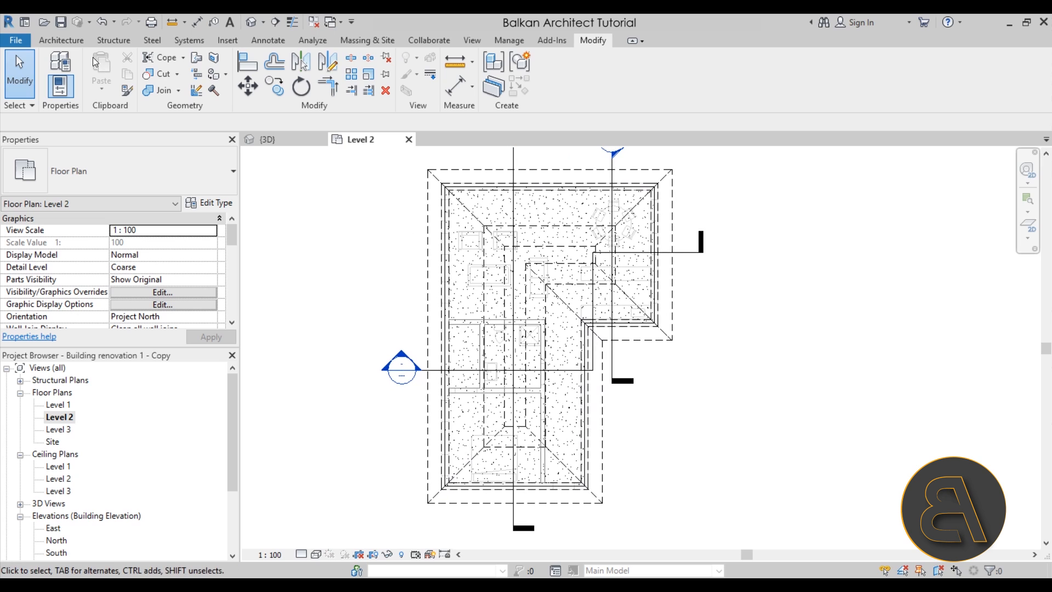
# Draw a Generic - 300mm wall up to Level 3 from the house's upper-left outer corner, partway along the upper exterior wall
pyautogui.click(67, 42)
pyautogui.click(56, 71)
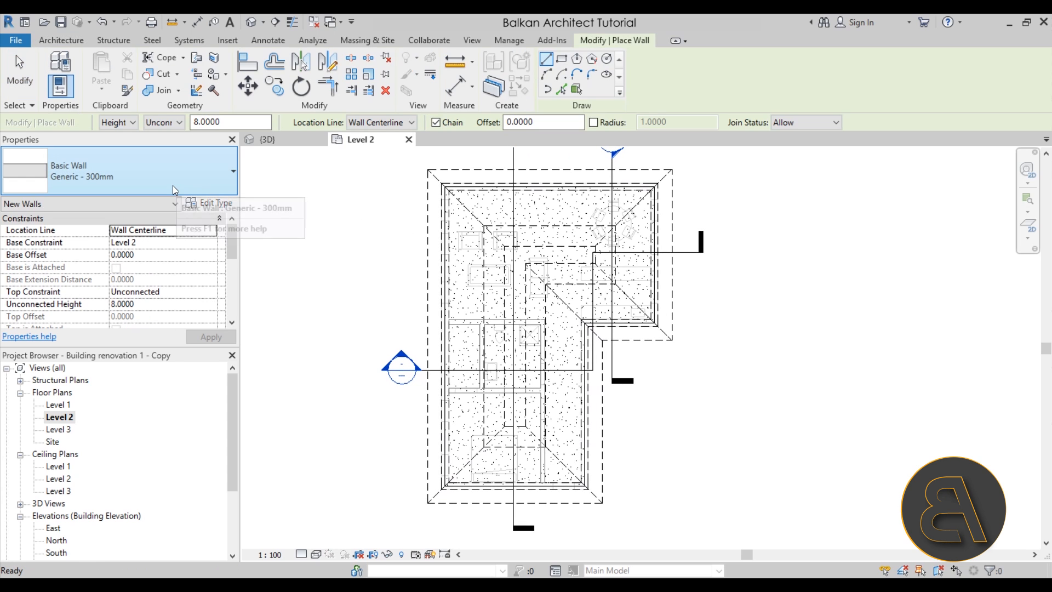
pyautogui.scroll(3, 432, 176)
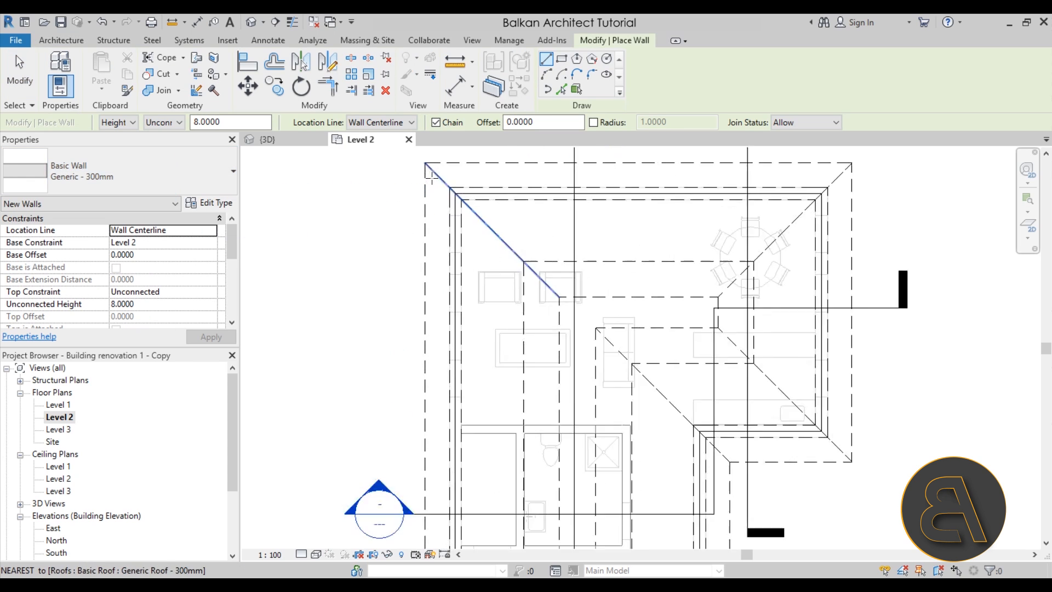
pyautogui.scroll(3, 431, 177)
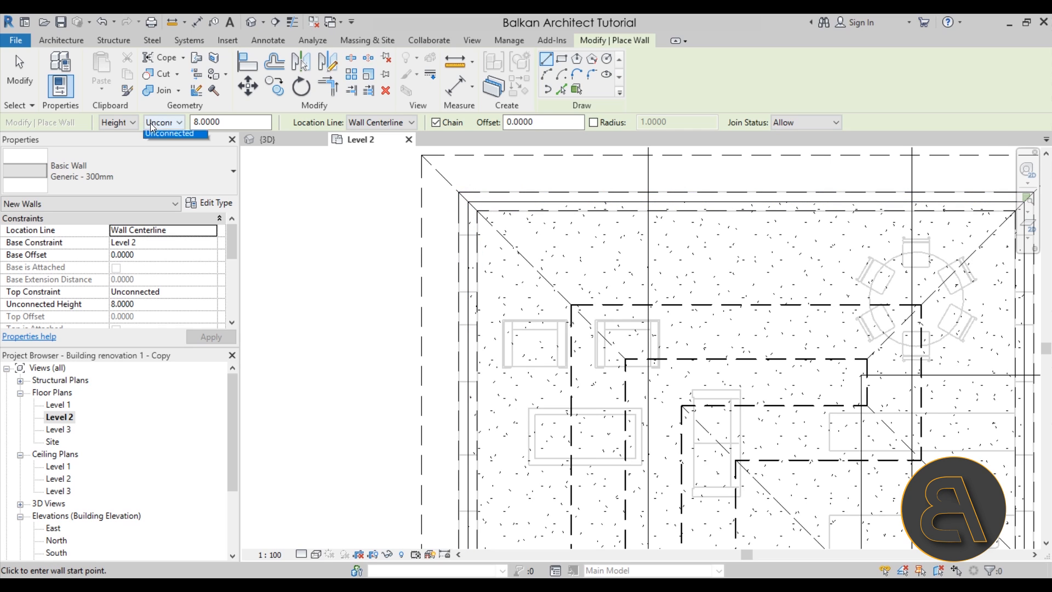
pyautogui.click(159, 158)
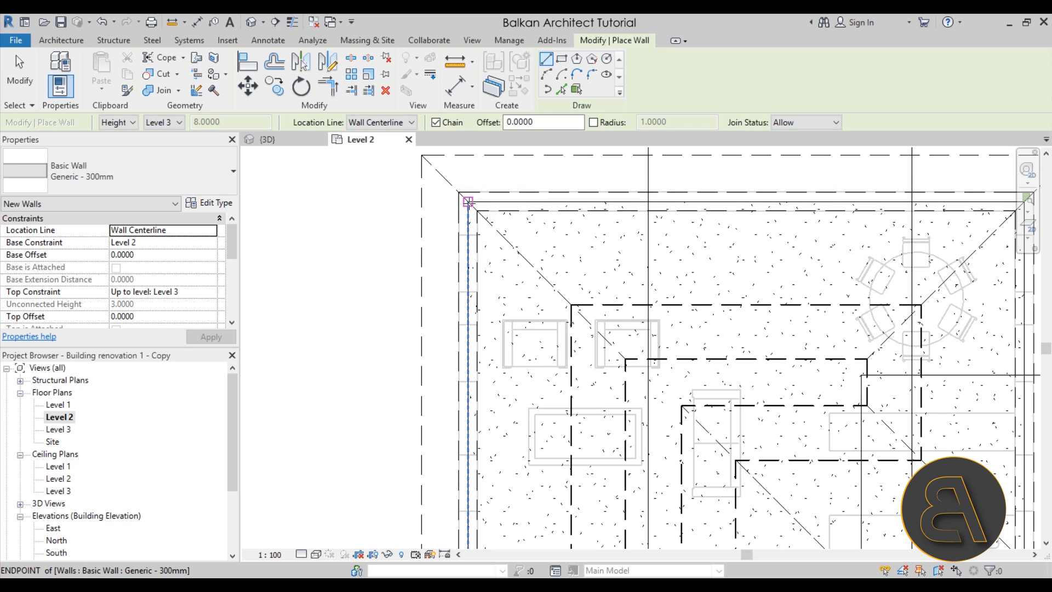
pyautogui.click(468, 202)
pyautogui.scroll(-4, 493, 197)
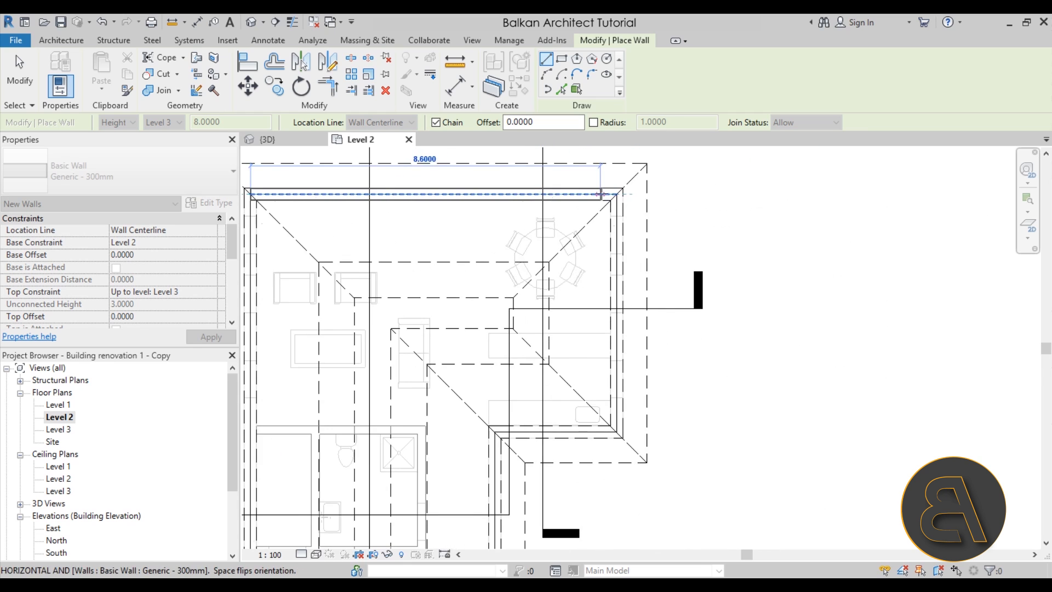
pyautogui.click(508, 198)
pyautogui.press('Escape')
# Draw a wall from the inner corner of the L-shaped plan down to the lower-right exterior corner
pyautogui.moveTo(505, 449); pyautogui.dragTo(472, 335, button='middle')
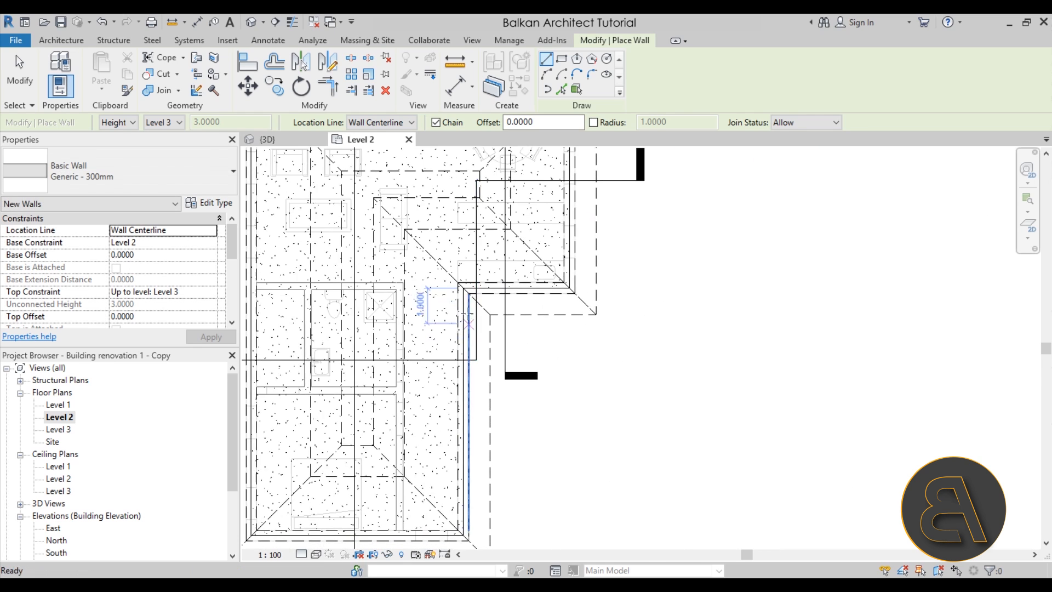
pyautogui.scroll(2, 462, 297)
pyautogui.click(466, 298)
pyautogui.scroll(-3, 487, 351)
pyautogui.scroll(3, 503, 349)
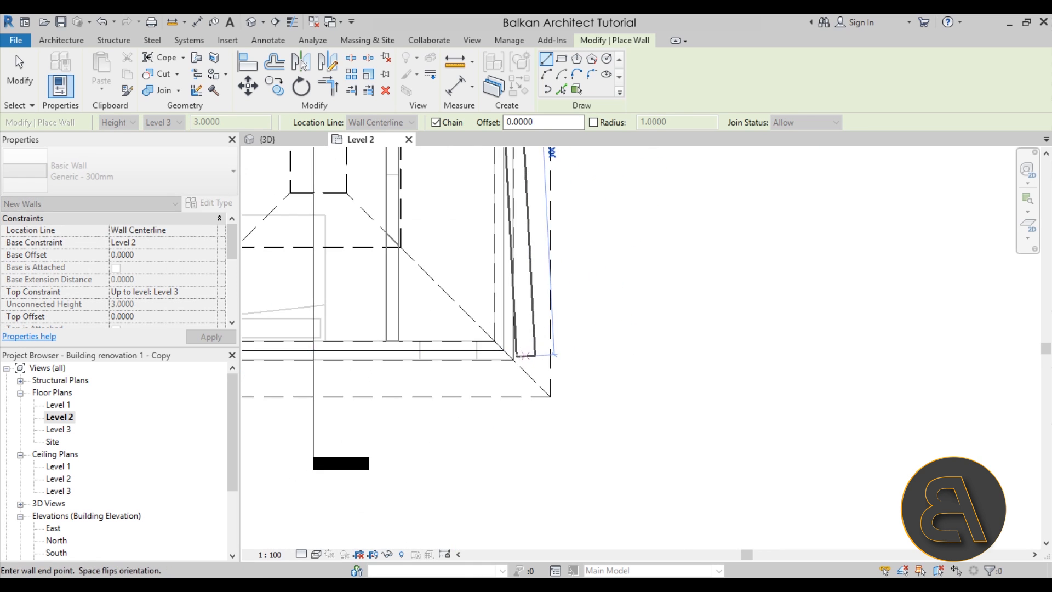
pyautogui.click(503, 349)
# Continue the chain with a 5.85 m wall across the lower end and a wall up the long side to the first wall's start
pyautogui.scroll(-3, 504, 353)
pyautogui.moveTo(365, 347); pyautogui.dragTo(496, 346, button='middle')
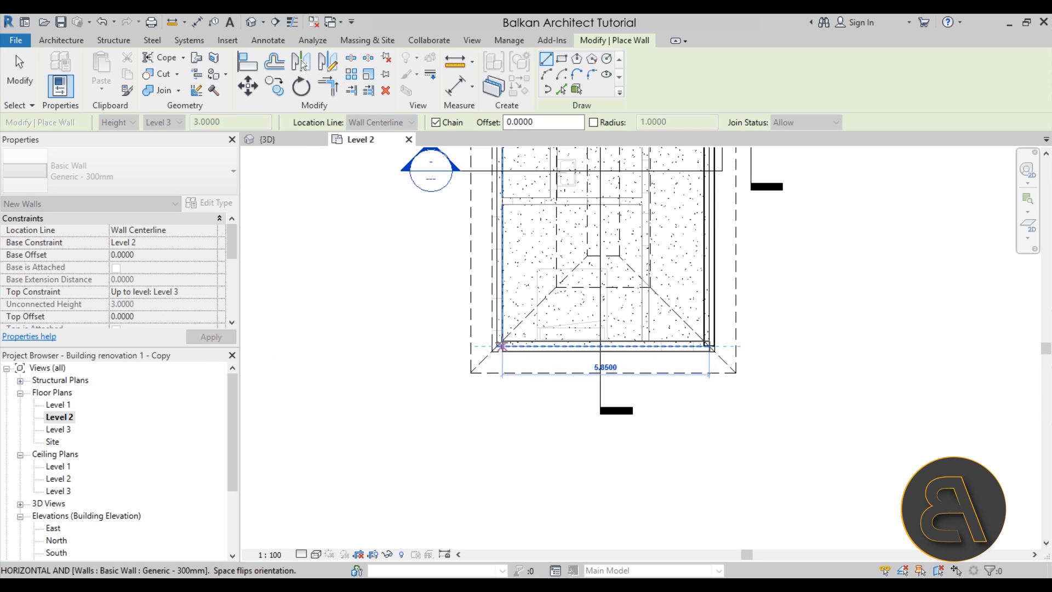
pyautogui.scroll(-3, 496, 346)
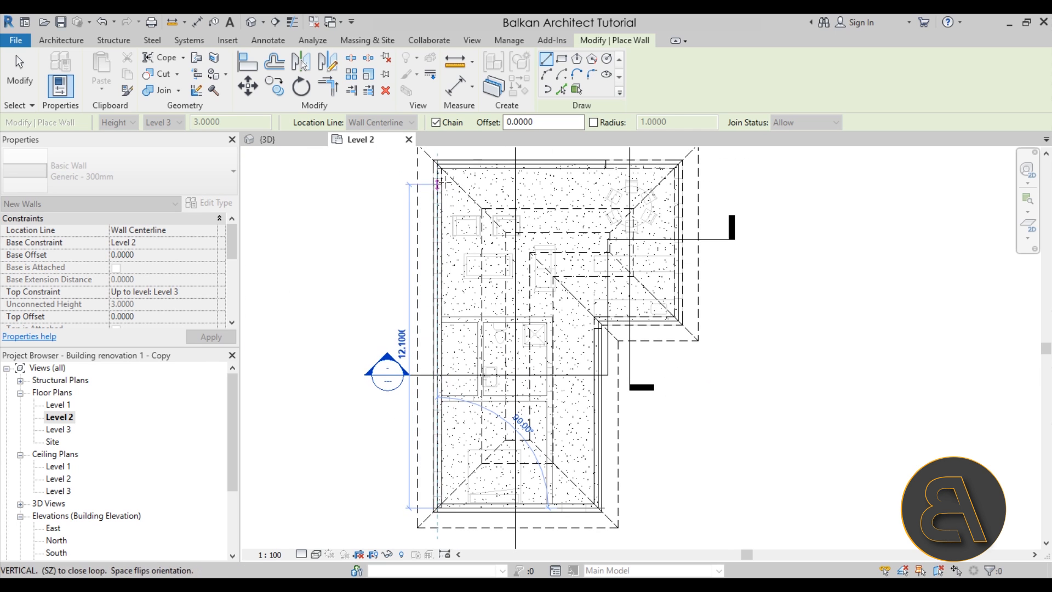
pyautogui.click(439, 170)
pyautogui.press('Escape')
pyautogui.press('Escape')
# Trim/extend the upper wall and the wall rising from the inner corner so they meet in a corner and close the outline
pyautogui.moveTo(514, 198); pyautogui.dragTo(471, 197, button='middle')
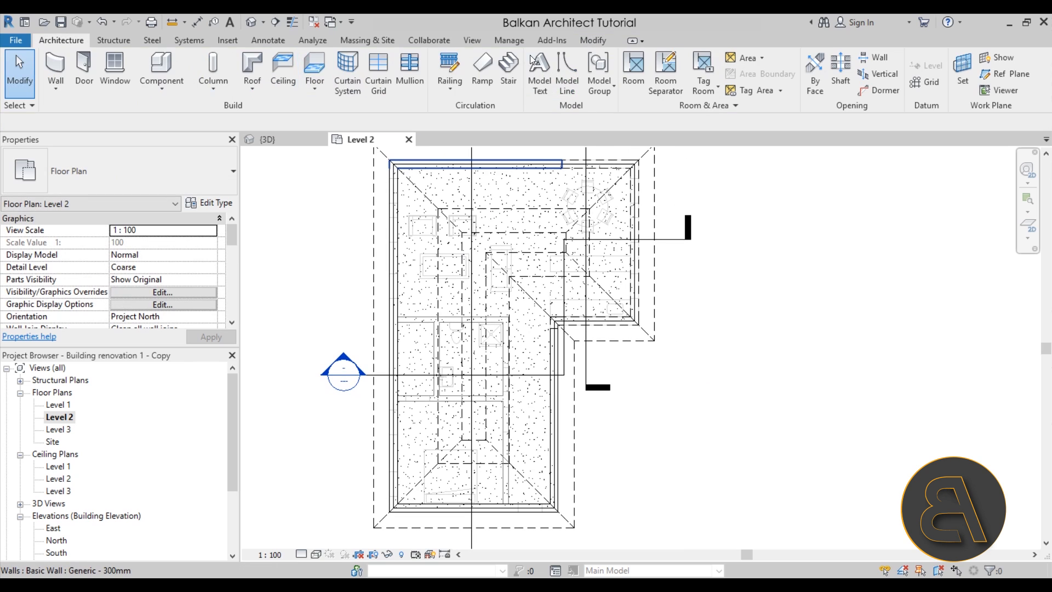
pyautogui.click(594, 40)
pyautogui.click(330, 87)
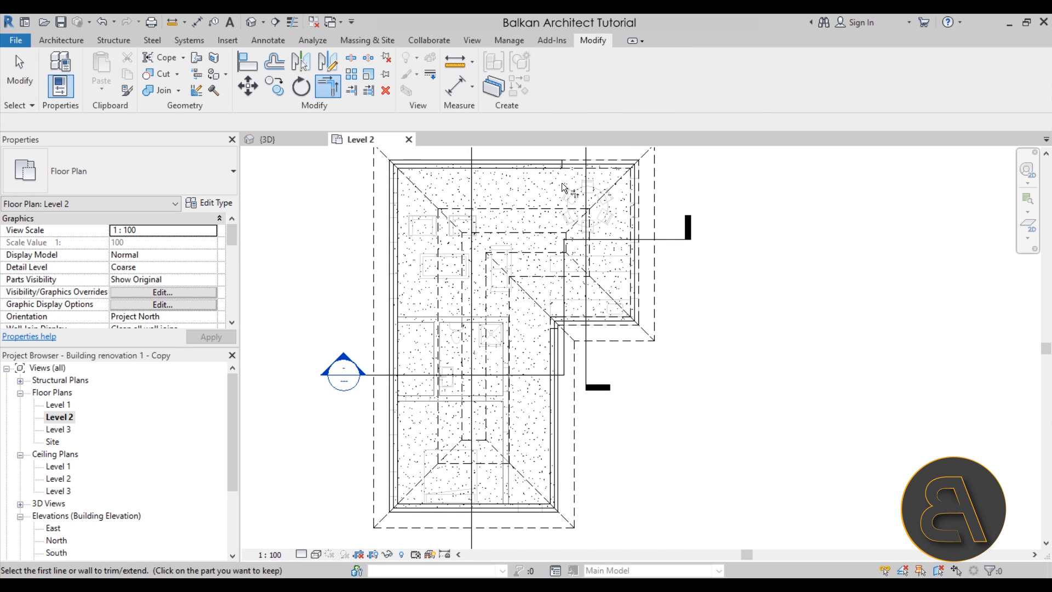
pyautogui.press('Escape')
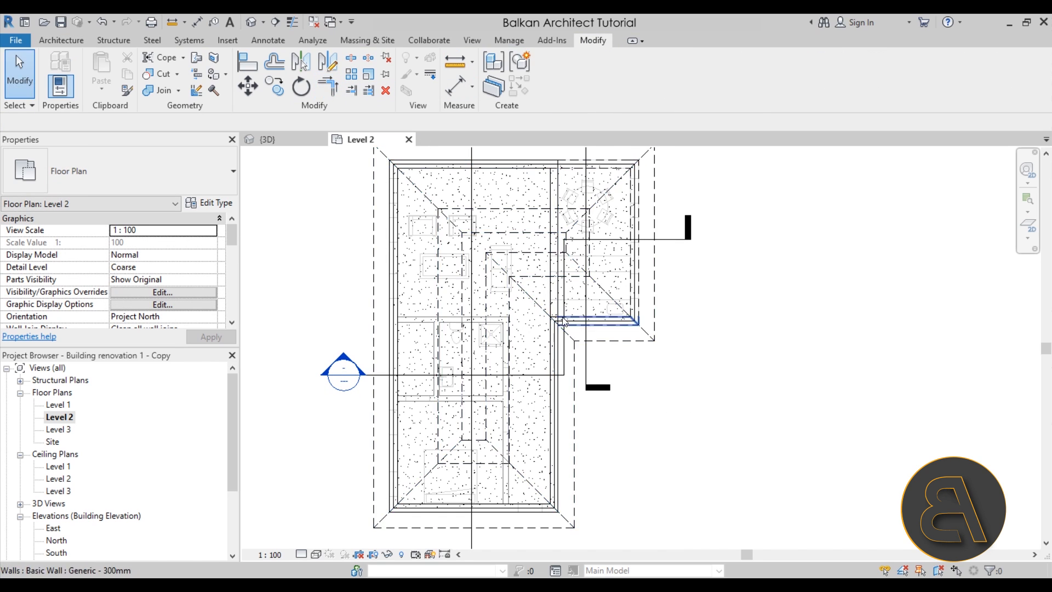
# Open the 3D view, select the chain of four new Level 2 walls and check their Phase Created and Phase Demolished properties
pyautogui.click(251, 23)
pyautogui.moveTo(630, 433)
pyautogui.keyDown('shift'); pyautogui.mouseDown(button='middle')
pyautogui.moveTo(748, 389)
pyautogui.moveTo(626, 437)
pyautogui.moveTo(644, 439)
pyautogui.mouseUp(button='middle'); pyautogui.keyUp('shift')
pyautogui.press('Tab')
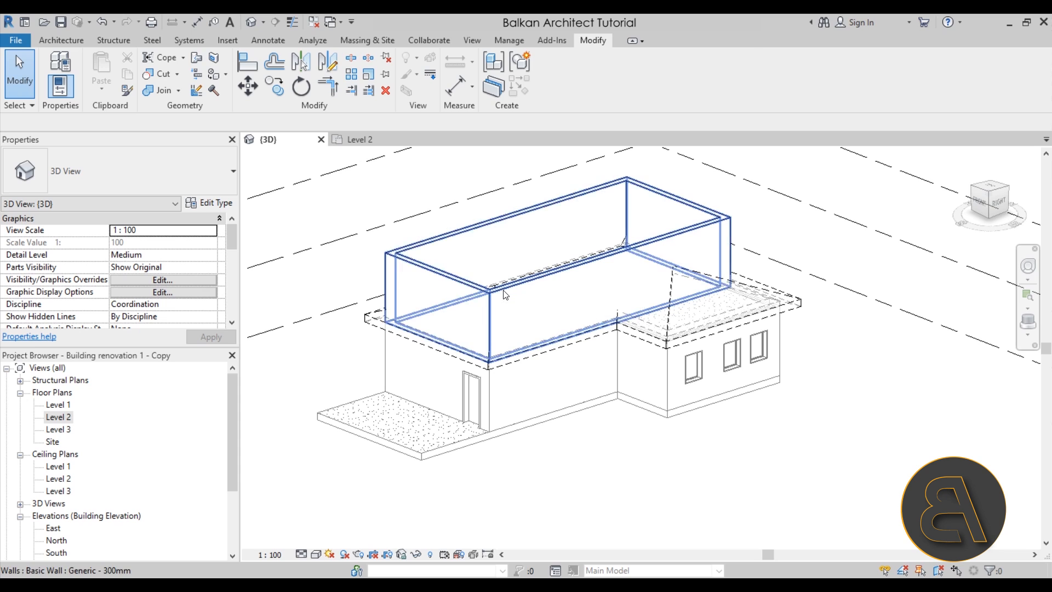
pyautogui.click(397, 321)
pyautogui.scroll(-5, 218, 294)
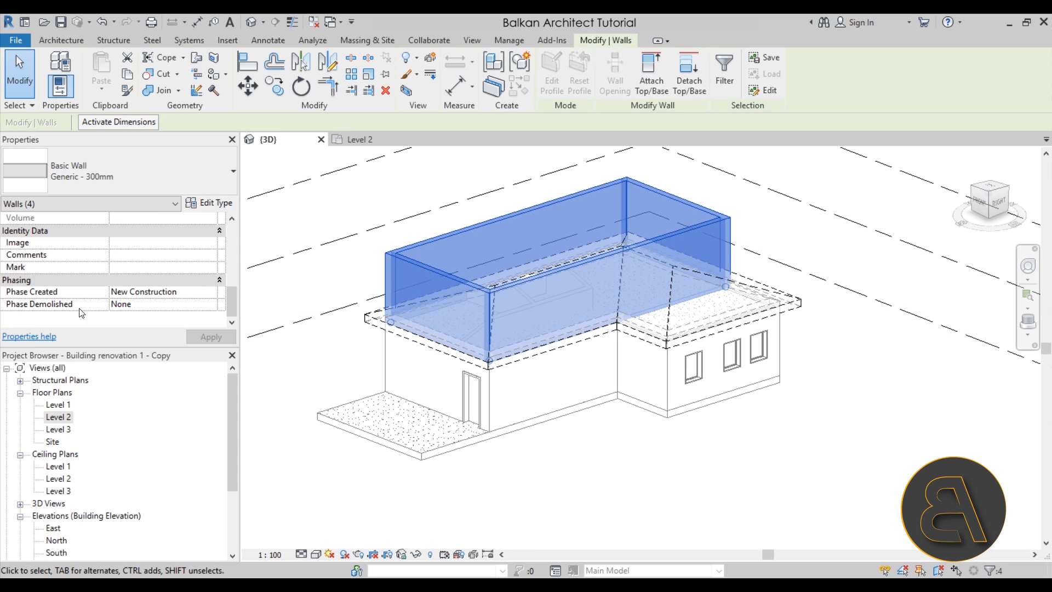
pyautogui.click(301, 298)
# Copy the demolished existing roof to the clipboard and paste it aligned to Level 3
pyautogui.keyDown('shift'); pyautogui.moveTo(602, 492); pyautogui.dragTo(568, 418, button='middle'); pyautogui.keyUp('shift')
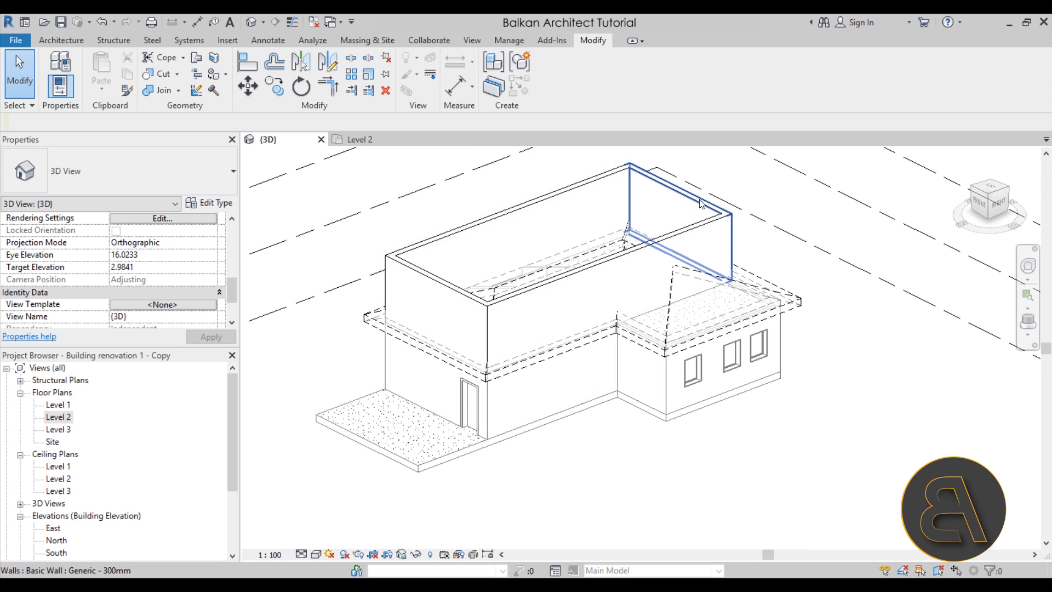
pyautogui.keyDown('shift'); pyautogui.moveTo(657, 334); pyautogui.dragTo(645, 328, button='middle'); pyautogui.keyUp('shift')
pyautogui.keyDown('shift'); pyautogui.moveTo(577, 394); pyautogui.dragTo(551, 380, button='middle'); pyautogui.keyUp('shift')
pyautogui.click(543, 370)
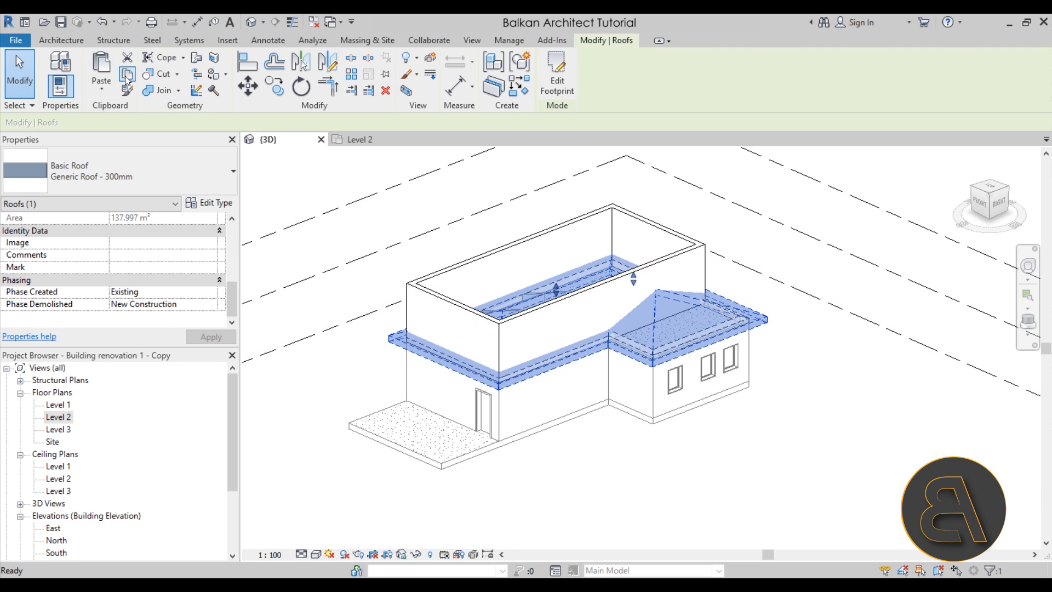
pyautogui.click(110, 94)
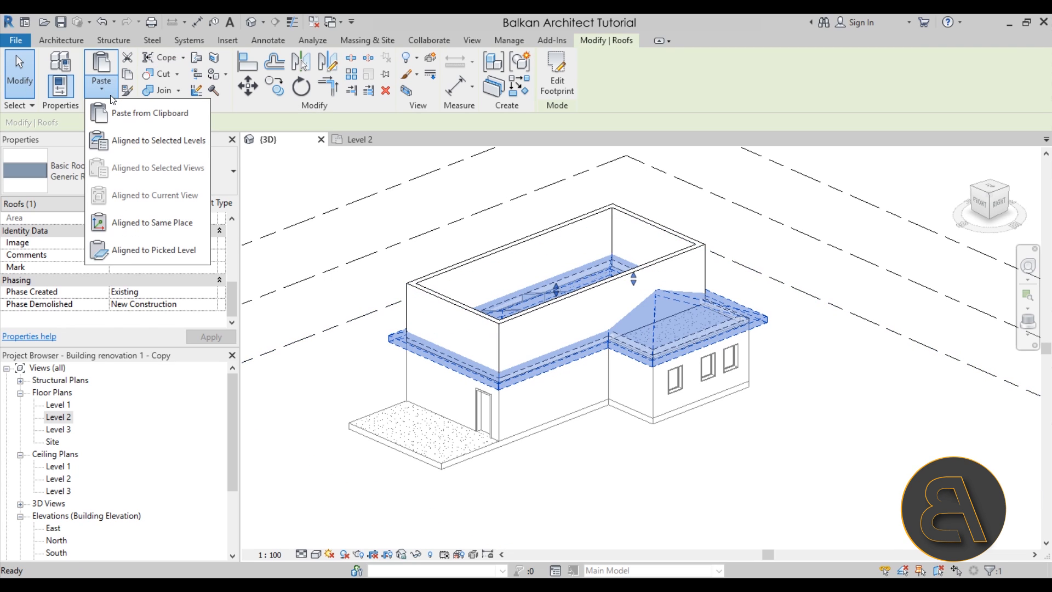
pyautogui.click(143, 141)
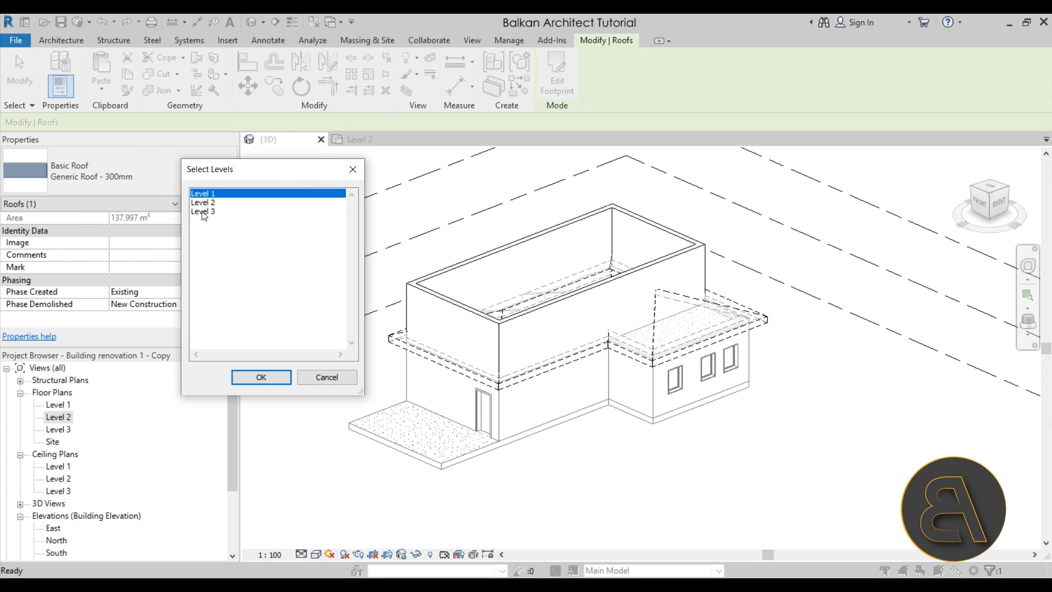
pyautogui.click(203, 212)
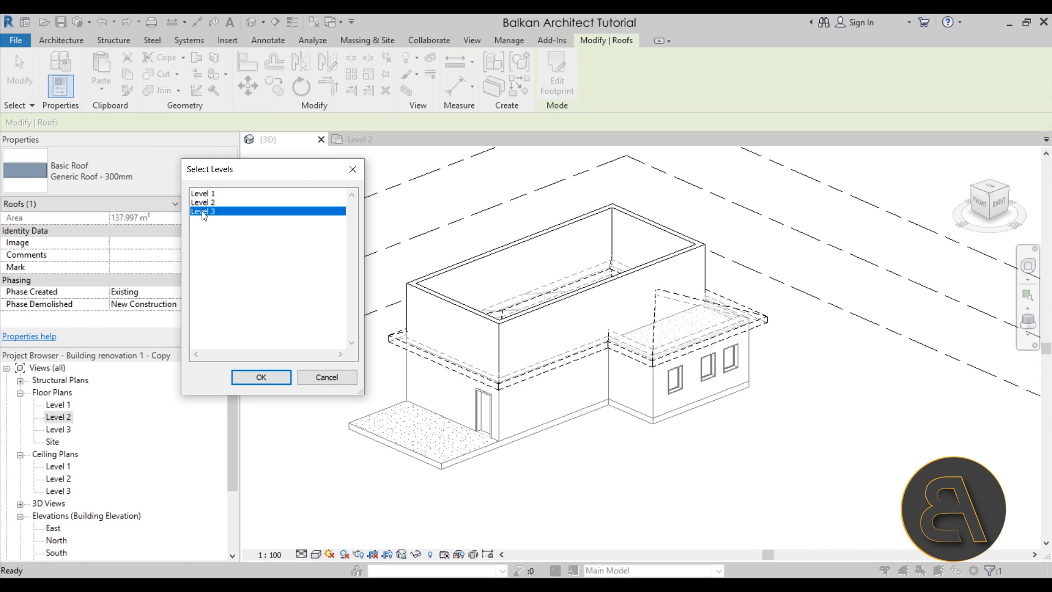
pyautogui.click(255, 381)
pyautogui.click(542, 350)
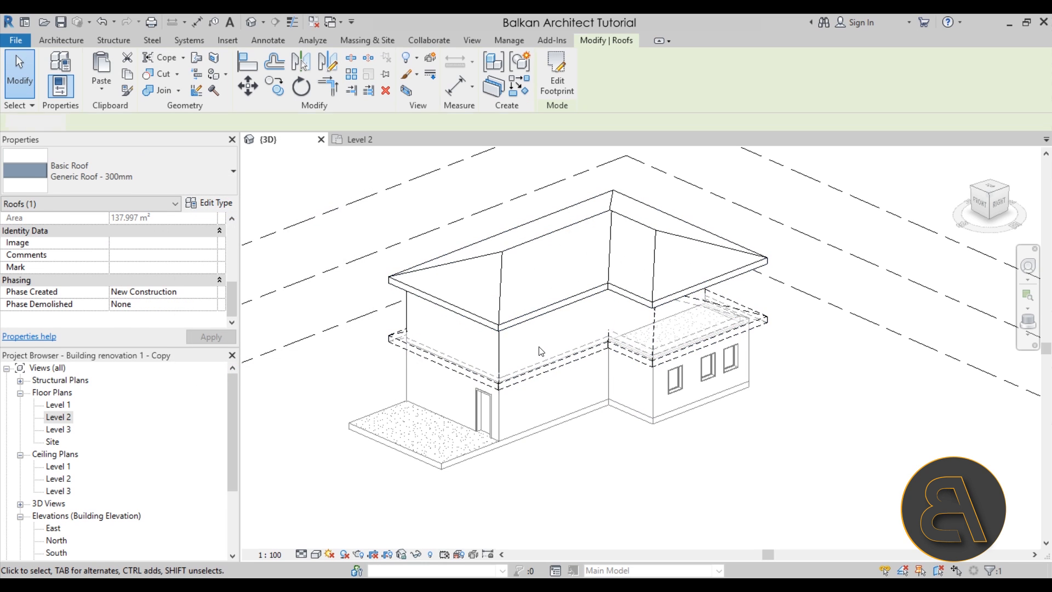
# Edit the footprint of the pasted roof and trim the long eave line from the inner corner to meet the rear eave line
pyautogui.click(539, 324)
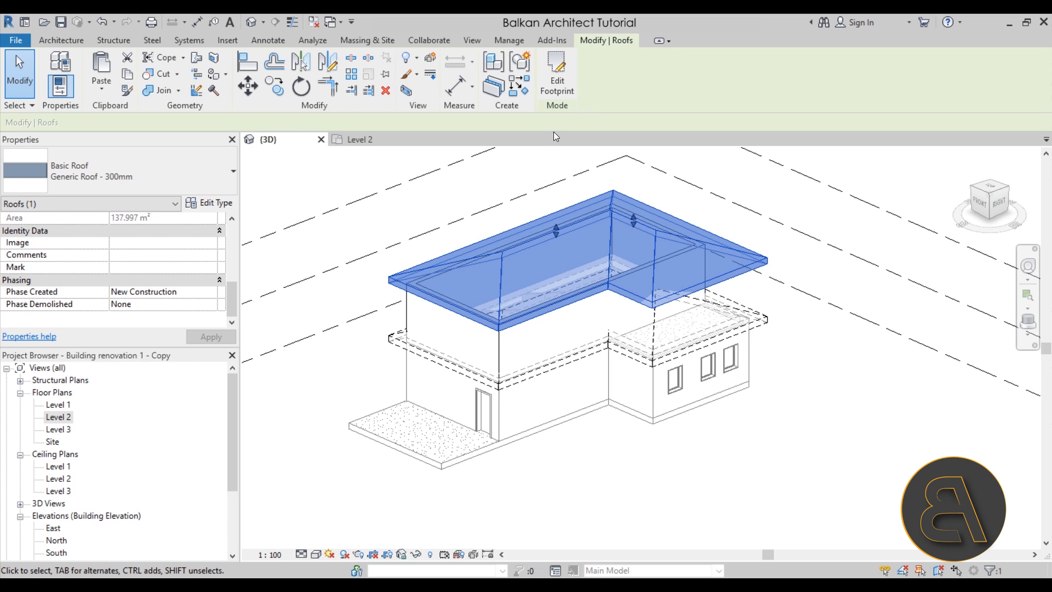
pyautogui.click(554, 84)
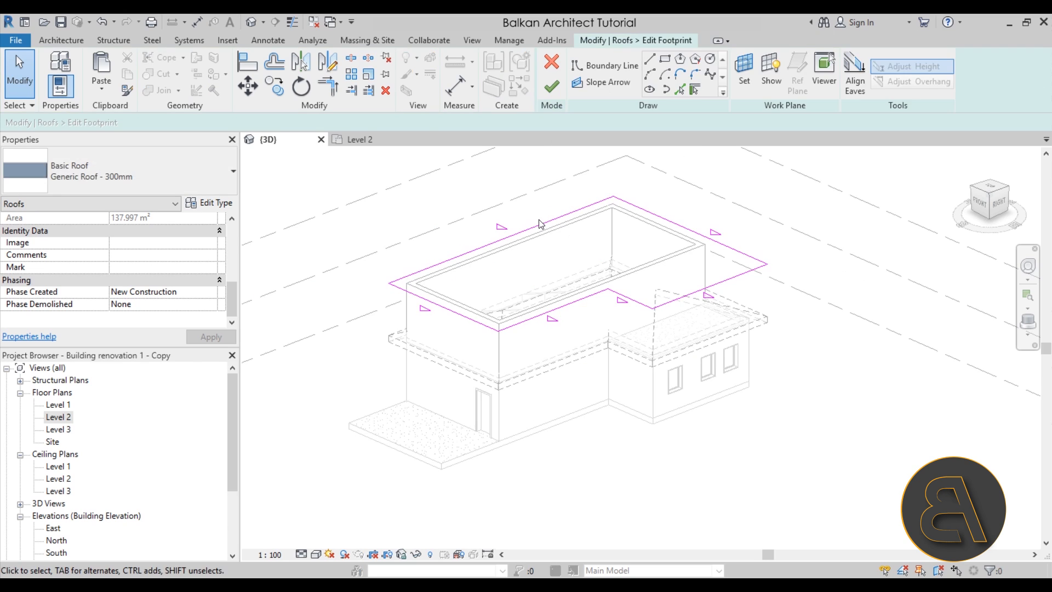
pyautogui.click(331, 90)
pyautogui.click(602, 295)
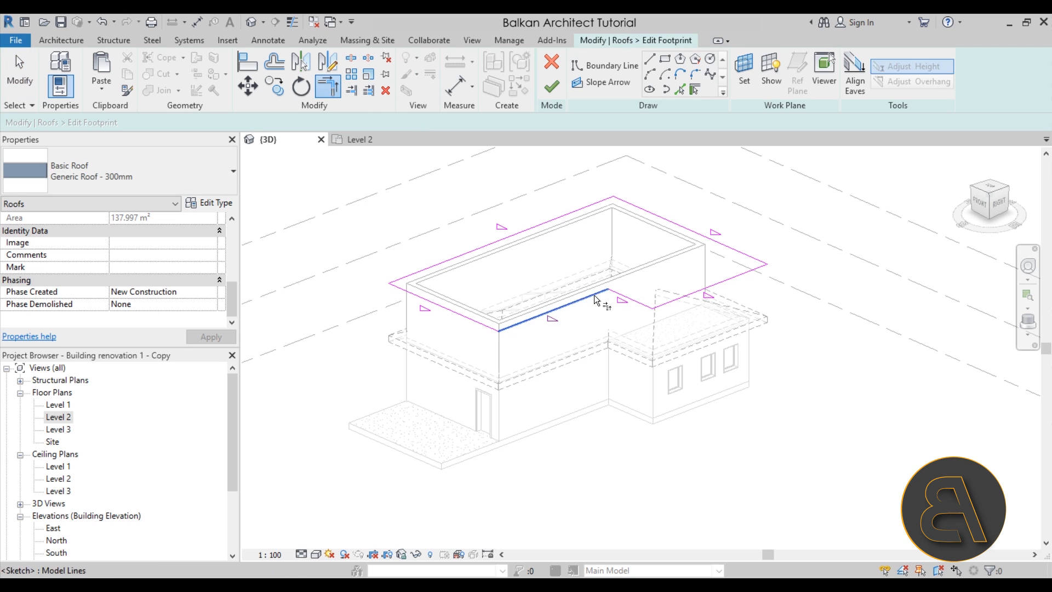
pyautogui.click(661, 230)
pyautogui.press('Escape')
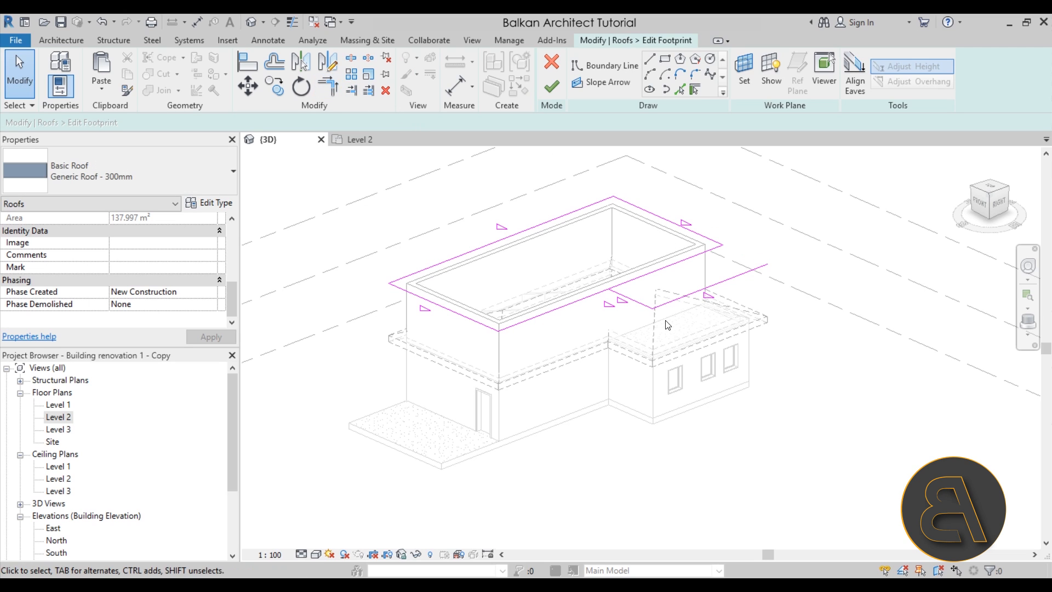
# Delete the leftover boundary lines over the single-storey wing and finish the rectangular roof footprint
pyautogui.click(645, 306)
pyautogui.press('Delete')
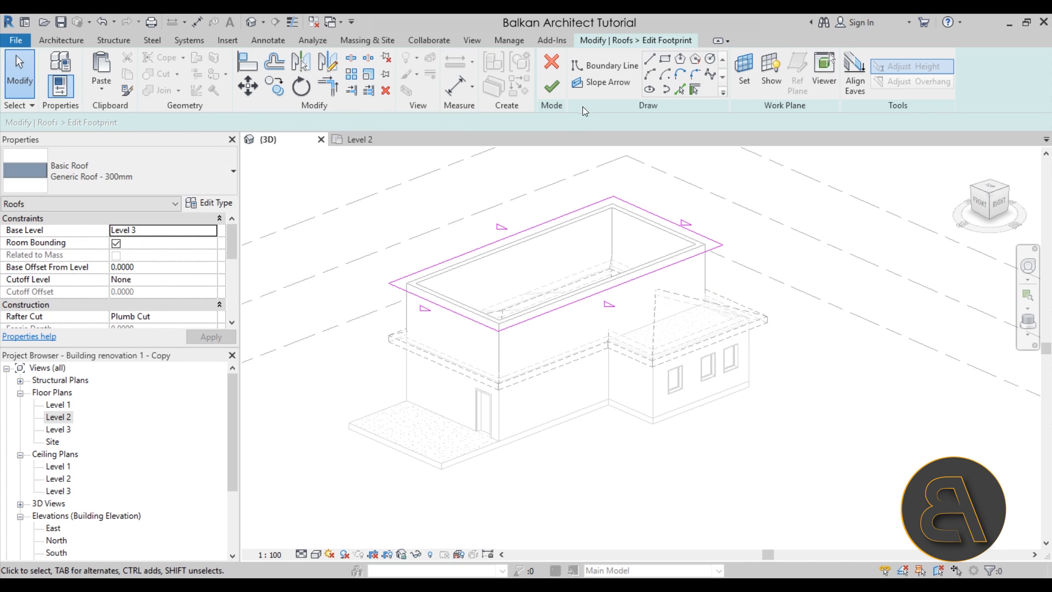
pyautogui.click(551, 88)
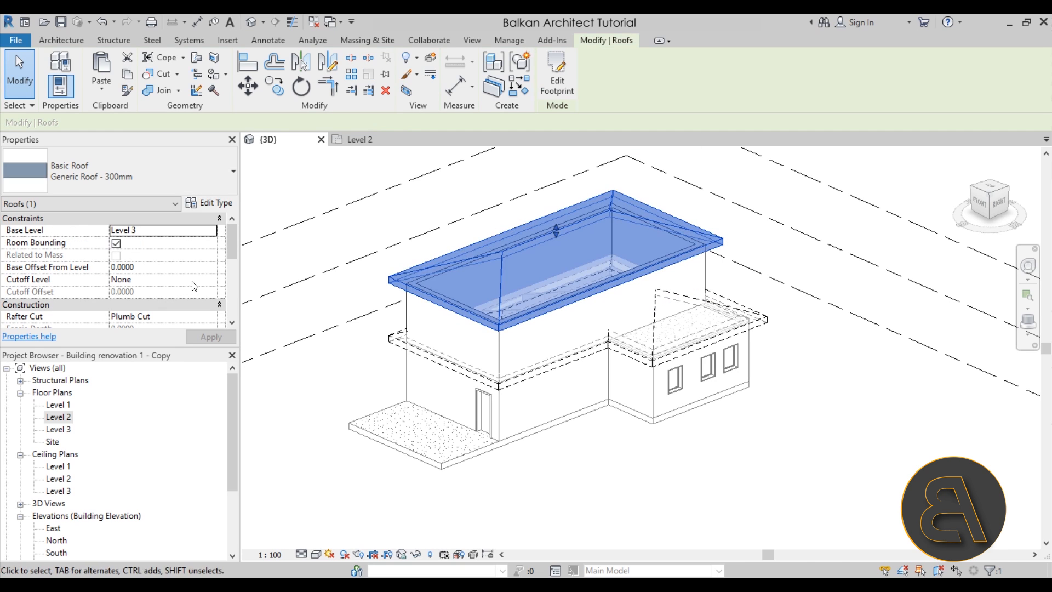
# Attach the tops of the four connected Level 2 walls to the new roof and look over the result in 3D
pyautogui.keyDown('shift'); pyautogui.moveTo(608, 430); pyautogui.dragTo(641, 373, button='middle'); pyautogui.keyUp('shift')
pyautogui.scroll(2, 530, 321)
pyautogui.press('Tab')
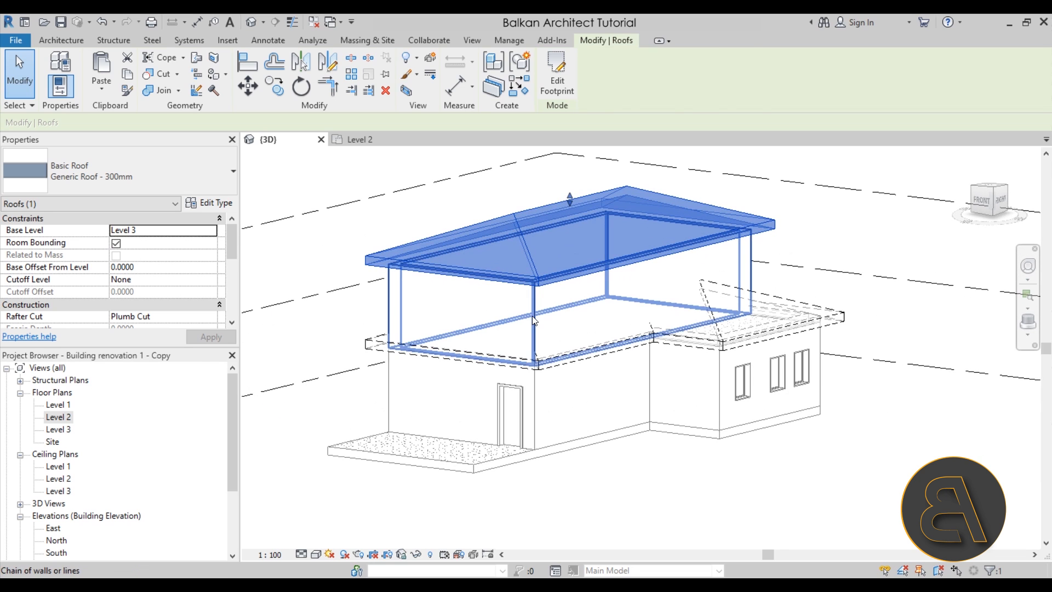
pyautogui.click(532, 315)
pyautogui.keyDown('shift'); pyautogui.moveTo(583, 311); pyautogui.dragTo(565, 324, button='middle'); pyautogui.keyUp('shift')
pyautogui.click(649, 81)
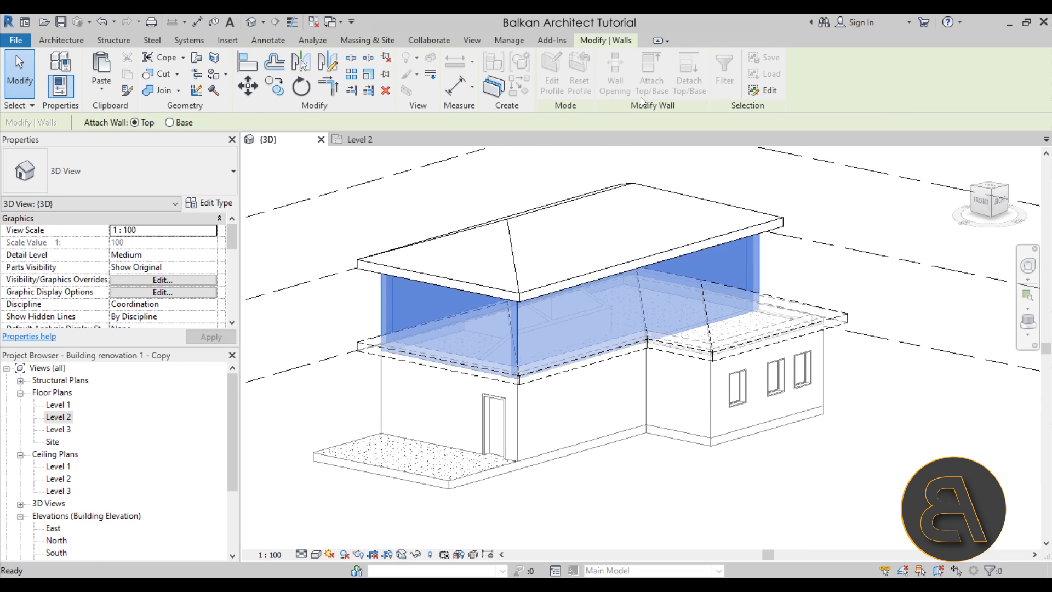
pyautogui.click(564, 301)
pyautogui.keyDown('shift'); pyautogui.moveTo(565, 301); pyautogui.dragTo(465, 212, button='middle'); pyautogui.keyUp('shift')
pyautogui.press('Escape')
pyautogui.moveTo(601, 294)
pyautogui.keyDown('shift'); pyautogui.mouseDown(button='middle')
pyautogui.moveTo(593, 208)
pyautogui.moveTo(507, 270)
pyautogui.moveTo(592, 302)
pyautogui.mouseUp(button='middle'); pyautogui.keyUp('shift')
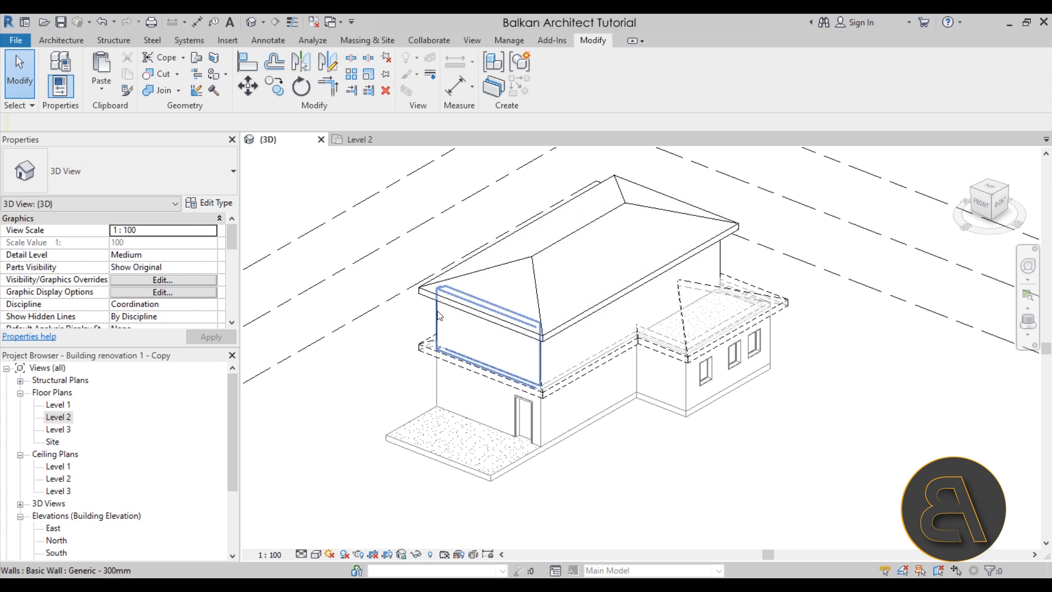
# Open the Level 1 floor plan and demolish the bed in the bedroom next to the entrance
pyautogui.doubleClick(59, 404)
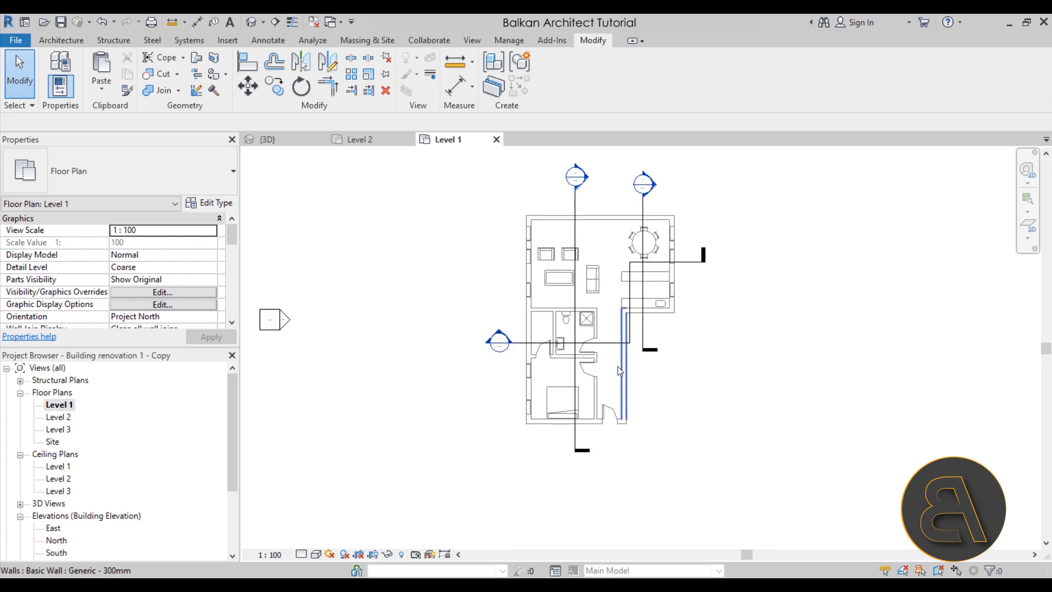
pyautogui.scroll(5, 616, 366)
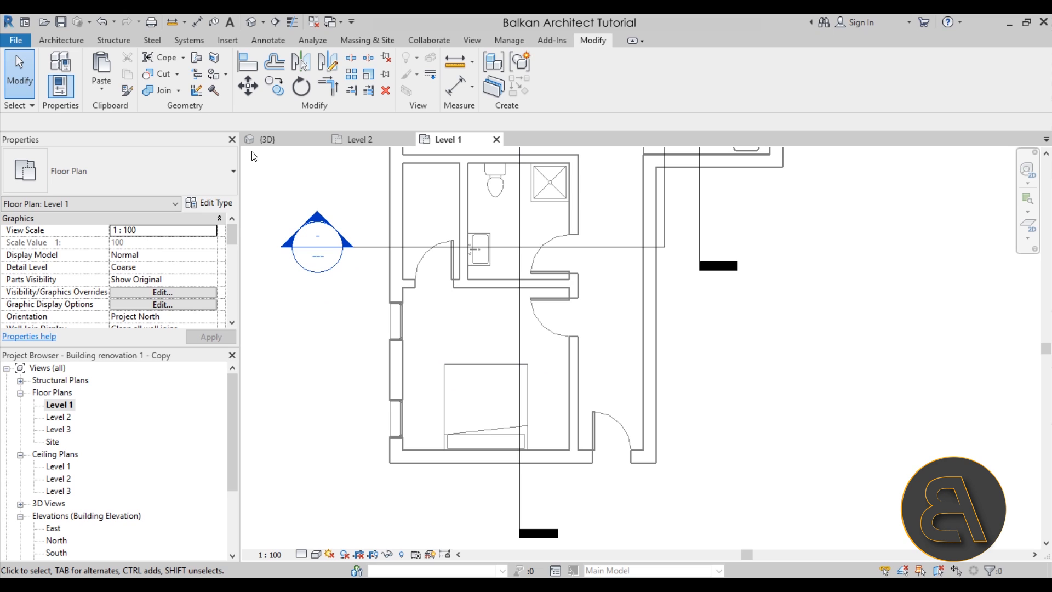
pyautogui.click(214, 96)
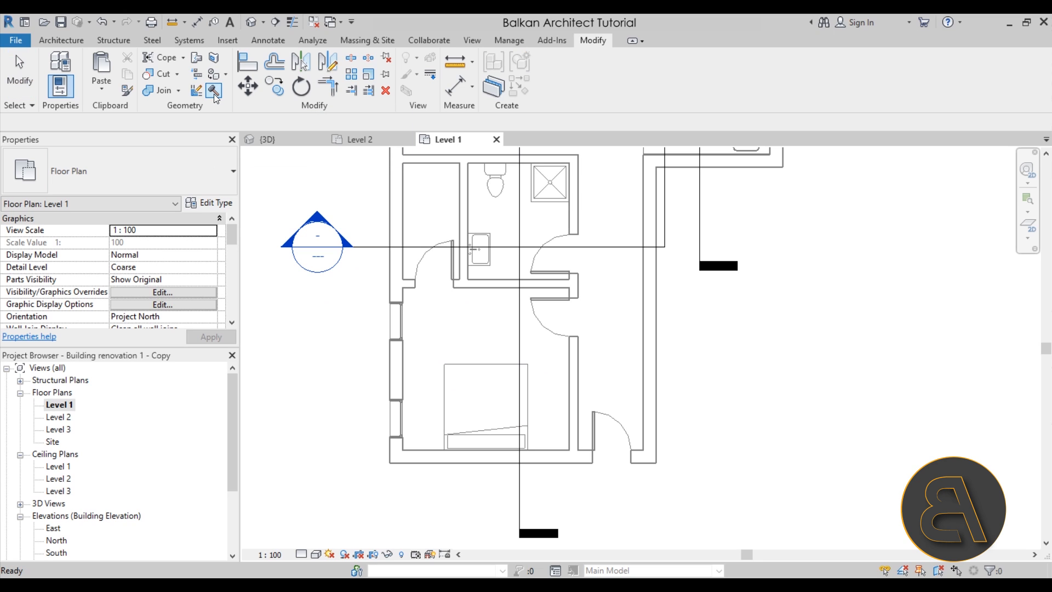
pyautogui.click(500, 366)
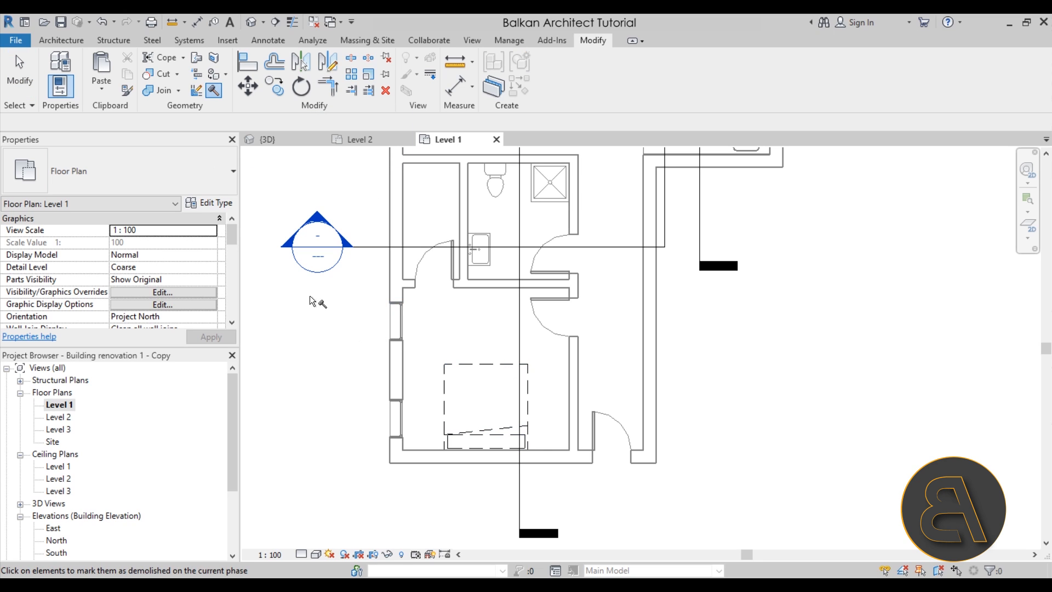
pyautogui.click(18, 83)
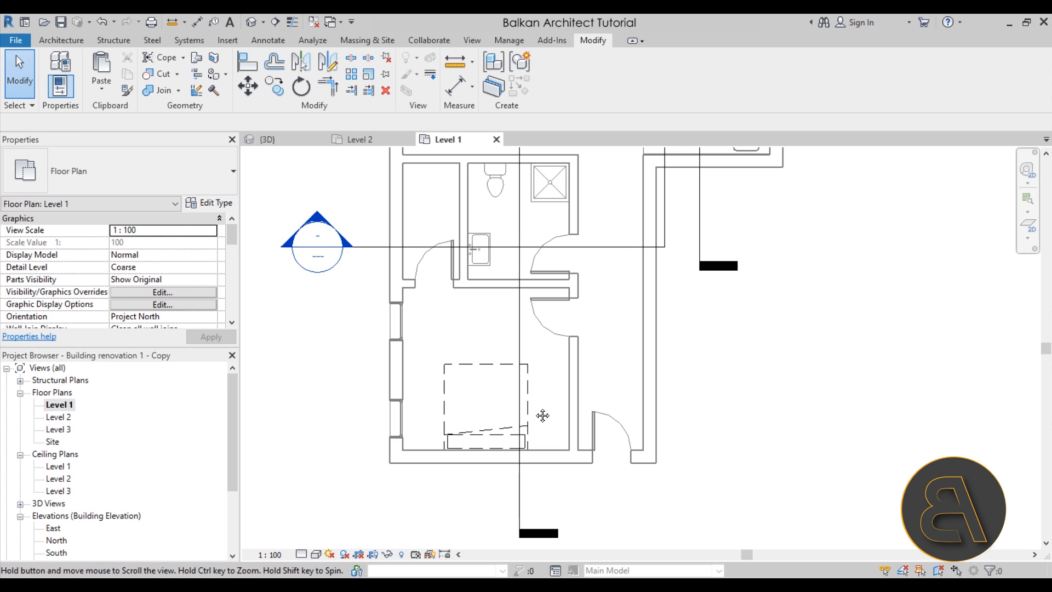
pyautogui.moveTo(538, 411); pyautogui.dragTo(514, 423, button='middle')
pyautogui.moveTo(481, 391); pyautogui.dragTo(423, 417, button='middle')
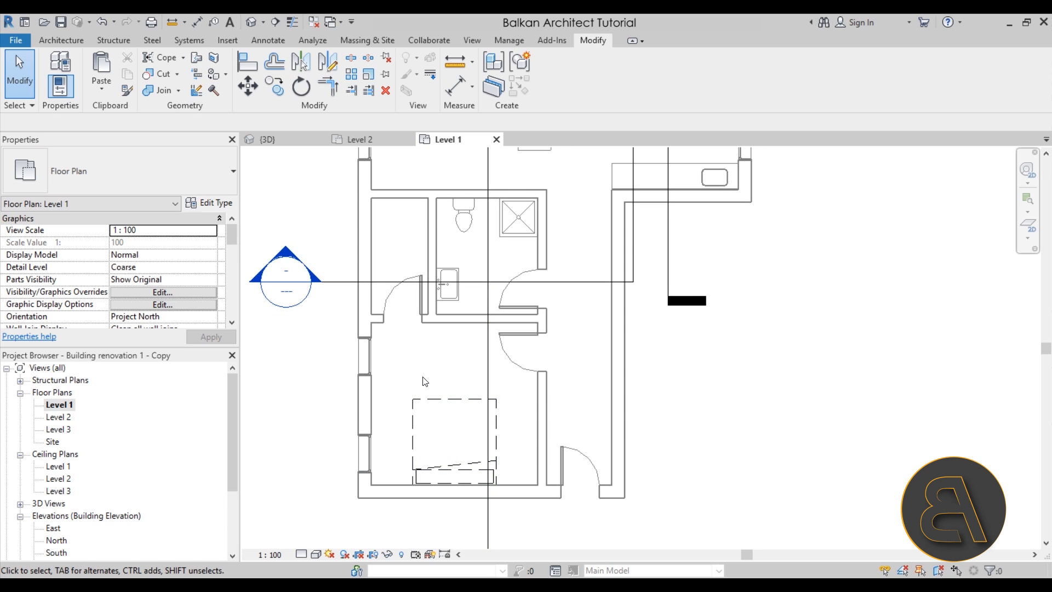
pyautogui.moveTo(425, 380); pyautogui.dragTo(425, 382, button='middle')
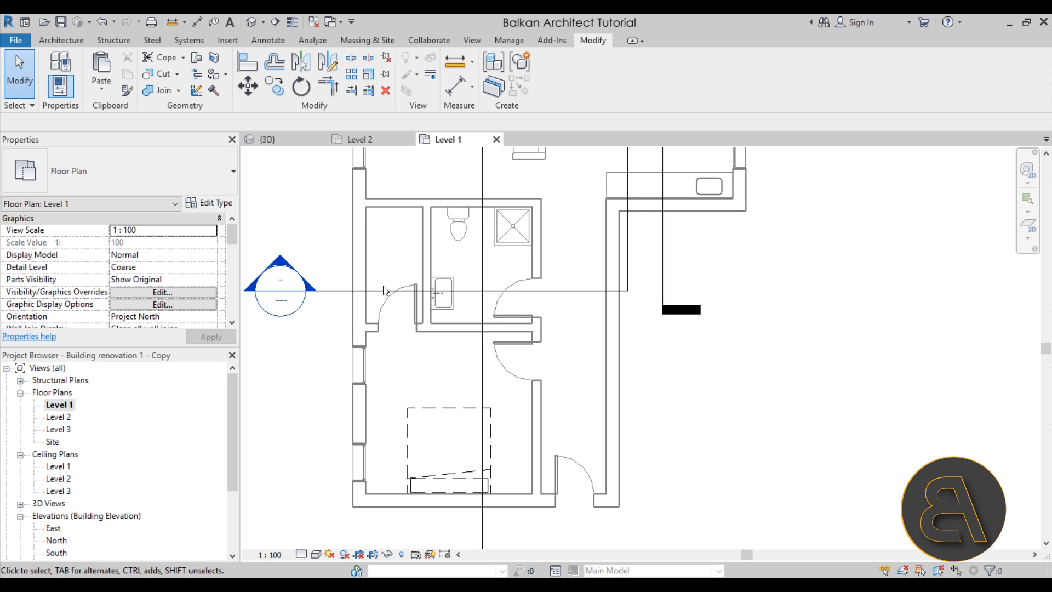
pyautogui.moveTo(573, 395); pyautogui.dragTo(570, 382, button='middle')
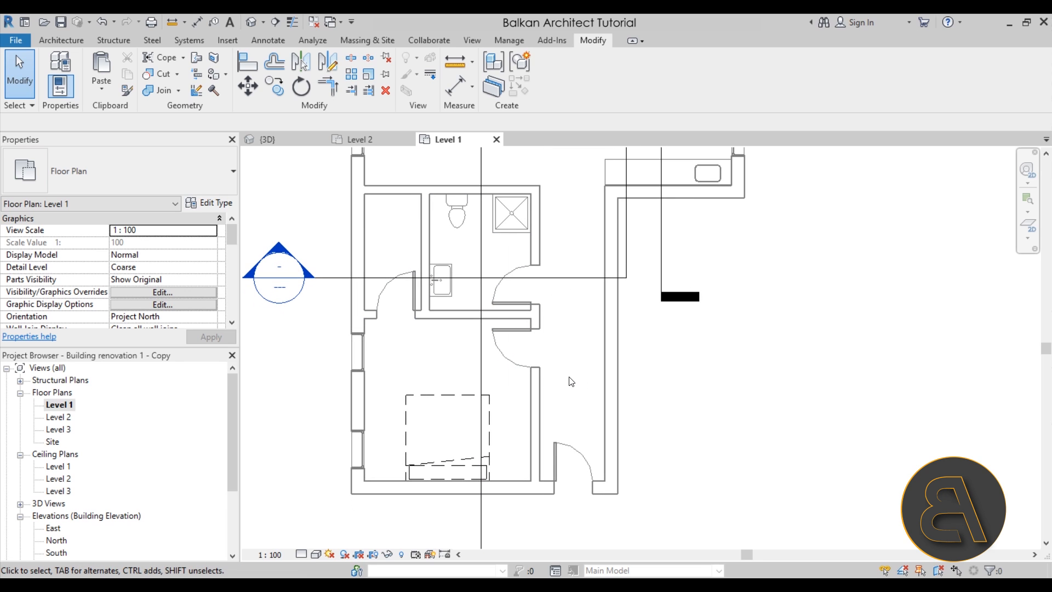
pyautogui.scroll(-2, 554, 385)
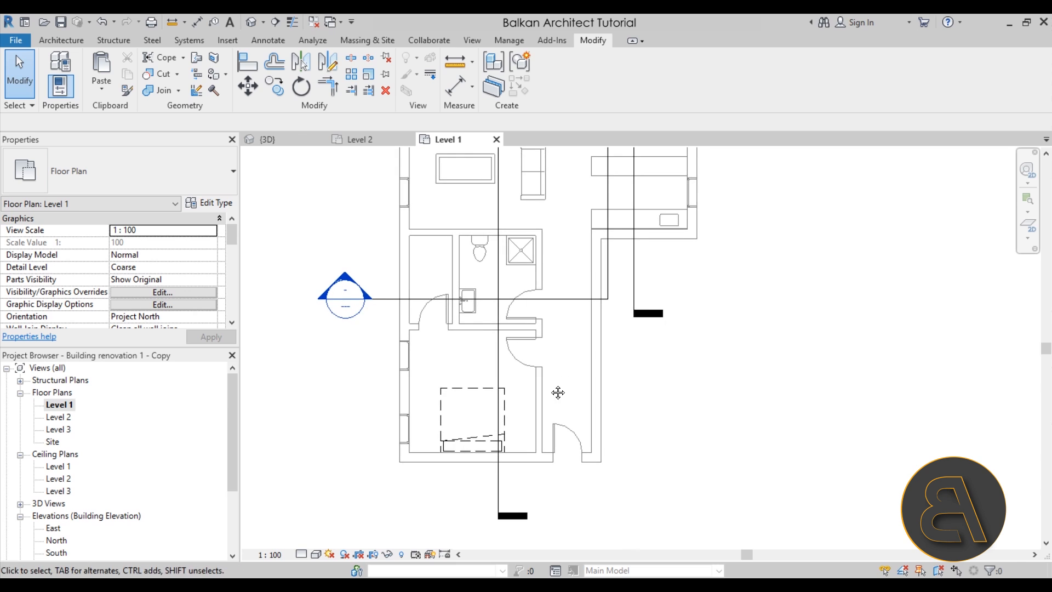
# Start a new stair from Level 1 to Level 2 and set its desired number of risers to 18
pyautogui.click(61, 40)
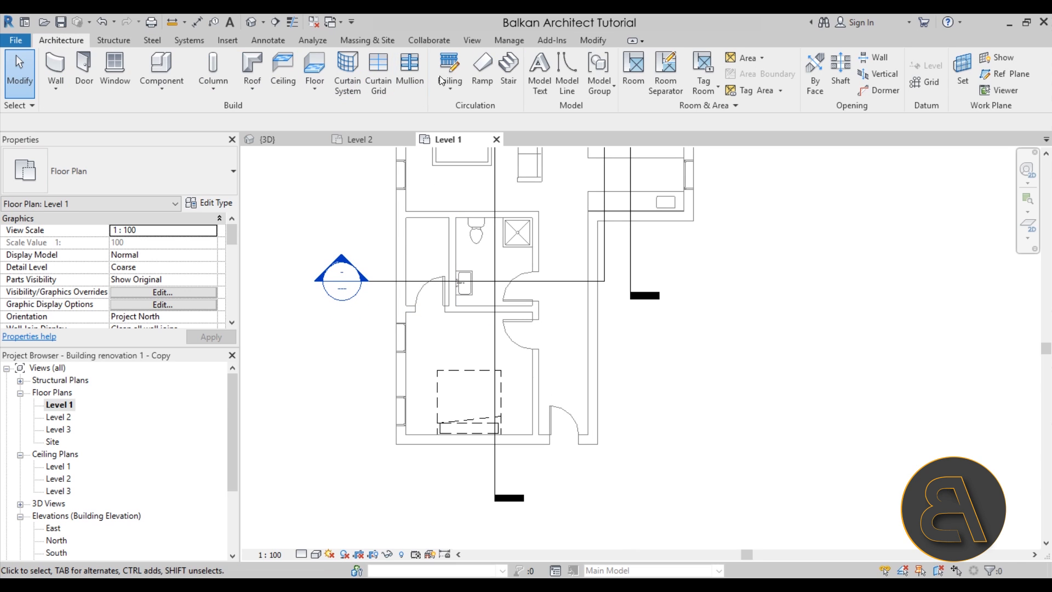
pyautogui.scroll(-10, 135, 279)
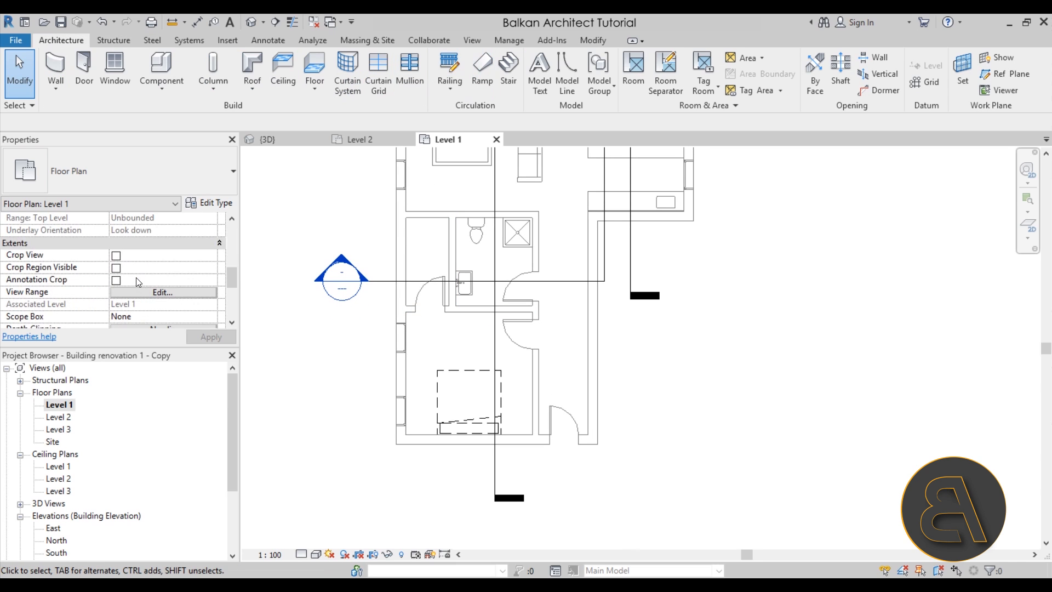
pyautogui.click(510, 90)
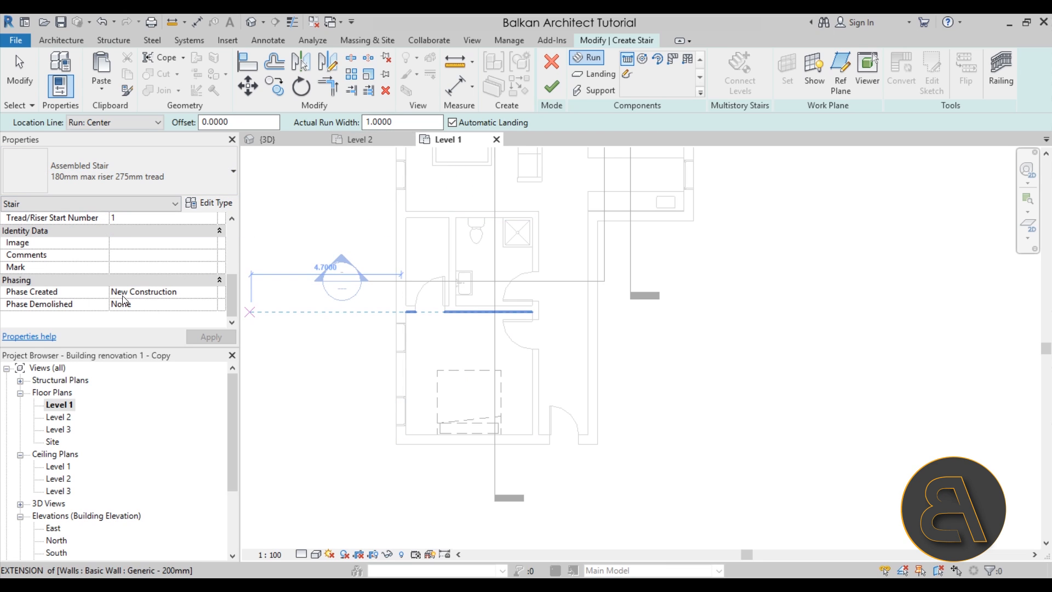
pyautogui.scroll(4, 119, 271)
pyautogui.scroll(-1, 178, 287)
pyautogui.click(169, 278)
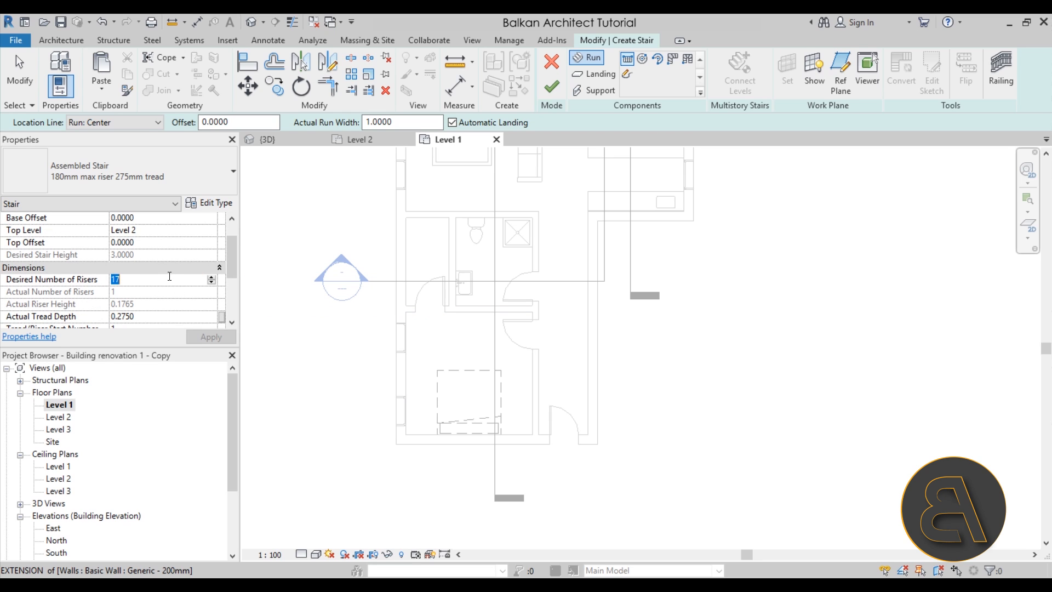
pyautogui.write('16')
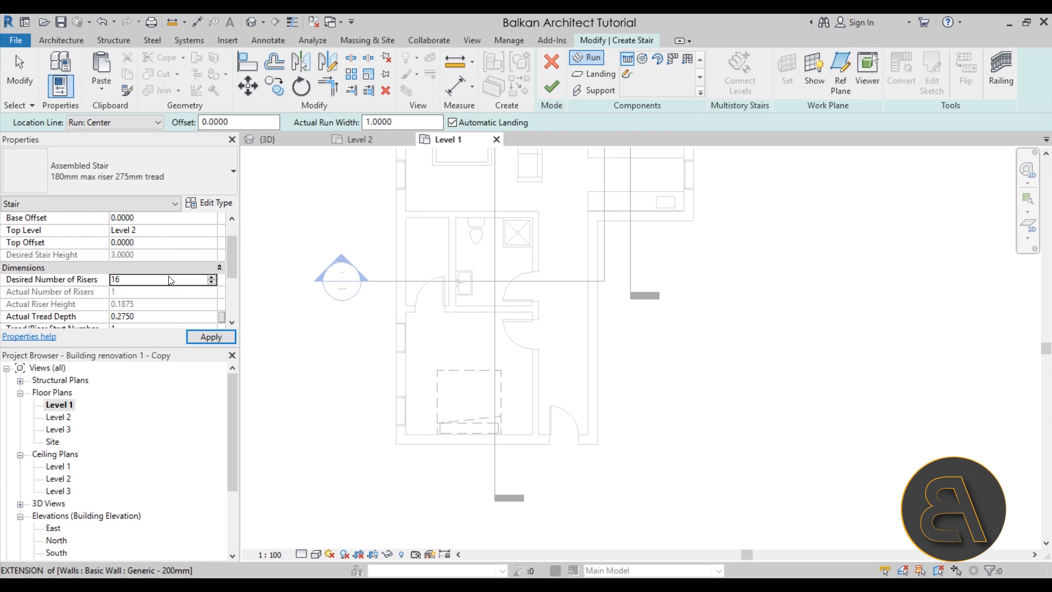
pyautogui.press('Return')
pyautogui.click(642, 350)
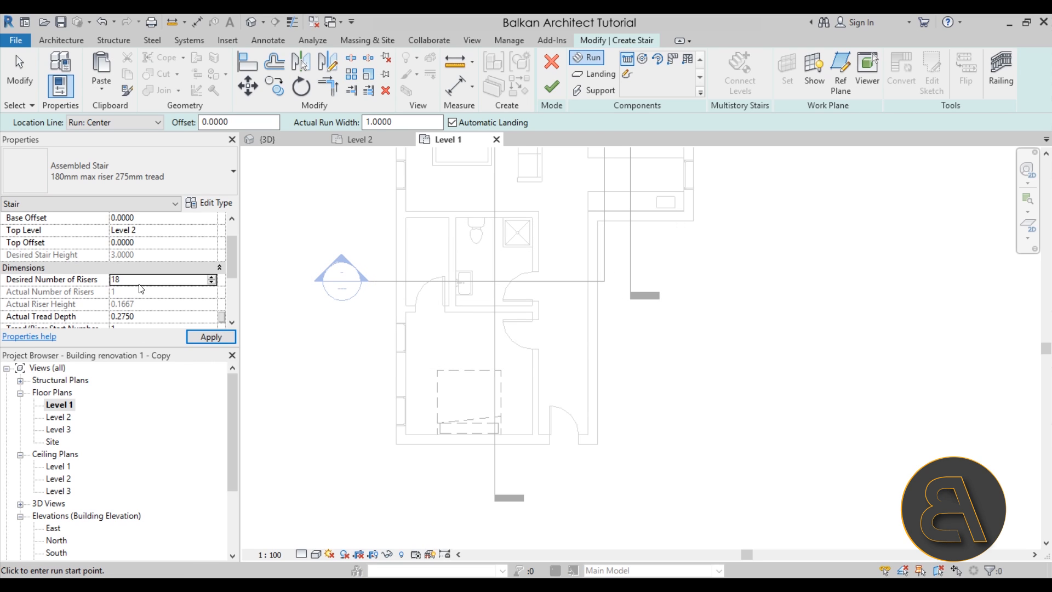
# Draw a U-shaped stair outside the house below the bedroom, with two parallel 1 m wide runs of nine risers each joined by an automatic landing
pyautogui.moveTo(504, 472); pyautogui.dragTo(504, 343, button='middle')
pyautogui.scroll(2, 485, 350)
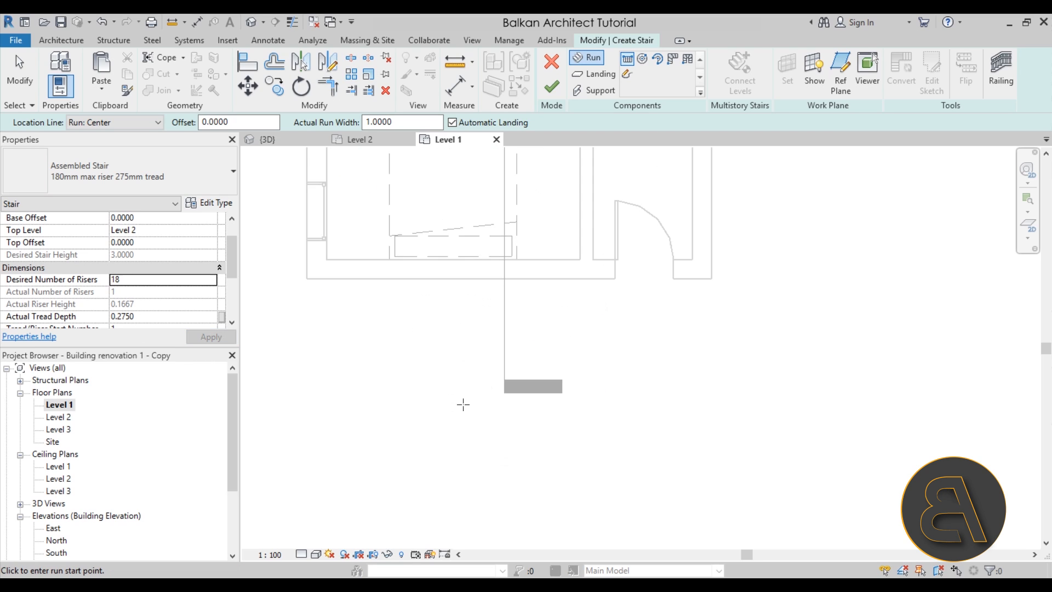
pyautogui.click(464, 408)
pyautogui.scroll(-1, 324, 407)
pyautogui.moveTo(325, 407); pyautogui.dragTo(569, 346, button='middle')
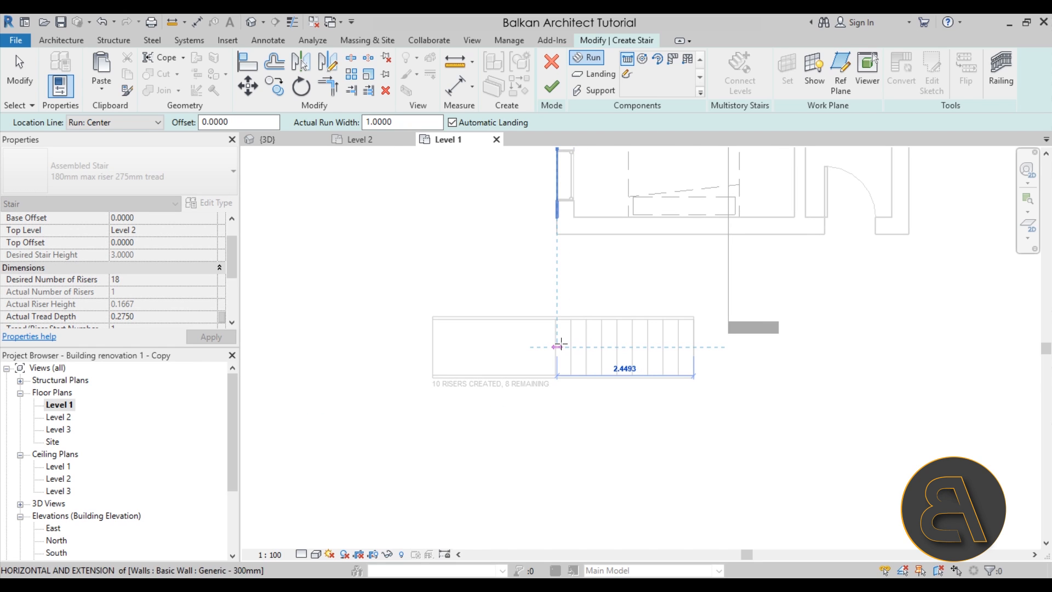
pyautogui.click(568, 346)
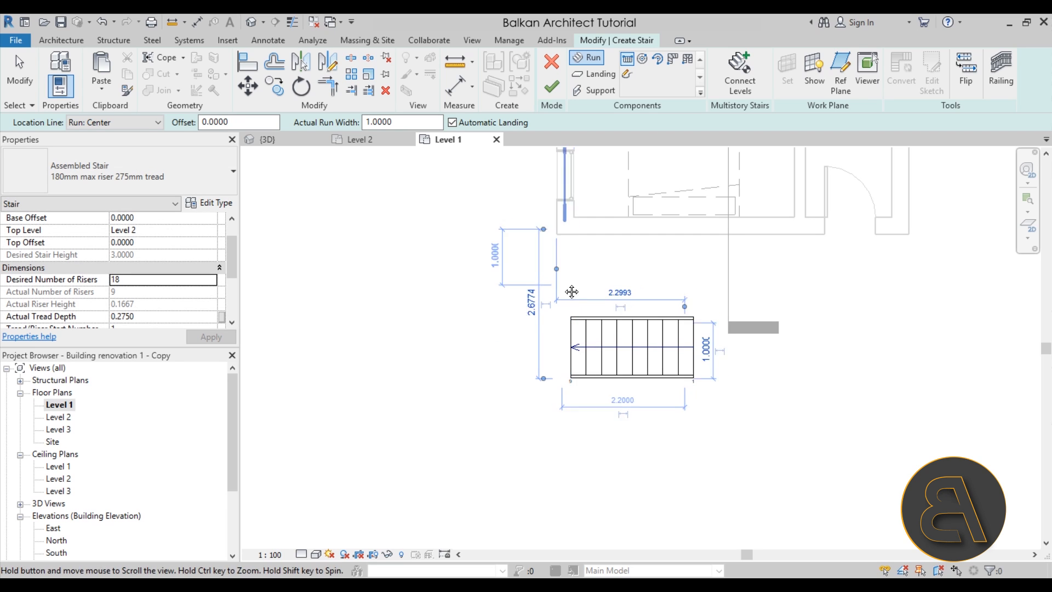
pyautogui.scroll(3, 722, 225)
pyautogui.click(478, 320)
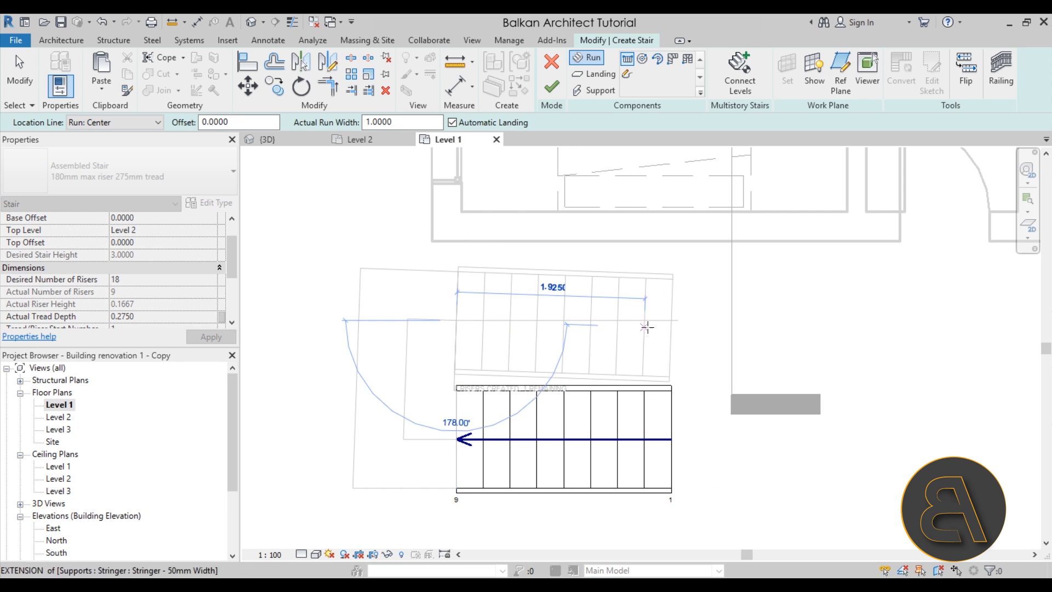
pyautogui.click(688, 319)
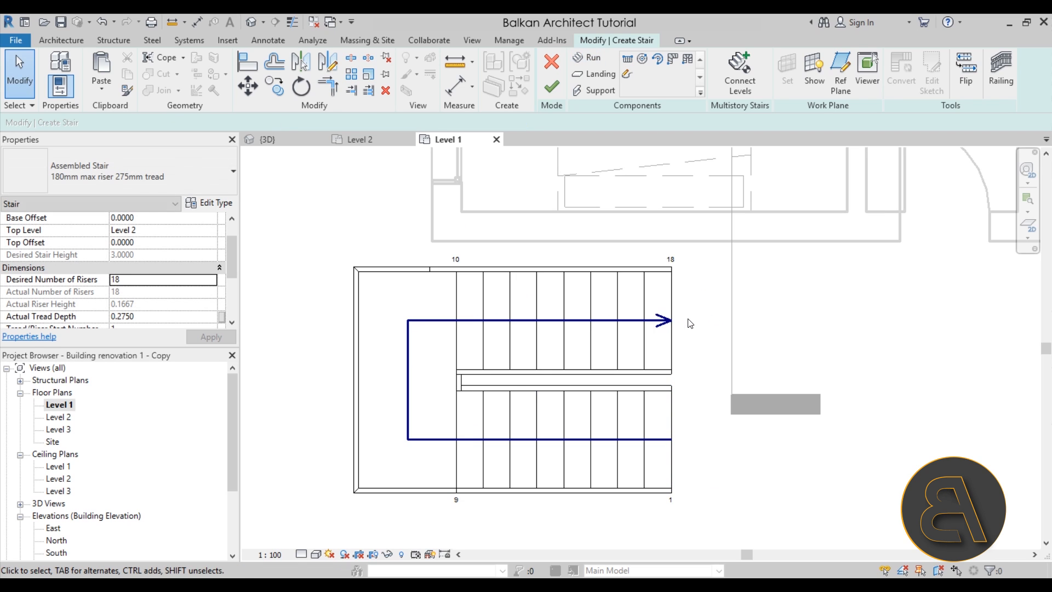
# Nudge the upper stair run toward the lower run to narrow the gap between them
pyautogui.scroll(-4, 688, 319)
pyautogui.moveTo(669, 365); pyautogui.dragTo(622, 370, button='middle')
pyautogui.scroll(5, 604, 356)
pyautogui.click(595, 318)
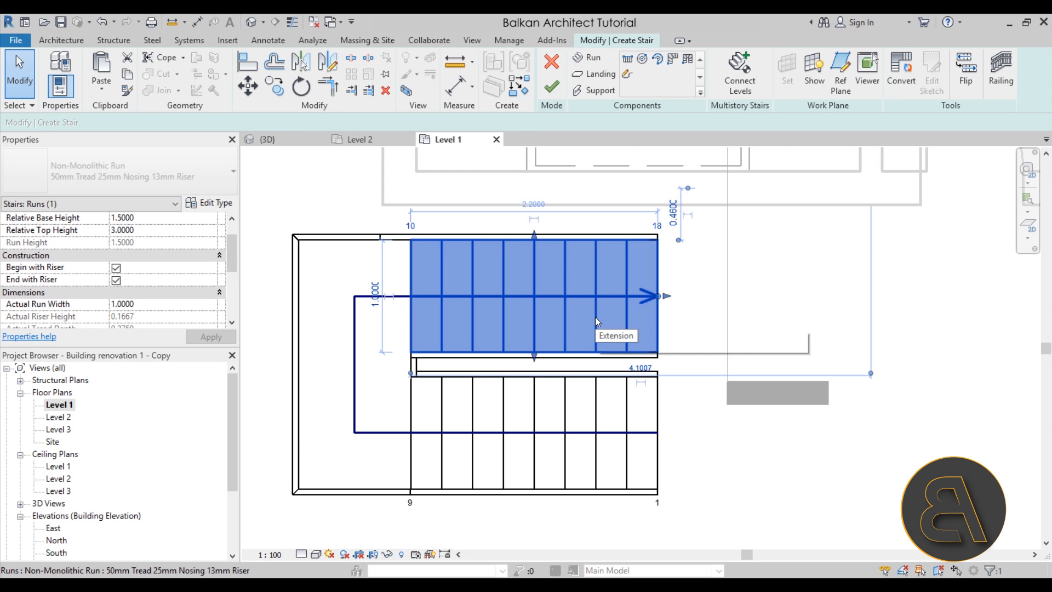
pyautogui.press('Down')
pyautogui.press('Down')
pyautogui.press('Down')
pyautogui.press('Down')
pyautogui.press('Escape')
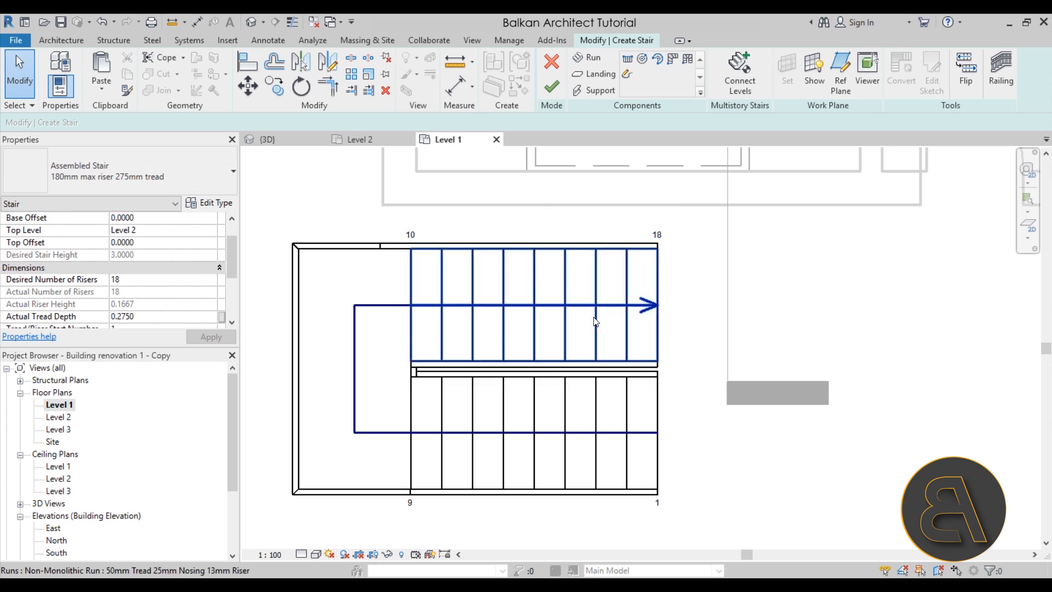
# Move the whole stair by its outer landing corner into the bedroom's lower-left inner corner and finish the stair
pyautogui.scroll(-2, 595, 316)
pyautogui.moveTo(347, 250); pyautogui.dragTo(673, 509)
pyautogui.click(239, 88)
pyautogui.scroll(3, 397, 441)
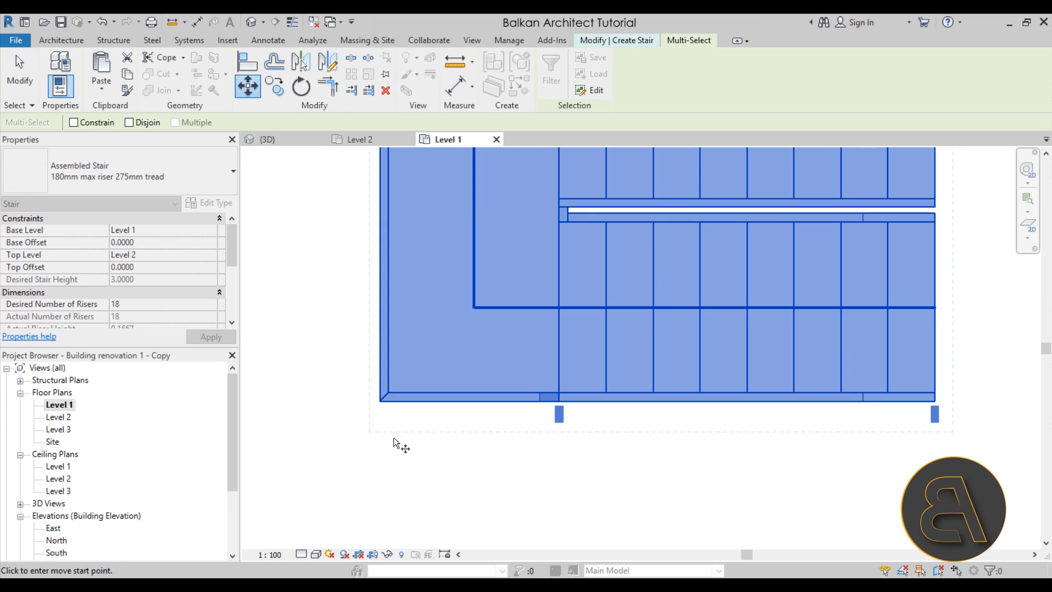
pyautogui.click(380, 399)
pyautogui.scroll(-2, 623, 275)
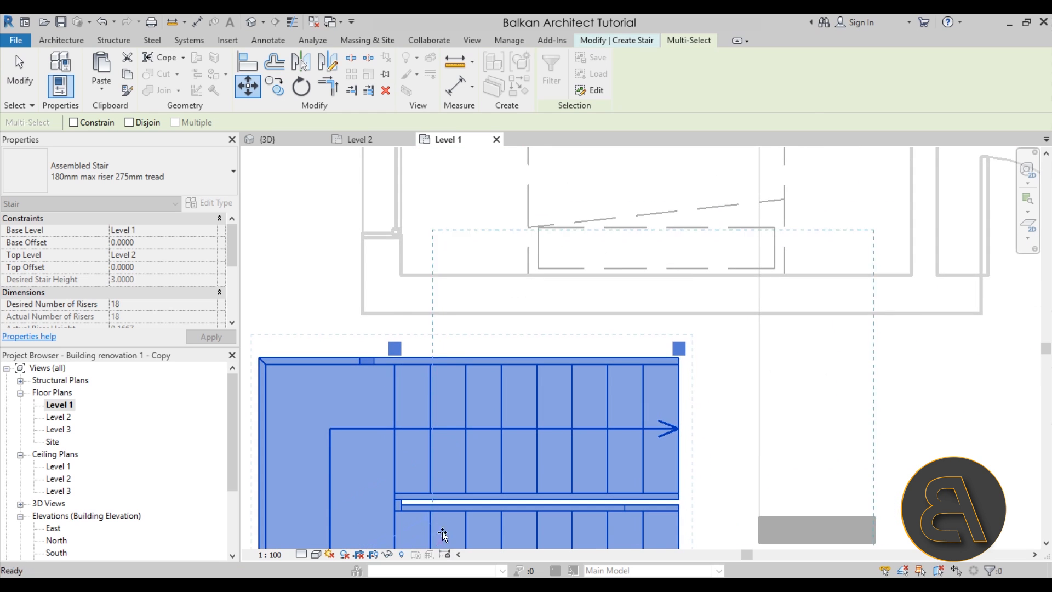
pyautogui.click(404, 273)
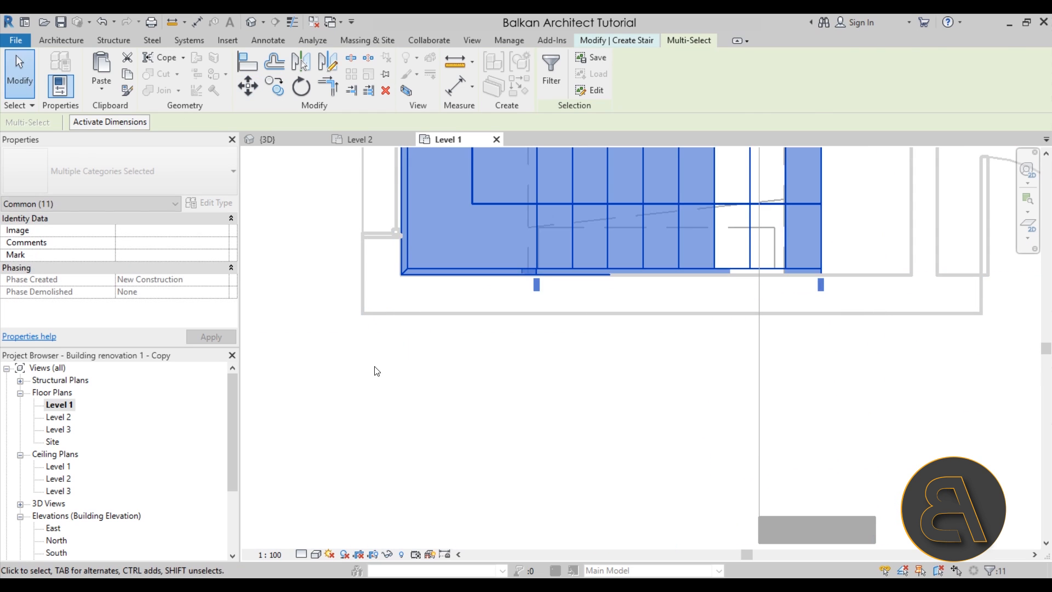
pyautogui.scroll(-4, 375, 368)
pyautogui.scroll(2, 502, 208)
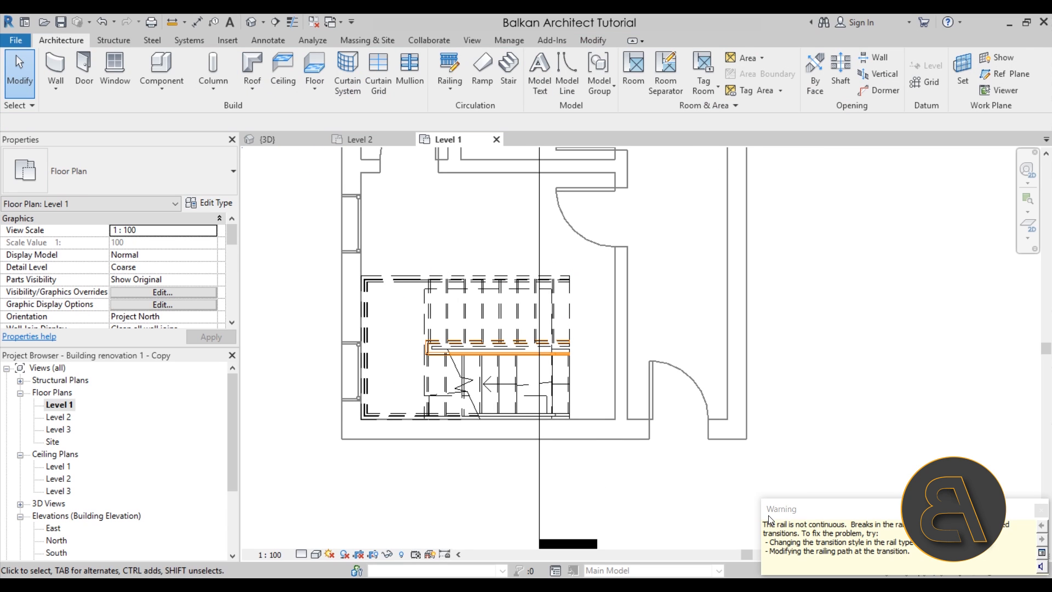
pyautogui.click(1040, 510)
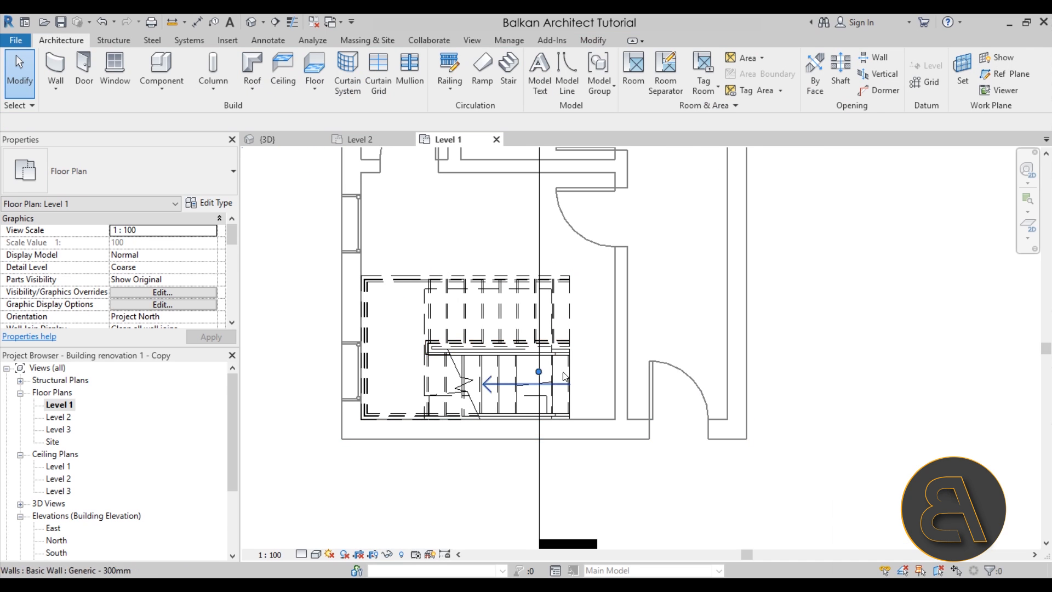
# Draw a Generic - 200mm wall alongside the stair, from the exterior window wall to the corridor wall, about 1.5 m from the bathroom wall
pyautogui.scroll(-2, 433, 298)
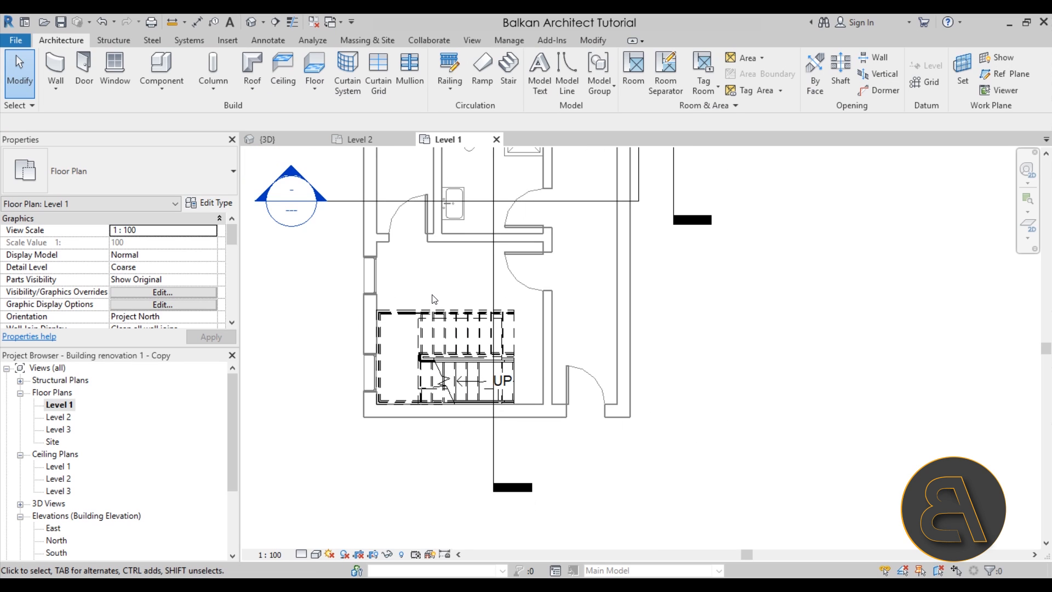
pyautogui.scroll(1, 403, 299)
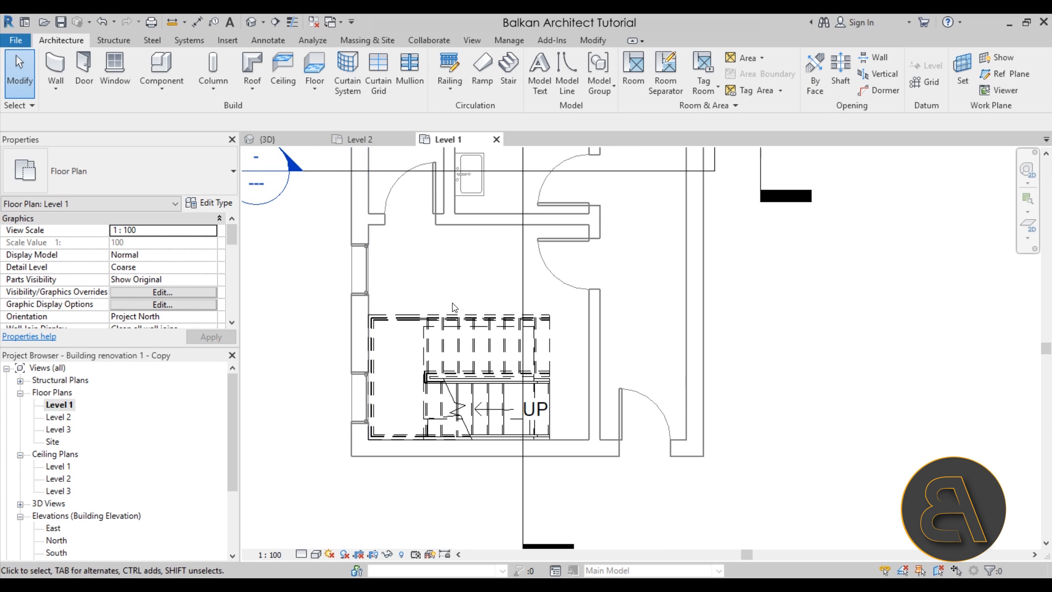
pyautogui.moveTo(439, 307); pyautogui.dragTo(438, 308, button='middle')
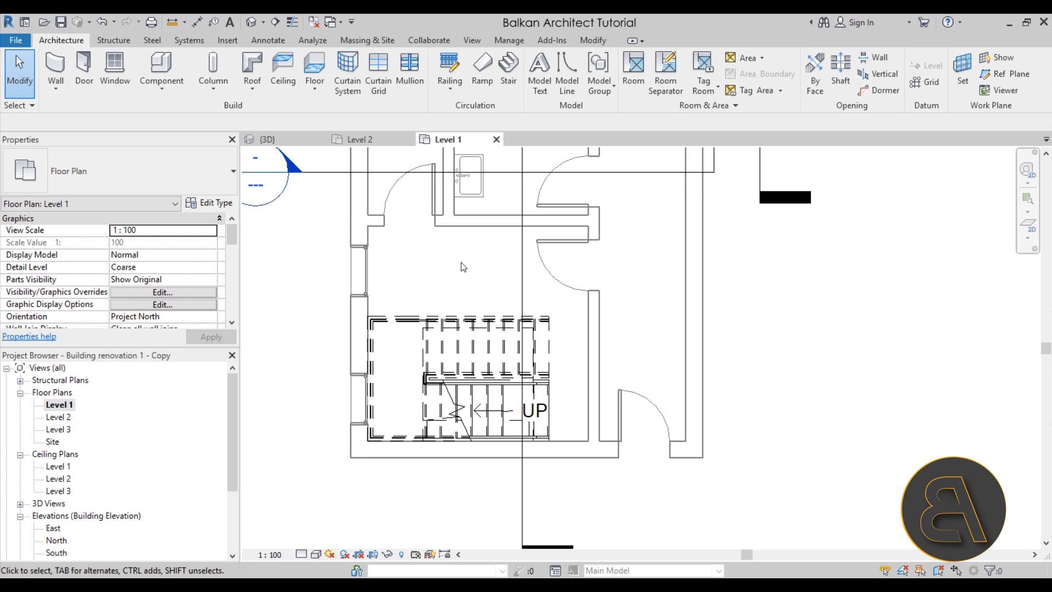
pyautogui.click(60, 63)
pyautogui.click(165, 175)
pyautogui.scroll(3, 97, 264)
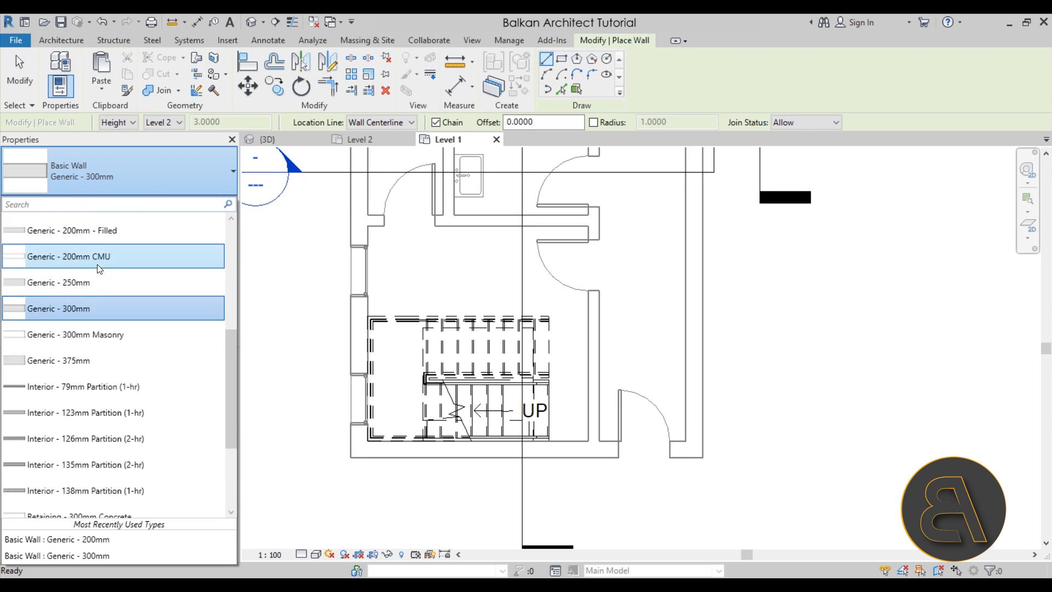
pyautogui.click(89, 241)
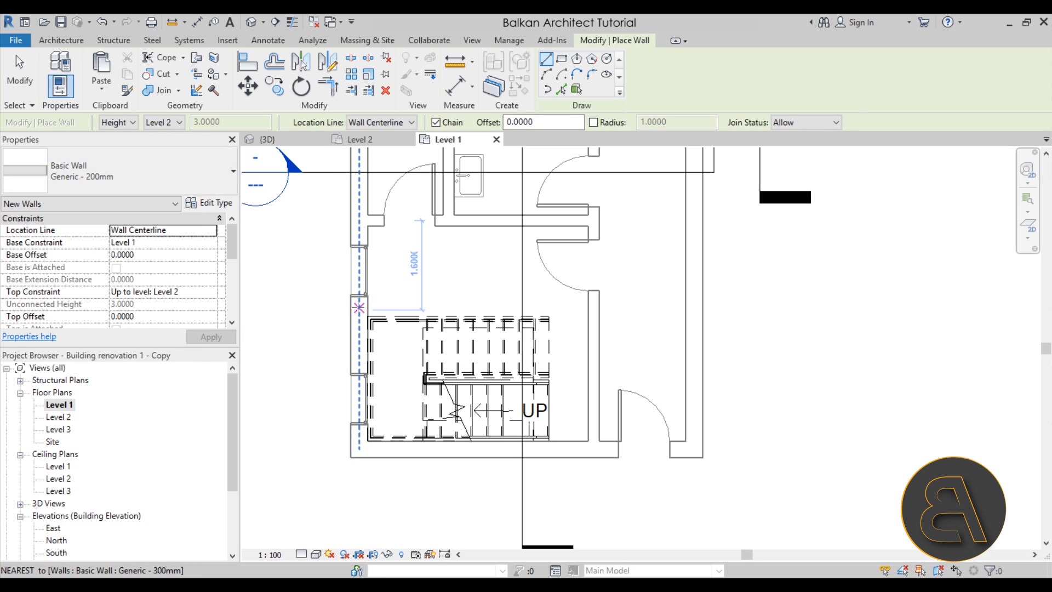
pyautogui.click(359, 307)
pyautogui.click(595, 304)
pyautogui.press('Escape')
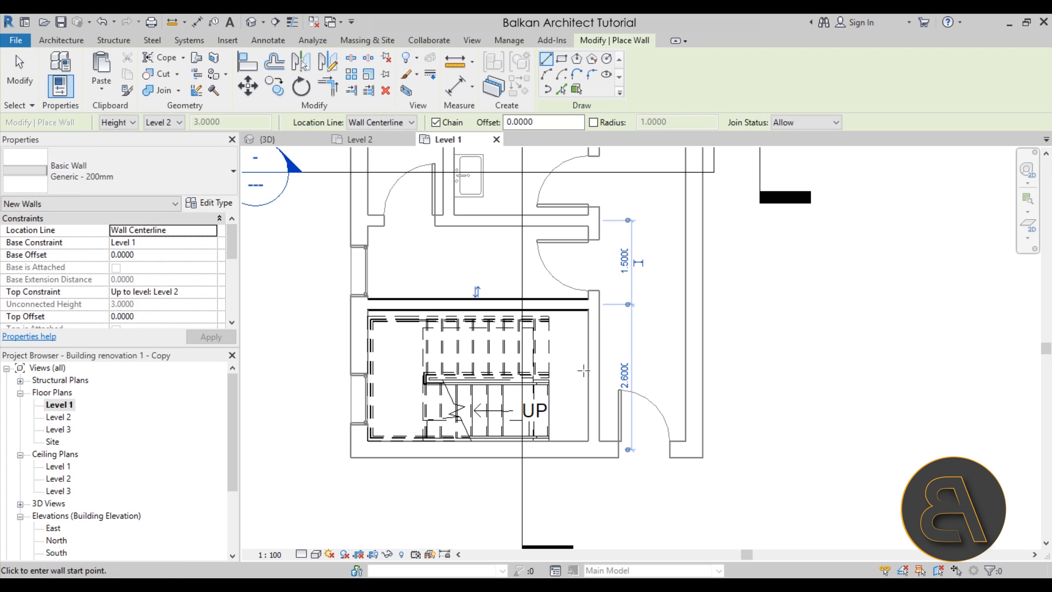
pyautogui.press('Escape')
pyautogui.scroll(5, 373, 311)
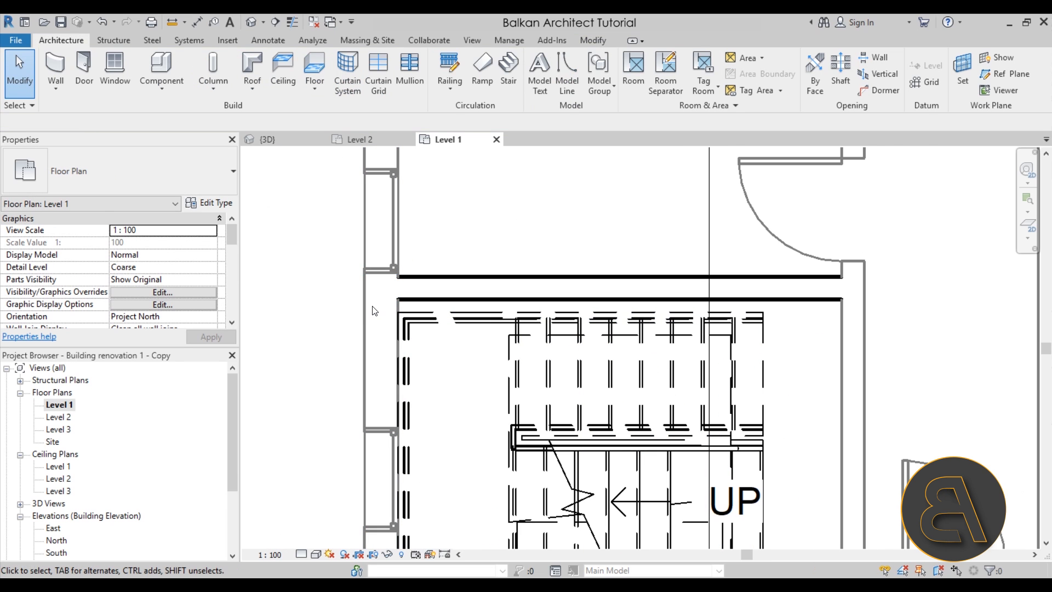
pyautogui.moveTo(440, 300); pyautogui.dragTo(409, 303, button='middle')
pyautogui.moveTo(760, 371); pyautogui.dragTo(688, 356, button='middle')
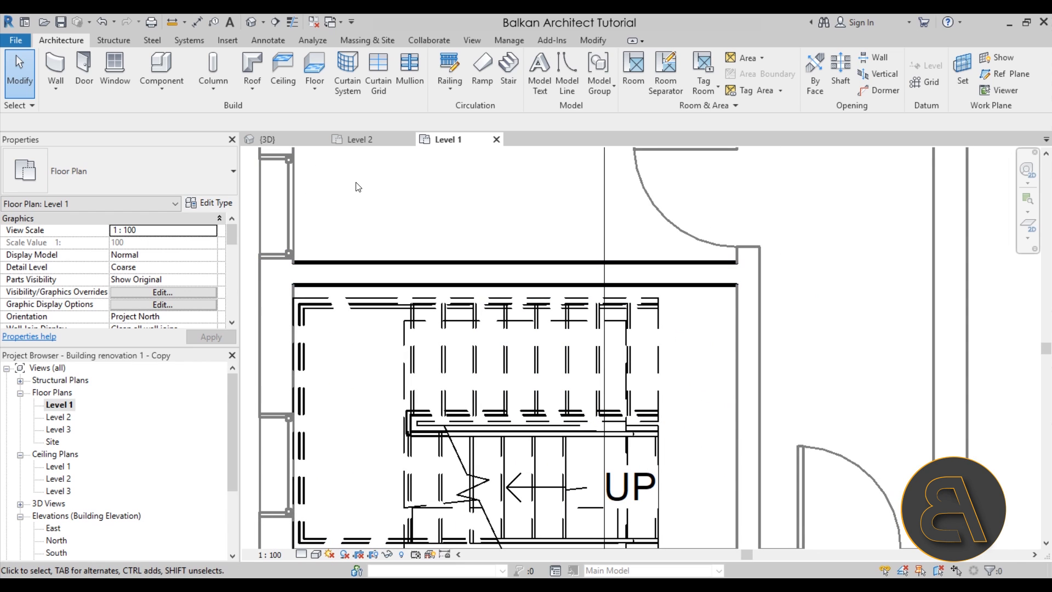
# Align the new 200 mm wall's lower face with the upper outer edge of the stair
pyautogui.press('l')
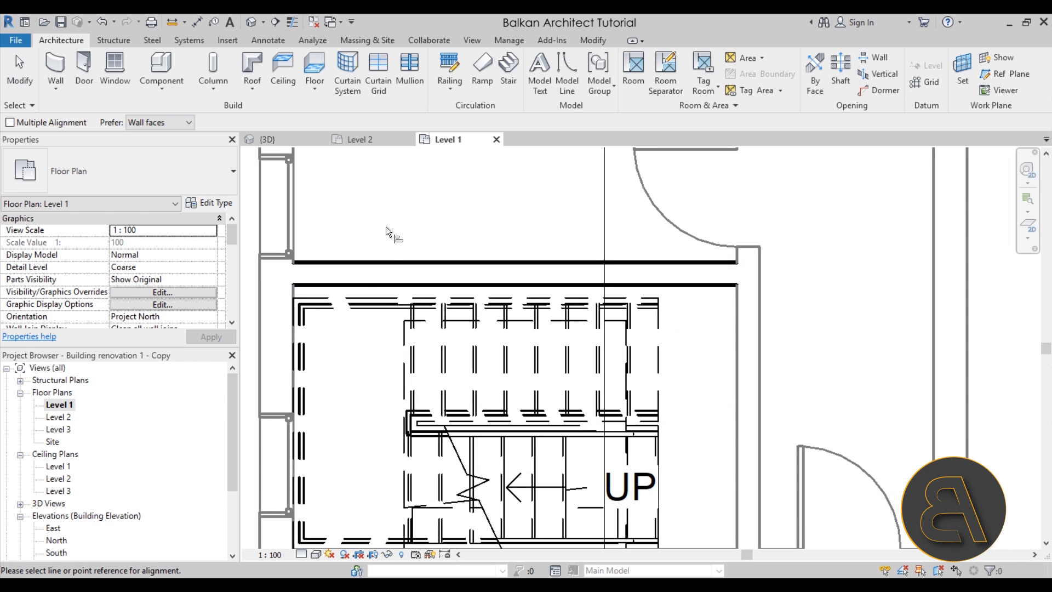
pyautogui.click(363, 297)
pyautogui.click(364, 285)
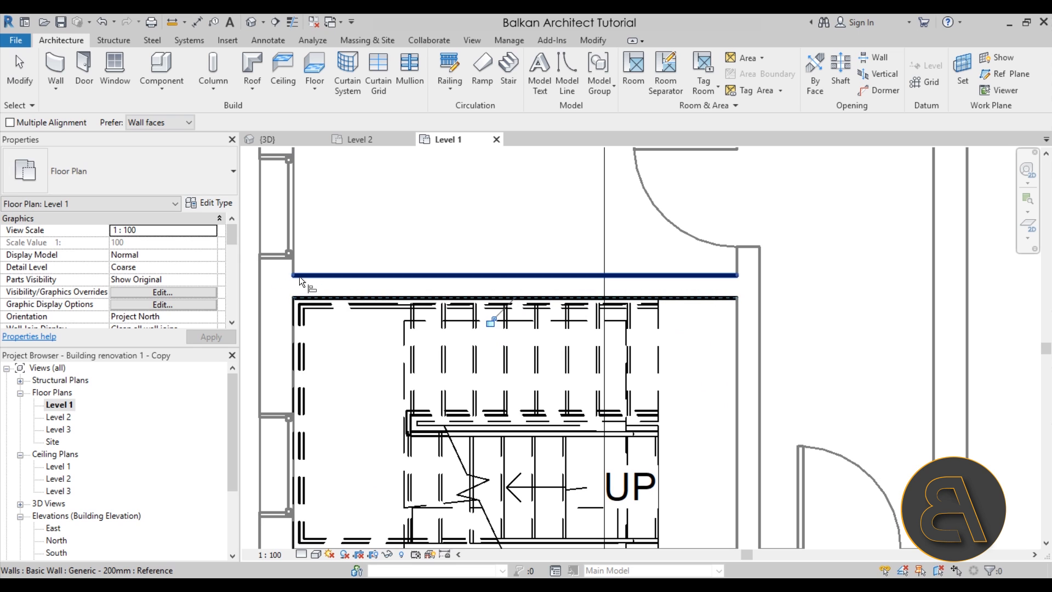
pyautogui.press('Escape')
pyautogui.scroll(-1, 484, 257)
pyautogui.scroll(-1, 485, 257)
pyautogui.moveTo(452, 310); pyautogui.dragTo(396, 353, button='middle')
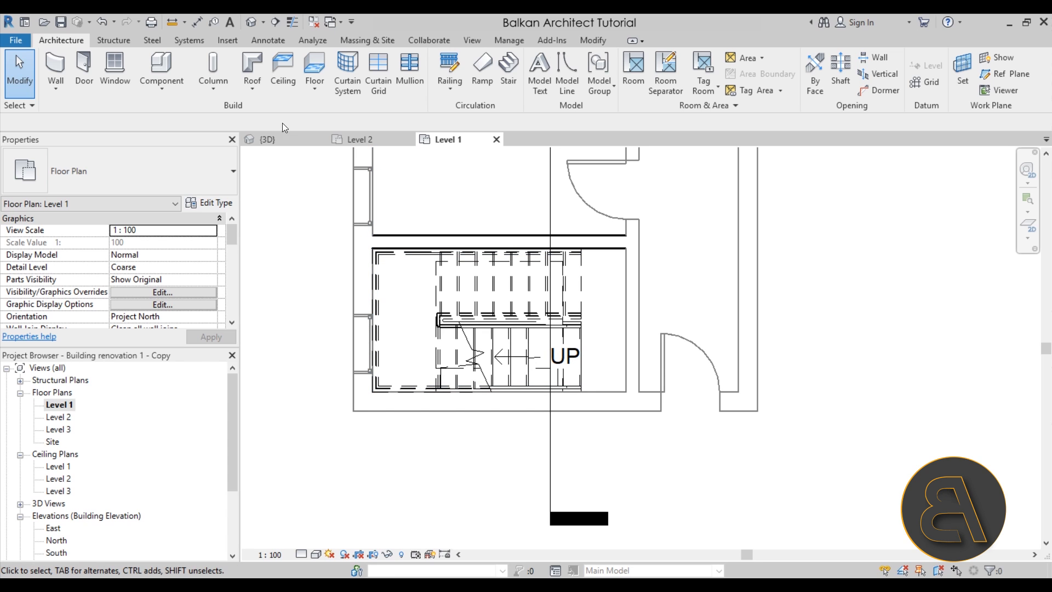
# Examine the exterior windows beside the stair and the overall house in the 3D view
pyautogui.click(252, 26)
pyautogui.keyDown('shift'); pyautogui.moveTo(602, 285); pyautogui.dragTo(850, 397, button='middle'); pyautogui.keyUp('shift')
pyautogui.scroll(6, 679, 378)
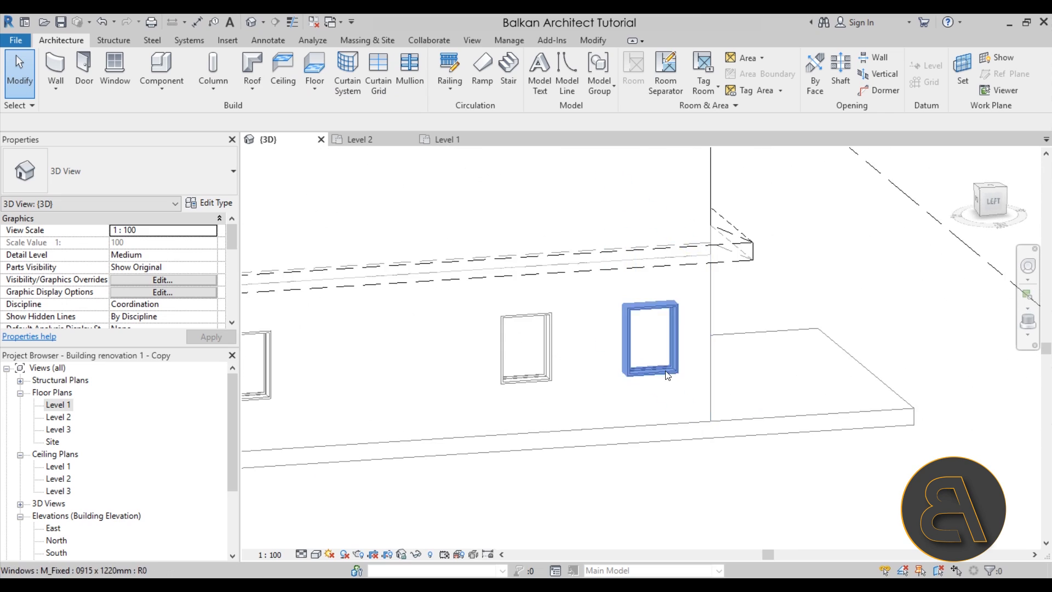
pyautogui.keyDown('shift'); pyautogui.moveTo(641, 245); pyautogui.dragTo(789, 279, button='middle'); pyautogui.keyUp('shift')
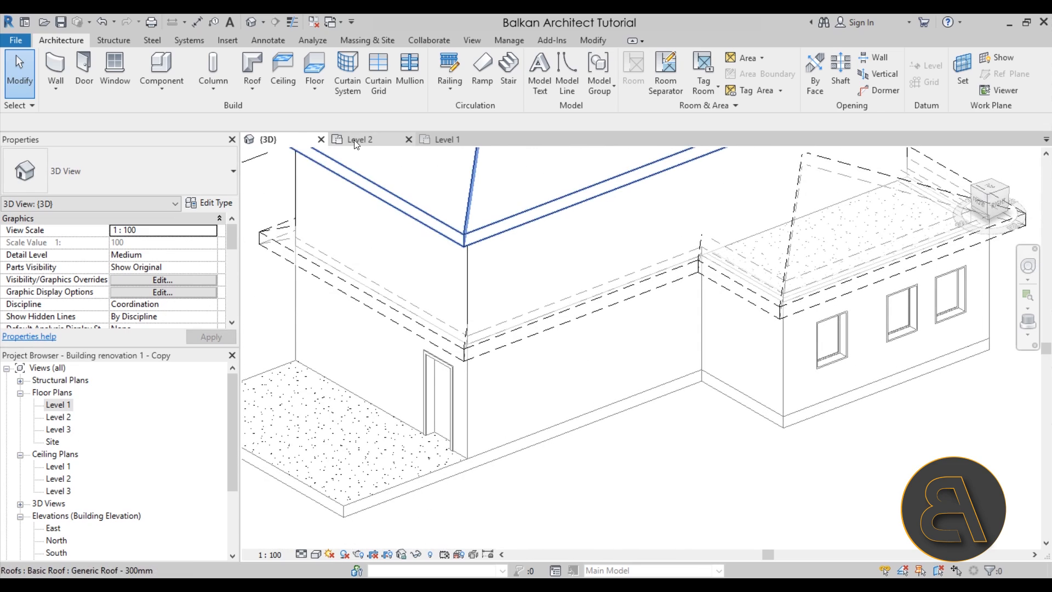
pyautogui.scroll(-1, 330, 323)
pyautogui.scroll(-2, 330, 323)
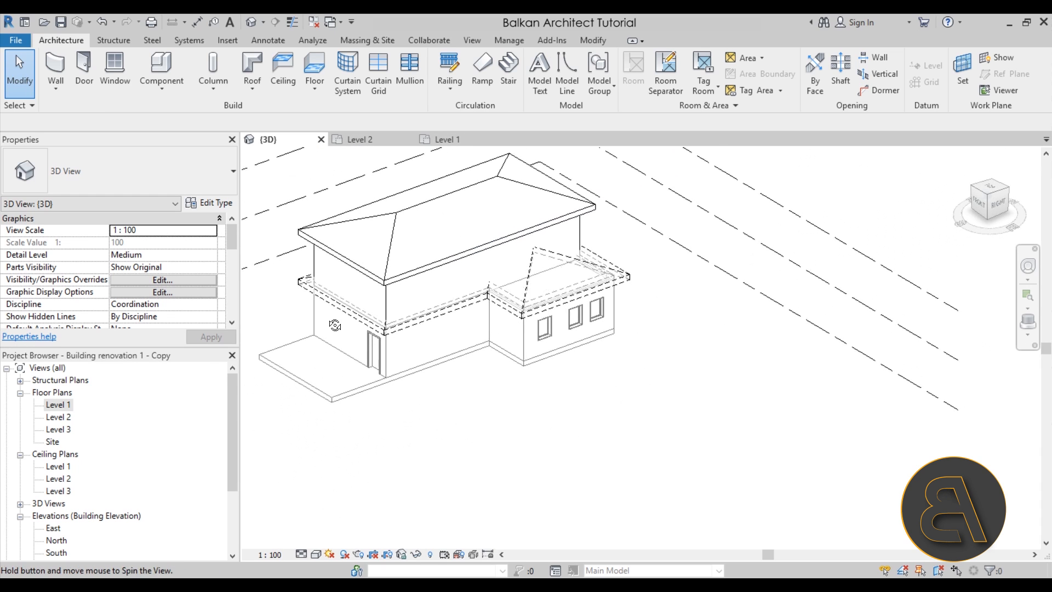
# On the Level 1 plan, demolish the exterior window beside the stair landing
pyautogui.click(447, 139)
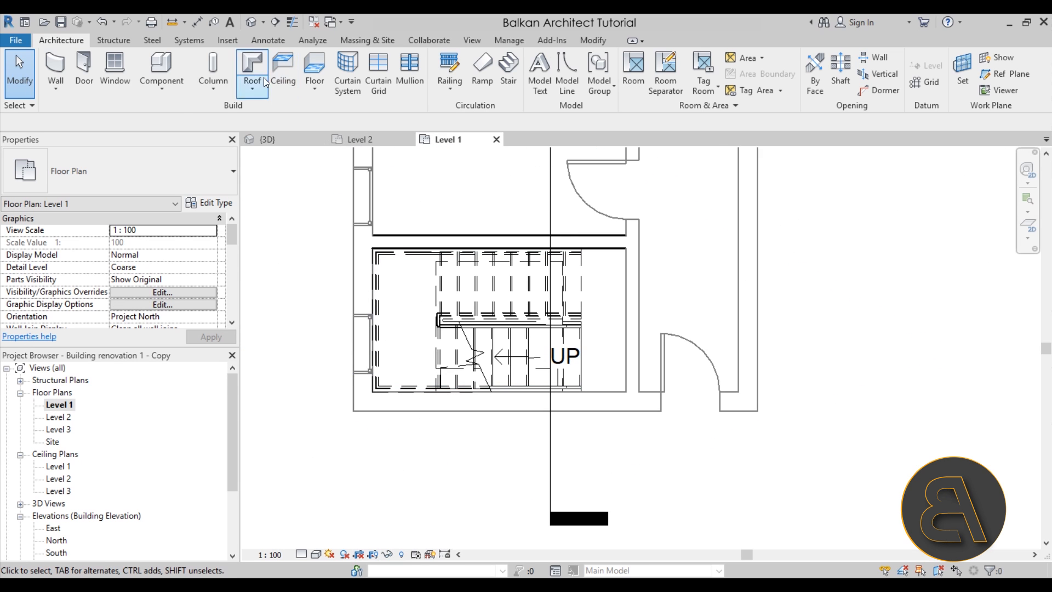
pyautogui.click(592, 41)
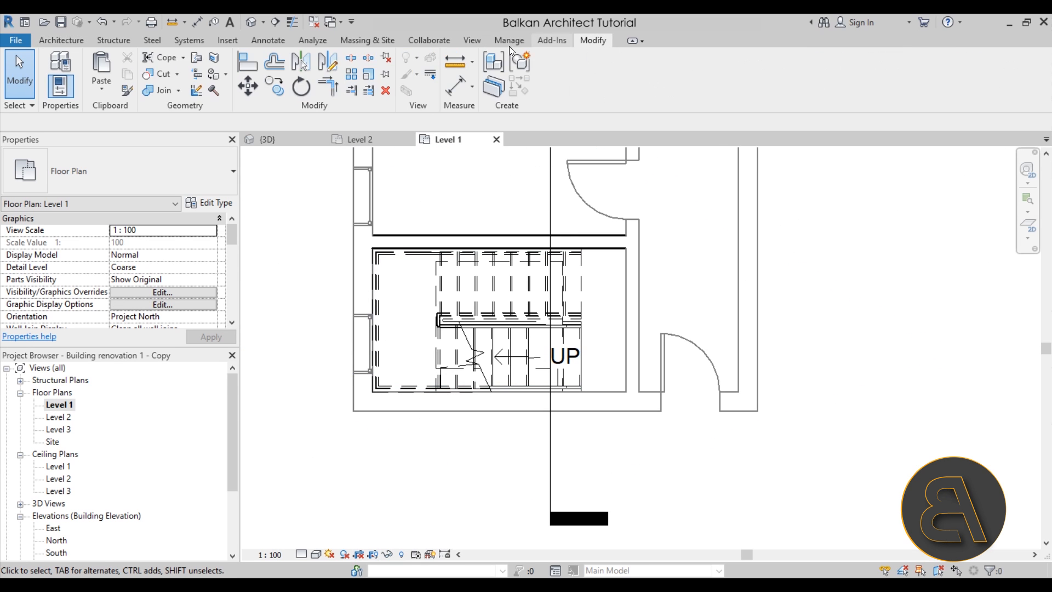
pyautogui.click(214, 91)
pyautogui.scroll(2, 355, 364)
pyautogui.scroll(-2, 308, 416)
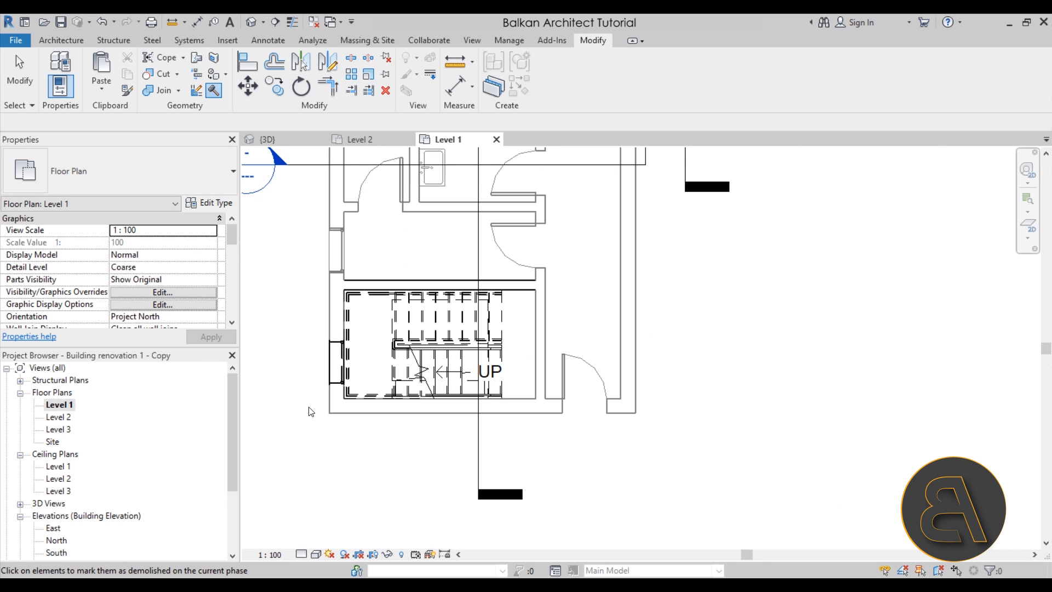
pyautogui.press('Escape')
pyautogui.scroll(3, 337, 361)
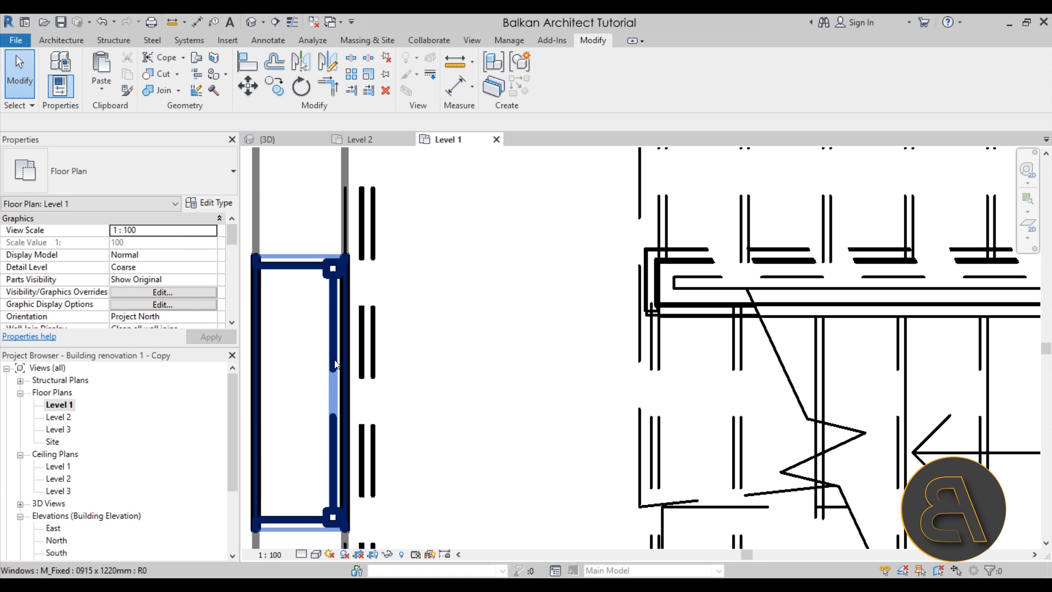
# Set the Level 1 plan's view scale to 1:50
pyautogui.click(270, 554)
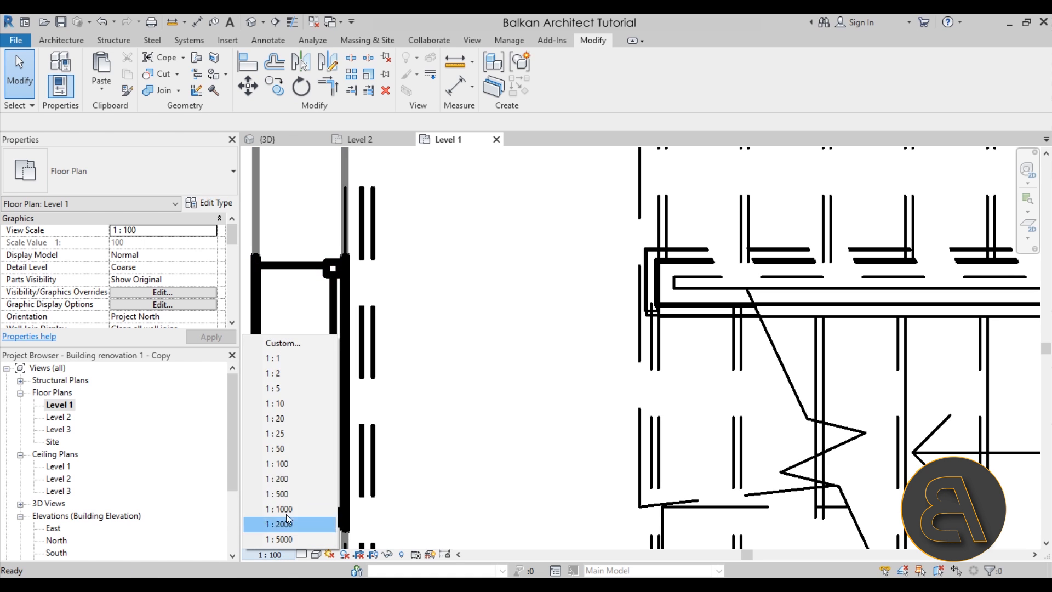
pyautogui.click(285, 448)
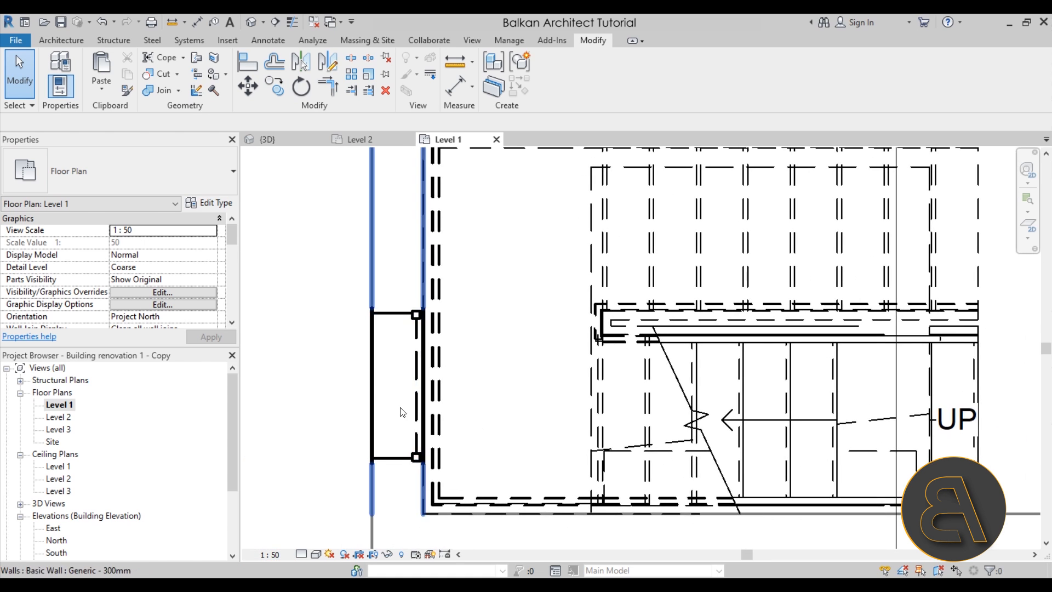
pyautogui.scroll(-5, 472, 368)
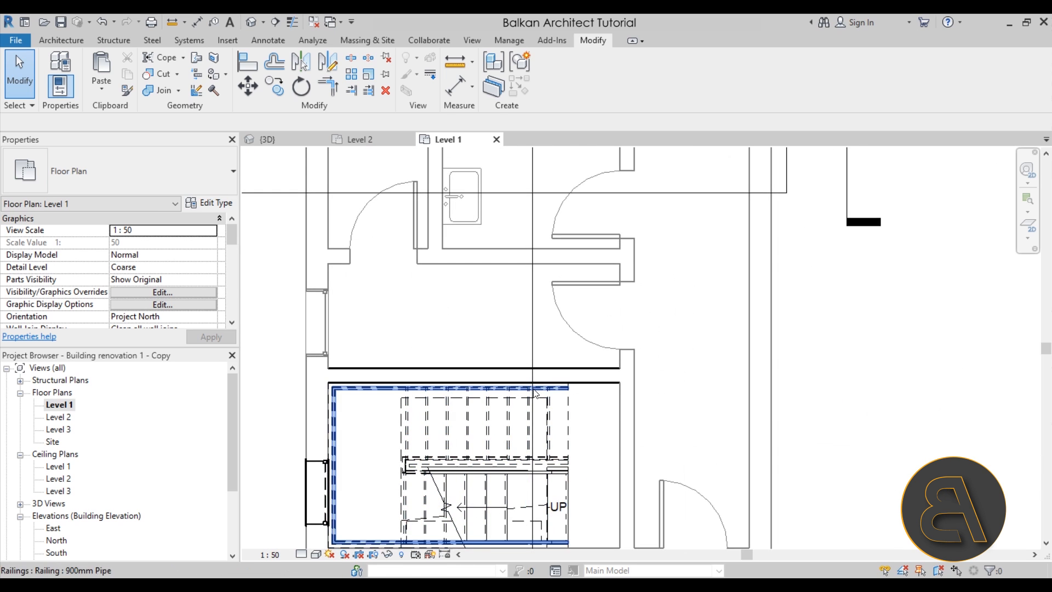
pyautogui.scroll(-1, 471, 388)
# Demolish the sink, the toilet and the shower in the Level 1 bathroom
pyautogui.moveTo(463, 357); pyautogui.dragTo(491, 440, button='middle')
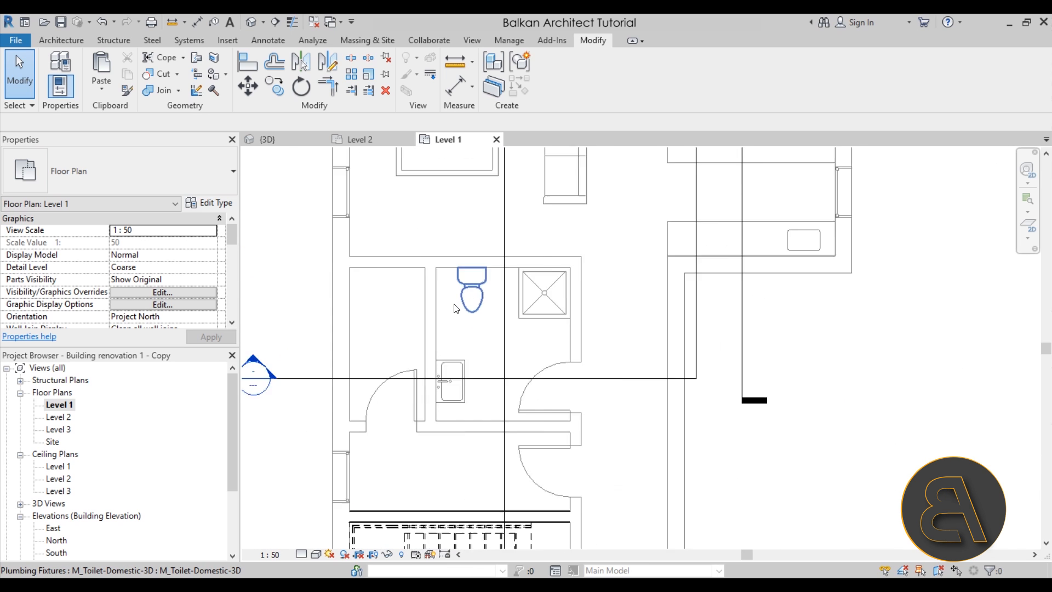
pyautogui.scroll(2, 453, 305)
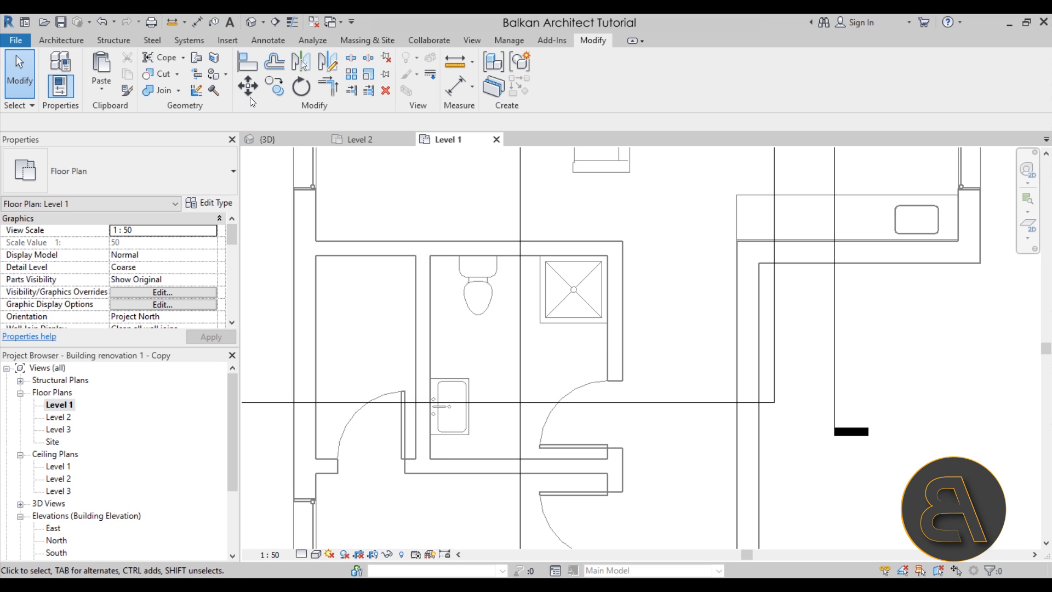
pyautogui.click(213, 92)
pyautogui.click(452, 397)
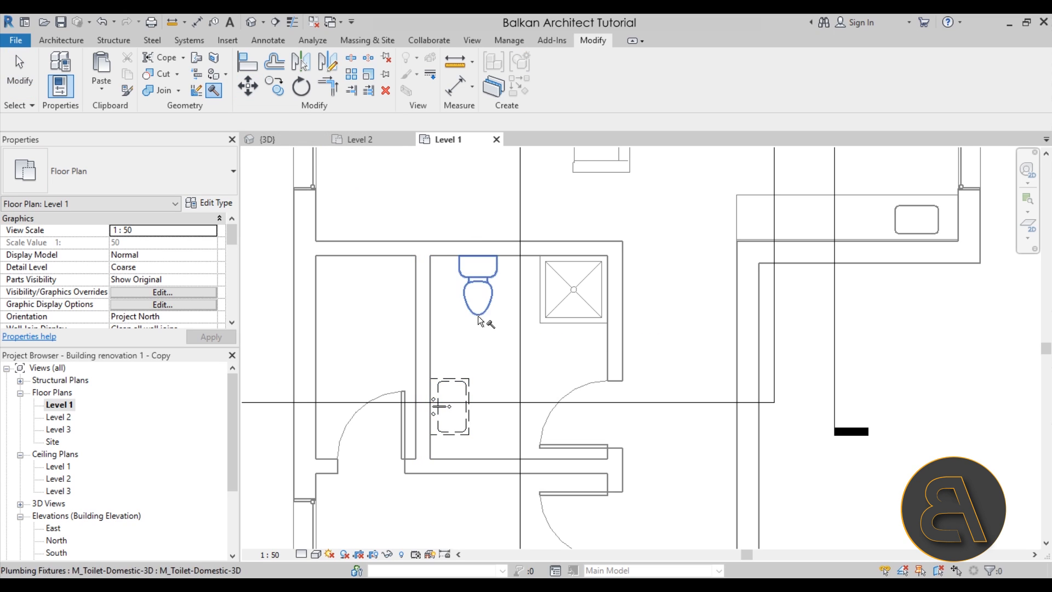
pyautogui.click(573, 320)
pyautogui.scroll(-2, 554, 353)
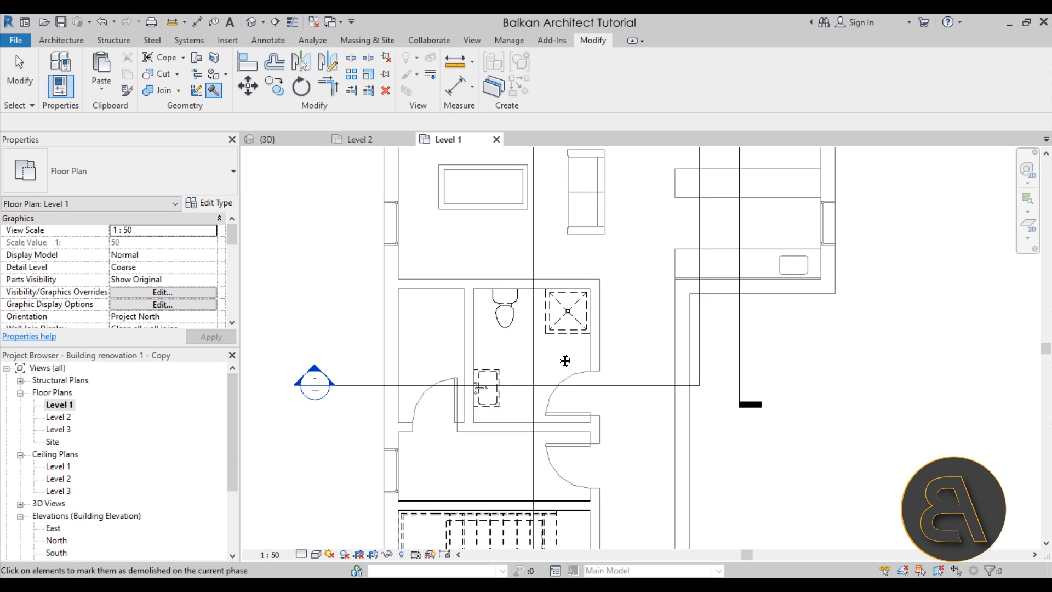
# Demolish the 200 mm wall along the bathroom's lower side, together with its door
pyautogui.scroll(-1, 561, 330)
pyautogui.moveTo(568, 338); pyautogui.dragTo(572, 304, button='middle')
pyautogui.scroll(4, 524, 357)
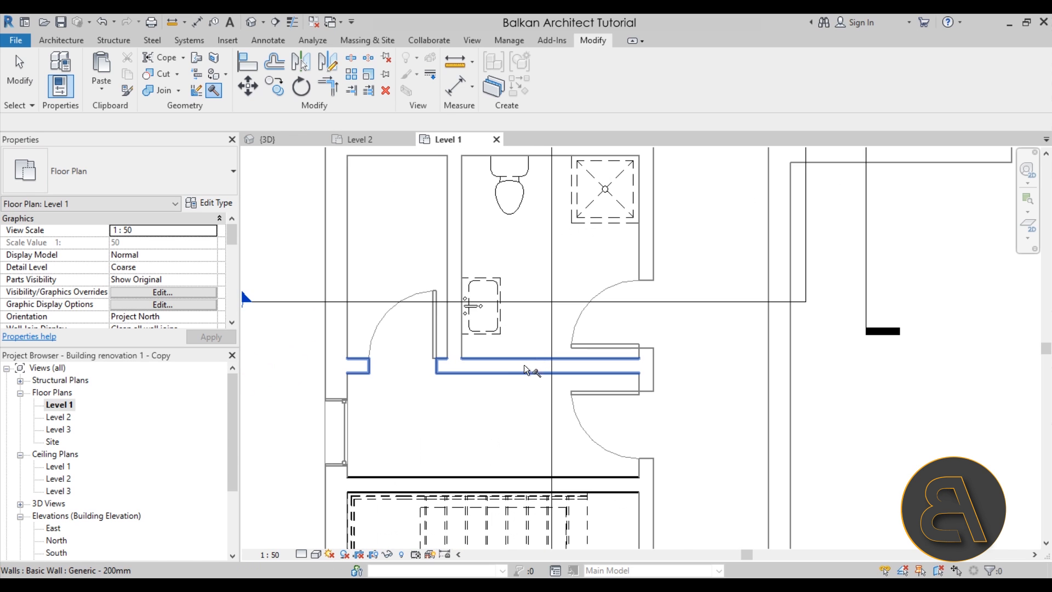
pyautogui.scroll(-4, 517, 373)
pyautogui.moveTo(522, 379); pyautogui.dragTo(525, 364, button='middle')
pyautogui.scroll(4, 510, 357)
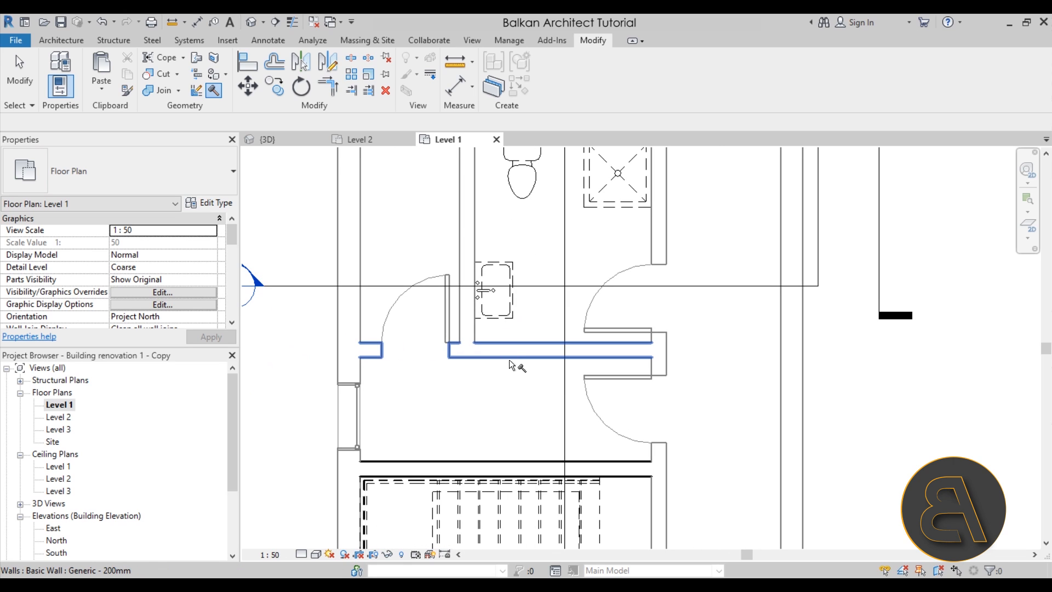
pyautogui.click(508, 359)
pyautogui.scroll(-3, 444, 403)
pyautogui.moveTo(443, 403); pyautogui.dragTo(443, 377, button='middle')
pyautogui.scroll(3, 449, 406)
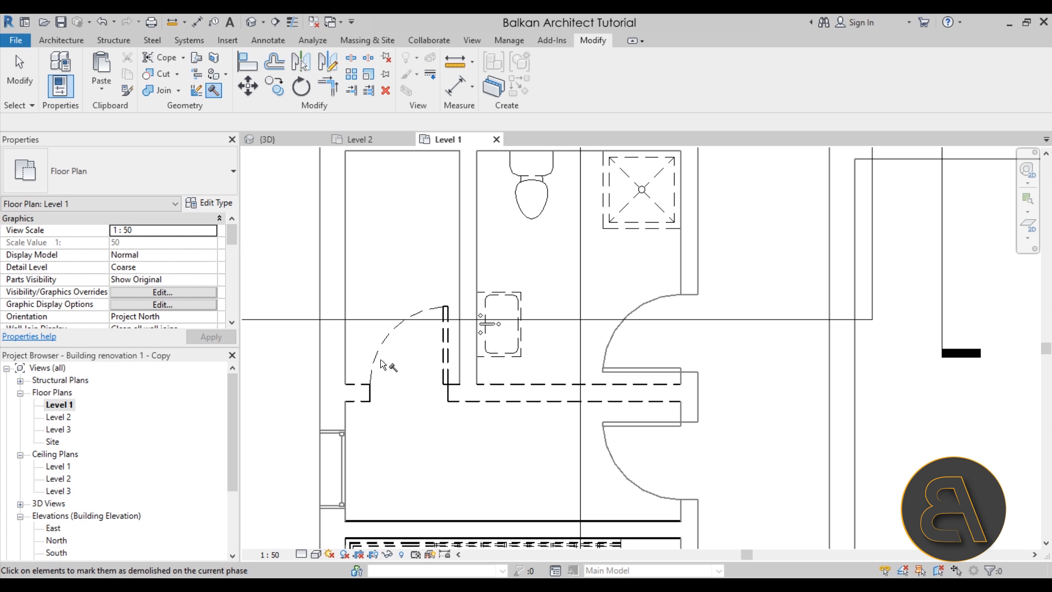
pyautogui.scroll(-2, 402, 421)
pyautogui.moveTo(443, 422); pyautogui.dragTo(424, 445, button='middle')
pyautogui.scroll(2, 433, 400)
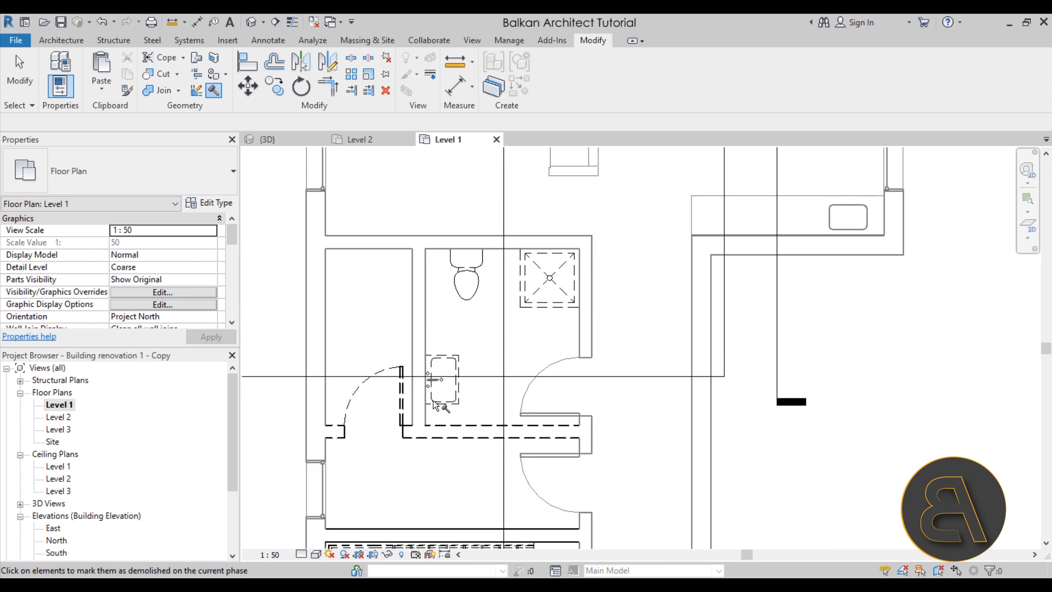
pyautogui.press('Escape')
# Copy the new stair wall about 3 m straight up so that it crosses the bathroom and the adjacent room
pyautogui.click(638, 315)
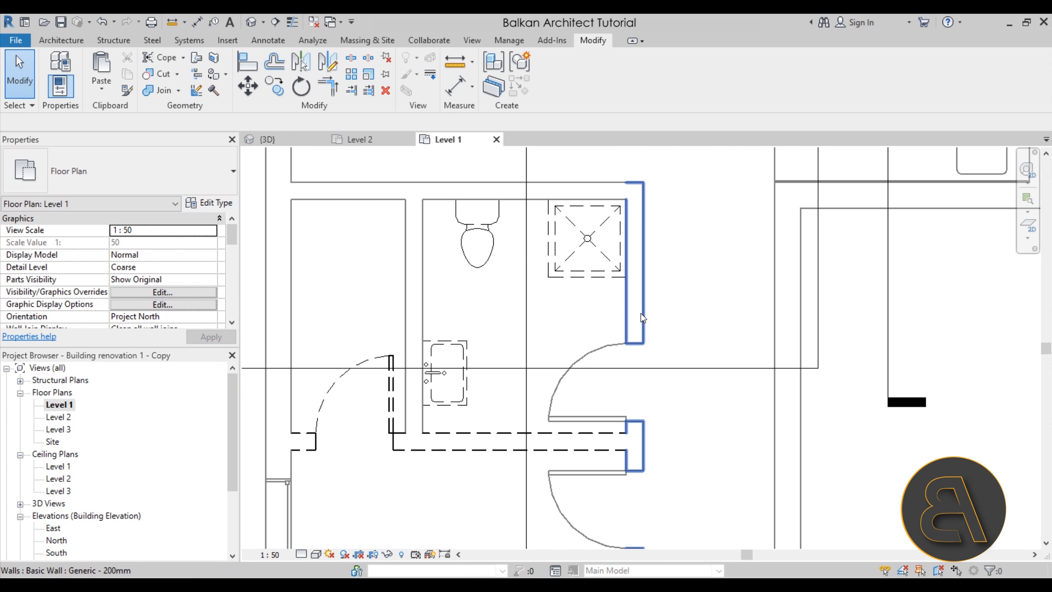
pyautogui.scroll(-2, 640, 313)
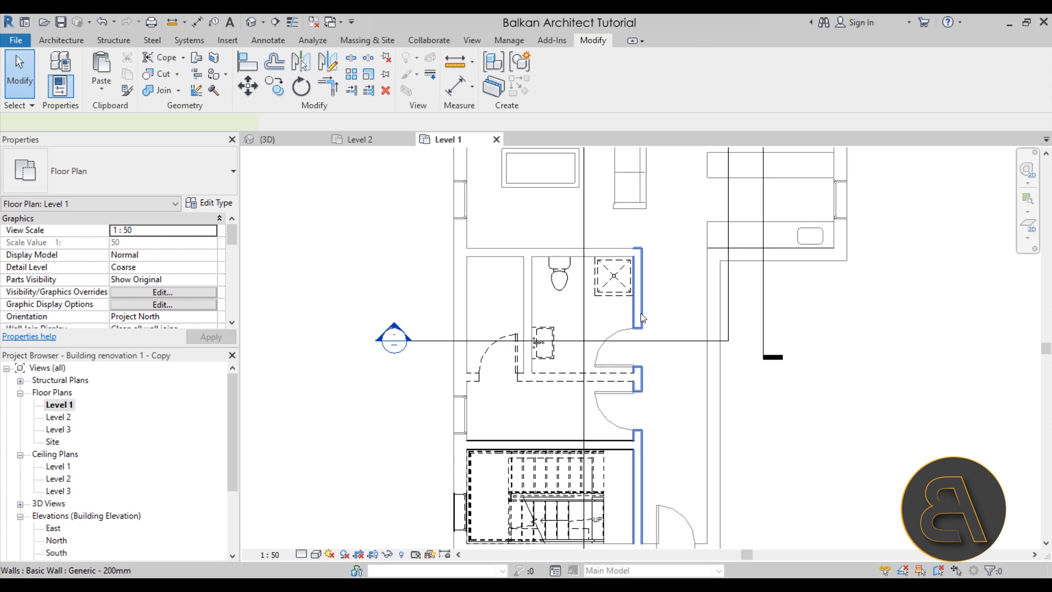
pyautogui.click(534, 440)
pyautogui.click(274, 84)
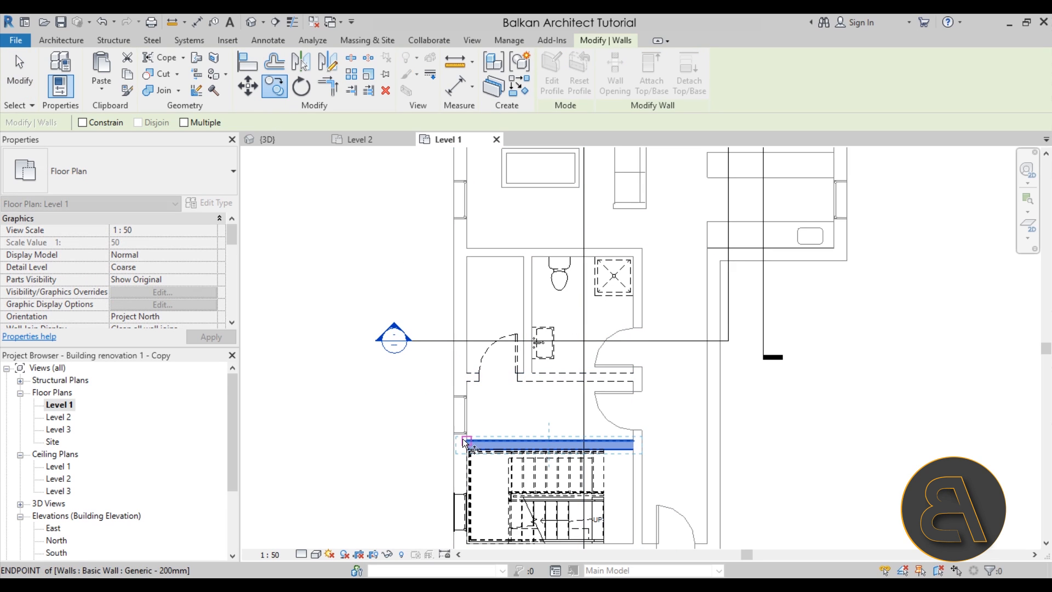
pyautogui.click(458, 442)
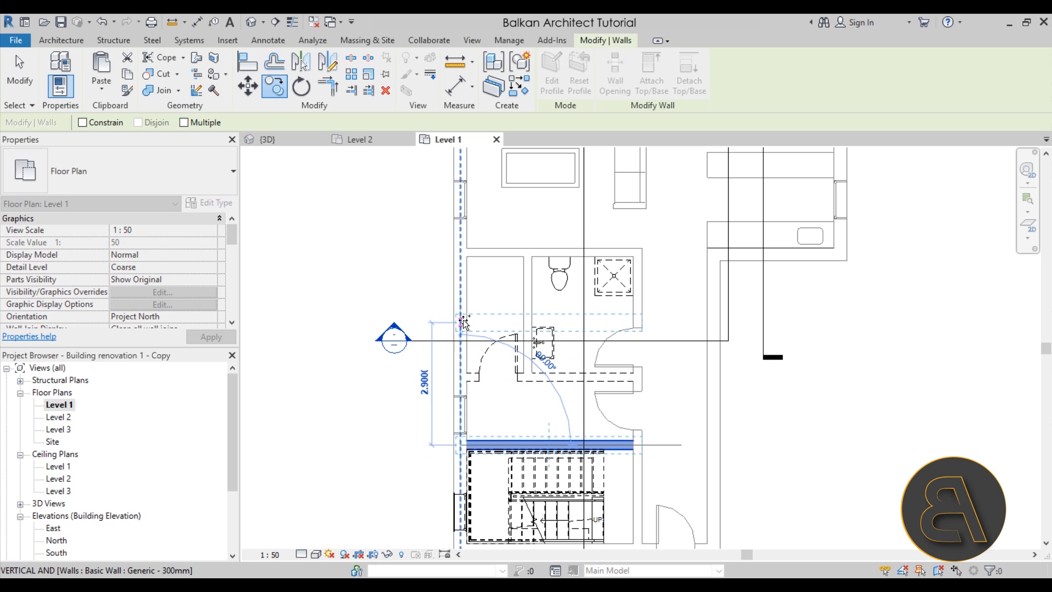
pyautogui.click(463, 318)
pyautogui.press('Escape')
pyautogui.scroll(3, 641, 277)
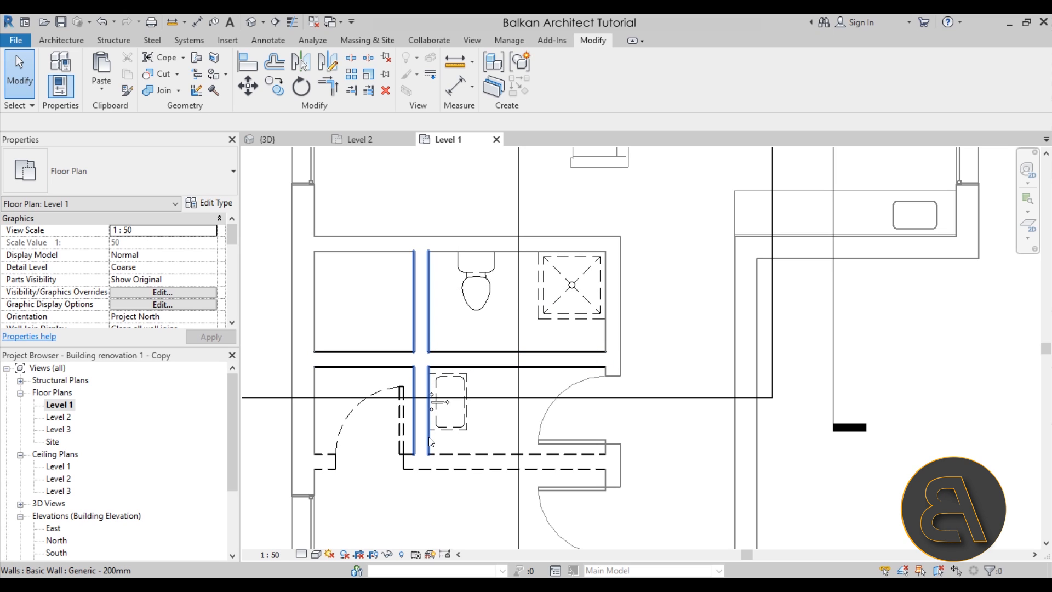
# Split the partition between the bathroom and the adjacent room at the new cross wall and adjust the lower segment's end
pyautogui.click(349, 60)
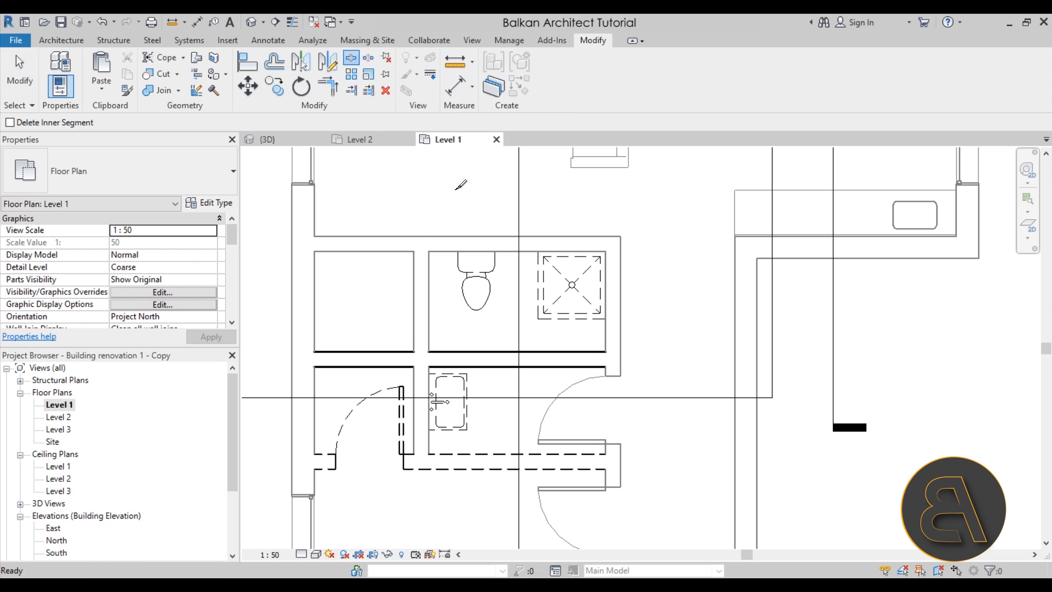
pyautogui.click(418, 371)
pyautogui.press('Escape')
pyautogui.click(428, 333)
pyautogui.moveTo(421, 372); pyautogui.dragTo(420, 359)
pyautogui.click(422, 379)
pyautogui.click(449, 372)
pyautogui.click(419, 376)
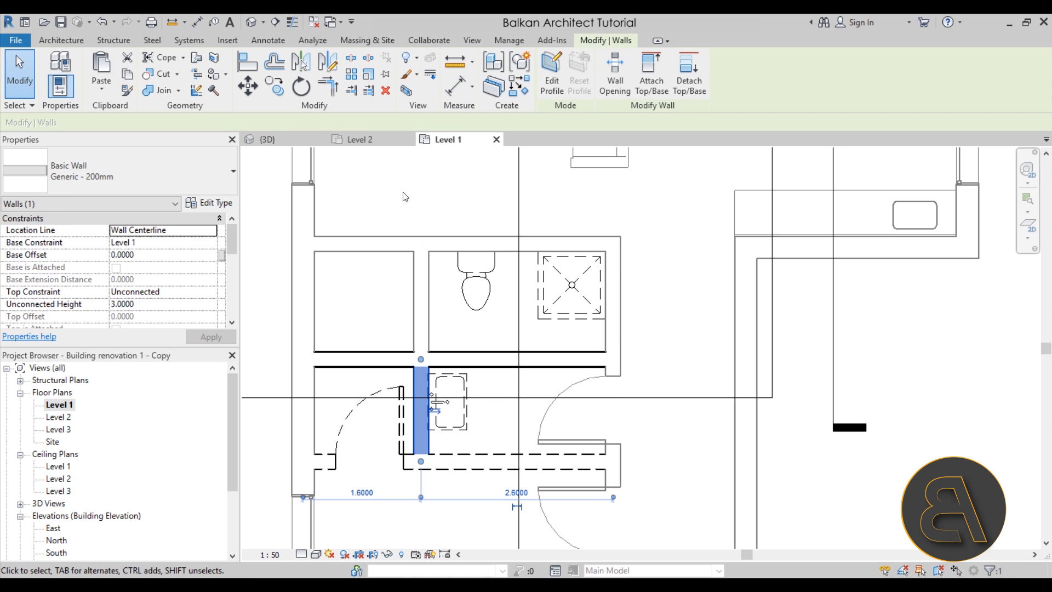
# Demolish the partition's lower segment and pull its upper end back to the new cross wall's lower face
pyautogui.click(214, 90)
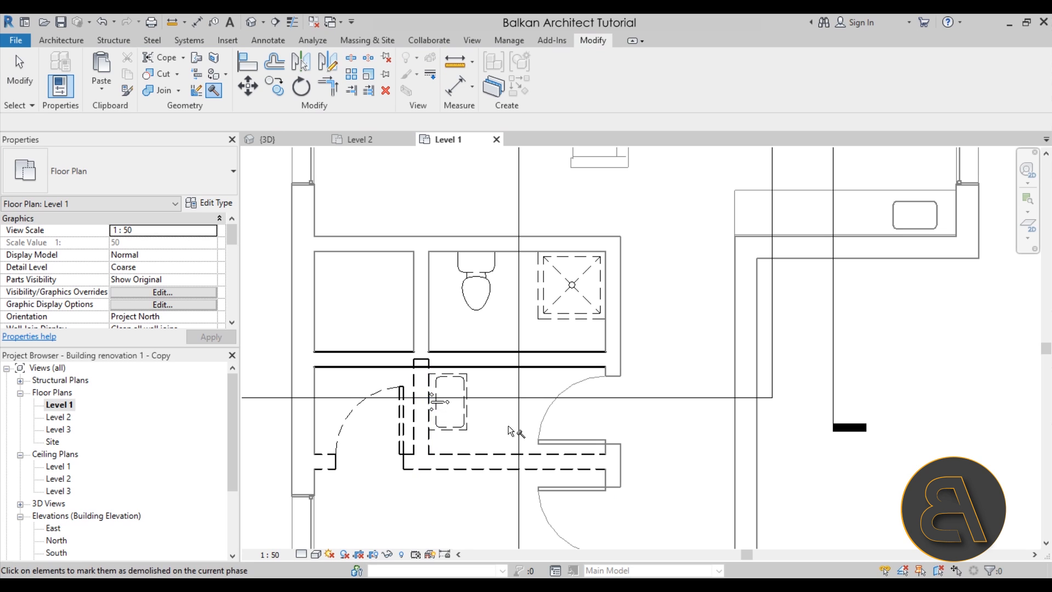
pyautogui.click(427, 371)
pyautogui.scroll(3, 417, 356)
pyautogui.moveTo(425, 362)
pyautogui.mouseDown()
pyautogui.moveTo(425, 378)
pyautogui.moveTo(425, 362)
pyautogui.mouseUp()
pyautogui.click(444, 329)
pyautogui.click(584, 400)
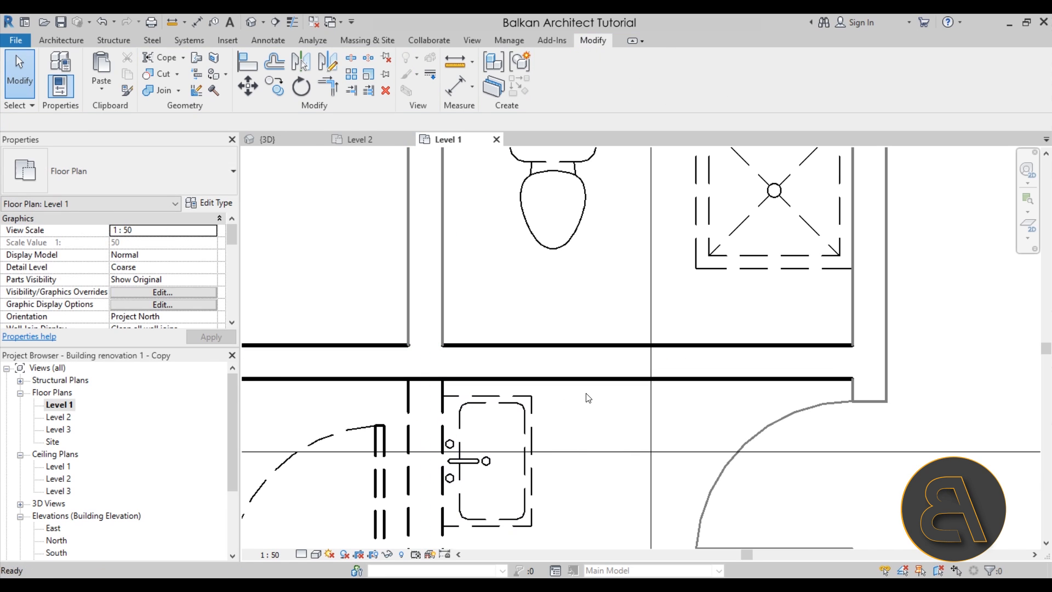
# Place a new M_Toilet-Domestic-3D in the reduced bathroom, rotated with its tank against the left partition wall
pyautogui.scroll(-3, 559, 348)
pyautogui.scroll(-2, 553, 340)
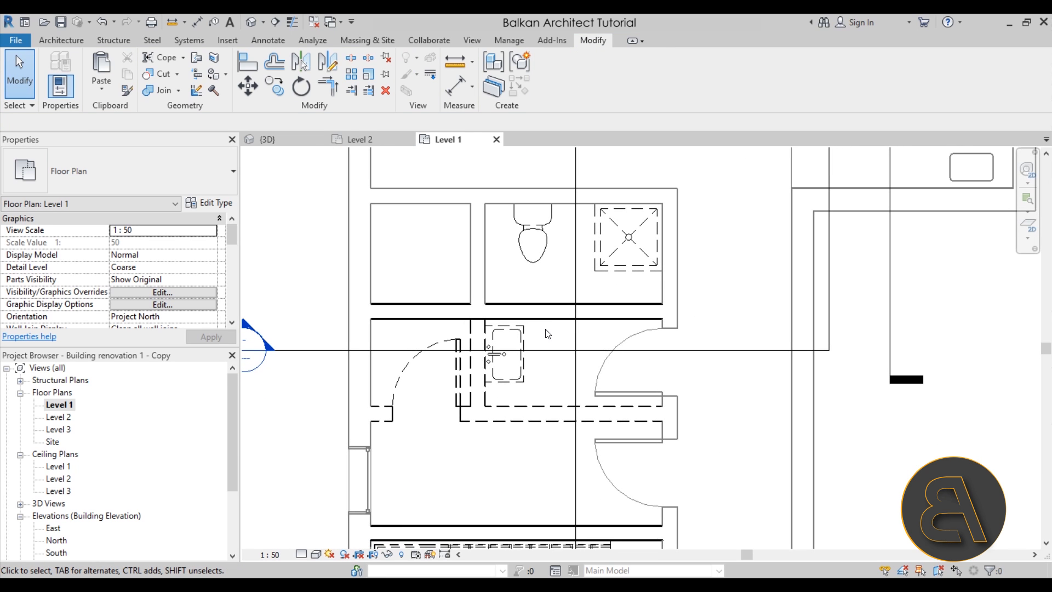
pyautogui.moveTo(565, 401); pyautogui.dragTo(447, 430, button='middle')
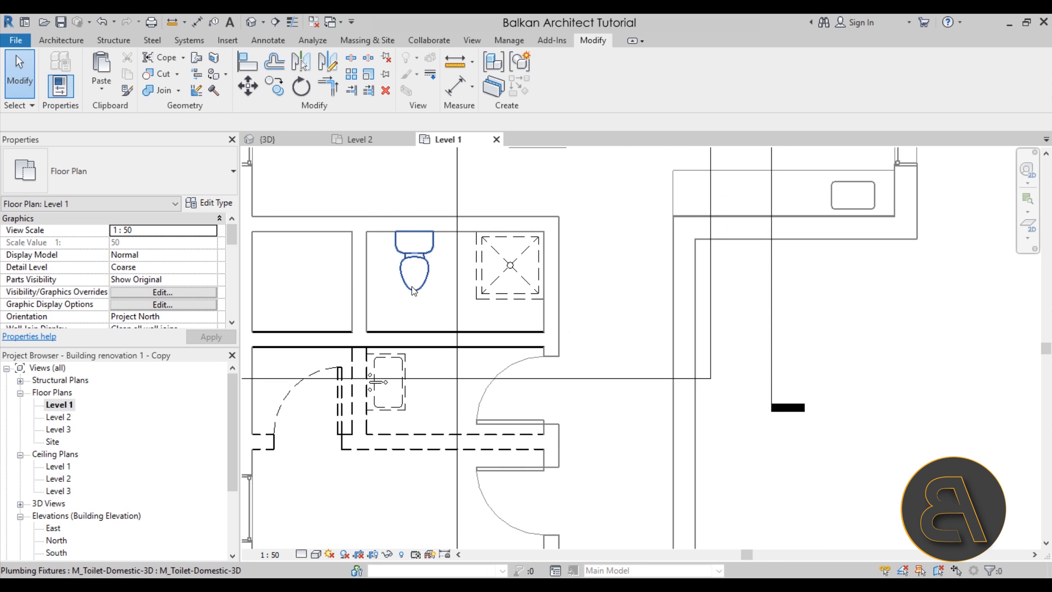
pyautogui.click(414, 268)
pyautogui.press('c')
pyautogui.press('s')
pyautogui.press('space')
pyautogui.press('space')
pyautogui.press('space')
pyautogui.press('space')
pyautogui.press('space')
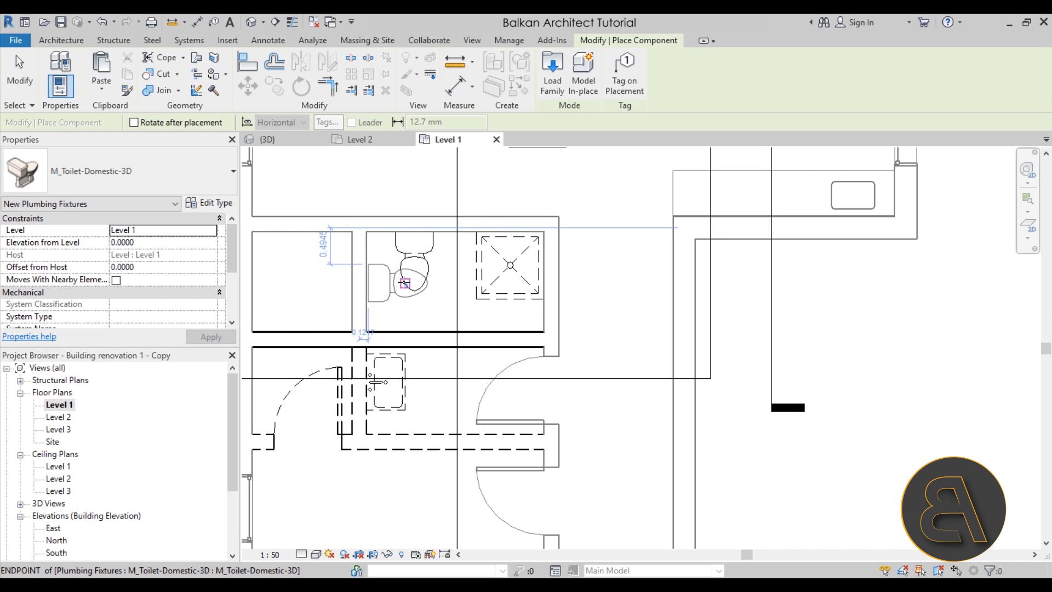
pyautogui.click(403, 284)
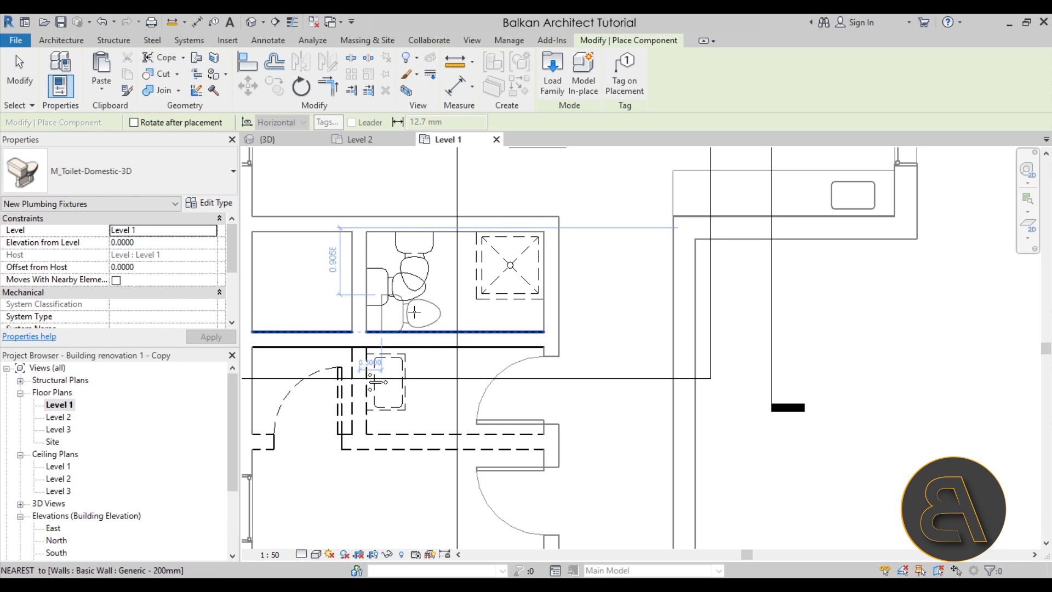
pyautogui.press('Escape')
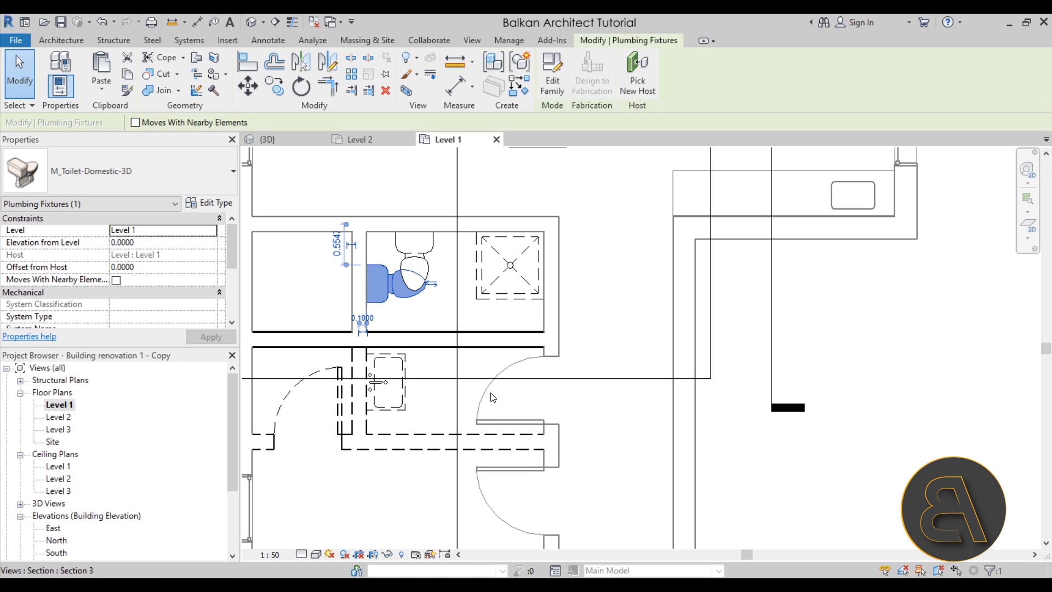
# Place a new M_Single-Flush 0915 x 2134mm door in the reduced bathroom's right wall beside the shower, matching the existing corridor door
pyautogui.click(545, 378)
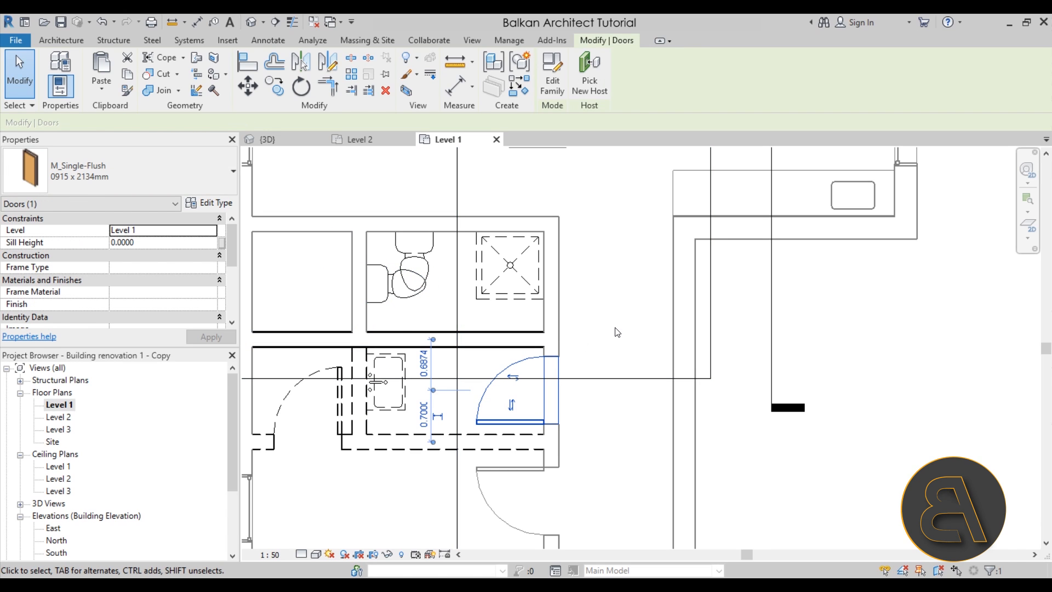
pyautogui.press('c')
pyautogui.press('s')
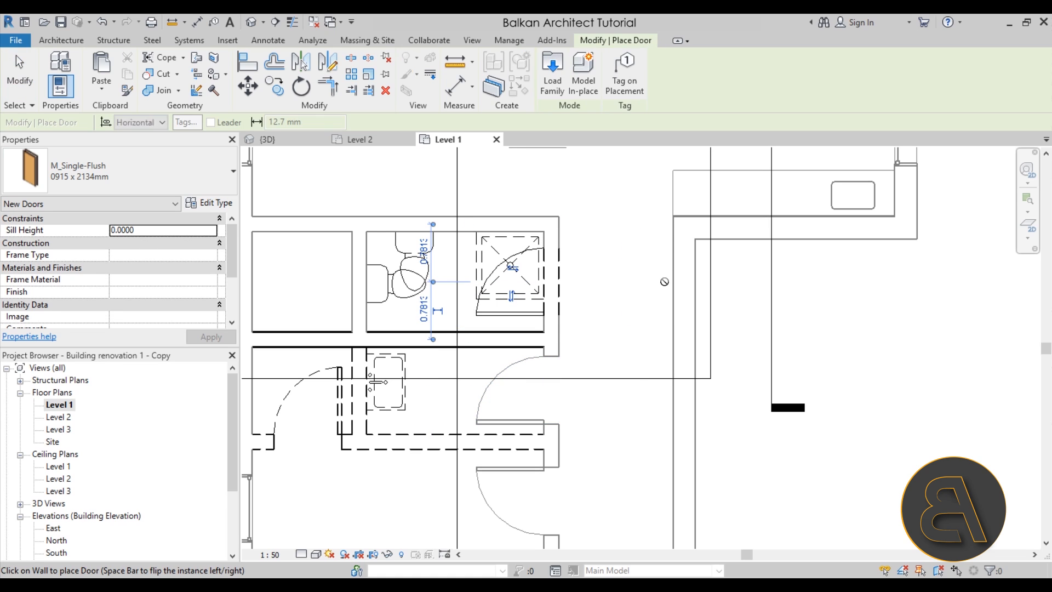
pyautogui.press('Escape')
pyautogui.scroll(4, 551, 280)
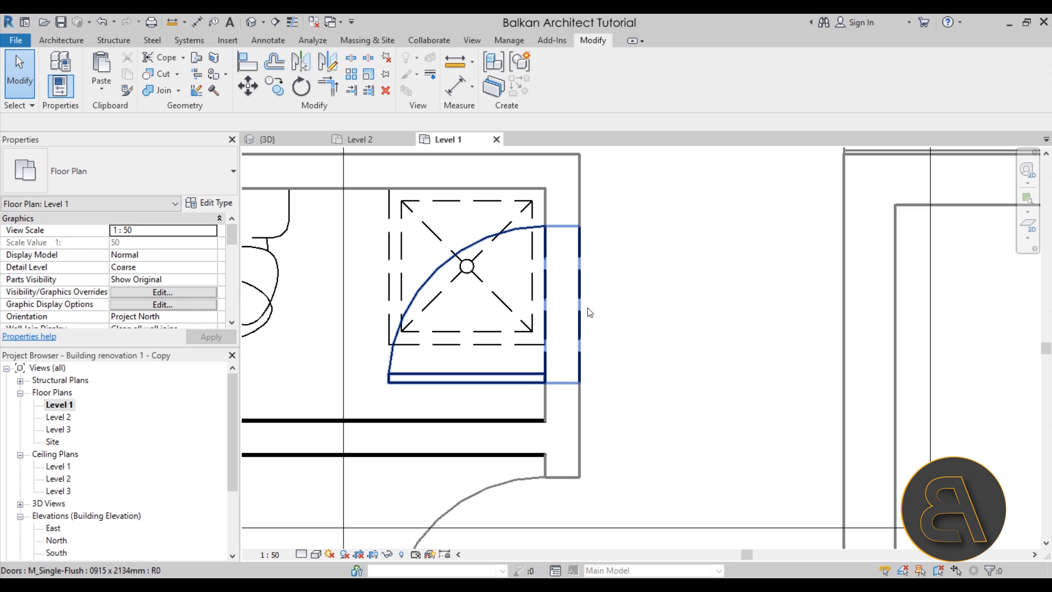
pyautogui.scroll(-3, 589, 312)
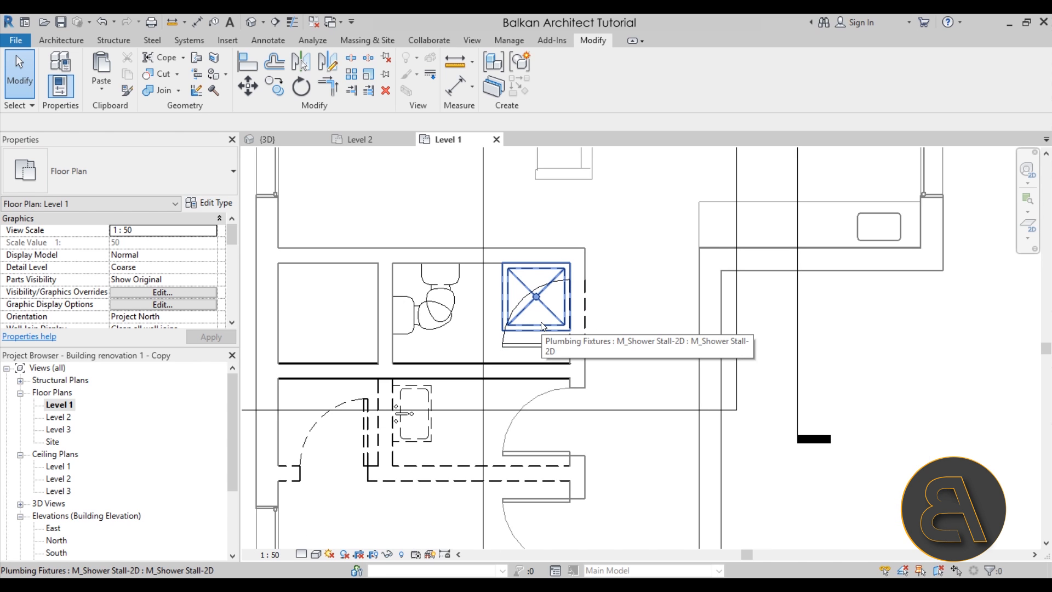
# Place a matching M_Single-Flush 0915 x 2134mm door in the upper wall of the small room left of the bathroom, swinging inward
pyautogui.click(528, 343)
pyautogui.press('c')
pyautogui.press('s')
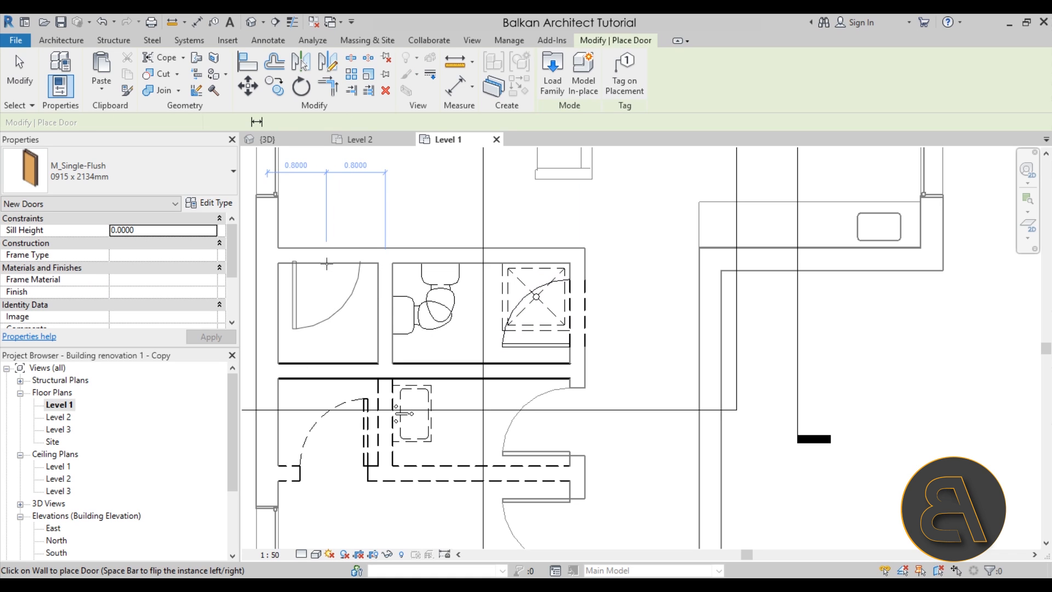
pyautogui.click(333, 263)
pyautogui.scroll(-2, 400, 336)
pyautogui.moveTo(401, 337); pyautogui.dragTo(386, 448, button='middle')
pyautogui.moveTo(391, 357); pyautogui.dragTo(423, 268, button='middle')
pyautogui.moveTo(427, 401); pyautogui.dragTo(421, 307, button='middle')
pyautogui.press('Escape')
pyautogui.press('Escape')
pyautogui.scroll(3, 438, 373)
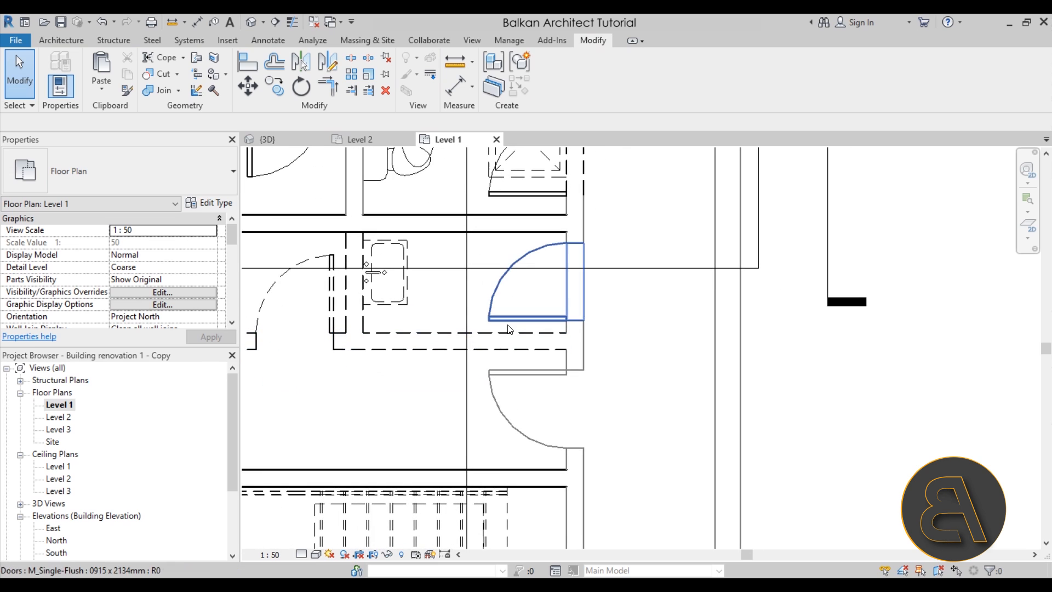
# Demolish the lower of the two existing corridor doors, just above the stair enclosure
pyautogui.moveTo(521, 372); pyautogui.dragTo(521, 392, button='middle')
pyautogui.scroll(-1, 517, 375)
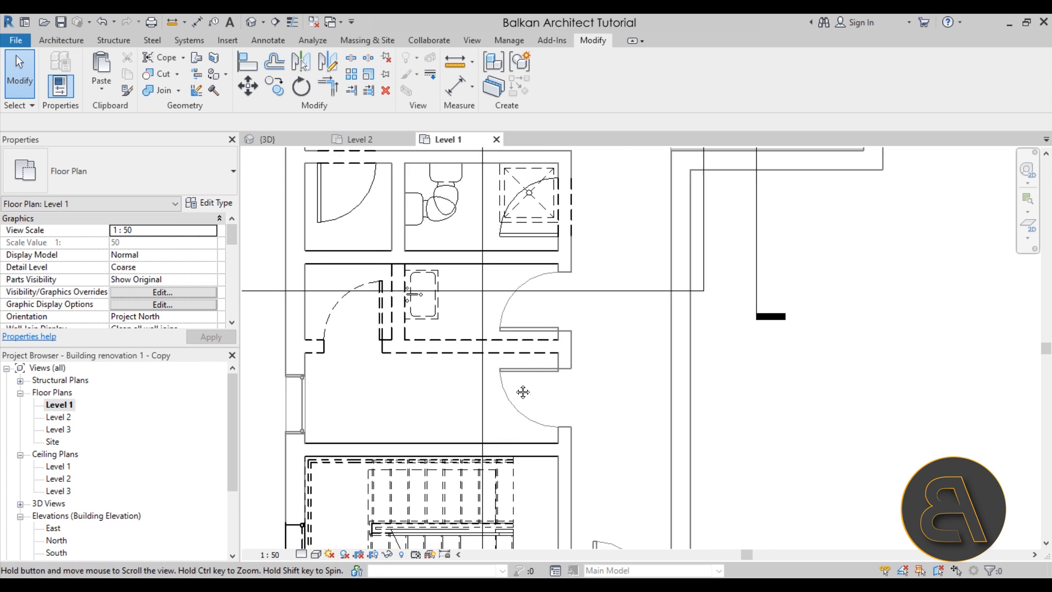
pyautogui.click(219, 96)
pyautogui.click(530, 374)
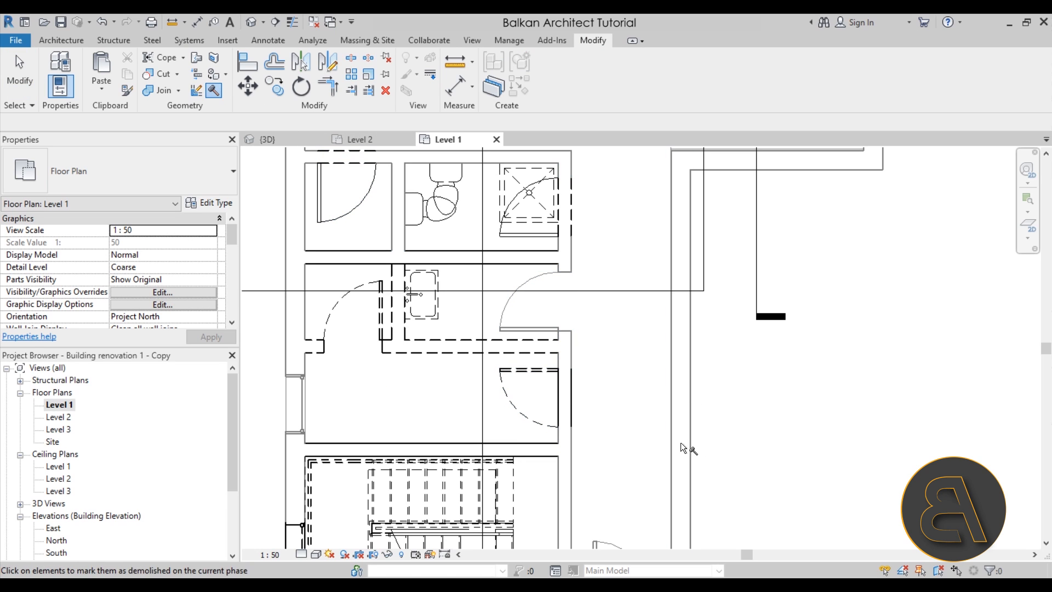
pyautogui.scroll(-1, 626, 455)
pyautogui.scroll(1, 554, 350)
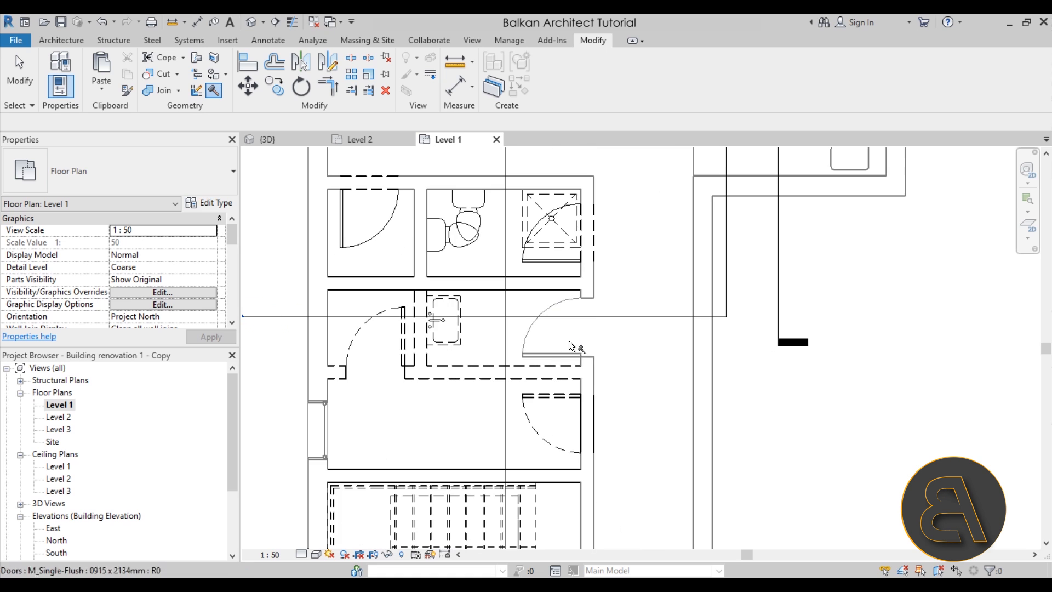
pyautogui.click(539, 327)
pyautogui.scroll(-1, 571, 442)
pyautogui.moveTo(572, 442); pyautogui.dragTo(564, 280, button='middle')
pyautogui.scroll(-1, 613, 325)
pyautogui.moveTo(613, 325); pyautogui.dragTo(522, 424, button='middle')
pyautogui.scroll(-1, 537, 402)
pyautogui.scroll(-1, 553, 398)
pyautogui.press('Escape')
pyautogui.scroll(-1, 531, 435)
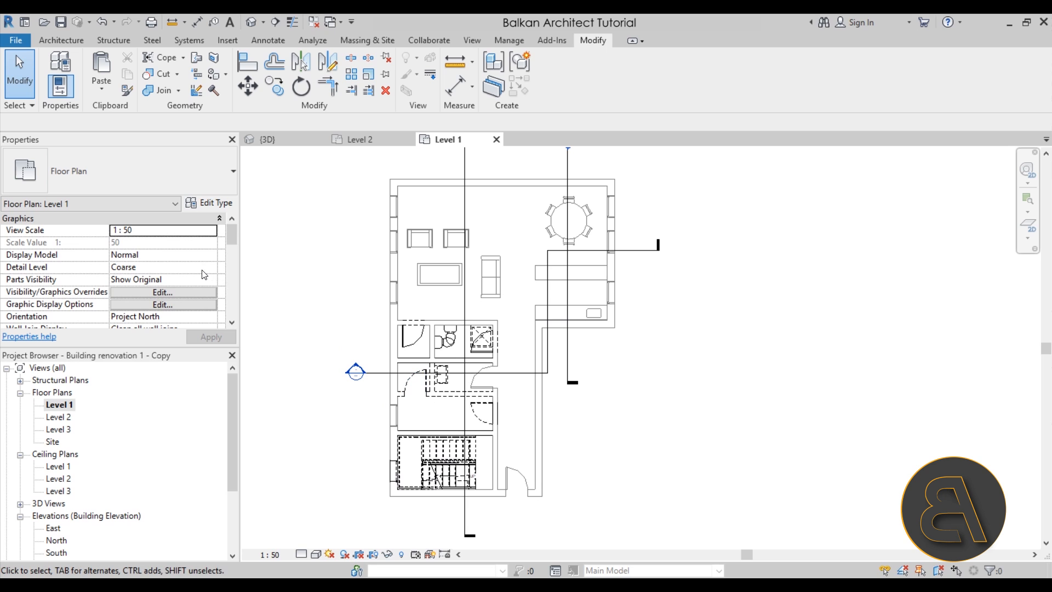
# Set the Level 1 plan's phase filter to Show Complete and examine the finished layout around the bathroom and stair
pyautogui.scroll(-5, 203, 274)
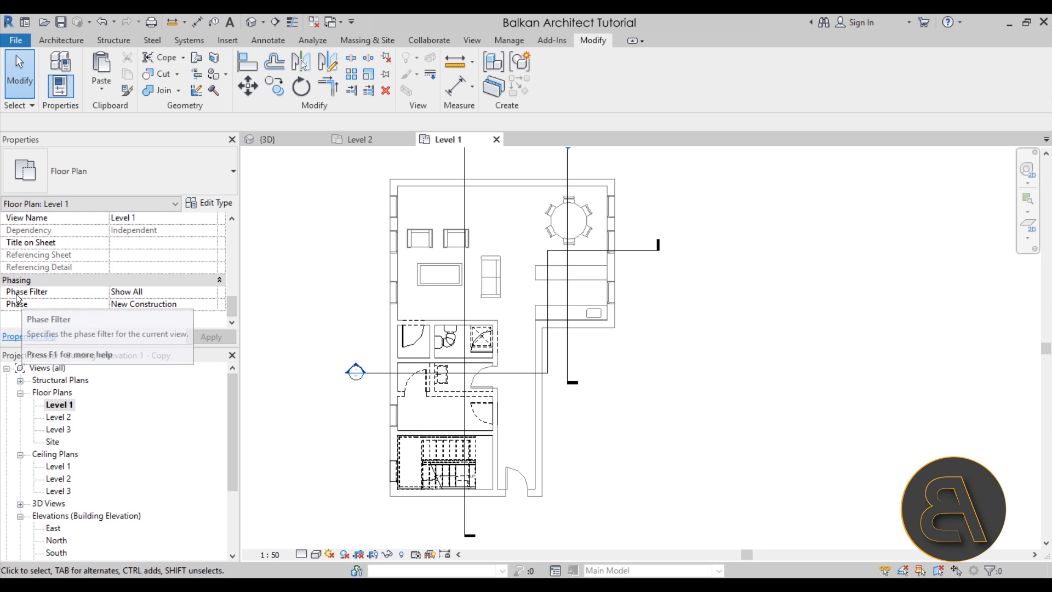
pyautogui.moveTo(423, 454); pyautogui.dragTo(403, 452, button='middle')
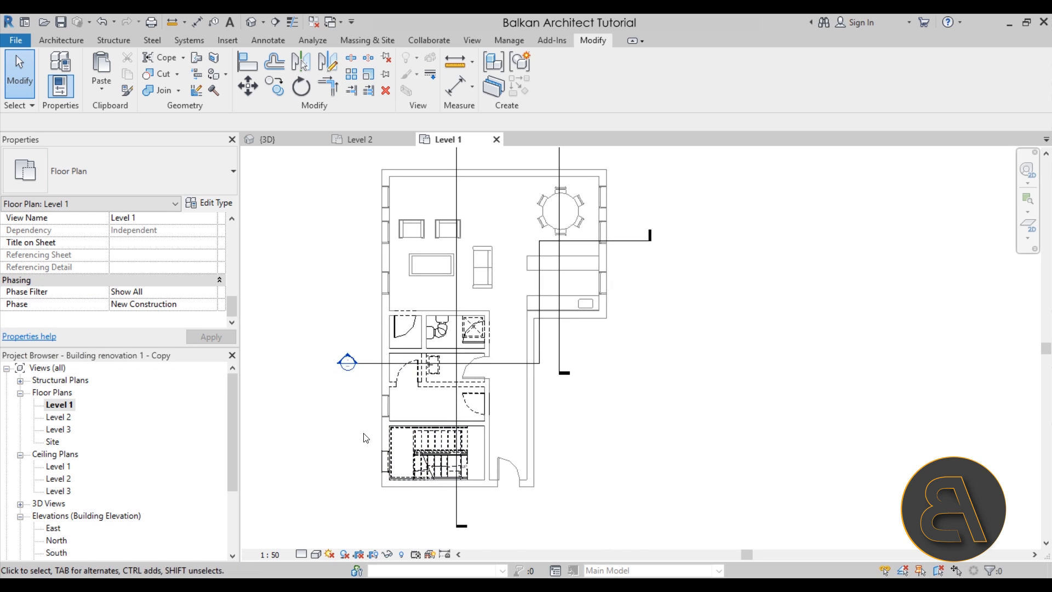
pyautogui.click(211, 295)
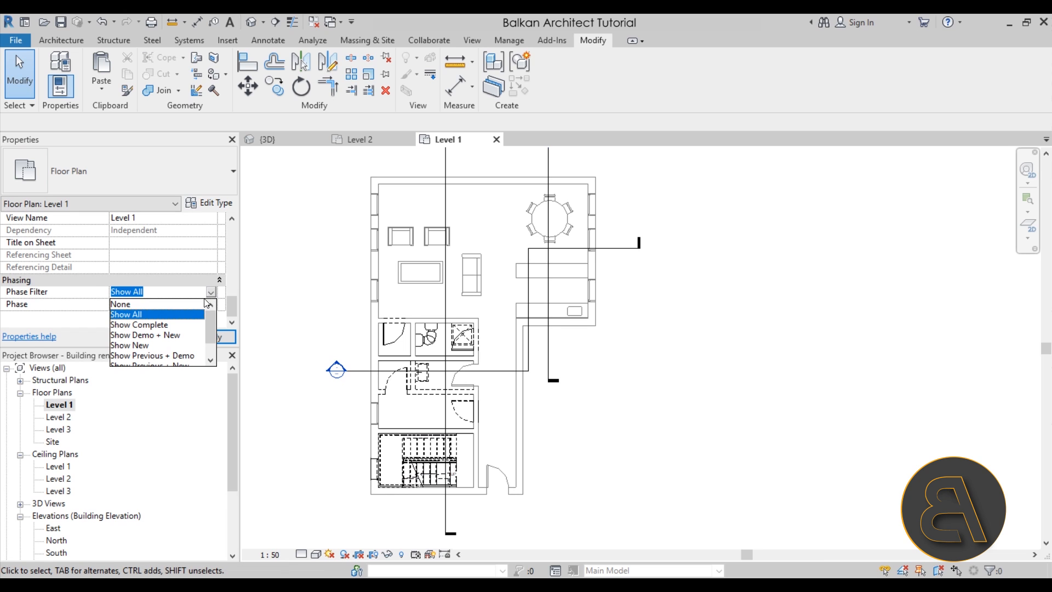
pyautogui.click(155, 327)
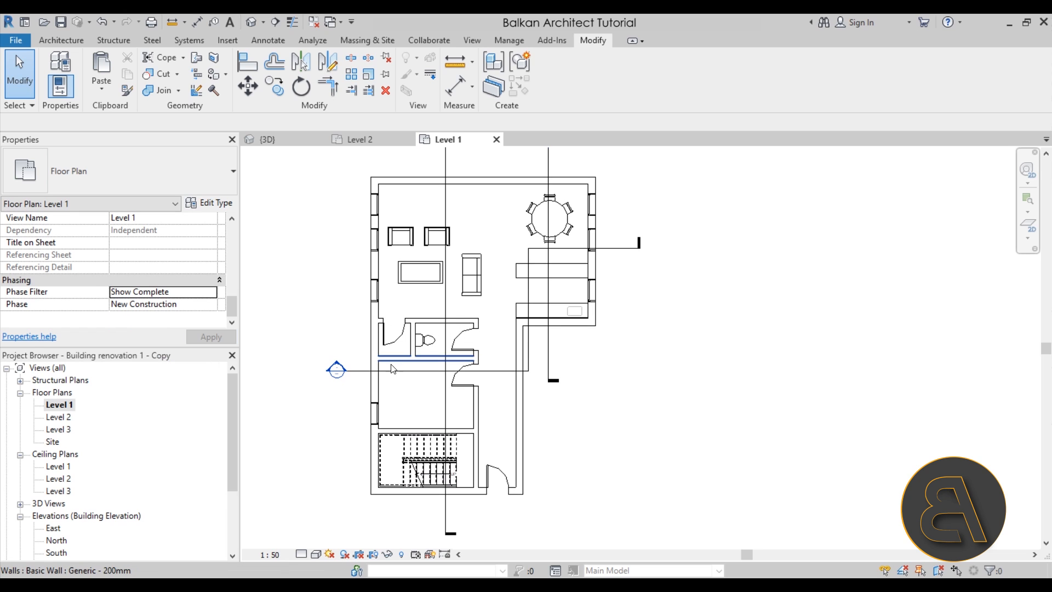
pyautogui.scroll(2, 422, 412)
pyautogui.moveTo(421, 412); pyautogui.dragTo(430, 388, button='middle')
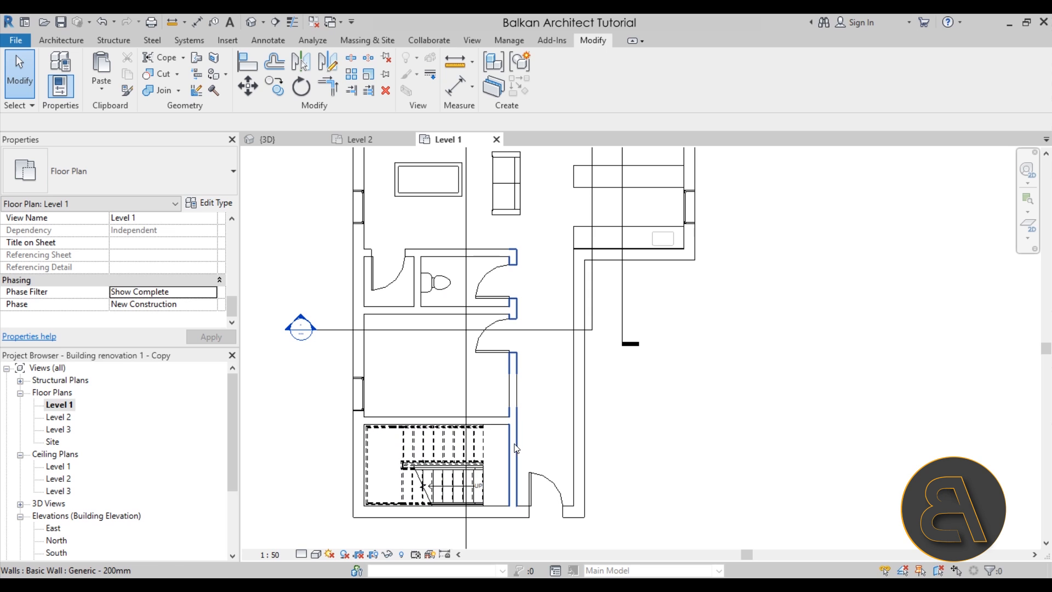
# Set the phase filter back to Show All and split the corridor wall where the new stair wall meets it
pyautogui.click(211, 293)
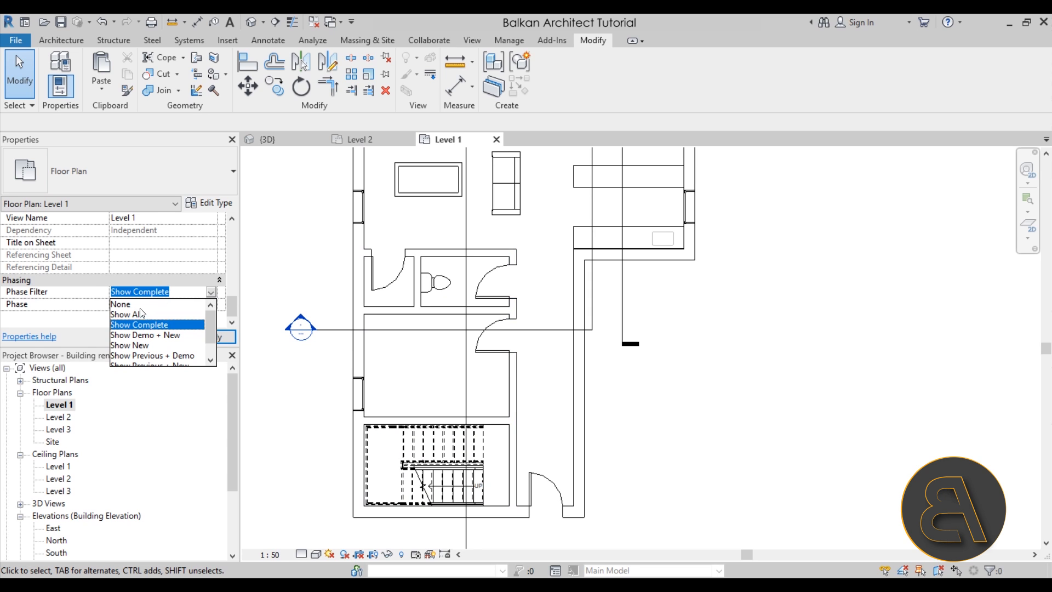
pyautogui.click(141, 313)
pyautogui.scroll(2, 611, 507)
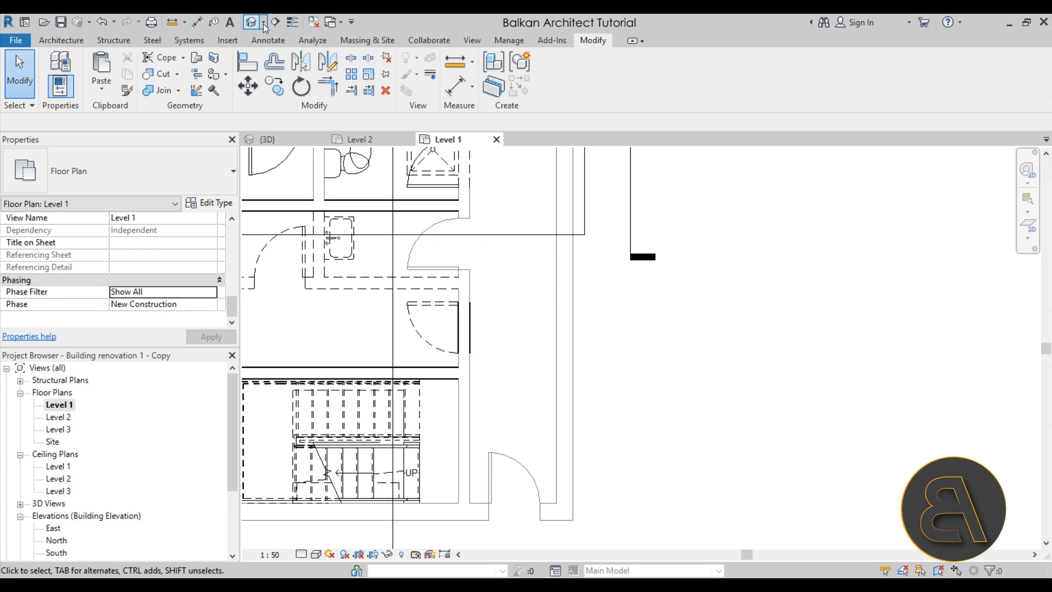
pyautogui.click(357, 62)
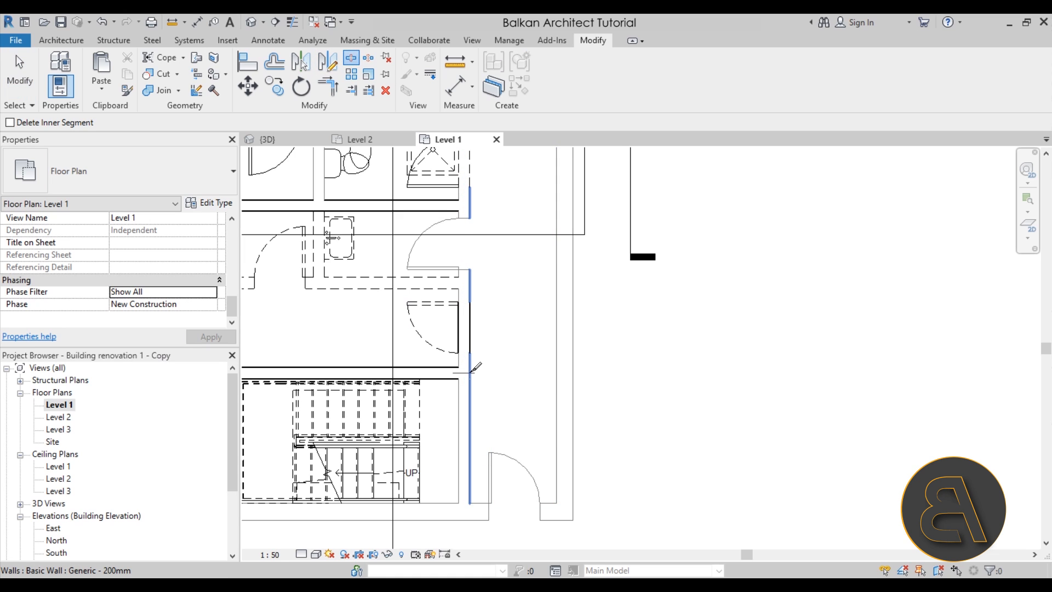
pyautogui.click(464, 373)
pyautogui.press('Escape')
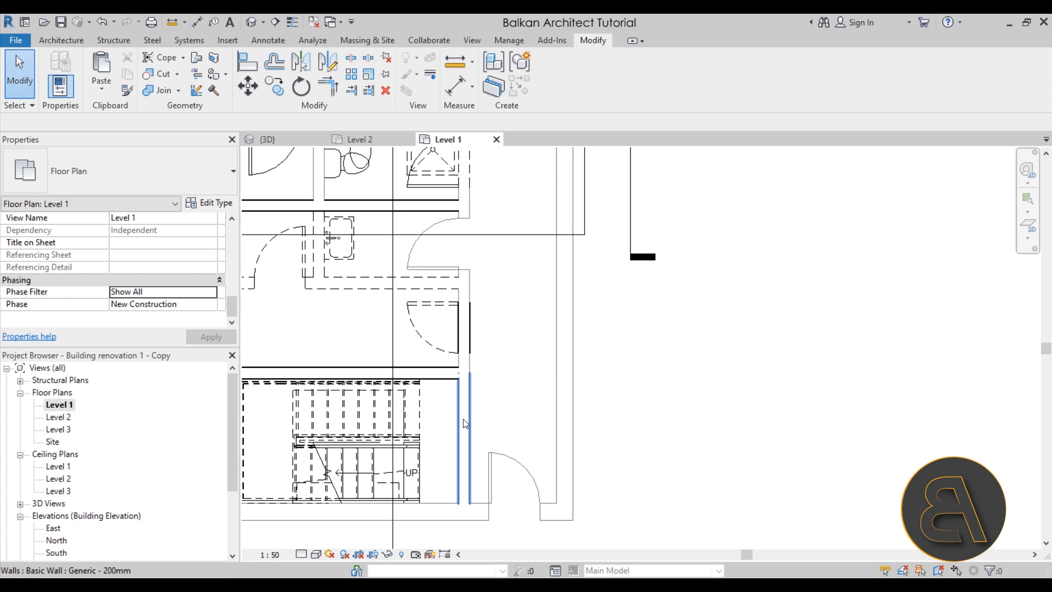
# Demolish the corridor wall segment beside the stair, below the split
pyautogui.click(214, 91)
pyautogui.click(457, 442)
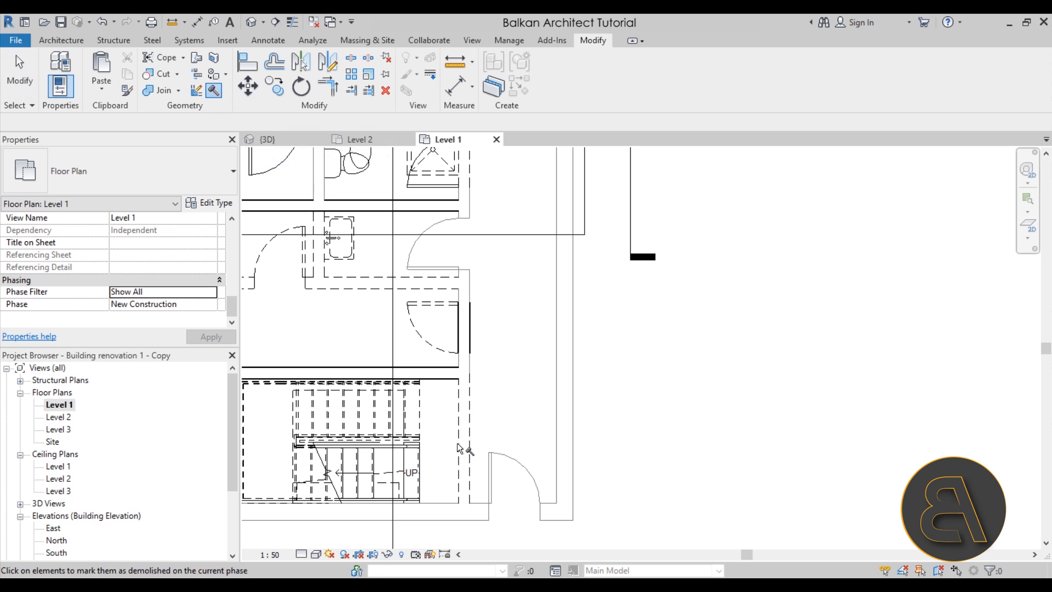
pyautogui.press('Escape')
pyautogui.scroll(3, 469, 400)
pyautogui.scroll(-5, 469, 400)
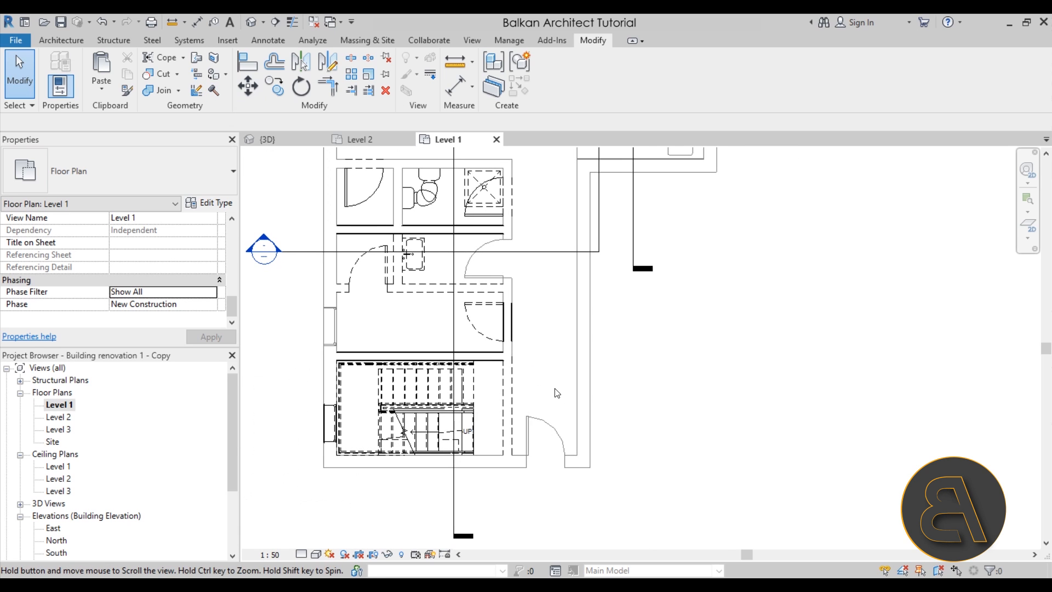
# Set the phase filter to Show Complete and close the corner between the new stair wall and the remaining corridor wall
pyautogui.click(210, 292)
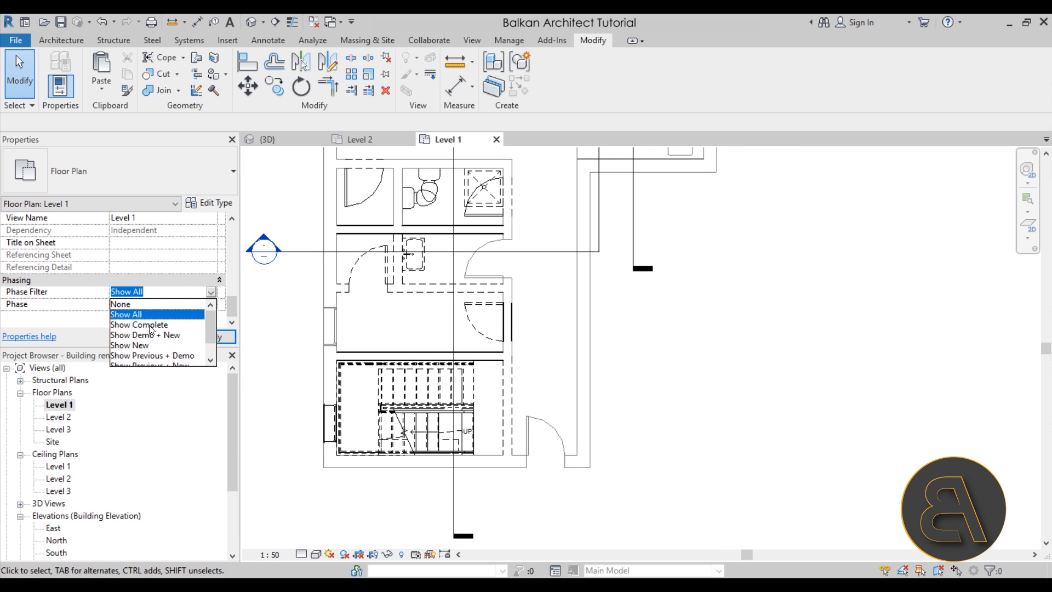
pyautogui.click(151, 325)
pyautogui.scroll(3, 512, 353)
pyautogui.click(493, 355)
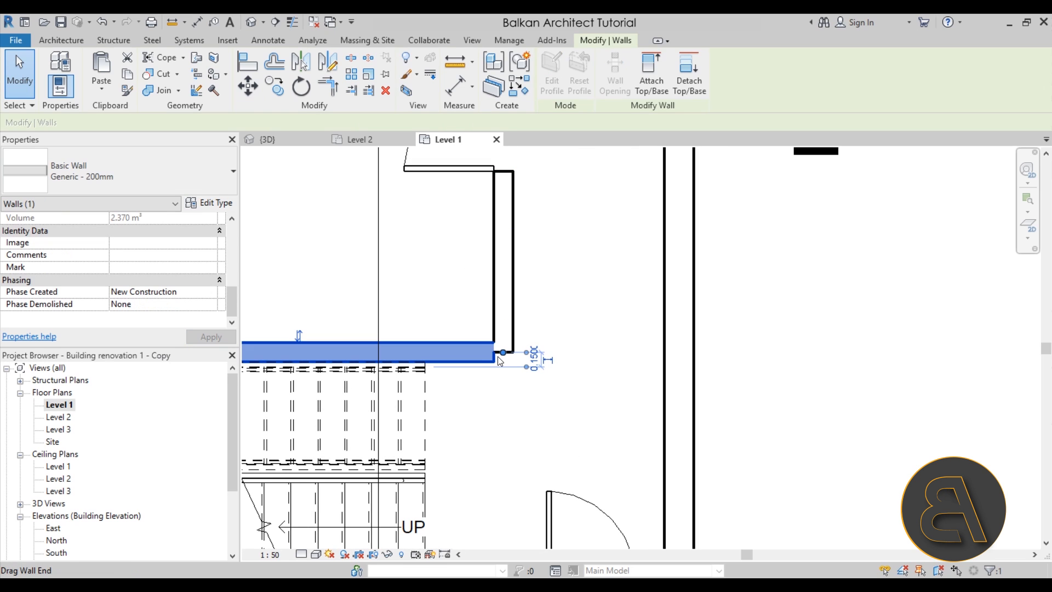
pyautogui.click(510, 345)
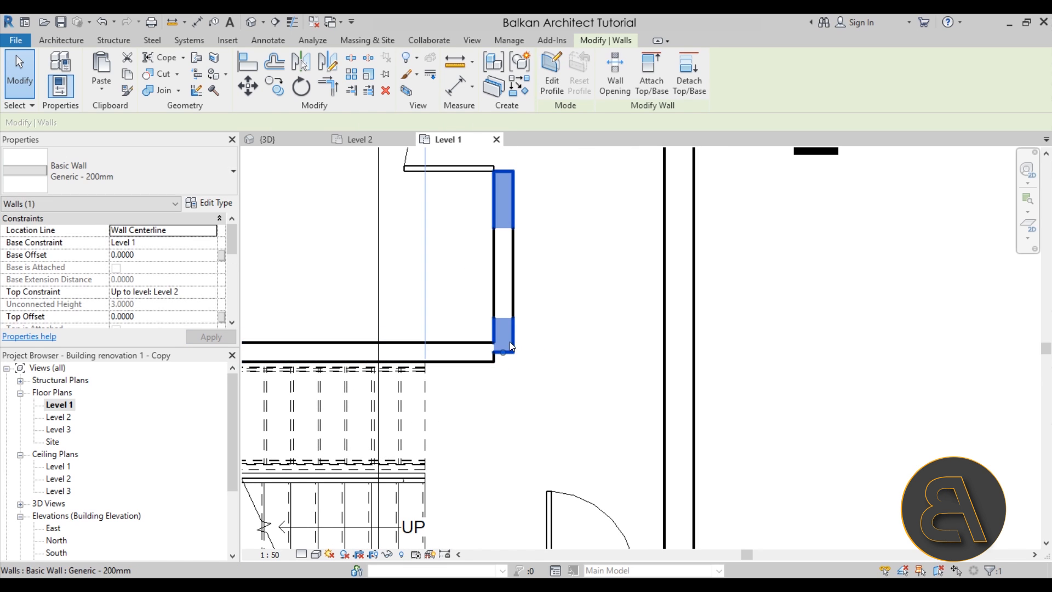
pyautogui.click(543, 376)
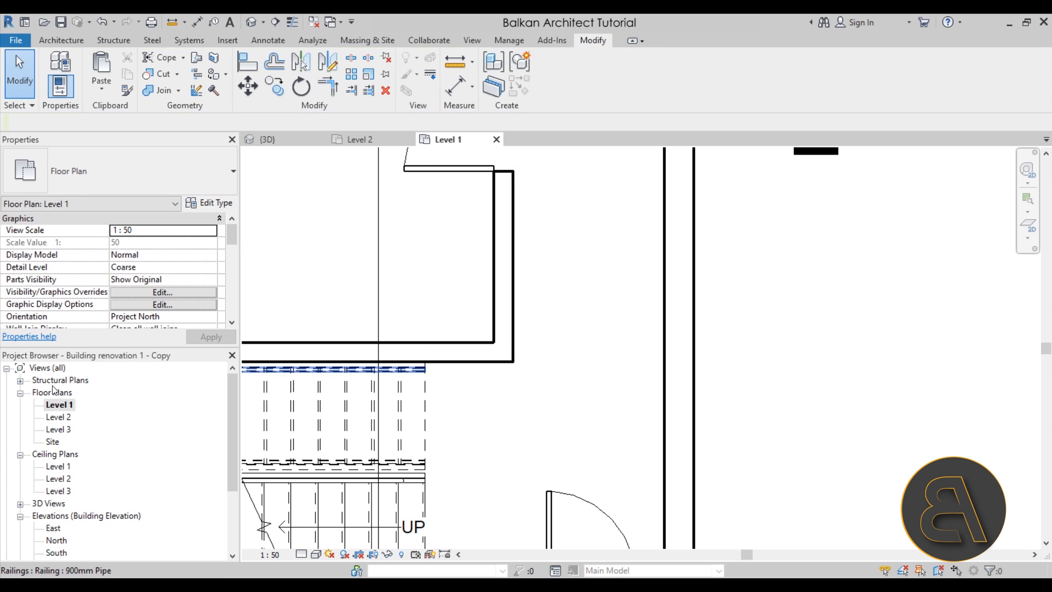
# Set the phase filter back to Show All and try to adjust the upper end of the demolished corridor wall segment
pyautogui.scroll(-6, 174, 300)
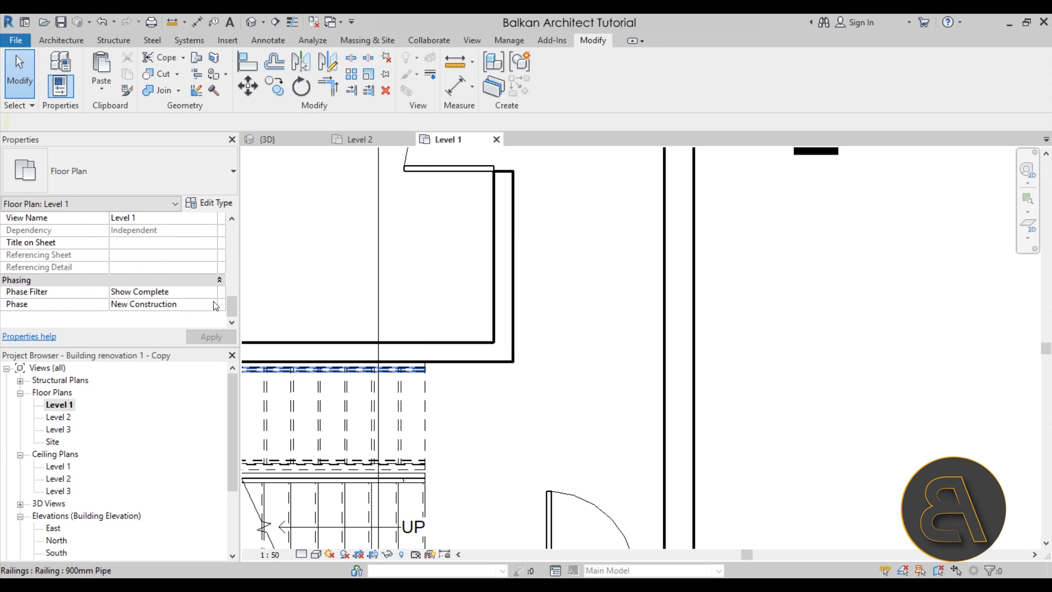
pyautogui.click(213, 294)
pyautogui.click(130, 314)
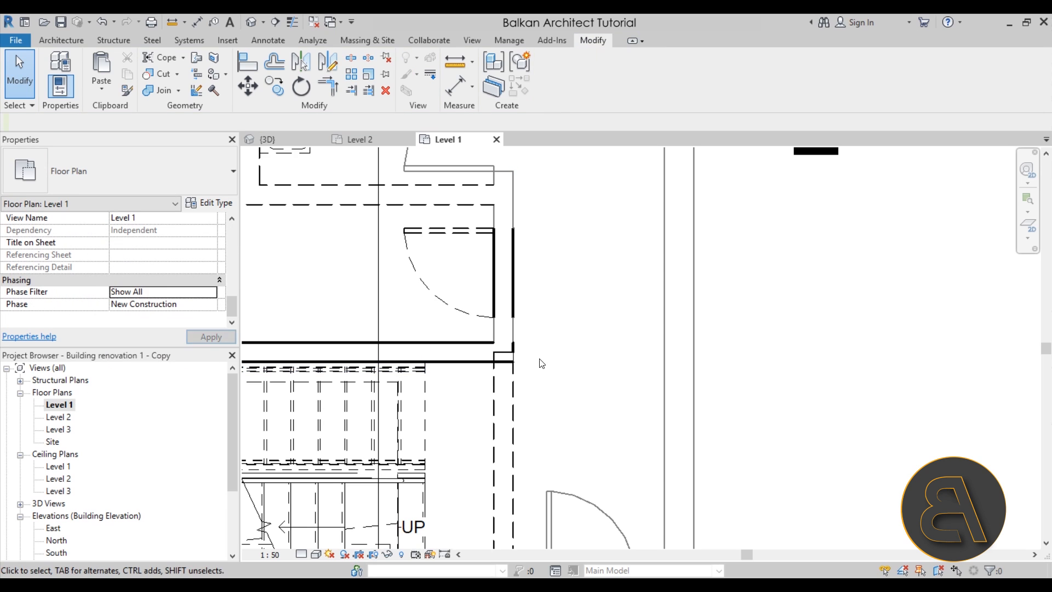
pyautogui.click(502, 359)
pyautogui.moveTo(502, 356); pyautogui.dragTo(502, 357)
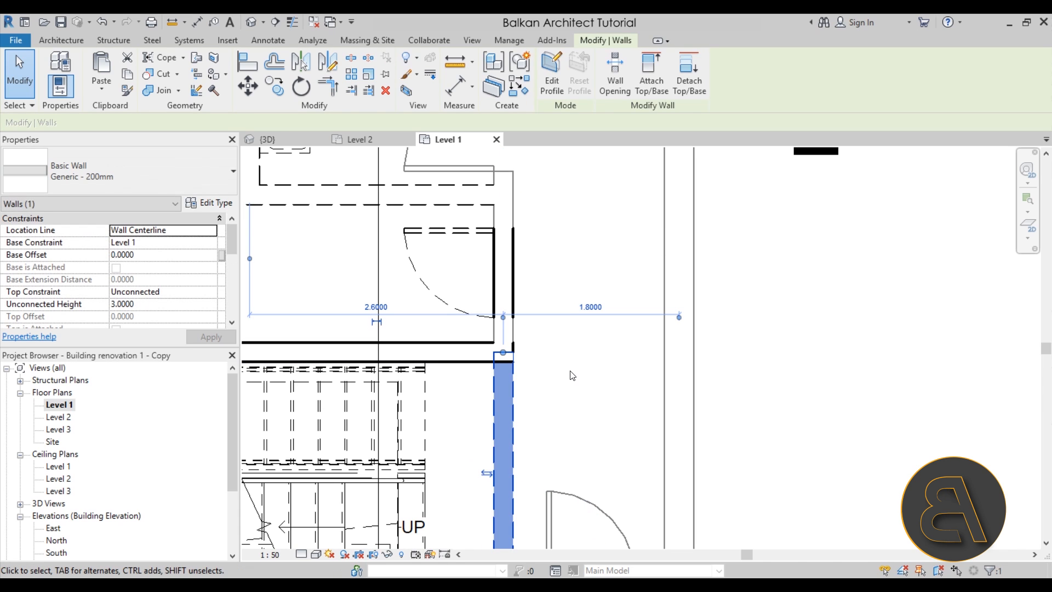
pyautogui.press('Escape')
pyautogui.scroll(-4, 515, 394)
pyautogui.moveTo(594, 347); pyautogui.dragTo(480, 439, button='middle')
pyautogui.moveTo(530, 404); pyautogui.dragTo(536, 437, button='middle')
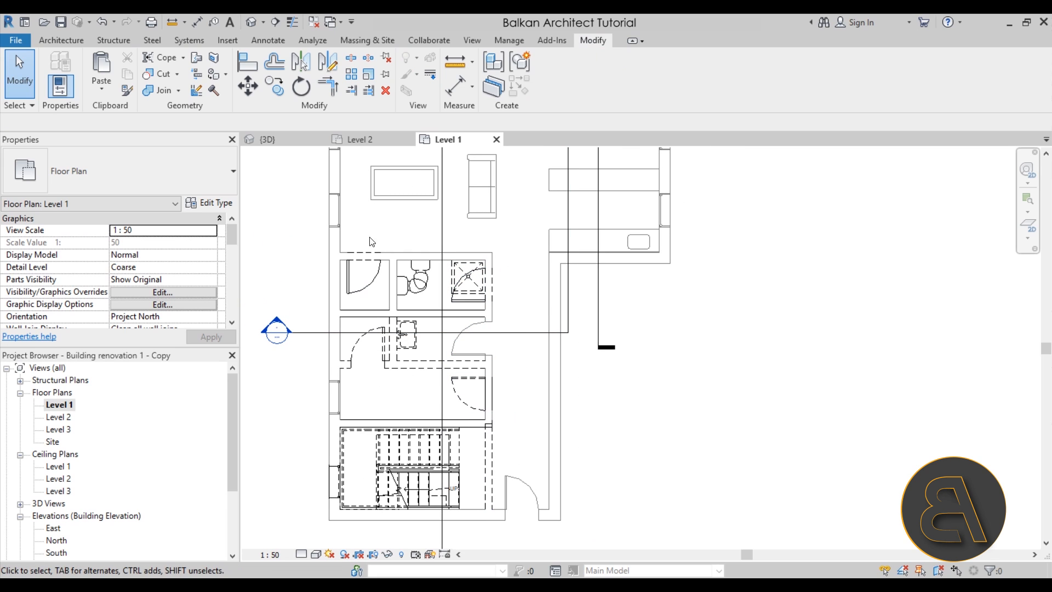
pyautogui.scroll(-6, 199, 283)
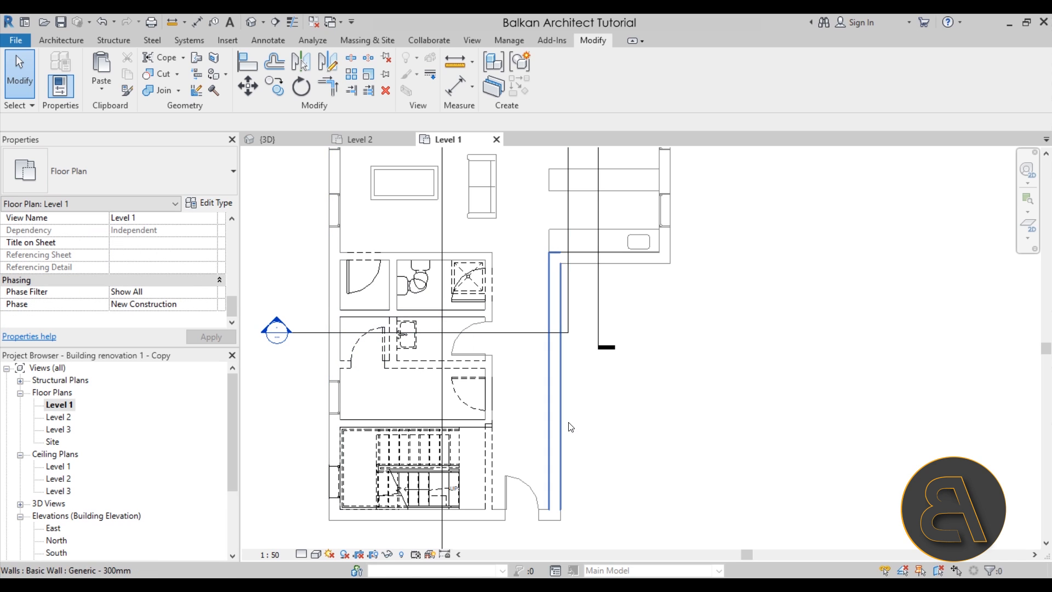
pyautogui.scroll(-3, 554, 383)
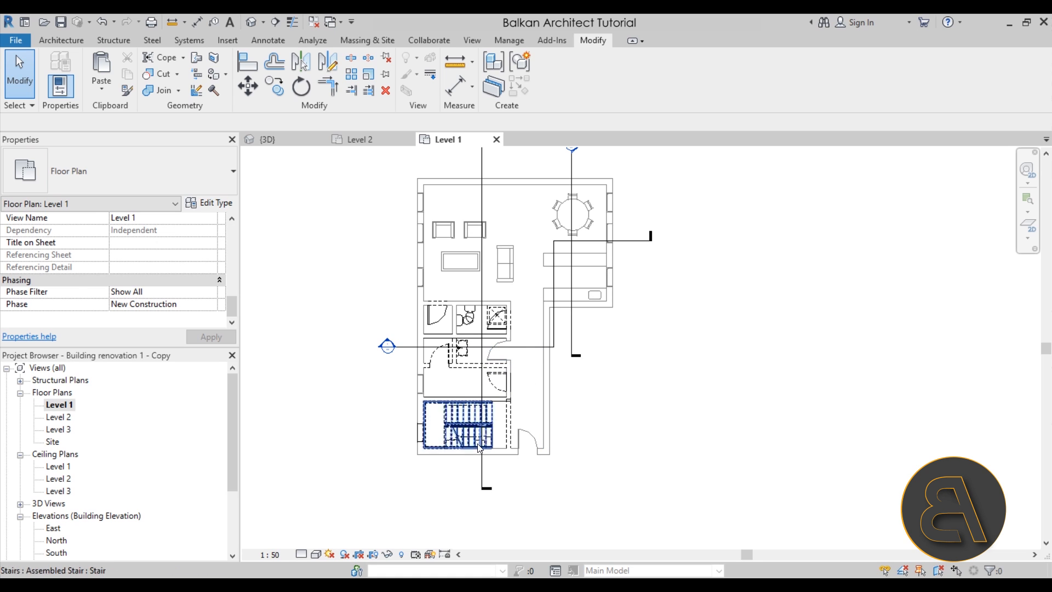
# Open the Level 2 floor plan and start editing the boundary of its concrete metal deck floor
pyautogui.doubleClick(63, 417)
pyautogui.moveTo(570, 401); pyautogui.dragTo(566, 393, button='middle')
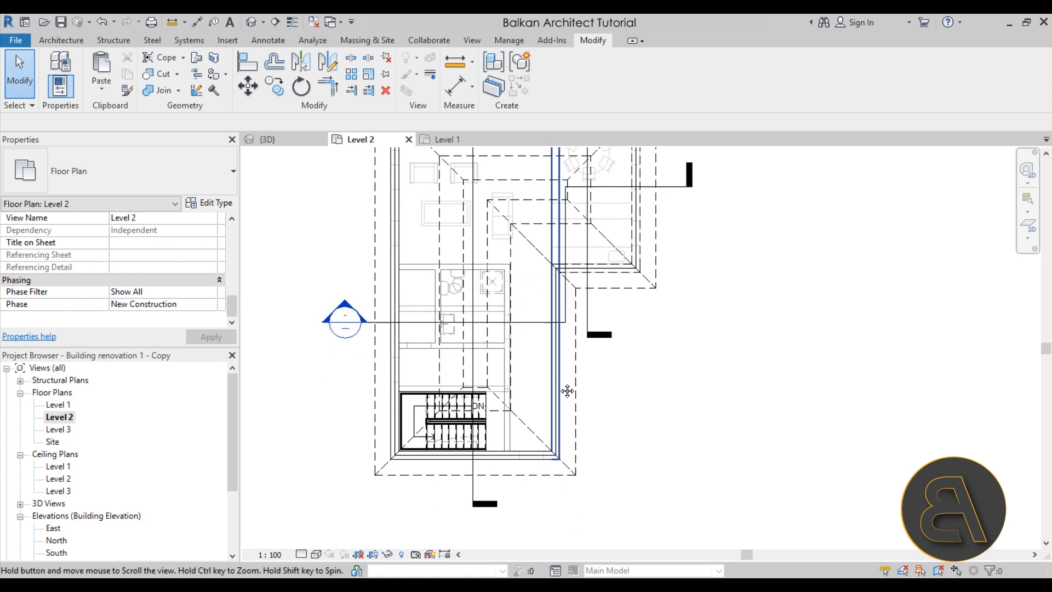
pyautogui.scroll(3, 419, 370)
pyautogui.press('Tab')
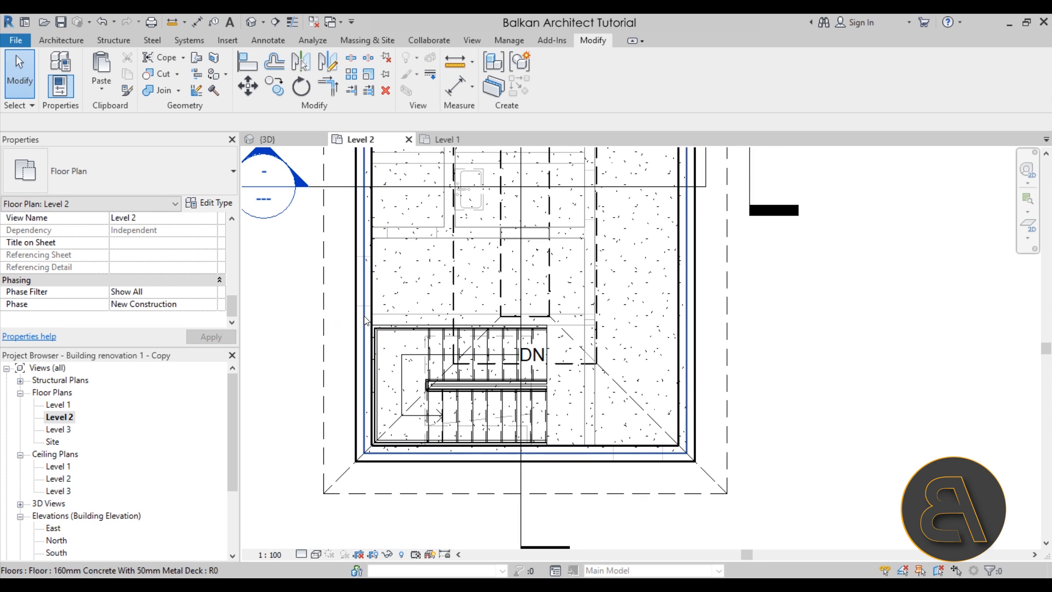
pyautogui.click(366, 320)
pyautogui.click(552, 93)
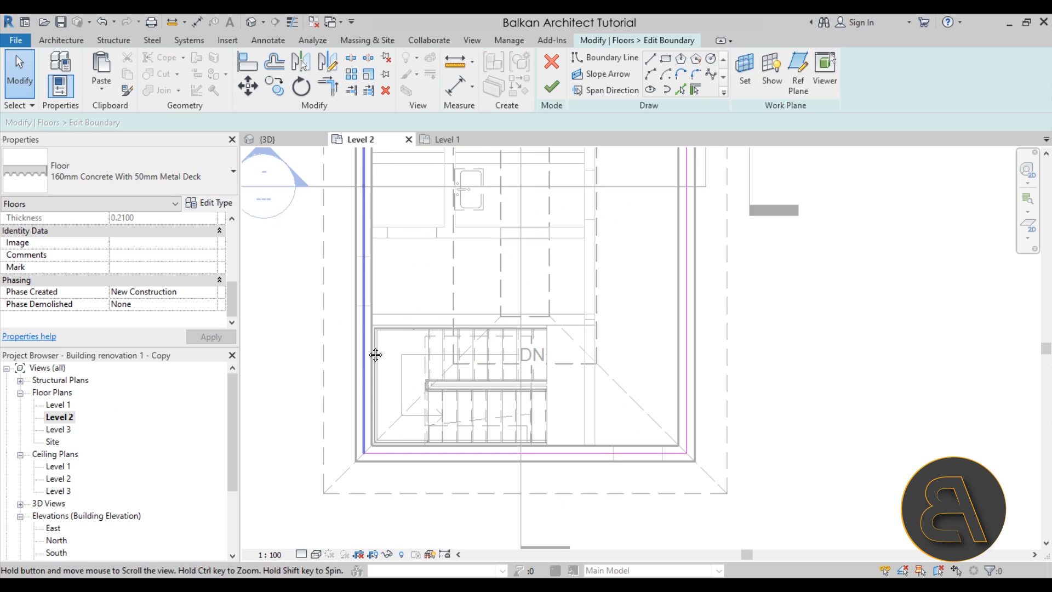
# Draw boundary lines from the stair's upper right corner down to the middle railing, then about 2.45 m across to the right exterior wall
pyautogui.click(651, 60)
pyautogui.scroll(3, 539, 386)
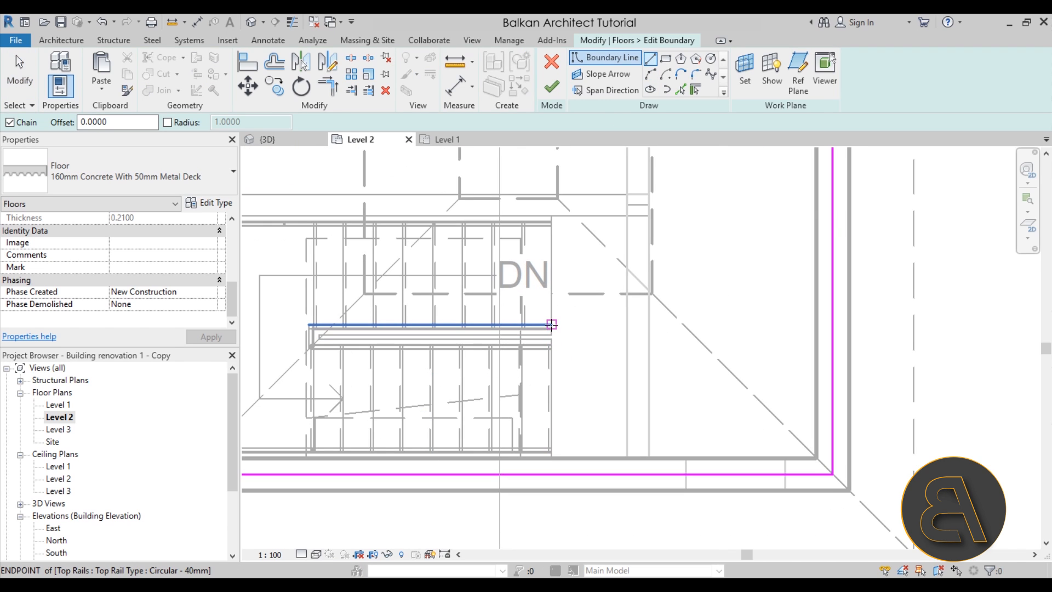
pyautogui.scroll(1, 551, 325)
pyautogui.moveTo(495, 251); pyautogui.dragTo(523, 312, button='middle')
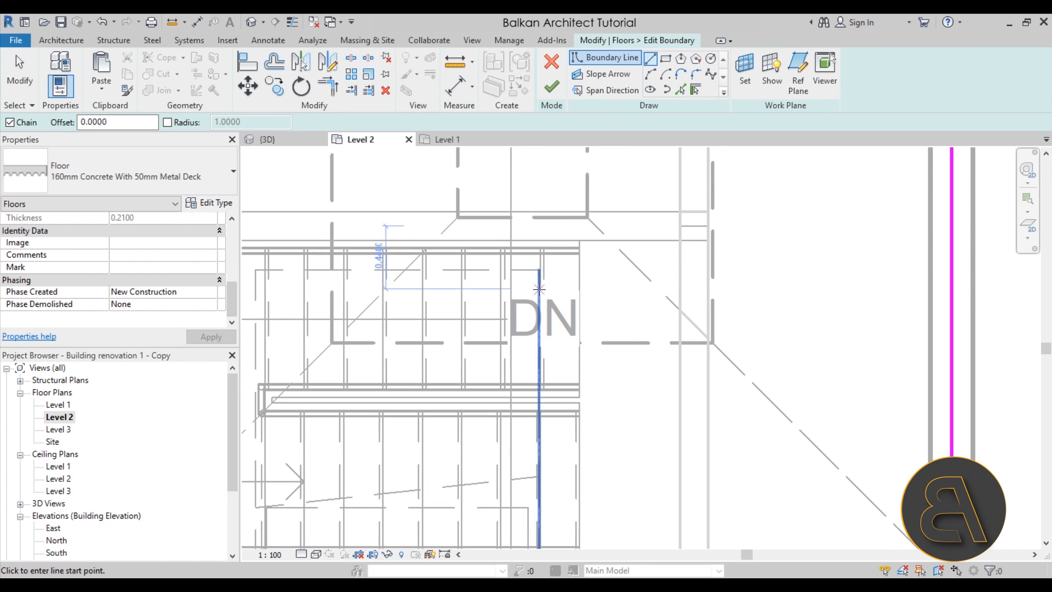
pyautogui.click(579, 240)
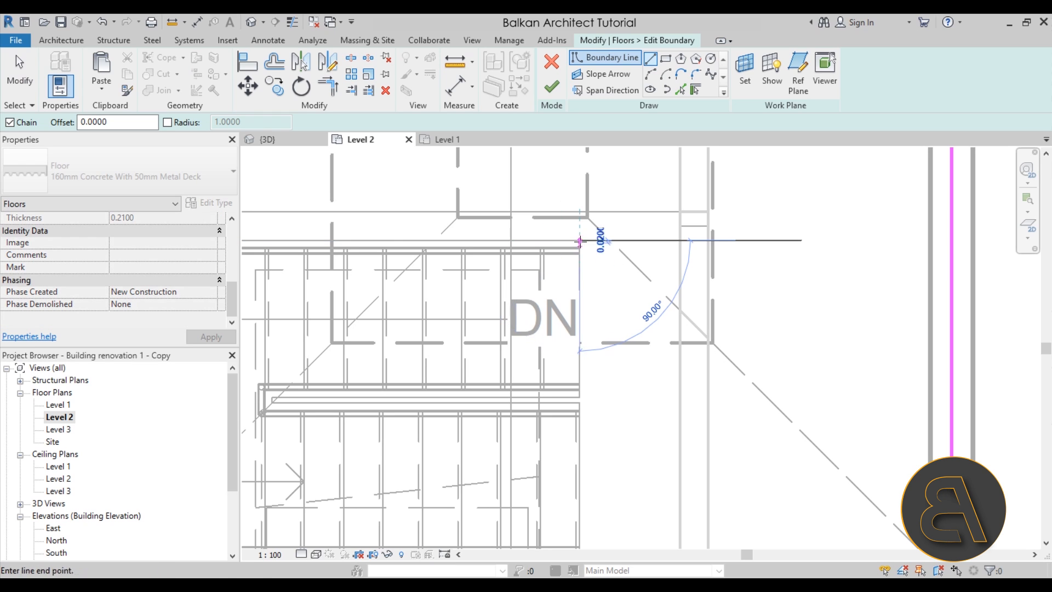
pyautogui.click(581, 385)
pyautogui.scroll(-1, 582, 386)
pyautogui.scroll(-1, 597, 388)
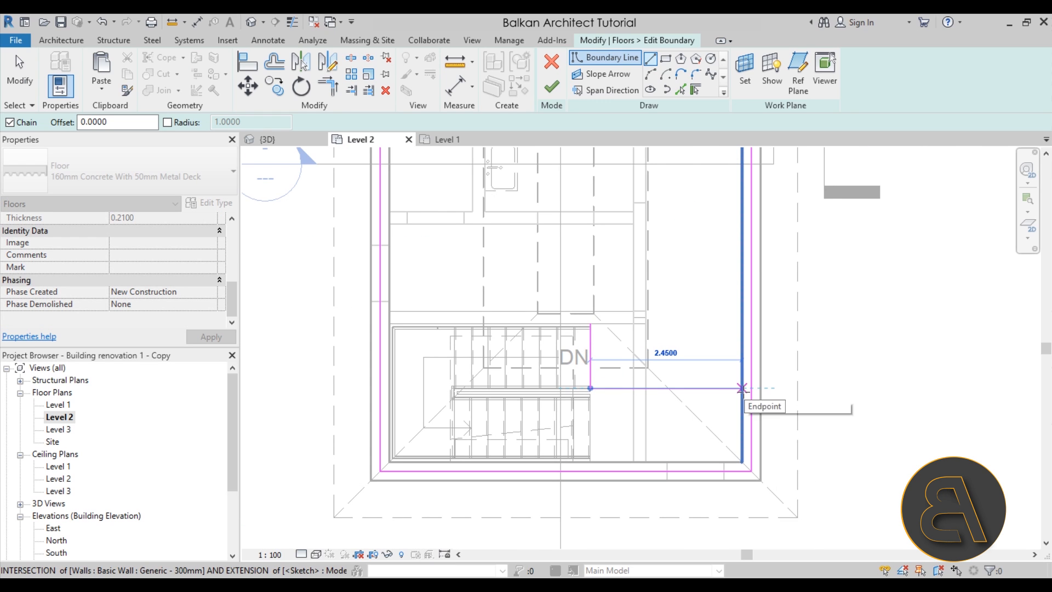
pyautogui.click(742, 387)
pyautogui.press('Escape')
# Draw a horizontal boundary line from the stair's upper right corner to the left exterior wall
pyautogui.click(590, 324)
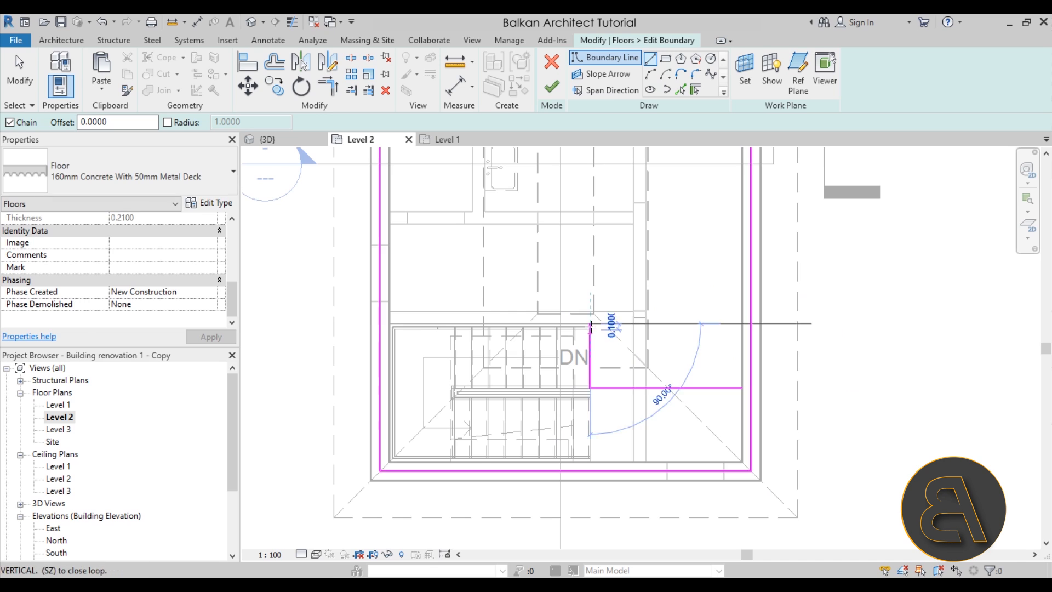
pyautogui.click(371, 323)
pyautogui.press('Escape')
pyautogui.press('Escape')
pyautogui.scroll(-2, 423, 380)
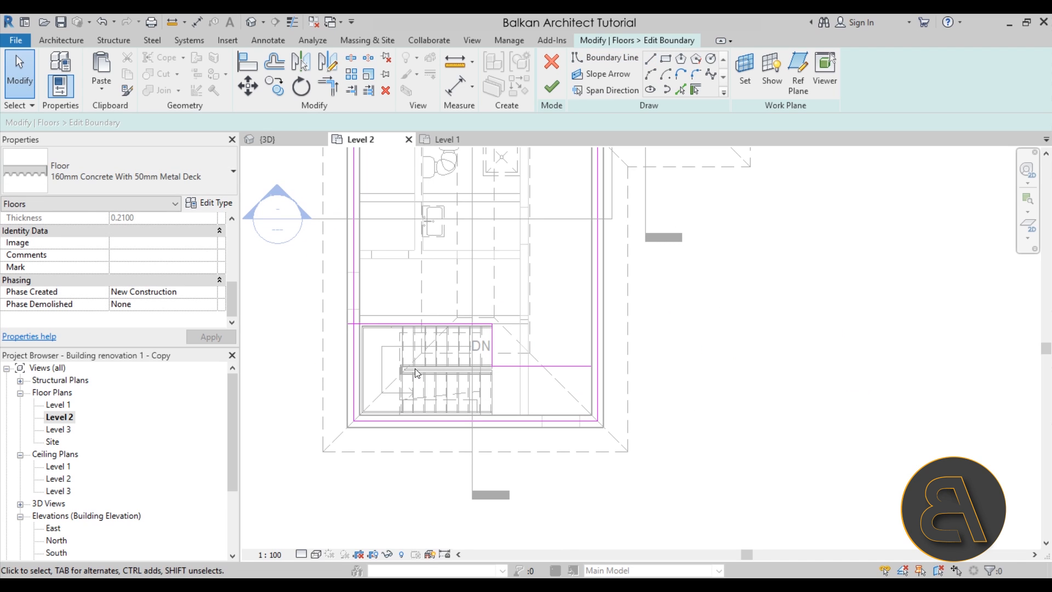
# Trim the new boundary lines to the floor's left and right edges and delete the leftover boundary lines around the stair
pyautogui.press('t')
pyautogui.press('r')
pyautogui.click(359, 311)
pyautogui.click(547, 362)
pyautogui.click(598, 342)
pyautogui.press('Escape')
pyautogui.moveTo(667, 461); pyautogui.dragTo(301, 421)
pyautogui.press('Delete')
# Finish the floor boundary edit and decline attaching the walls to the floor's bottom
pyautogui.scroll(-2, 560, 319)
pyautogui.moveTo(565, 316); pyautogui.dragTo(551, 344, button='middle')
pyautogui.click(551, 87)
pyautogui.scroll(-2, 697, 441)
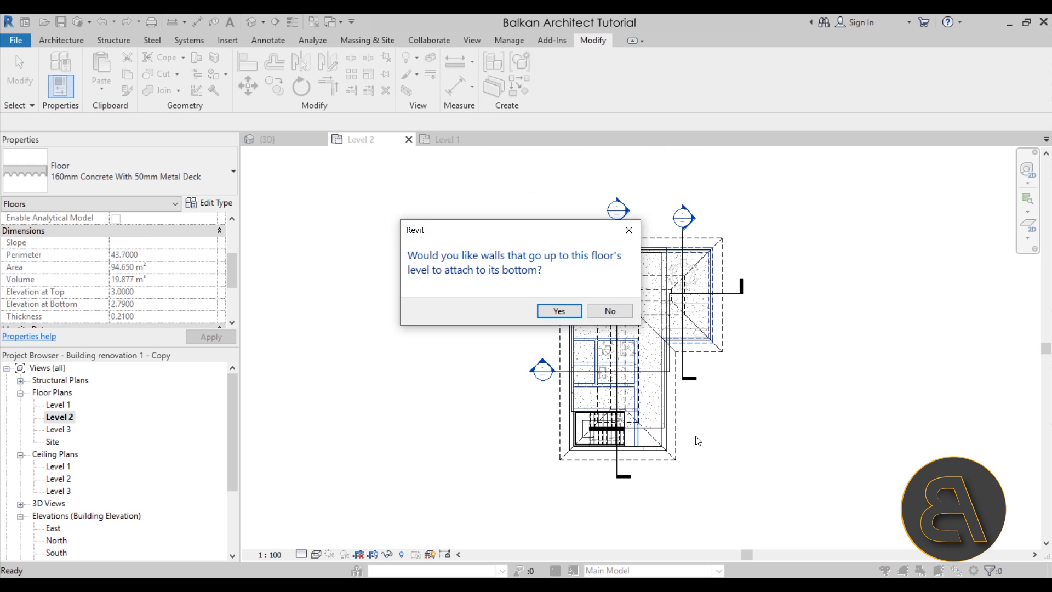
pyautogui.click(600, 313)
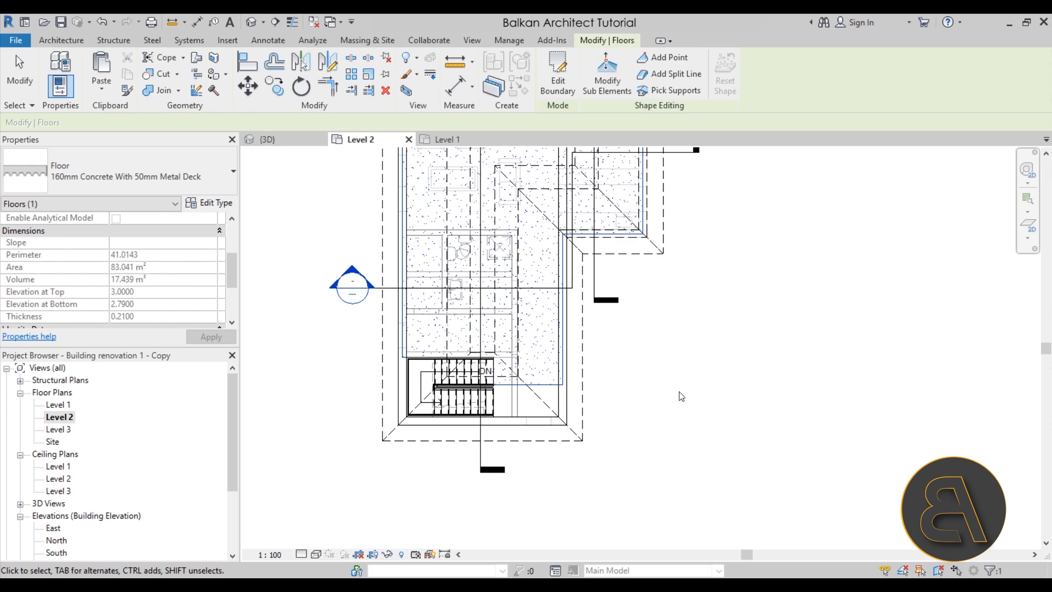
pyautogui.click(687, 428)
# Set the Level 2 view's phase filter to Show Complete
pyautogui.scroll(-1, 640, 375)
pyautogui.moveTo(639, 375); pyautogui.dragTo(590, 431, button='middle')
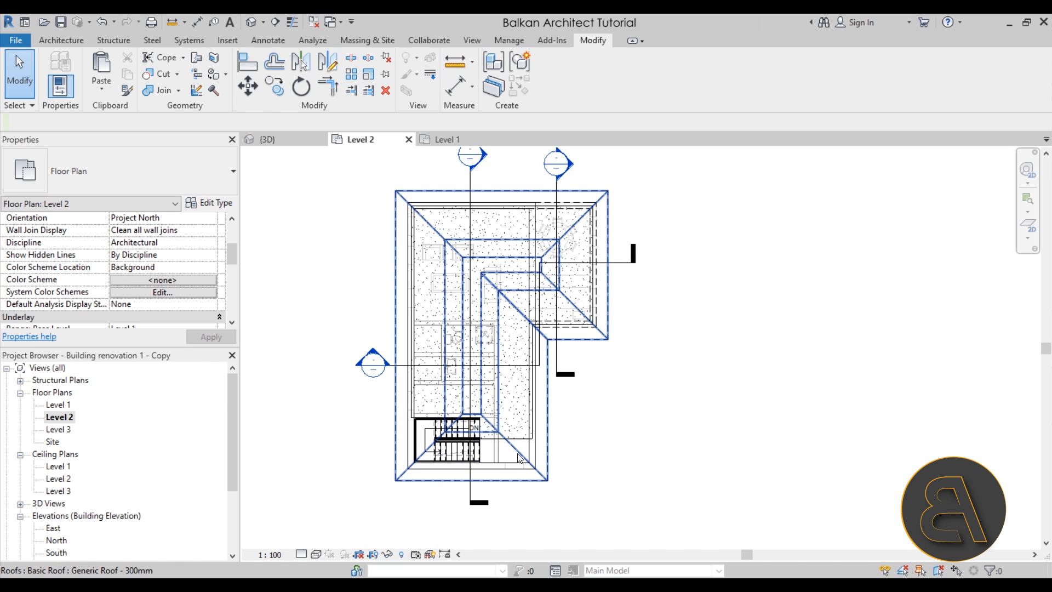
pyautogui.moveTo(613, 406); pyautogui.dragTo(597, 421, button='middle')
pyautogui.scroll(3, 493, 225)
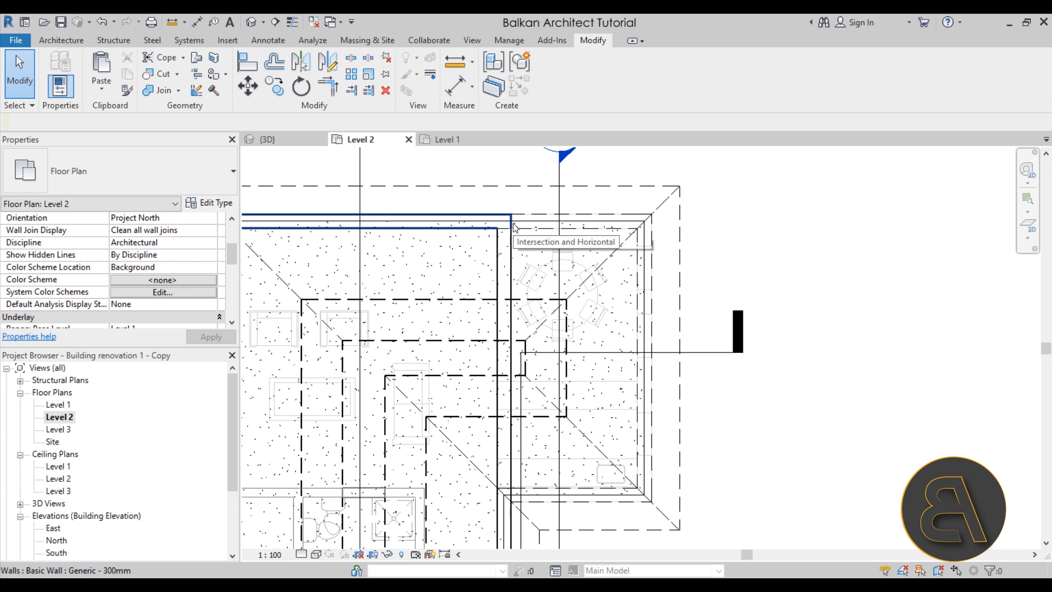
pyautogui.click(70, 41)
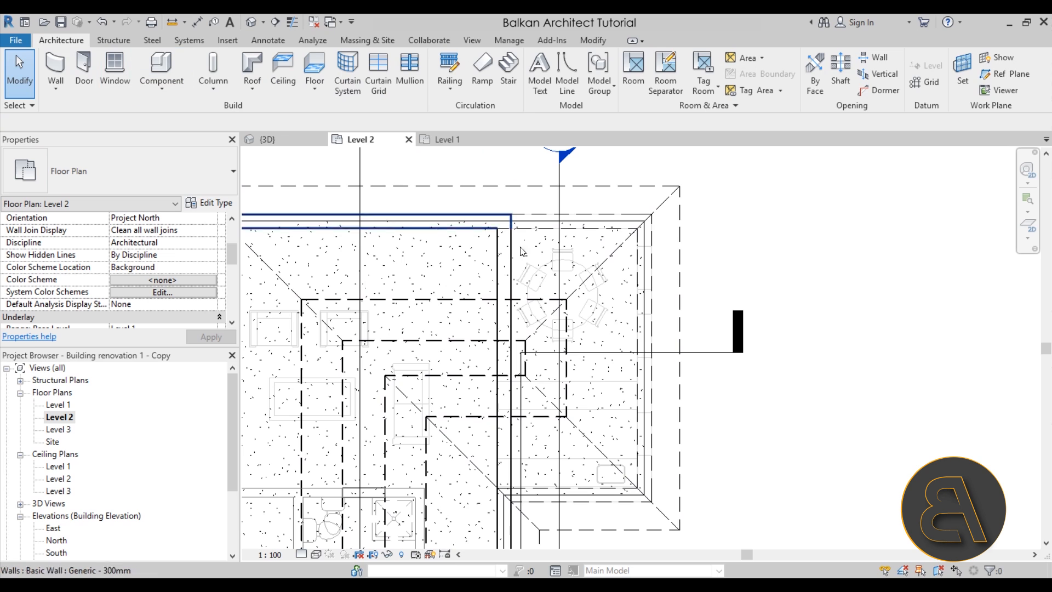
pyautogui.scroll(-3, 666, 258)
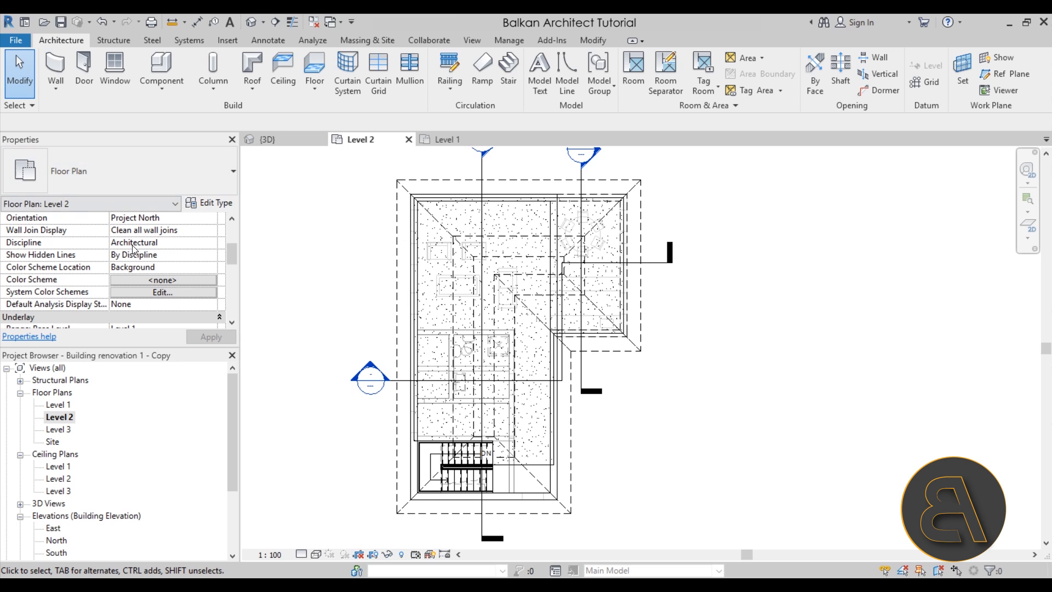
pyautogui.scroll(-10, 186, 292)
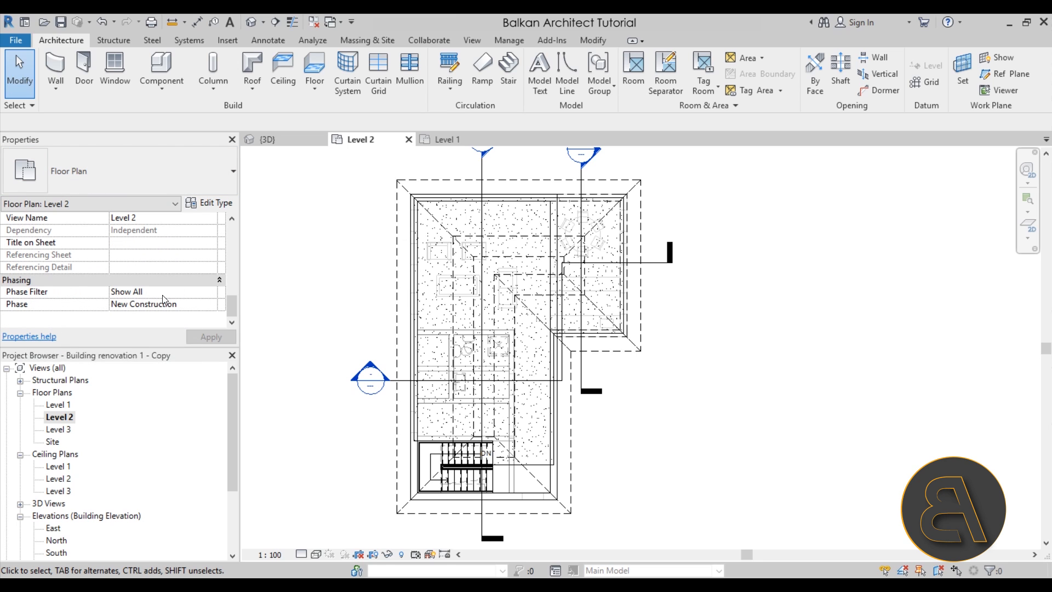
pyautogui.click(211, 293)
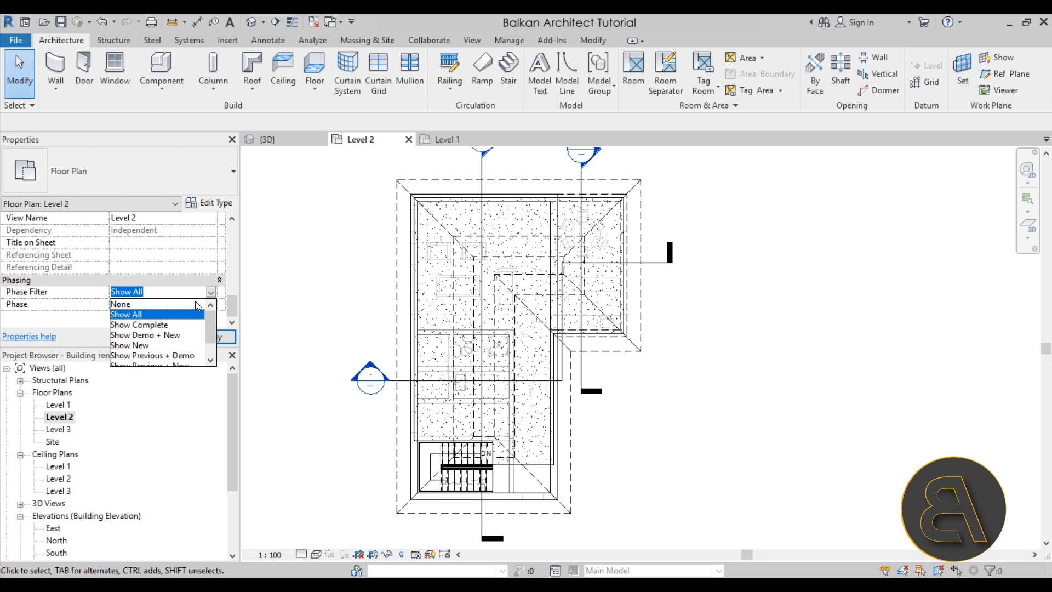
pyautogui.click(153, 325)
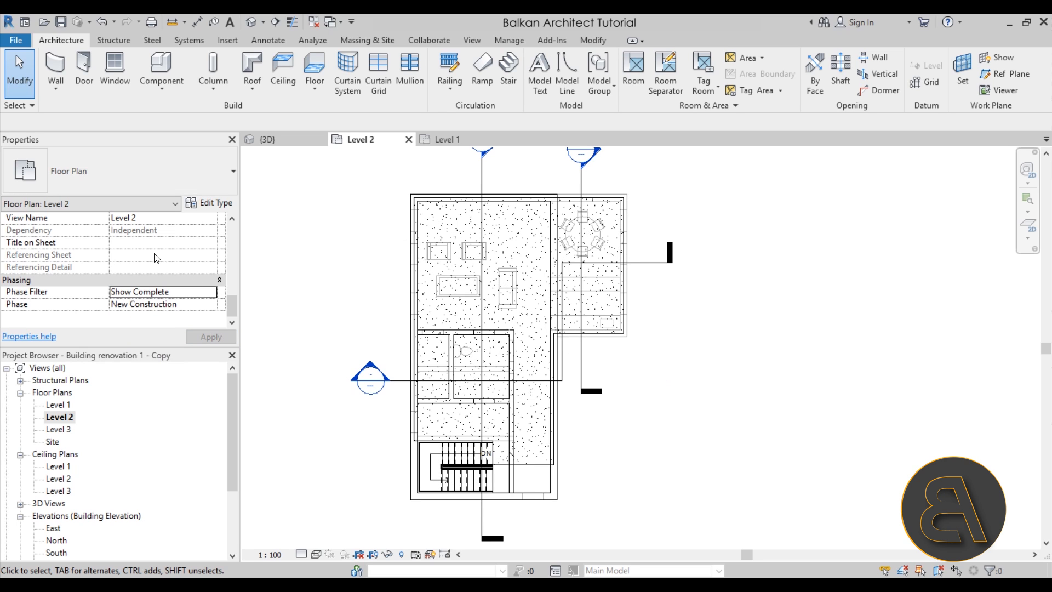
# Set the base level of the Level 2 view's underlay to None
pyautogui.scroll(3, 157, 257)
pyautogui.scroll(-5, 150, 271)
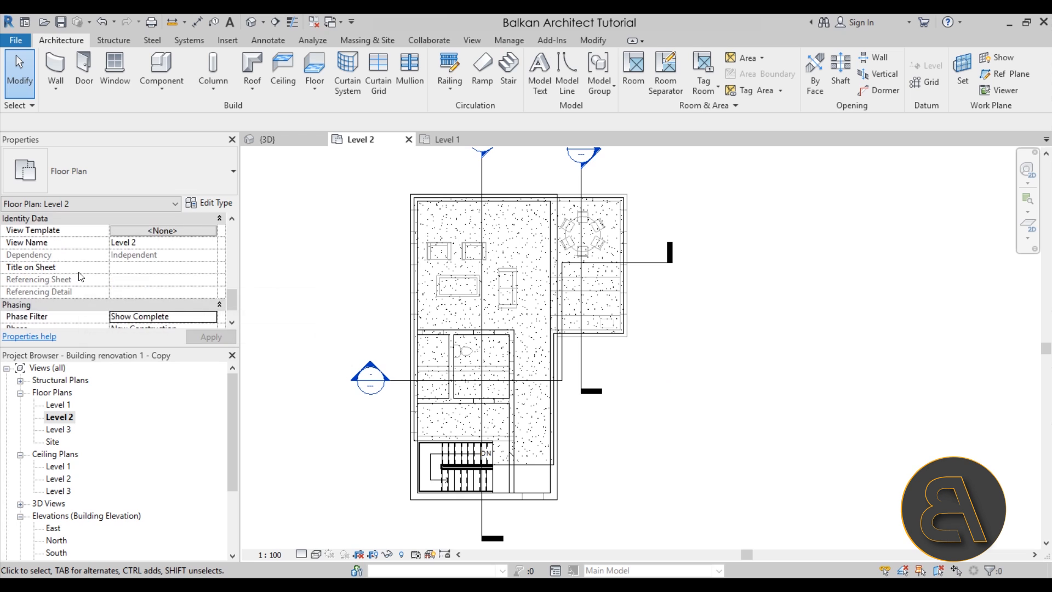
pyautogui.scroll(6, 78, 271)
pyautogui.scroll(2, 79, 276)
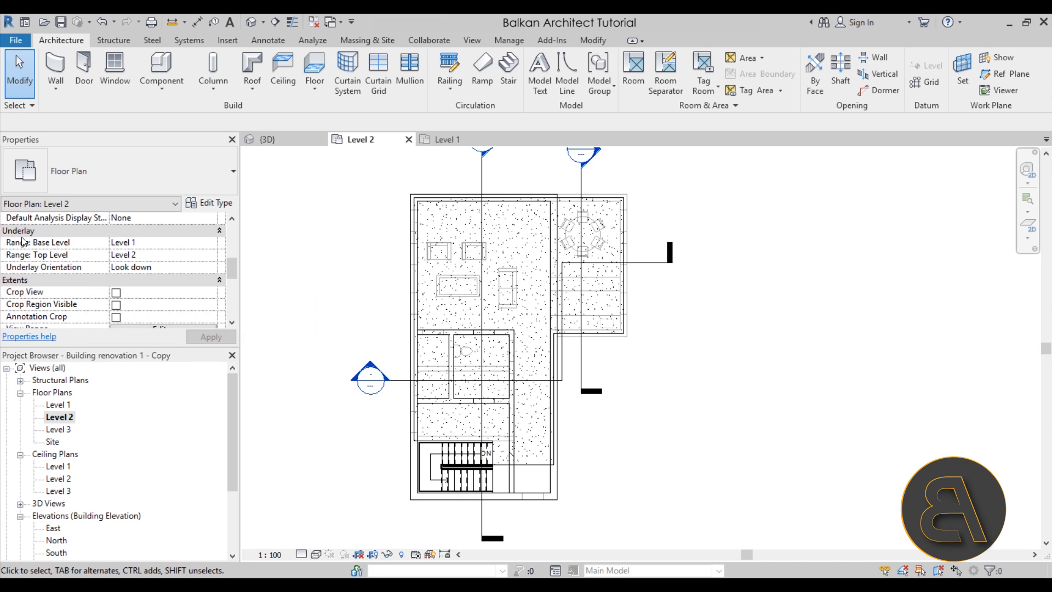
pyautogui.click(217, 242)
pyautogui.click(125, 254)
# Sketch a 900mm Pipe railing path along the three outer edges of the Level 2 terrace, starting and ending at the building wall
pyautogui.moveTo(670, 297); pyautogui.dragTo(643, 301, button='middle')
pyautogui.scroll(3, 598, 208)
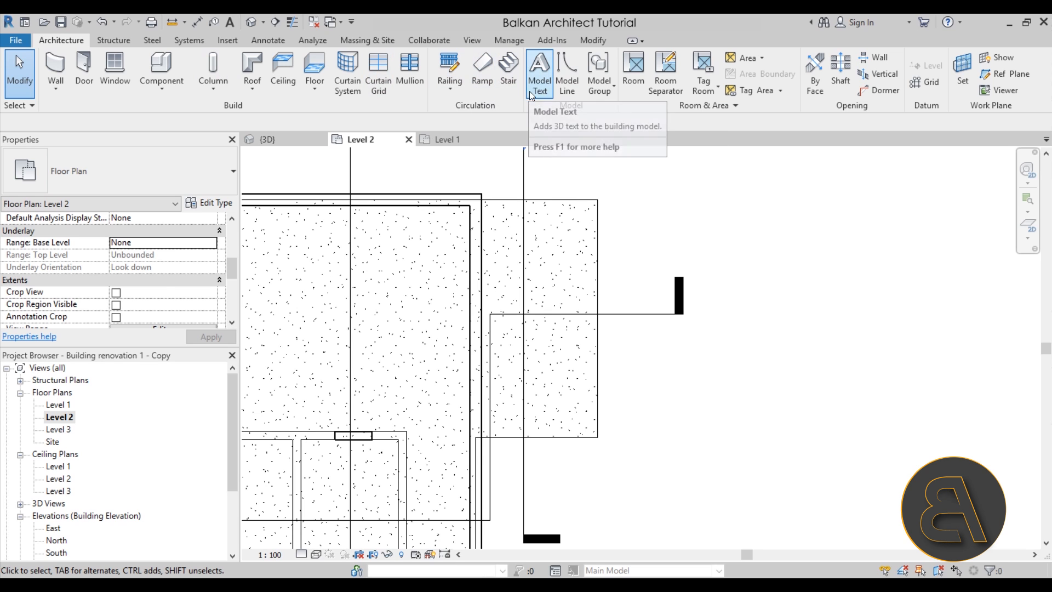
pyautogui.click(449, 68)
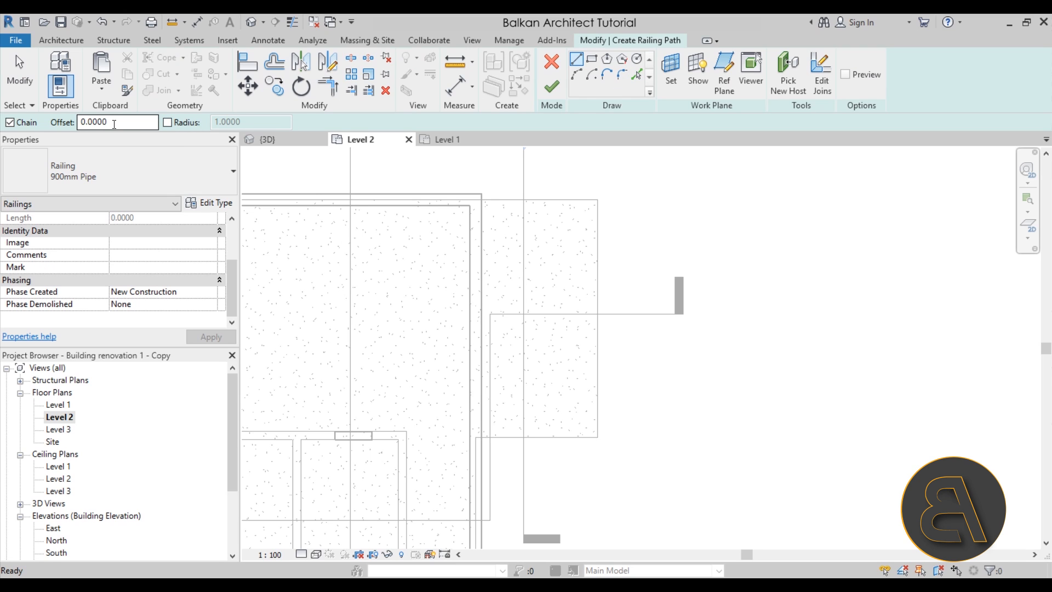
pyautogui.click(482, 200)
pyautogui.click(598, 200)
pyautogui.click(598, 437)
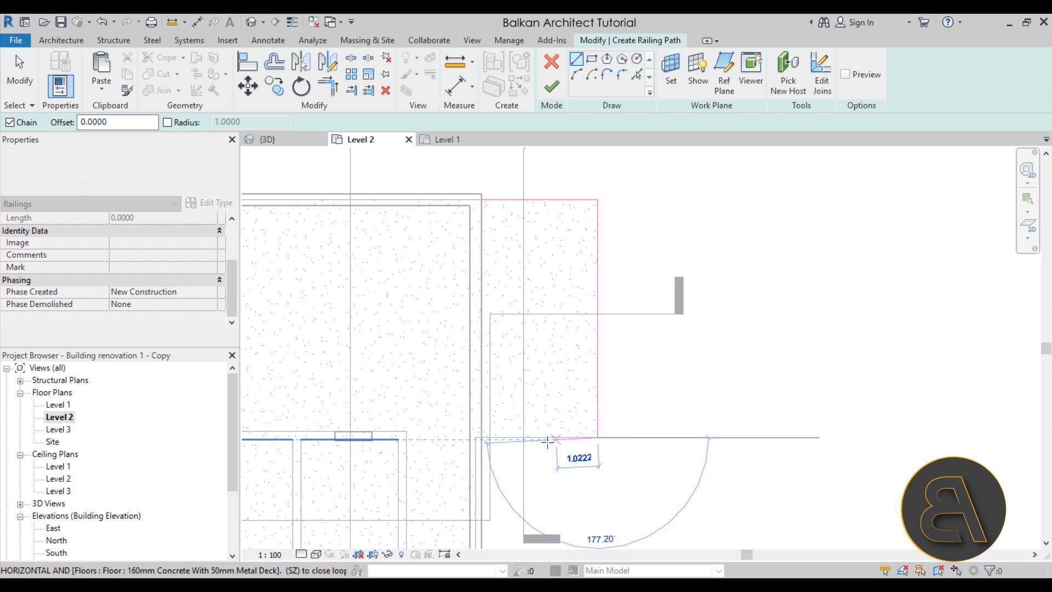
pyautogui.click(482, 437)
pyautogui.press('Escape')
pyautogui.press('Escape')
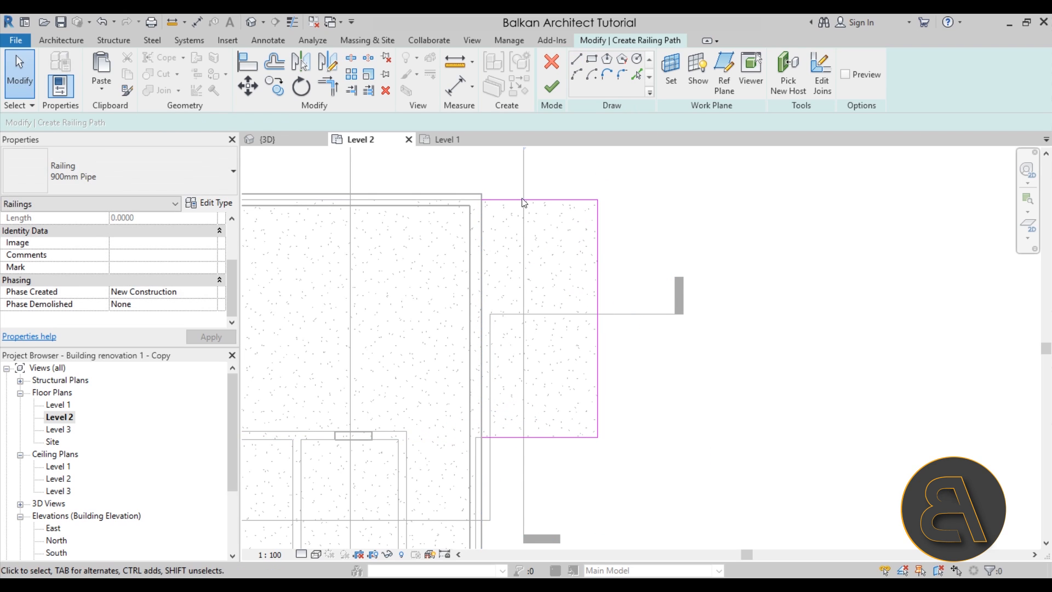
# Finish the terrace railing and inspect it in the 3D view
pyautogui.click(549, 93)
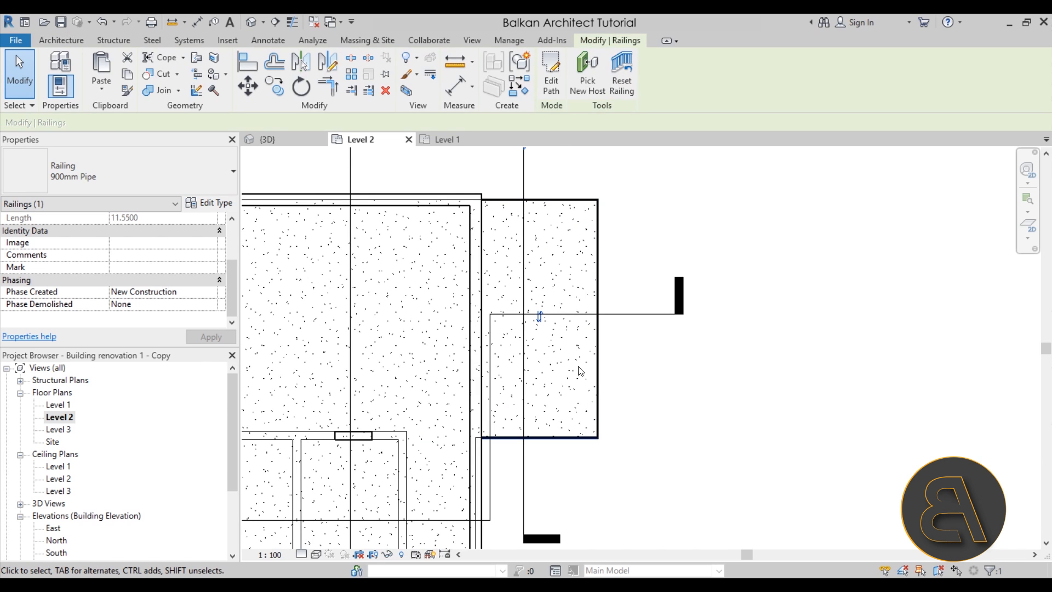
pyautogui.click(150, 181)
pyautogui.press('Escape')
pyautogui.press('Escape')
pyautogui.click(251, 22)
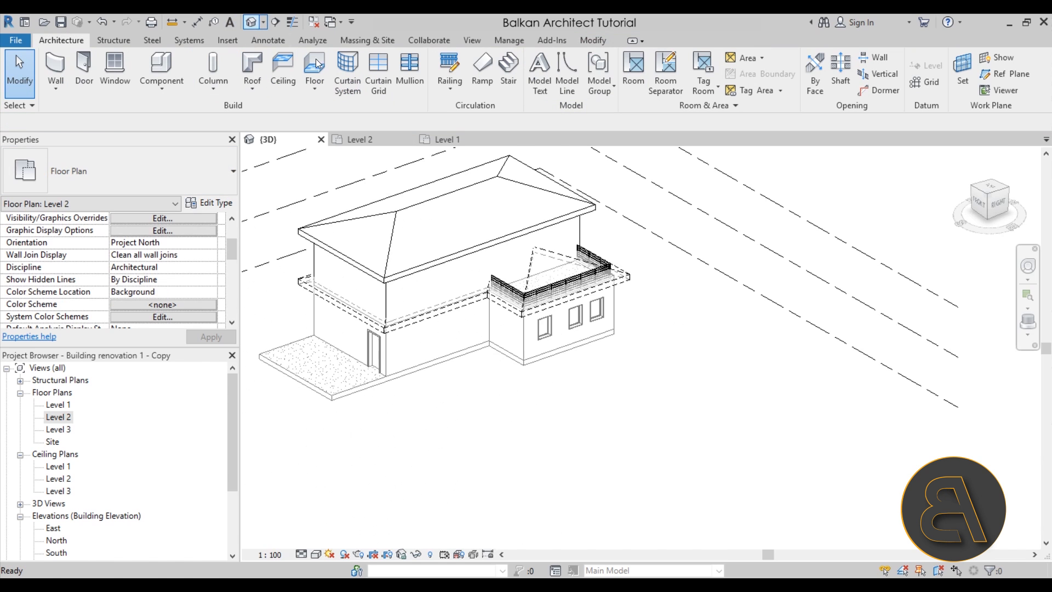
pyautogui.keyDown('shift'); pyautogui.moveTo(656, 375); pyautogui.dragTo(607, 425, button='middle'); pyautogui.keyUp('shift')
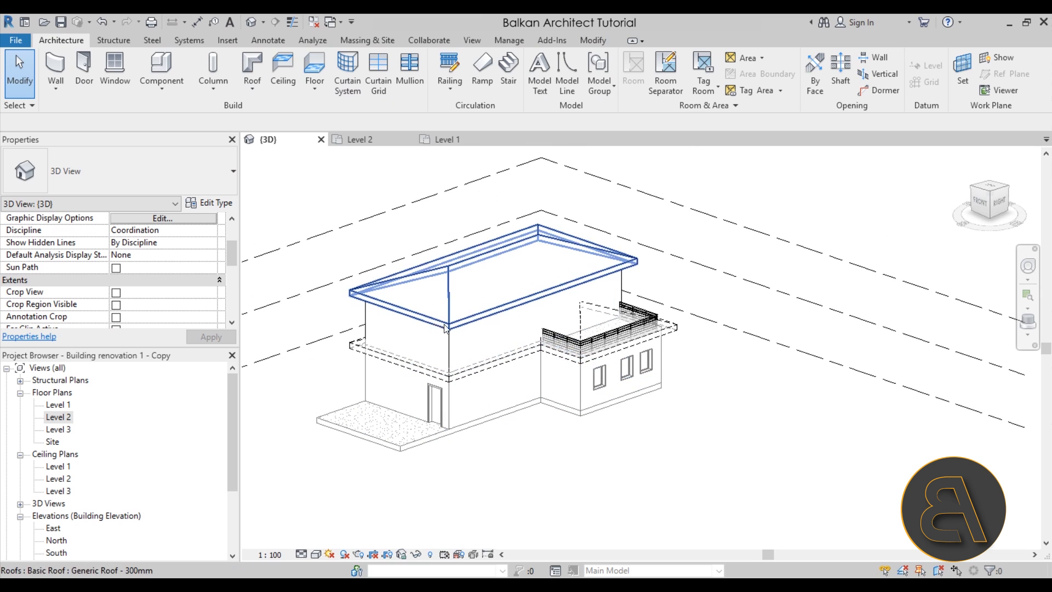
# Return to the Level 2 floor plan and examine the floor and interior layout
pyautogui.doubleClick(68, 417)
pyautogui.scroll(-3, 602, 323)
pyautogui.moveTo(602, 323); pyautogui.dragTo(613, 286, button='middle')
pyautogui.scroll(2, 509, 327)
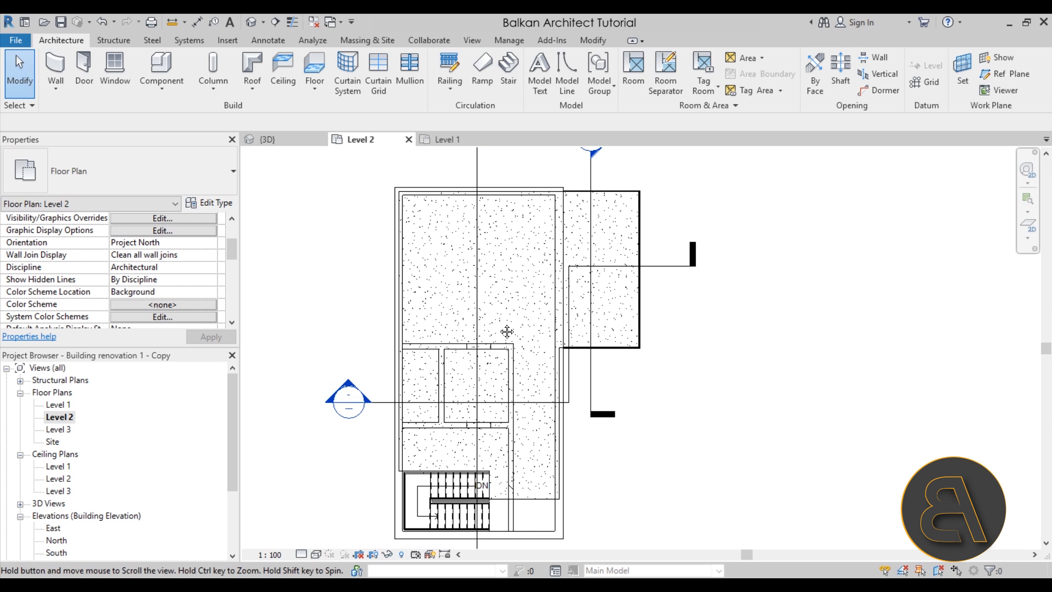
pyautogui.moveTo(507, 331); pyautogui.dragTo(491, 342, button='middle')
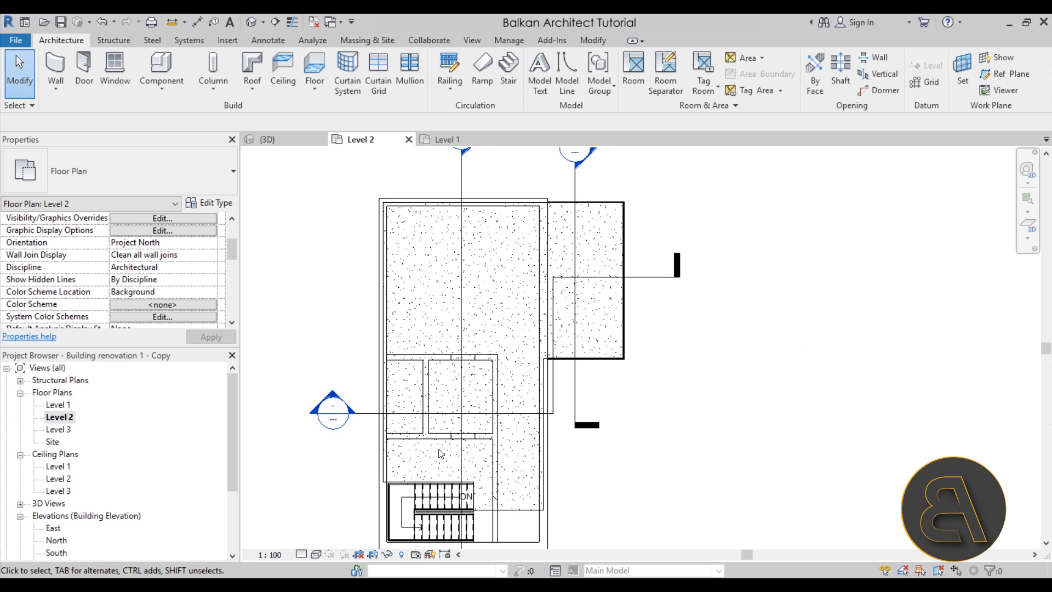
pyautogui.scroll(-1, 441, 453)
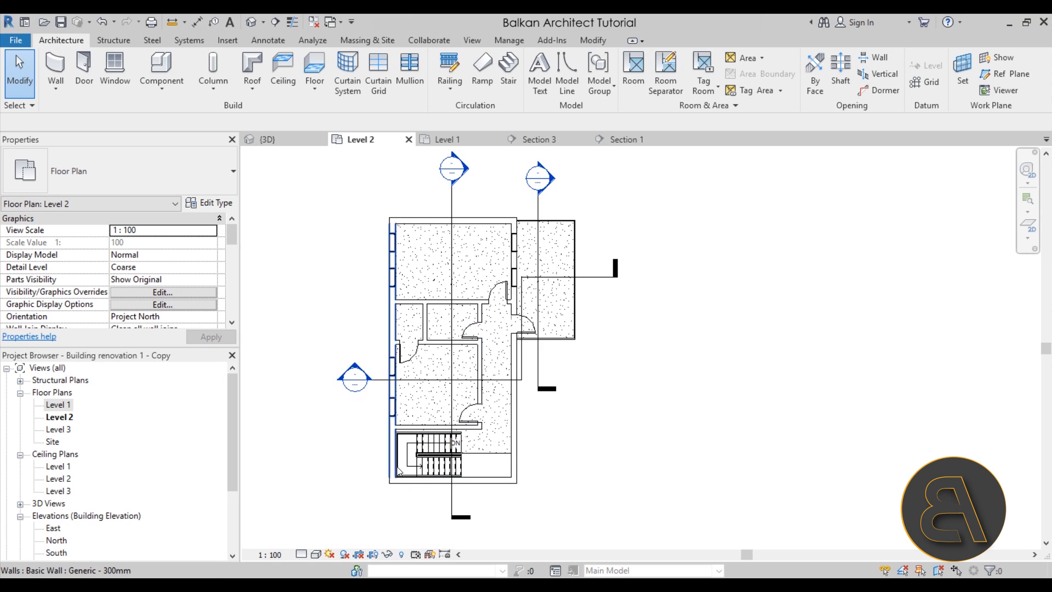
# Move the interior wall between the lower room and the stair so that it sits against the stair
pyautogui.scroll(2, 468, 468)
pyautogui.scroll(-1, 486, 453)
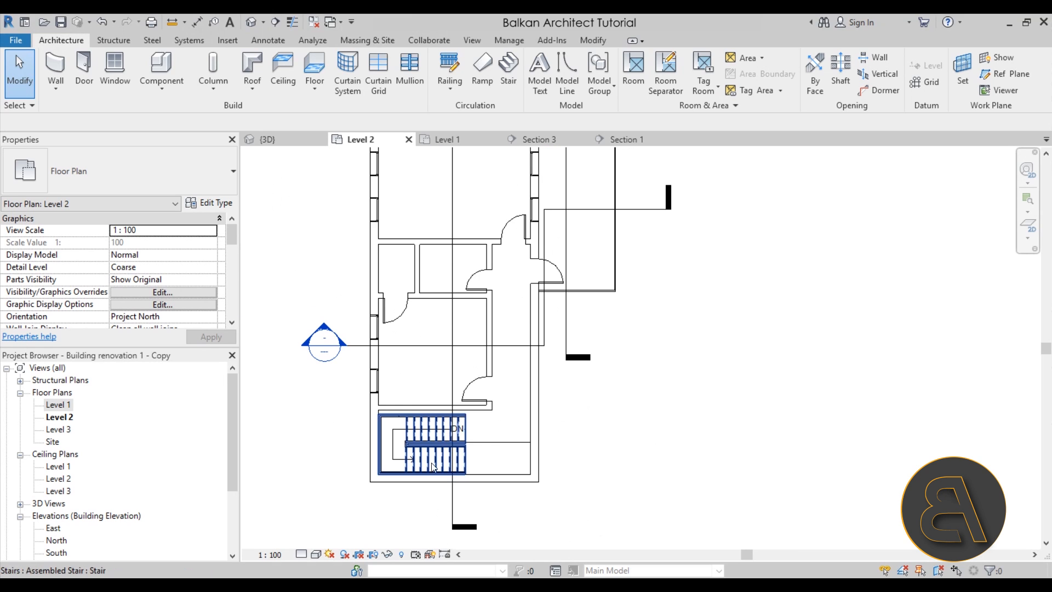
pyautogui.scroll(2, 395, 408)
pyautogui.click(394, 409)
pyautogui.scroll(2, 386, 409)
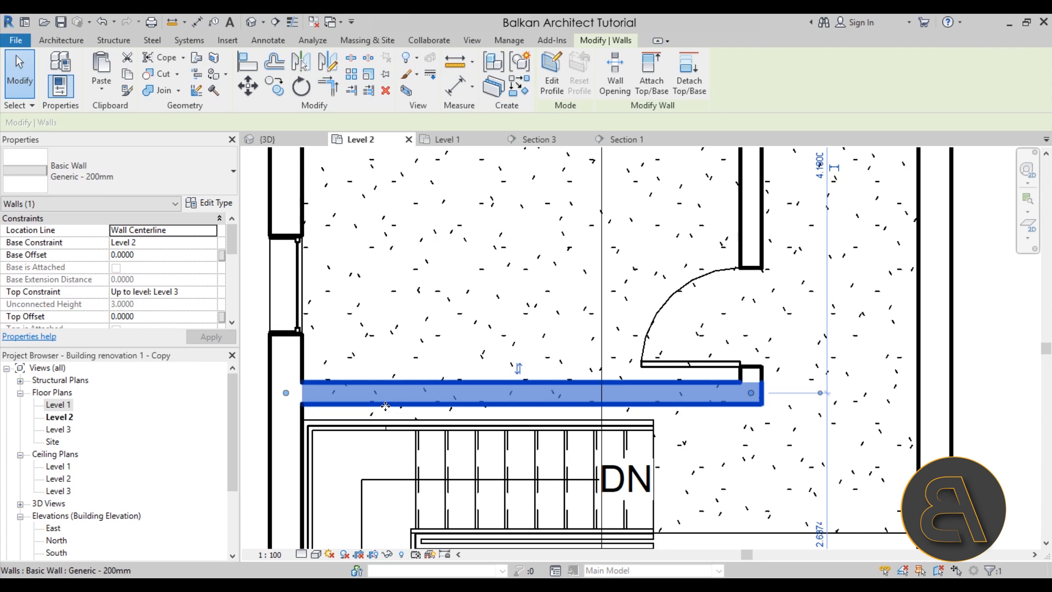
pyautogui.press('Escape')
pyautogui.scroll(-4, 471, 356)
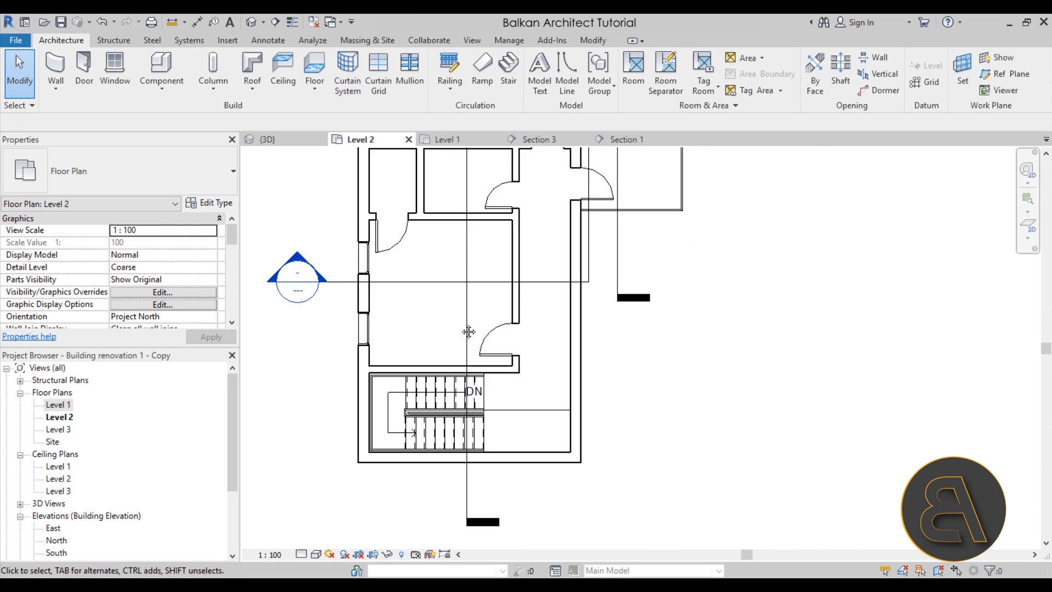
# Move the lower room's corridor door to about 0.73 m from the wall beside the stair
pyautogui.click(479, 364)
pyautogui.scroll(-3, 478, 363)
pyautogui.scroll(2, 520, 378)
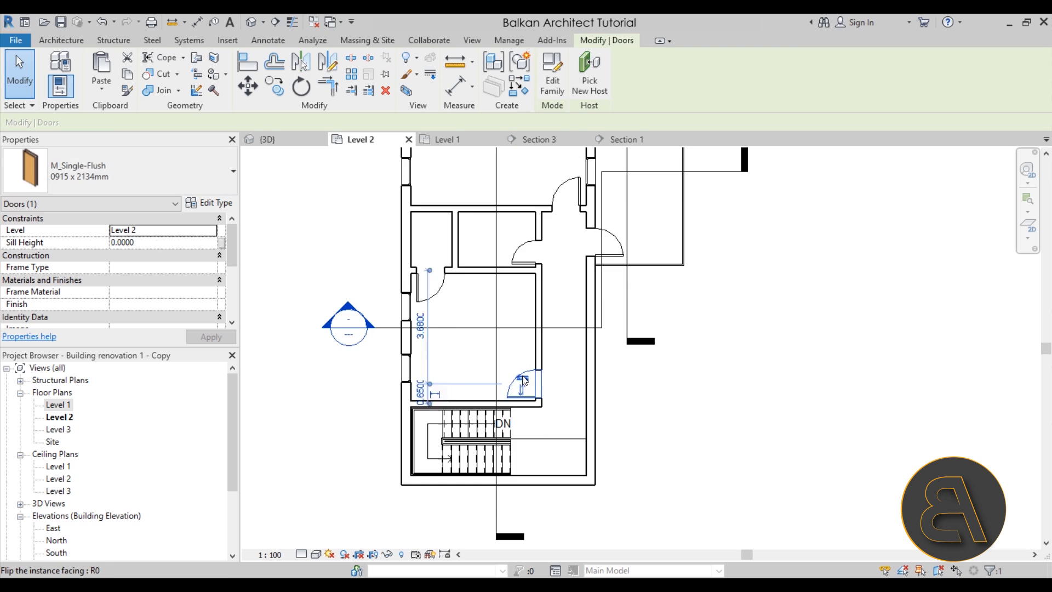
pyautogui.scroll(-2, 430, 274)
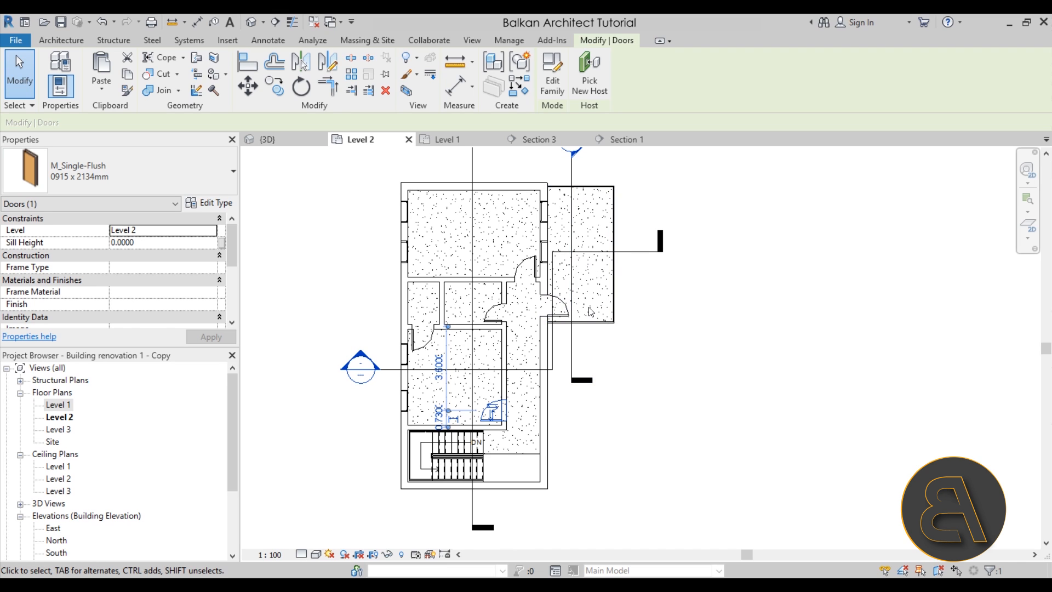
# Add a 900mm Pipe railing about 2.43 m long along the Level 2 floor edge, from the stair to the exterior wall
pyautogui.scroll(3, 497, 409)
pyautogui.scroll(3, 520, 366)
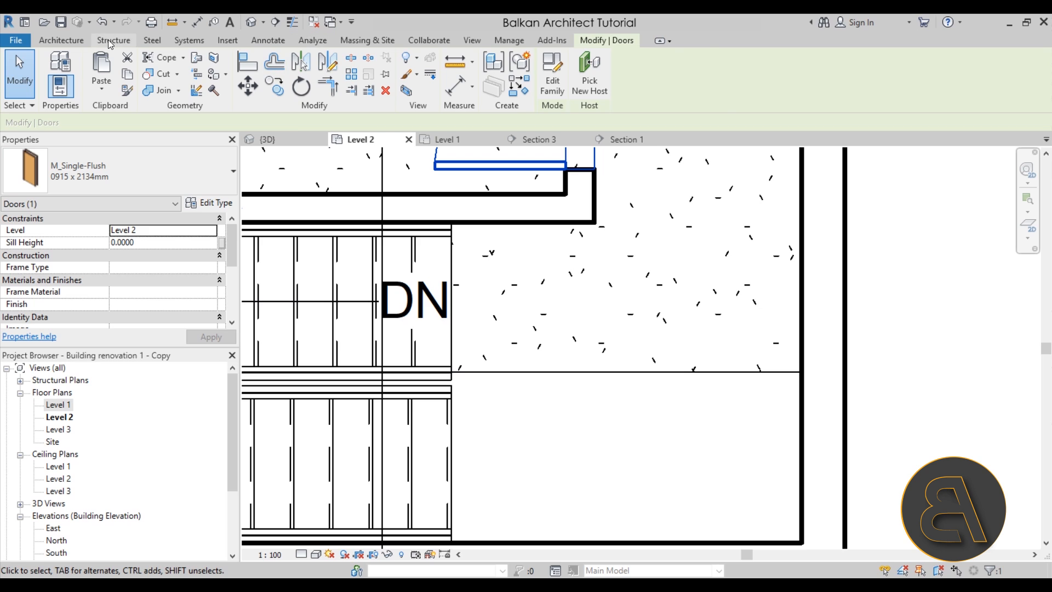
pyautogui.click(77, 42)
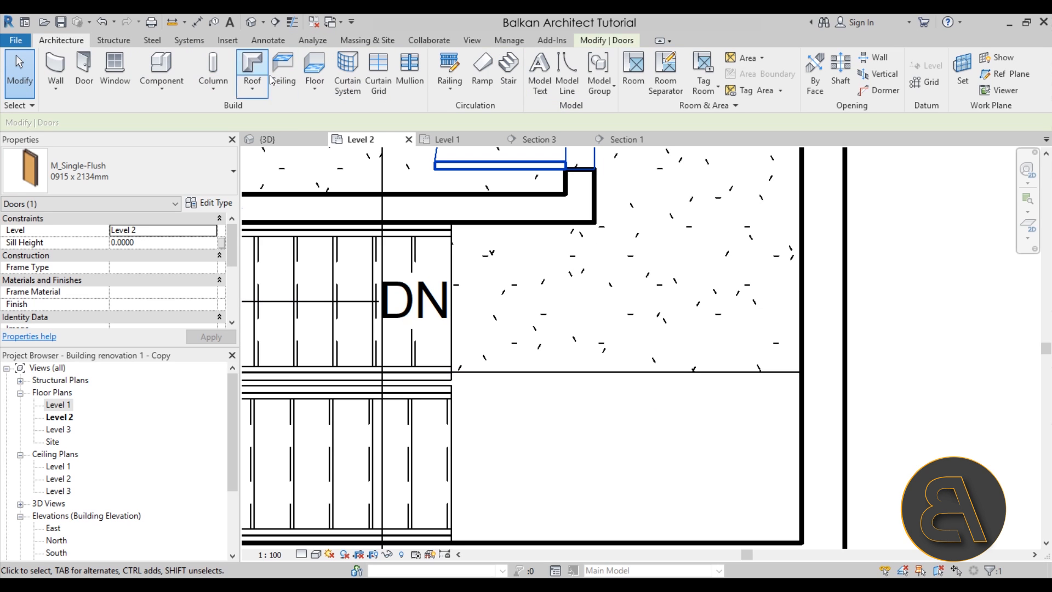
pyautogui.click(448, 70)
pyautogui.scroll(2, 465, 398)
pyautogui.click(446, 349)
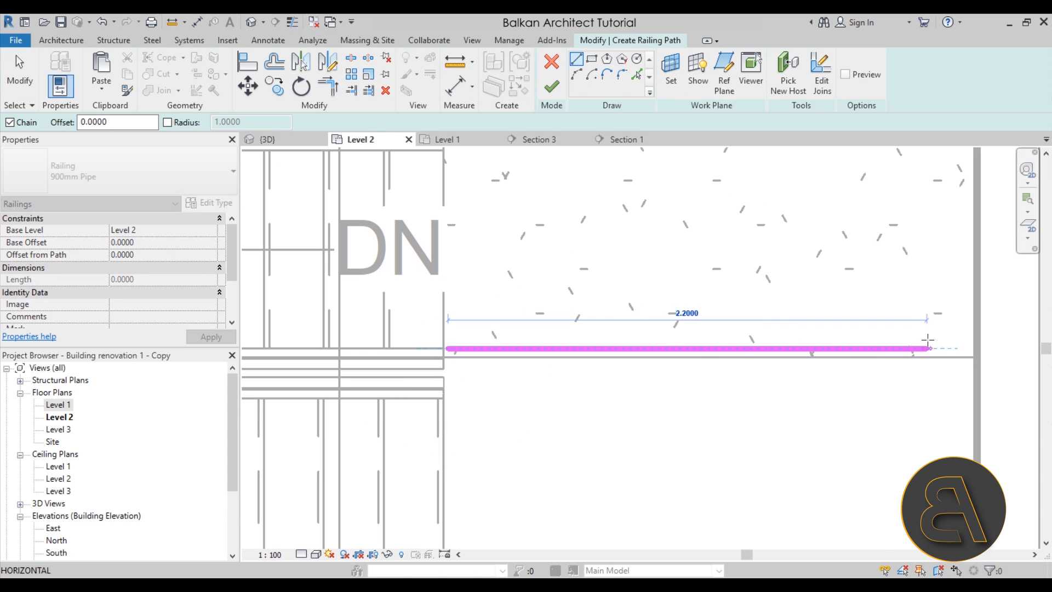
pyautogui.click(977, 348)
pyautogui.click(552, 88)
pyautogui.scroll(-4, 579, 368)
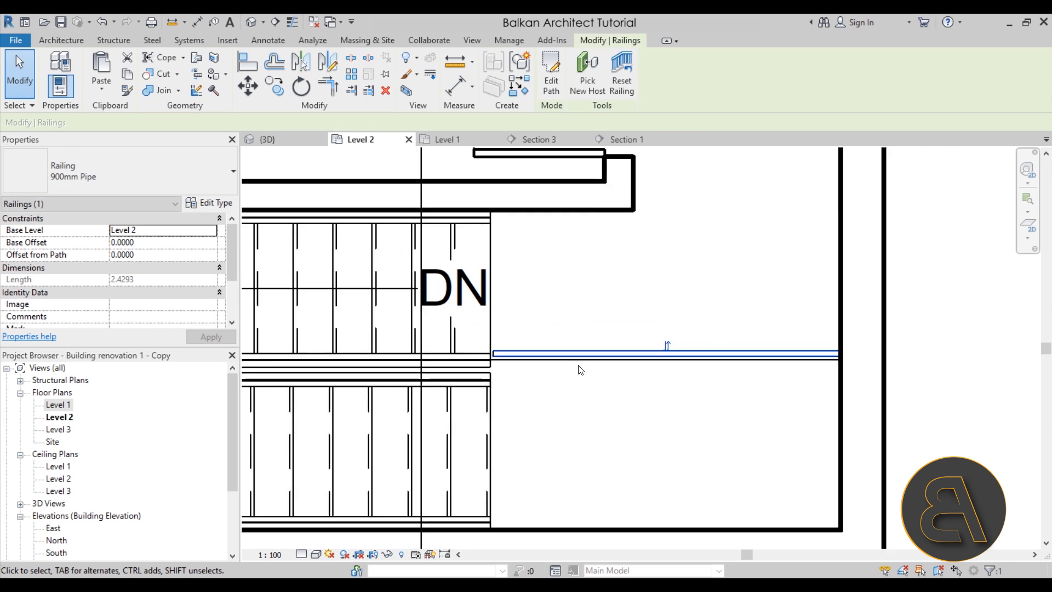
pyautogui.press('Escape')
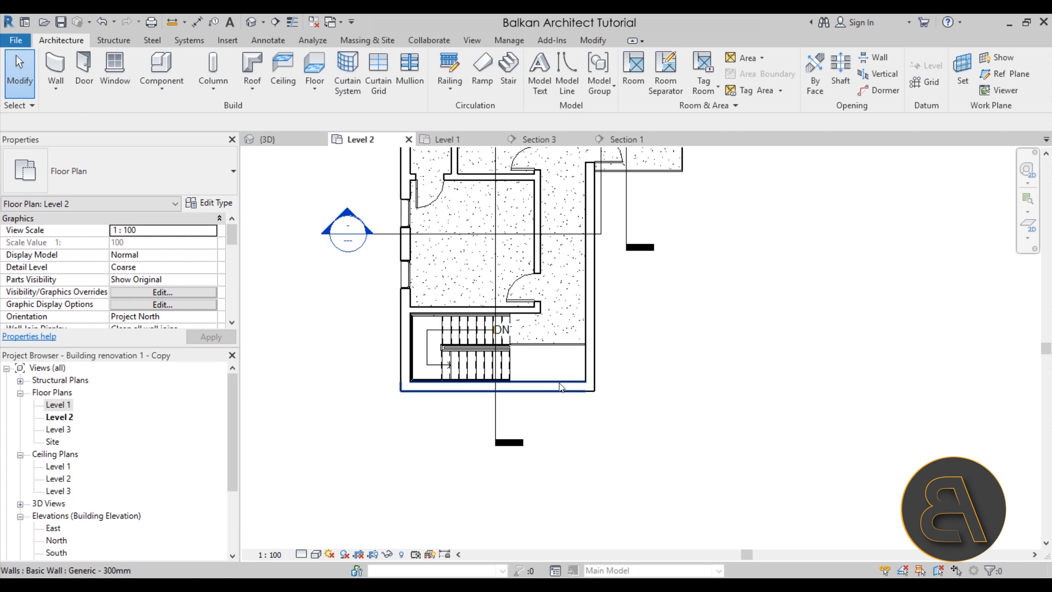
# Review the Level 2 layout, then inspect the building's windows, walls and terrace from several sides in the 3D view
pyautogui.moveTo(561, 381); pyautogui.dragTo(533, 451, button='middle')
pyautogui.scroll(-1, 534, 448)
pyautogui.moveTo(514, 324); pyautogui.dragTo(499, 338, button='middle')
pyautogui.moveTo(390, 349); pyautogui.dragTo(388, 356, button='middle')
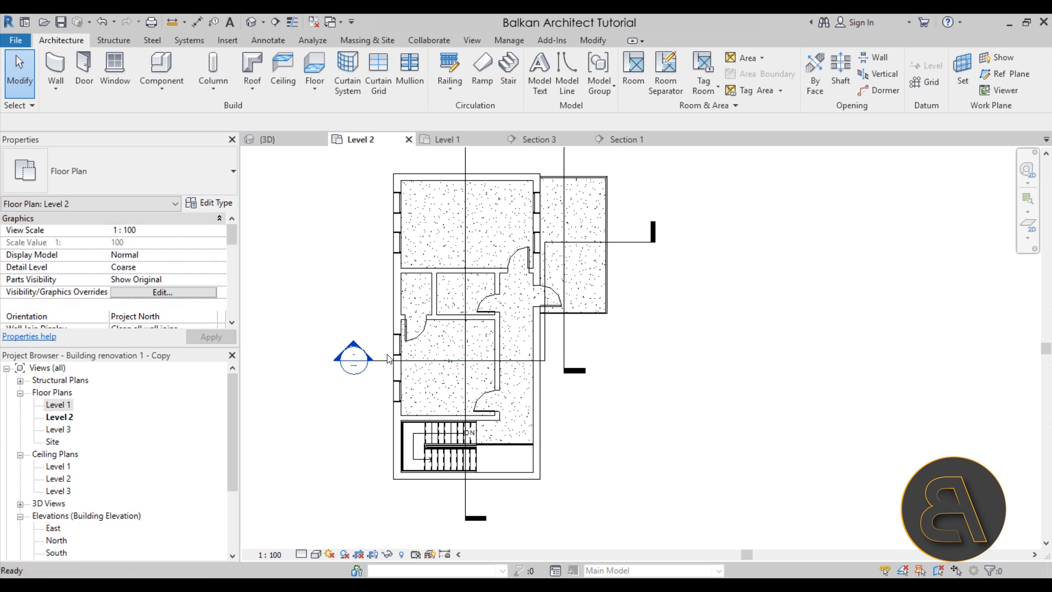
pyautogui.click(293, 141)
pyautogui.scroll(-3, 630, 429)
pyautogui.keyDown('shift'); pyautogui.moveTo(608, 422); pyautogui.dragTo(876, 403, button='middle'); pyautogui.keyUp('shift')
pyautogui.scroll(5, 601, 395)
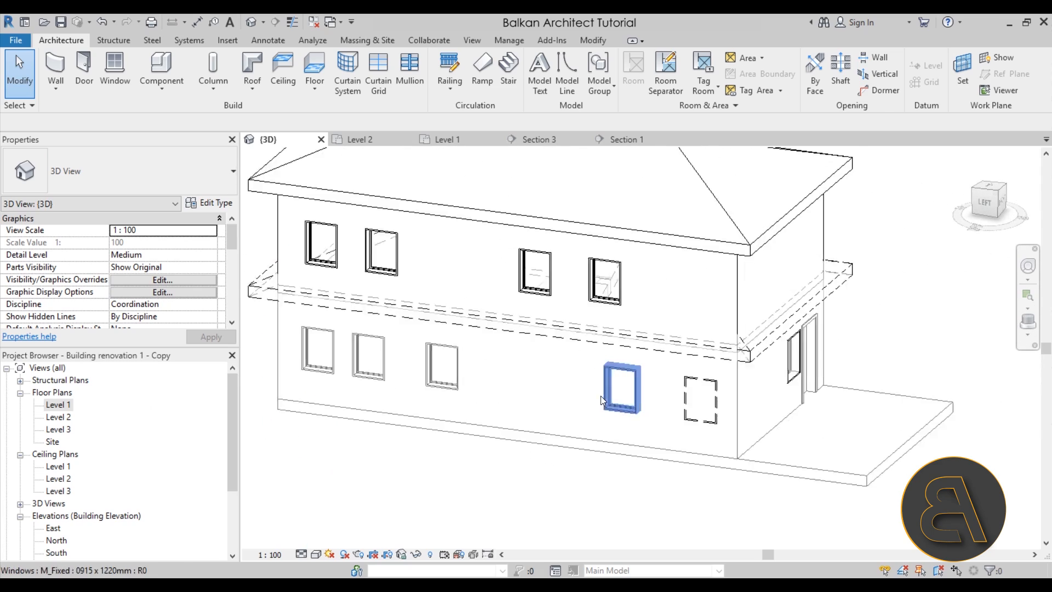
pyautogui.scroll(2, 601, 395)
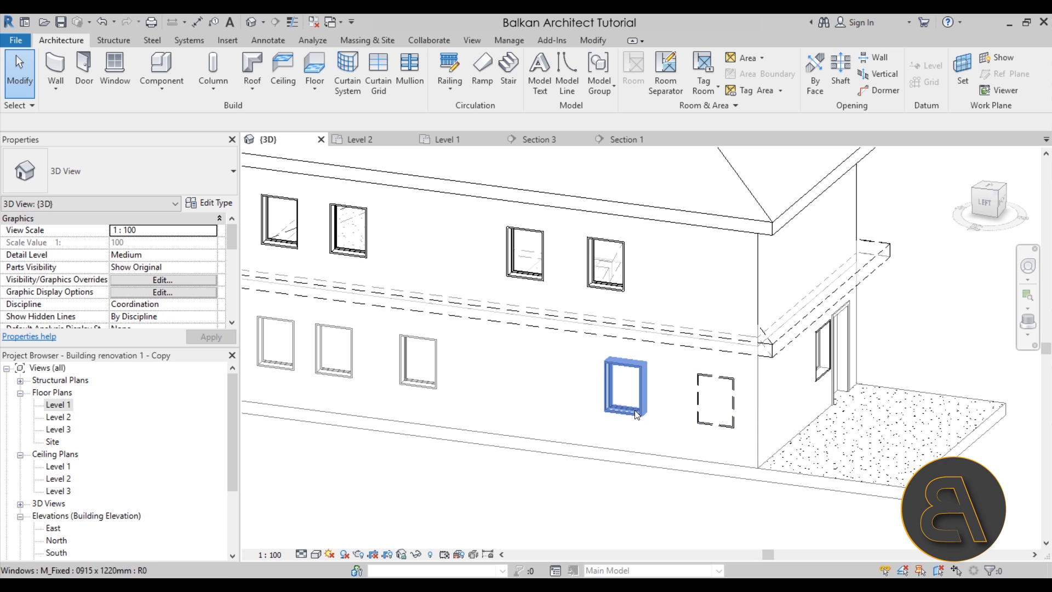
pyautogui.keyDown('shift'); pyautogui.moveTo(634, 410); pyautogui.dragTo(574, 442, button='middle'); pyautogui.keyUp('shift')
pyautogui.scroll(3, 552, 442)
pyautogui.scroll(-3, 553, 443)
pyautogui.scroll(5, 679, 386)
pyautogui.scroll(-2, 659, 398)
pyautogui.scroll(-3, 622, 393)
pyautogui.scroll(-2, 567, 425)
pyautogui.scroll(-3, 559, 443)
pyautogui.keyDown('shift'); pyautogui.moveTo(621, 467); pyautogui.dragTo(606, 464, button='middle'); pyautogui.keyUp('shift')
pyautogui.scroll(1, 589, 408)
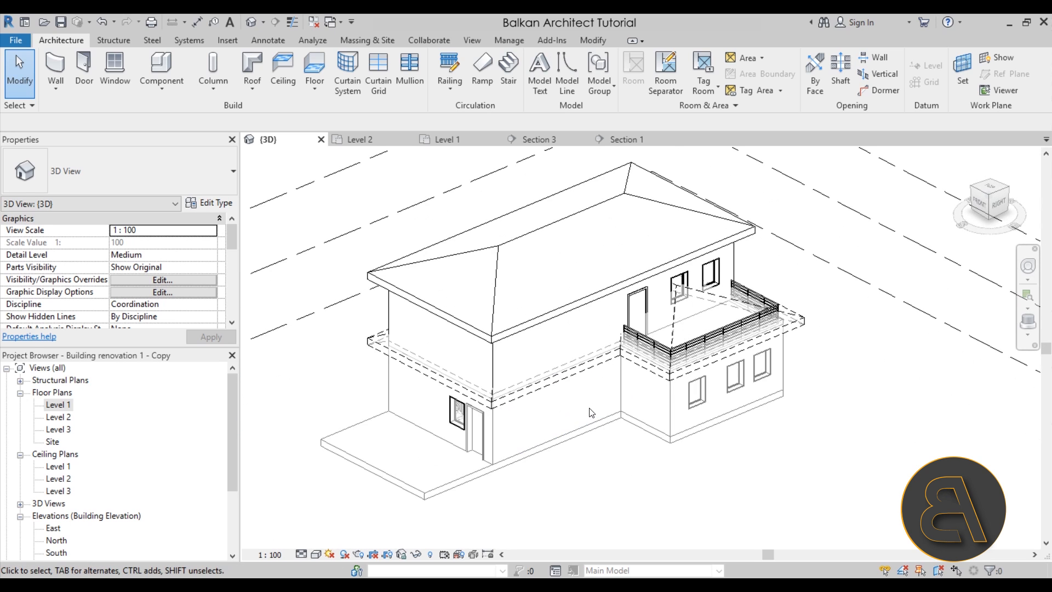
pyautogui.moveTo(567, 410); pyautogui.dragTo(557, 410, button='middle')
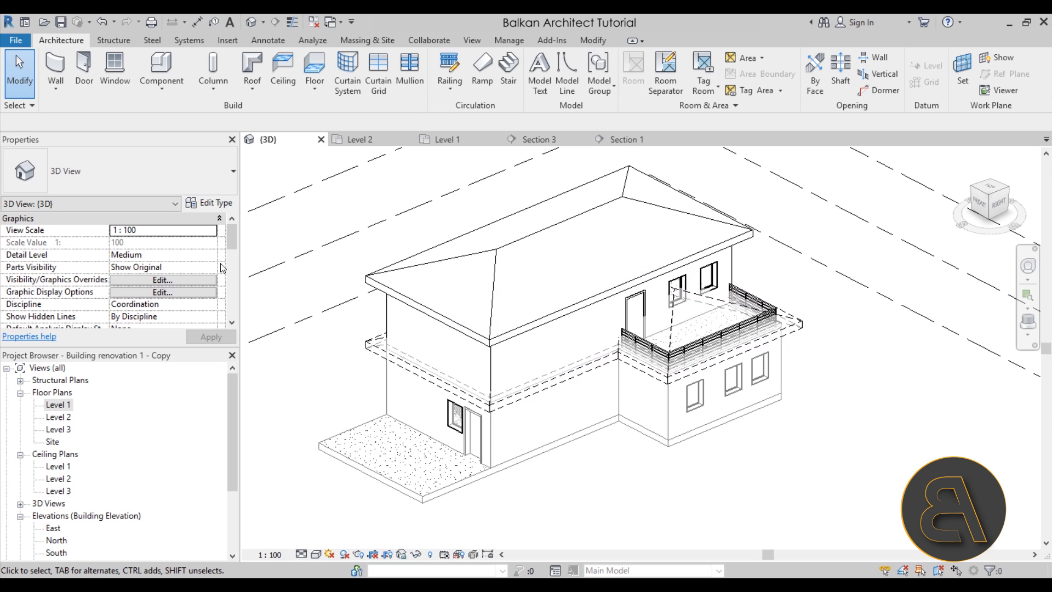
# Set the 3D view's phase filter to Show Complete
pyautogui.scroll(-8, 213, 266)
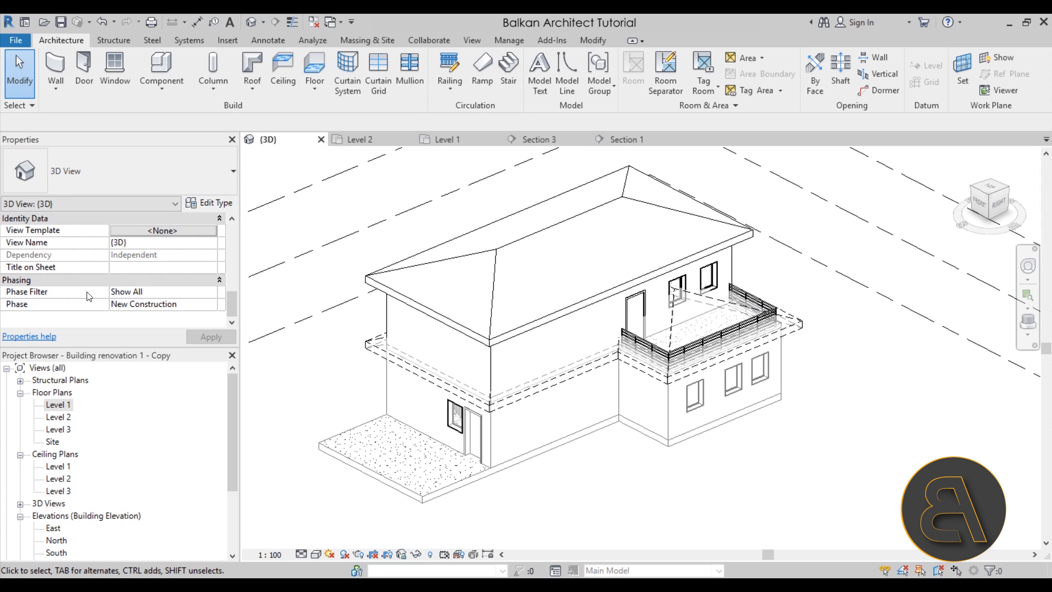
pyautogui.click(211, 297)
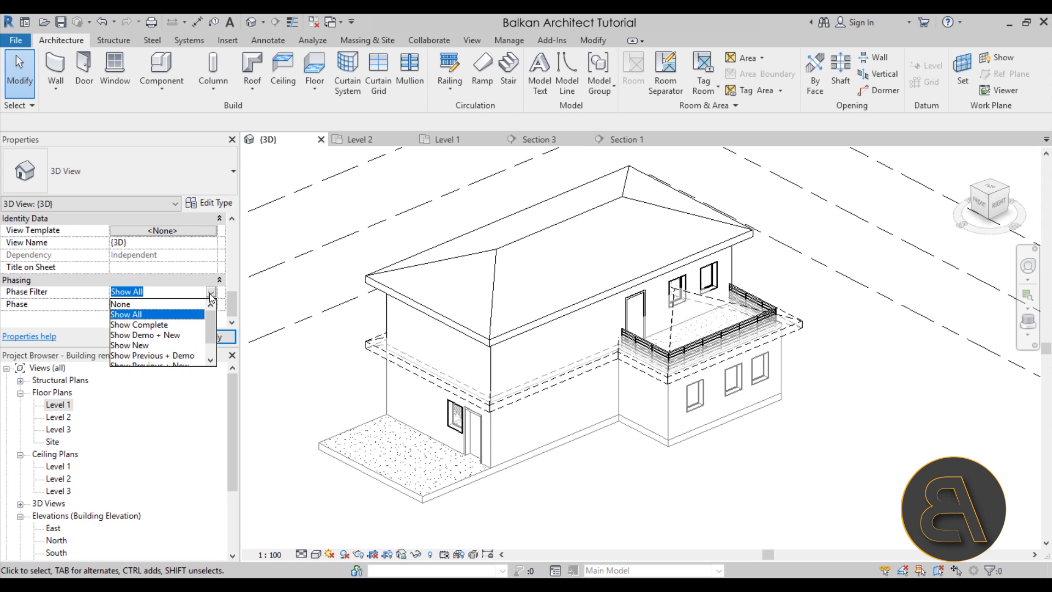
pyautogui.click(123, 326)
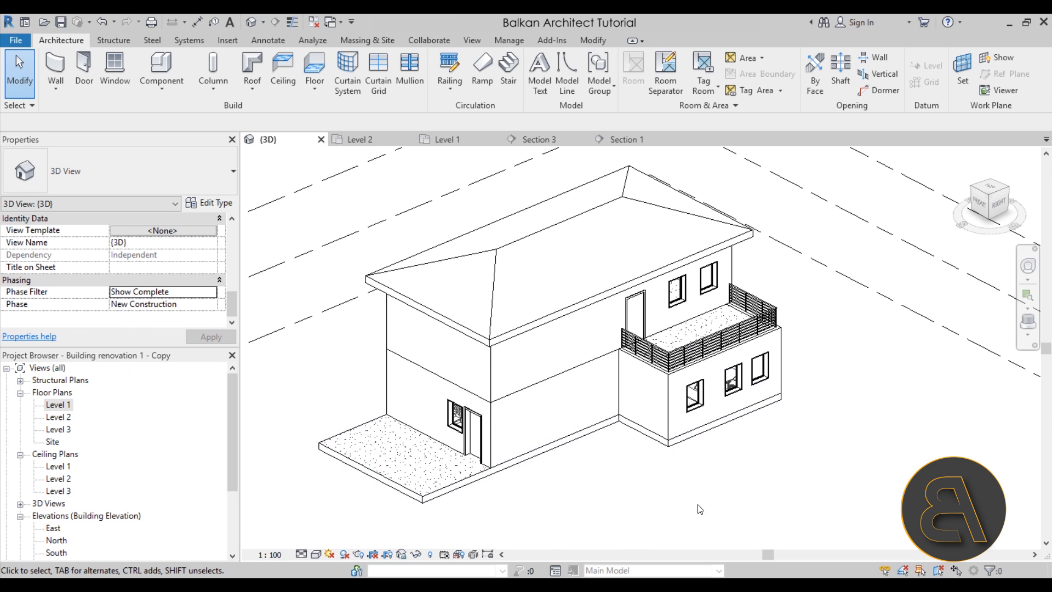
pyautogui.moveTo(627, 481); pyautogui.dragTo(592, 480, button='middle')
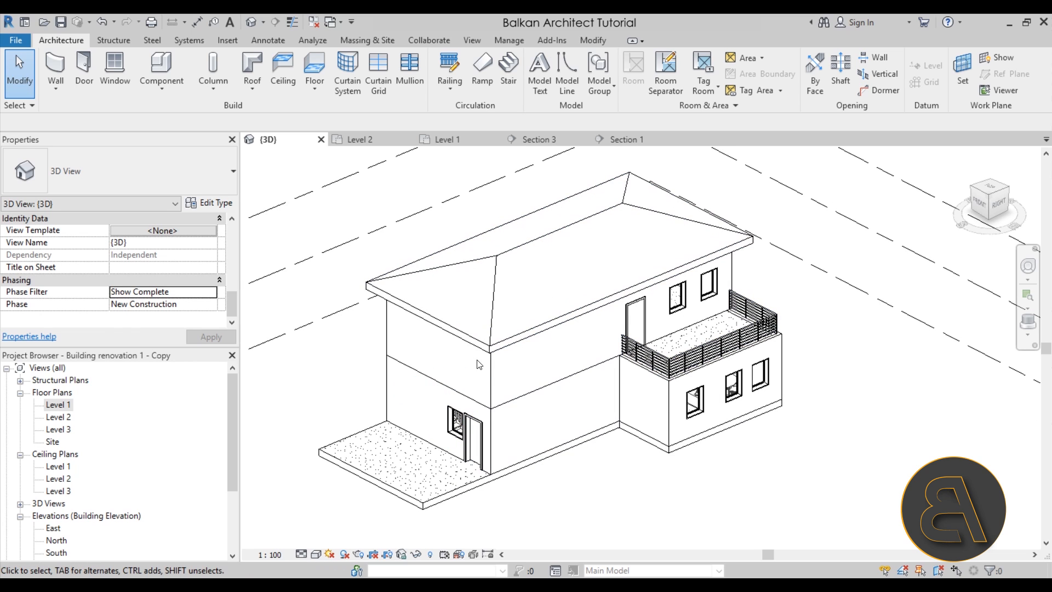
# Set the 3D view's phase filter to Show New and inspect the infilled window opening and the new stair on Level 1
pyautogui.click(211, 294)
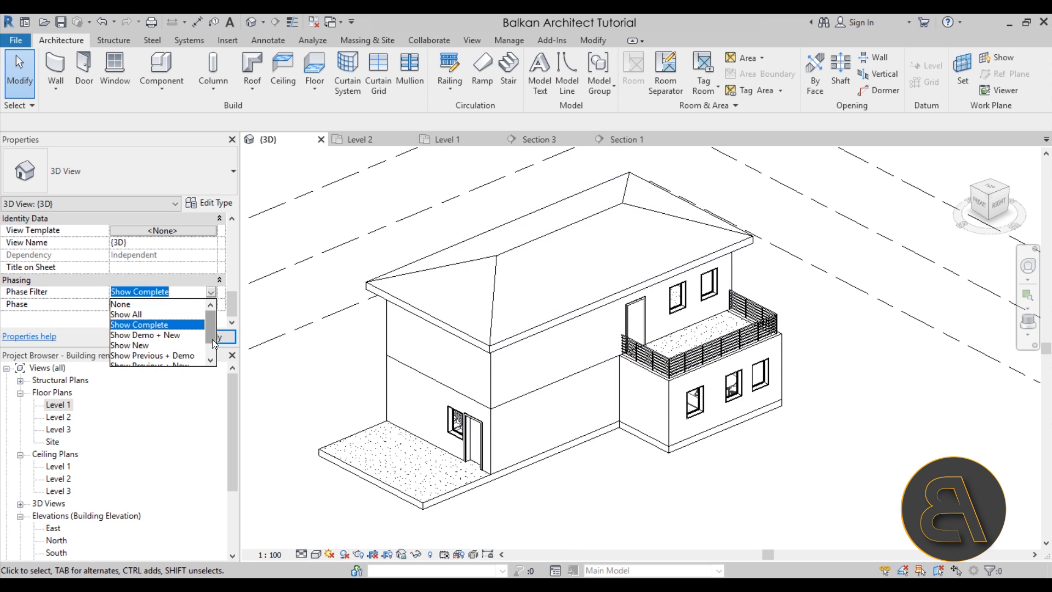
pyautogui.click(125, 345)
pyautogui.keyDown('shift'); pyautogui.moveTo(617, 383); pyautogui.dragTo(862, 369, button='middle'); pyautogui.keyUp('shift')
pyautogui.scroll(5, 653, 378)
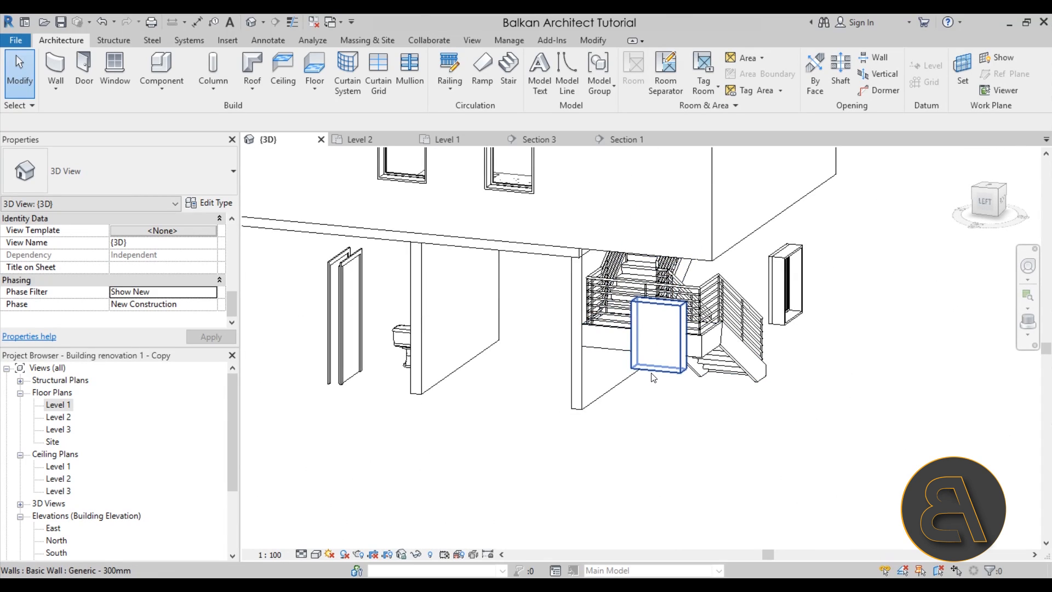
pyautogui.keyDown('shift'); pyautogui.moveTo(652, 378); pyautogui.dragTo(756, 453, button='middle'); pyautogui.keyUp('shift')
pyautogui.click(512, 373)
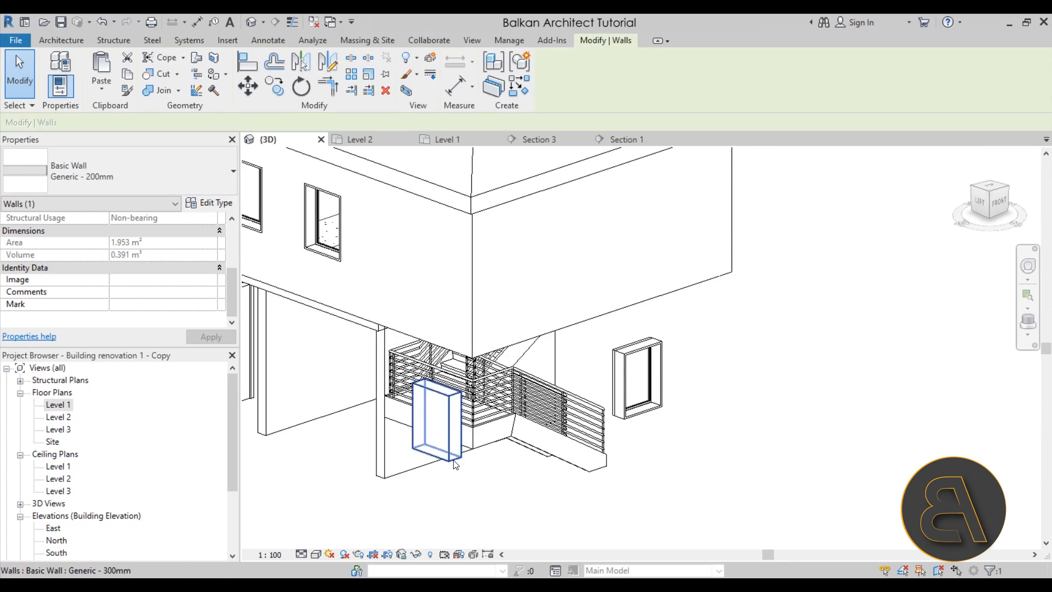
pyautogui.scroll(-4, 658, 321)
pyautogui.keyDown('shift'); pyautogui.moveTo(515, 332); pyautogui.dragTo(663, 442, button='middle'); pyautogui.keyUp('shift')
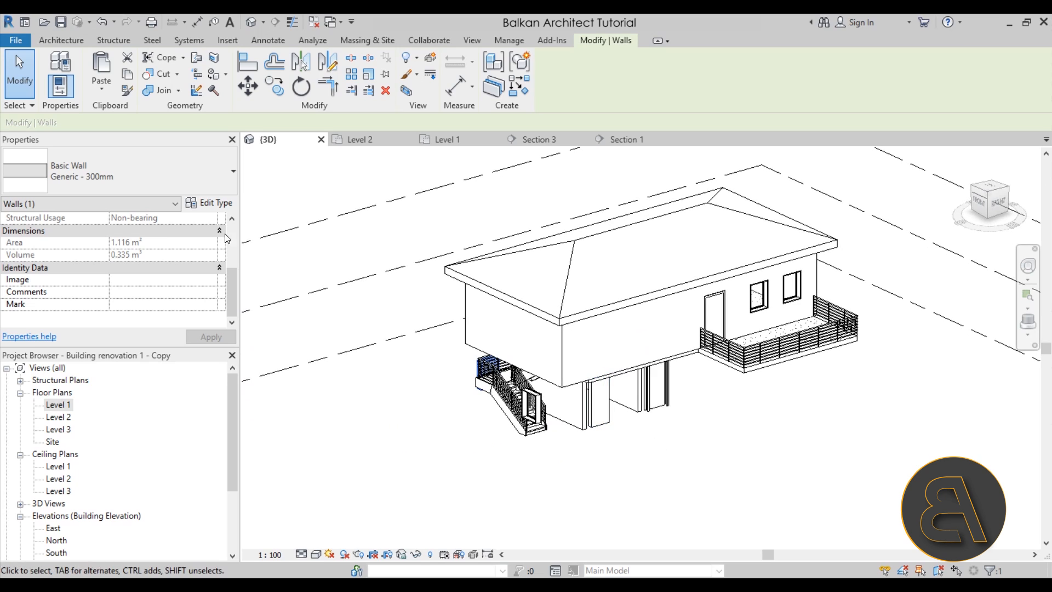
# Set the 3D view's phase filter to Show Previous + Demo and focus on the old roof area
pyautogui.click(389, 371)
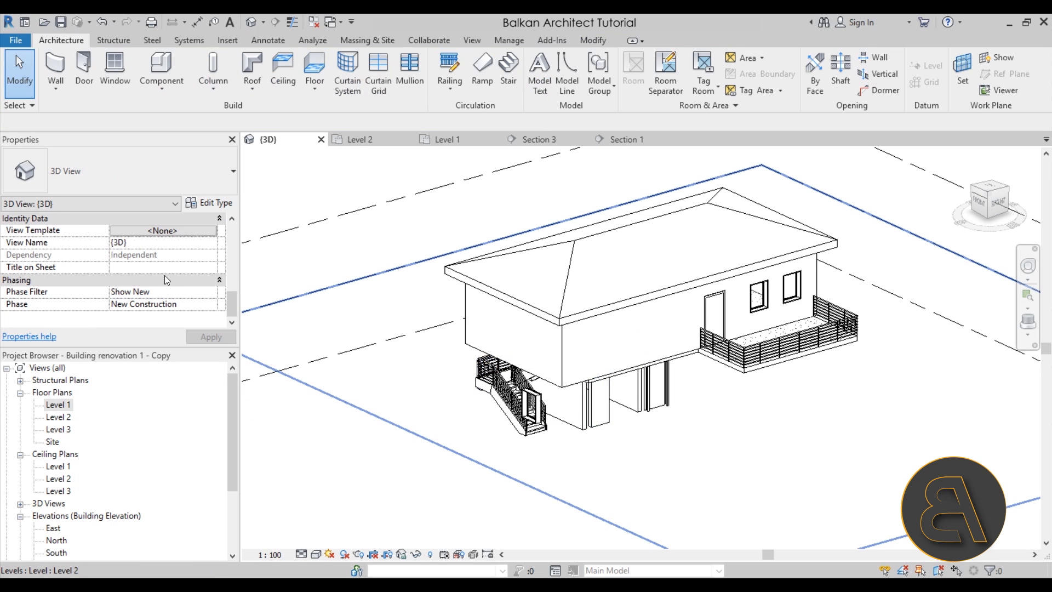
pyautogui.click(214, 295)
pyautogui.scroll(-1, 193, 332)
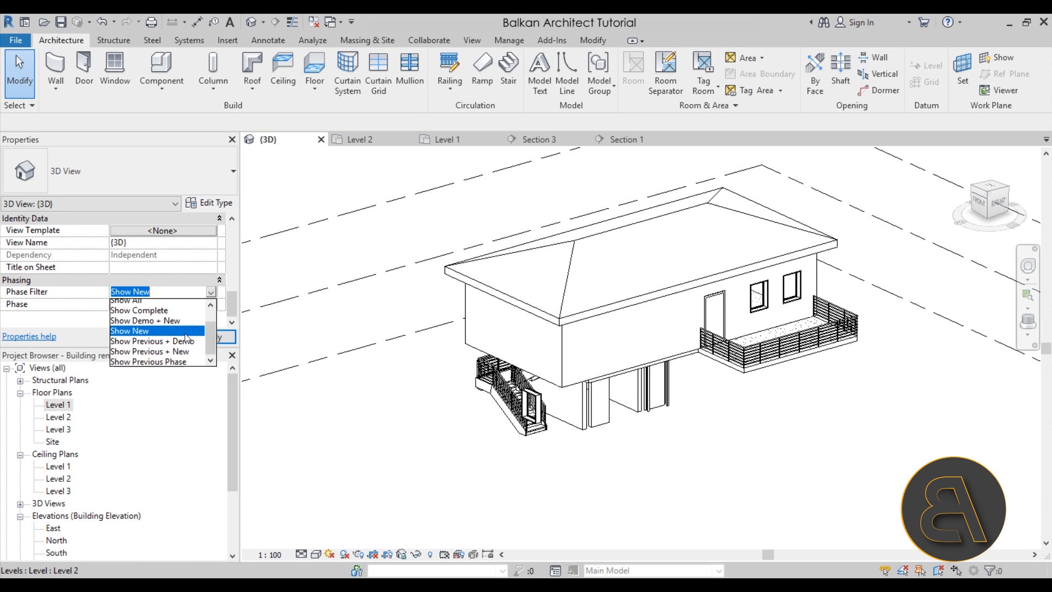
pyautogui.click(141, 336)
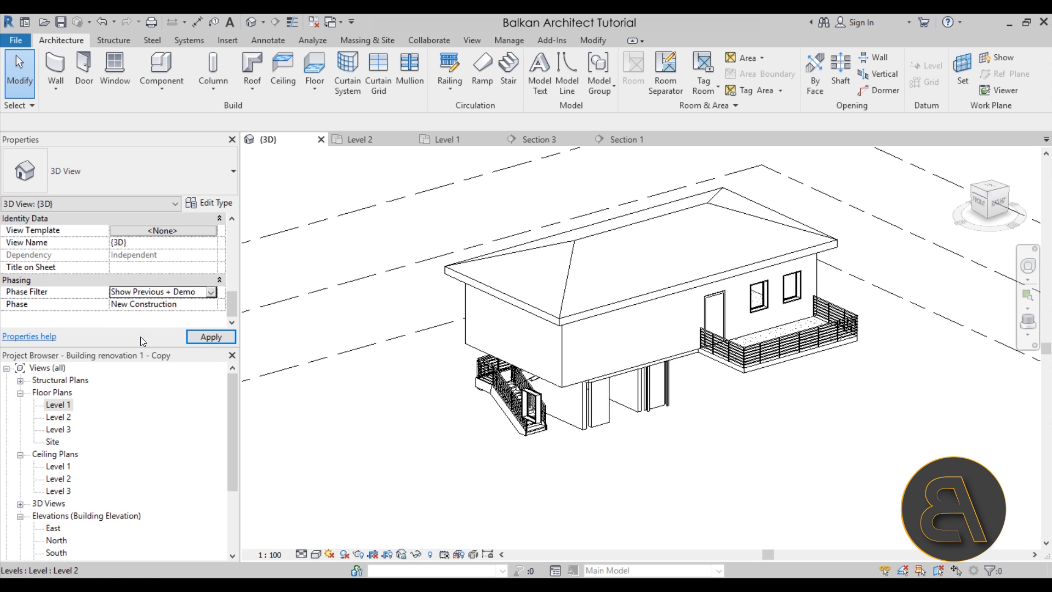
pyautogui.keyDown('shift'); pyautogui.moveTo(662, 425); pyautogui.dragTo(674, 460, button='middle'); pyautogui.keyUp('shift')
pyautogui.scroll(4, 603, 347)
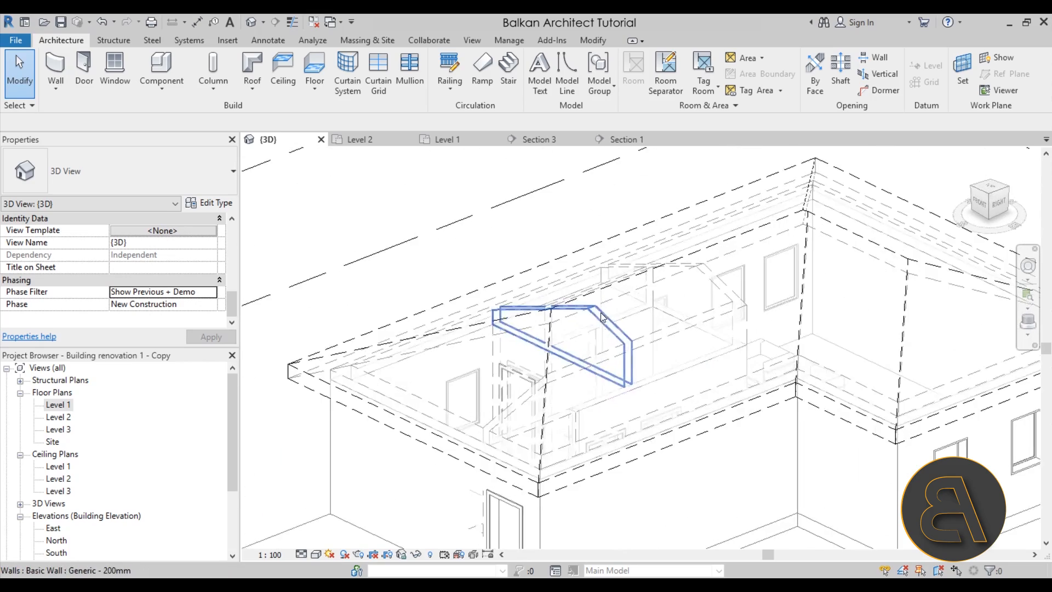
# Examine the demolished walls beneath the old roof and select the exterior one along the front side
pyautogui.click(605, 354)
pyautogui.keyDown('shift'); pyautogui.moveTo(677, 393); pyautogui.dragTo(666, 320, button='middle'); pyautogui.keyUp('shift')
pyautogui.click(655, 332)
pyautogui.press('Escape')
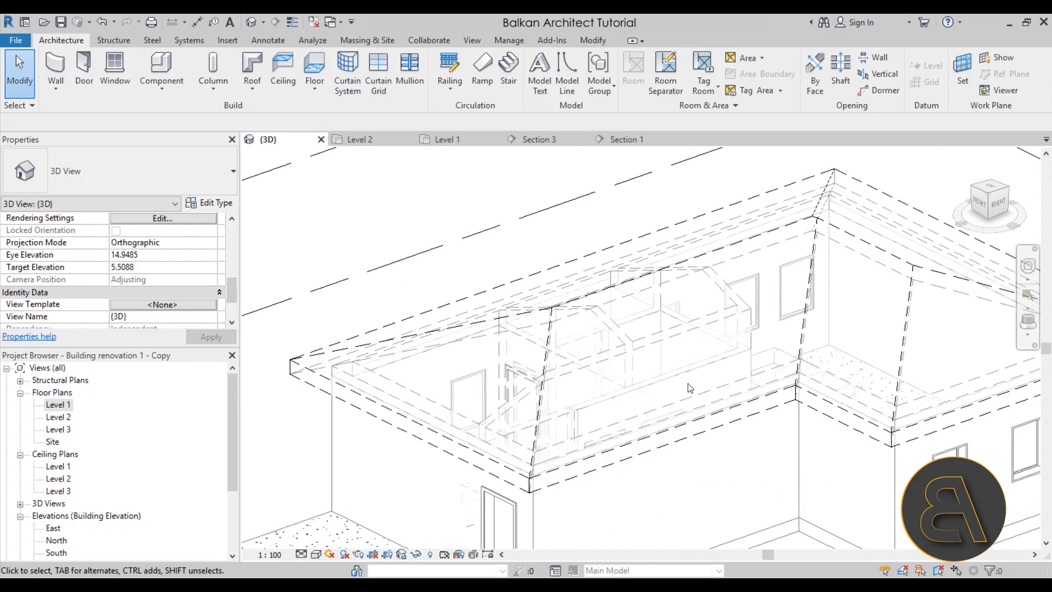
pyautogui.scroll(-1, 688, 387)
pyautogui.scroll(-1, 694, 423)
pyautogui.keyDown('shift'); pyautogui.moveTo(694, 423); pyautogui.dragTo(672, 414, button='middle'); pyautogui.keyUp('shift')
pyautogui.scroll(3, 672, 414)
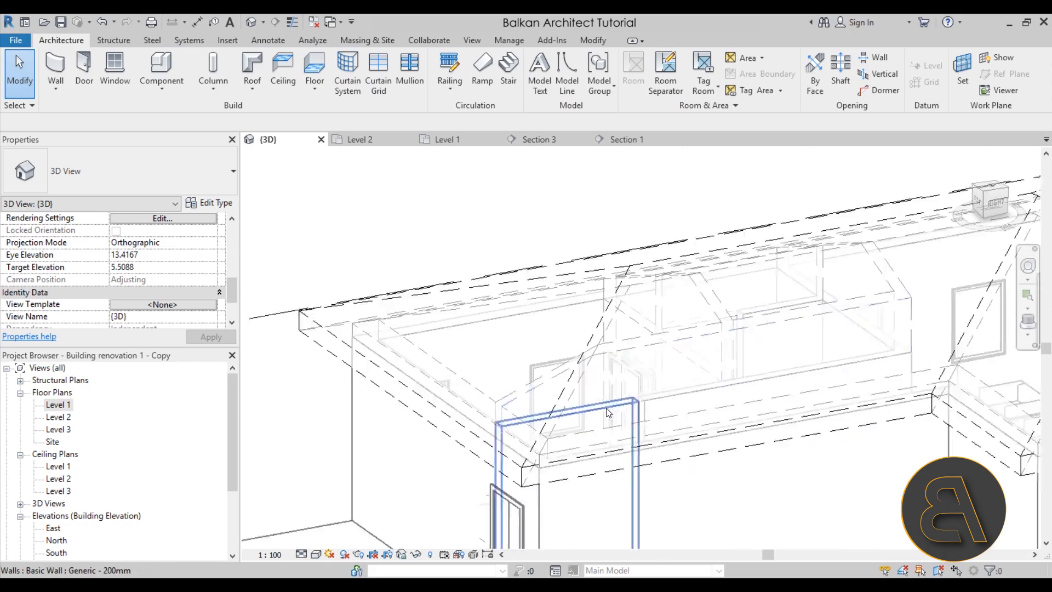
pyautogui.click(617, 403)
pyautogui.scroll(-3, 617, 403)
pyautogui.moveTo(706, 402)
pyautogui.keyDown('shift'); pyautogui.mouseDown(button='middle')
pyautogui.moveTo(887, 411)
pyautogui.moveTo(798, 552)
pyautogui.moveTo(740, 550)
pyautogui.mouseUp(button='middle'); pyautogui.keyUp('shift')
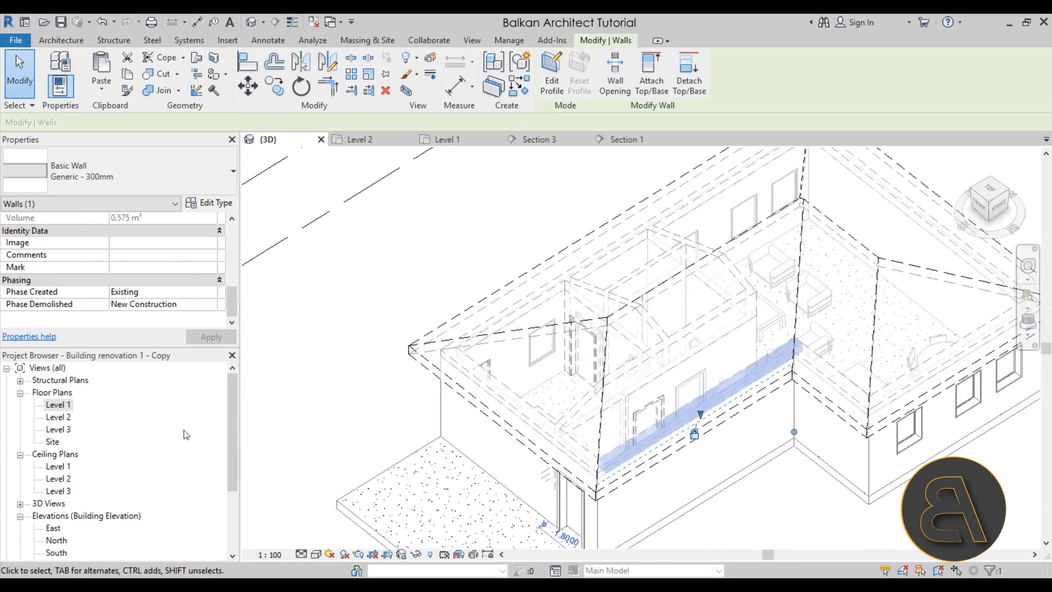
# Examine the existing and demolished interior walls, doors and bathroom fixtures around the selected wall from several angles
pyautogui.scroll(-2, 574, 373)
pyautogui.scroll(4, 608, 416)
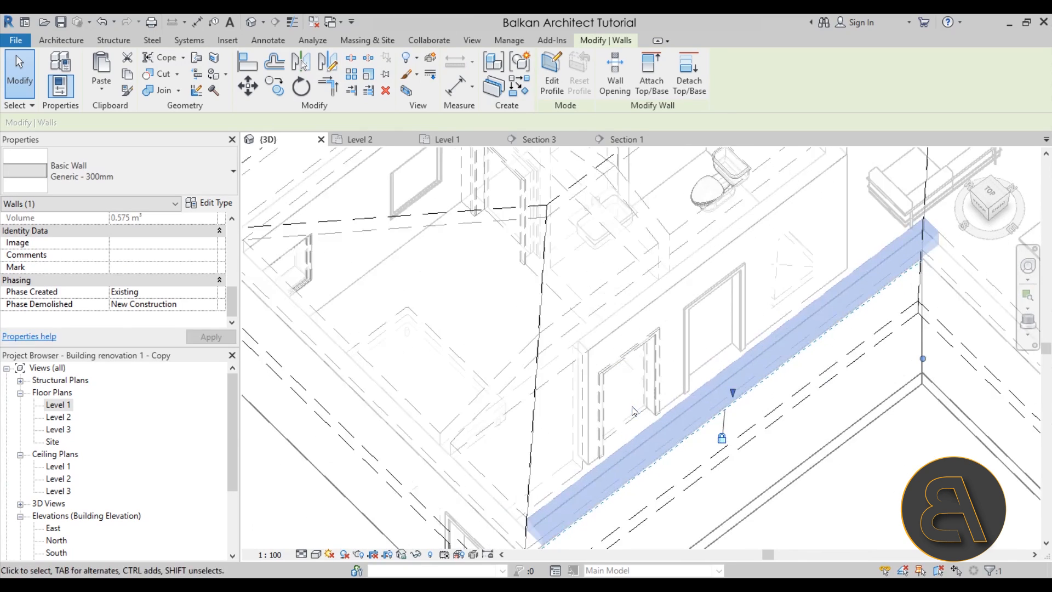
pyautogui.scroll(-1, 495, 309)
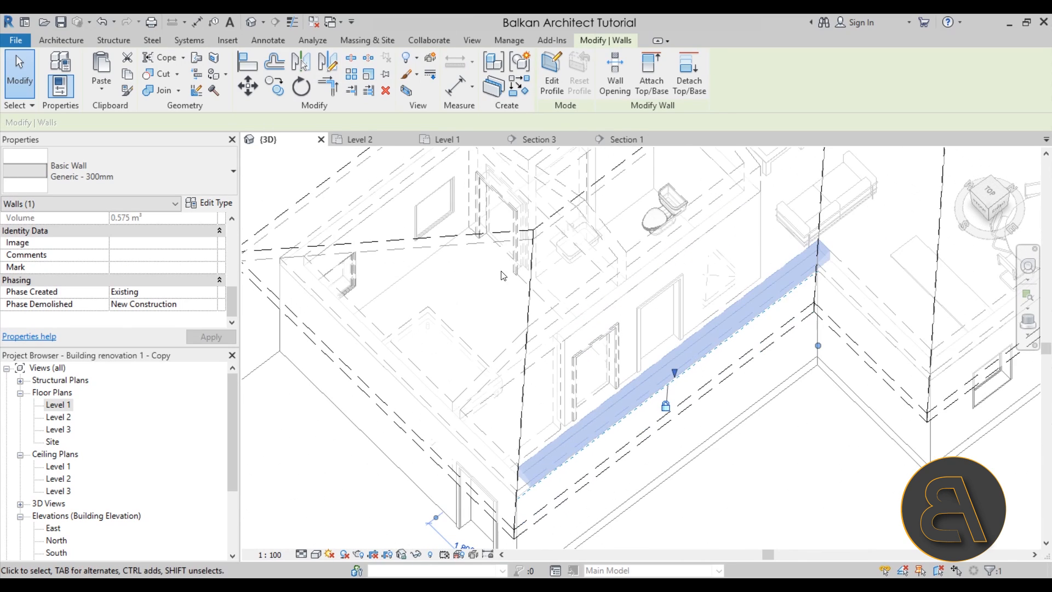
pyautogui.keyDown('shift'); pyautogui.moveTo(499, 296); pyautogui.dragTo(383, 402, button='middle'); pyautogui.keyUp('shift')
pyautogui.scroll(4, 609, 285)
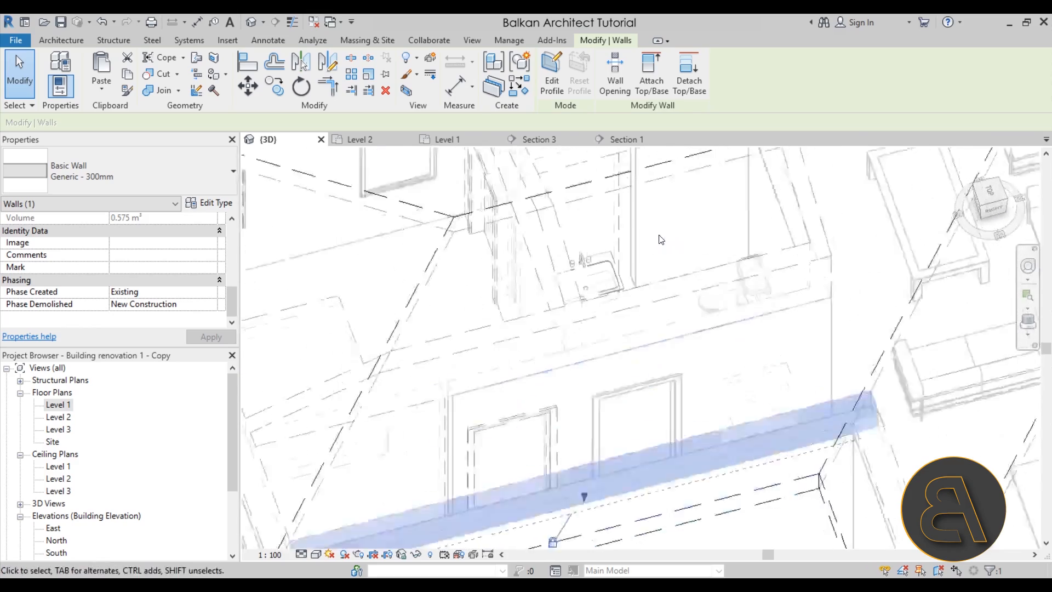
pyautogui.scroll(-2, 583, 268)
pyautogui.keyDown('shift'); pyautogui.moveTo(583, 267); pyautogui.dragTo(619, 328, button='middle'); pyautogui.keyUp('shift')
pyautogui.scroll(-1, 598, 353)
pyautogui.keyDown('shift'); pyautogui.moveTo(471, 337); pyautogui.dragTo(491, 260, button='middle'); pyautogui.keyUp('shift')
pyautogui.scroll(-4, 568, 397)
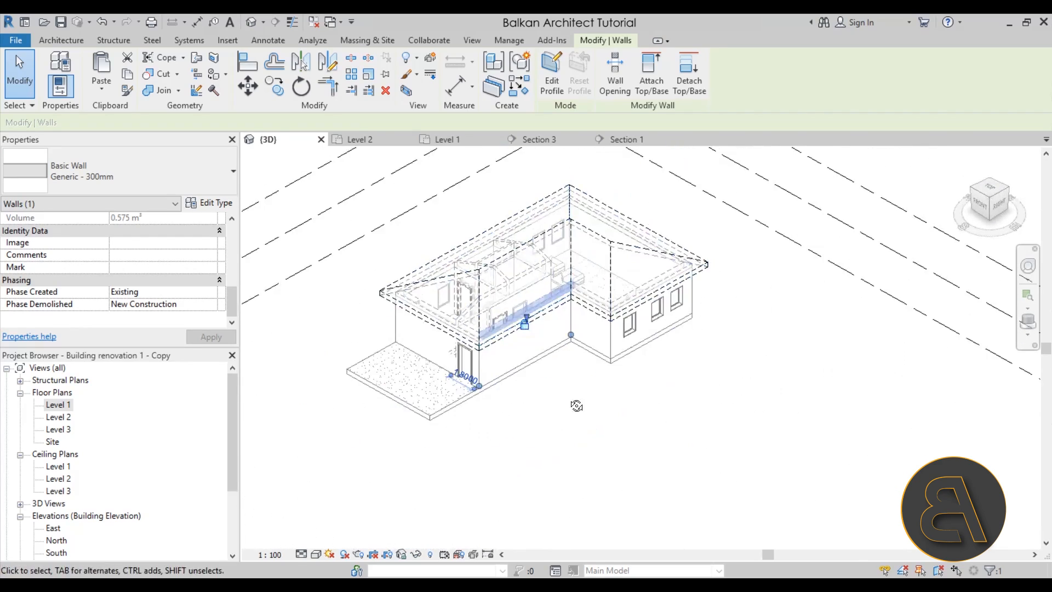
# Review the Phase Created and Phase Demolished options of the selected wall, then deselect it
pyautogui.click(211, 292)
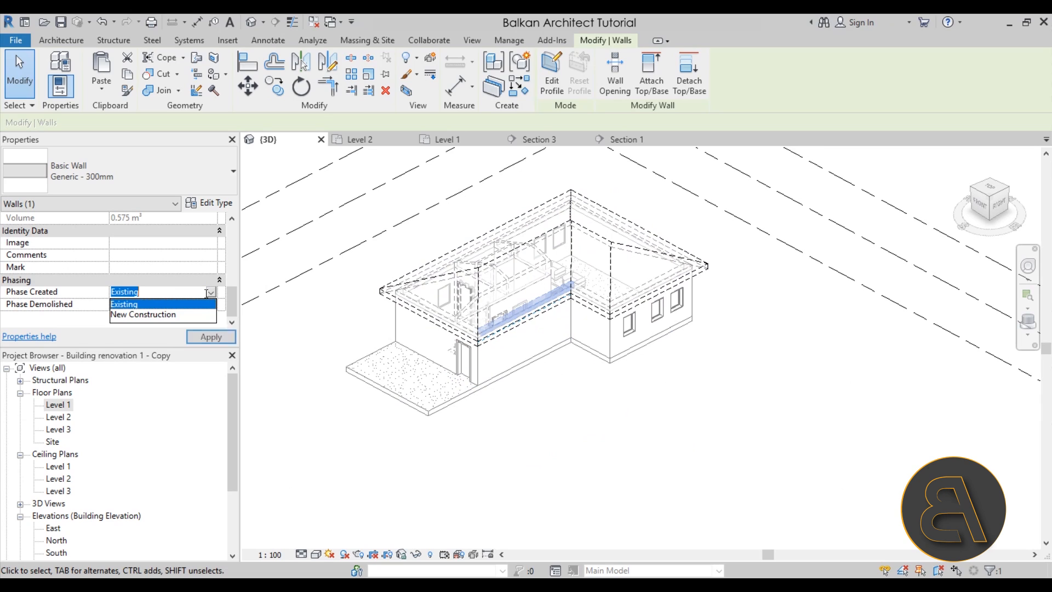
pyautogui.click(209, 291)
pyautogui.click(211, 304)
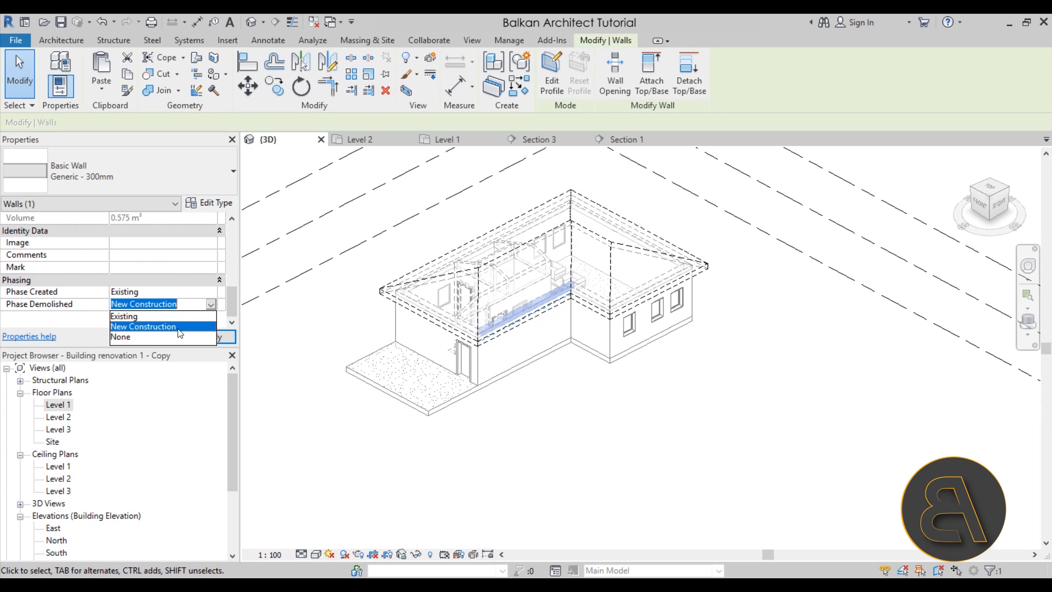
pyautogui.click(213, 291)
pyautogui.click(525, 448)
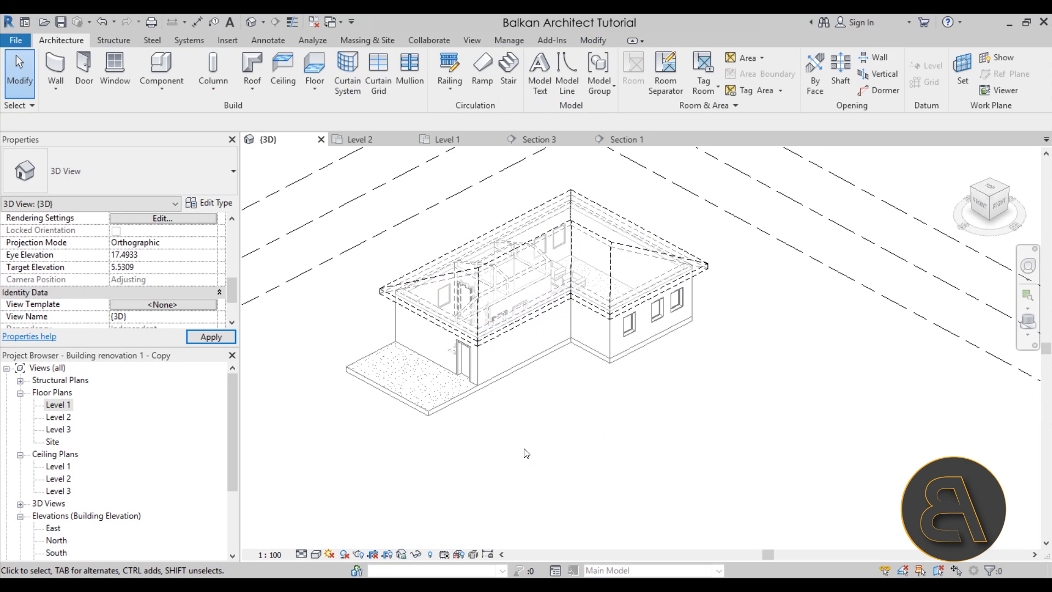
# Set the 3D view's phase filter to Show Previous + New
pyautogui.scroll(-2, 186, 273)
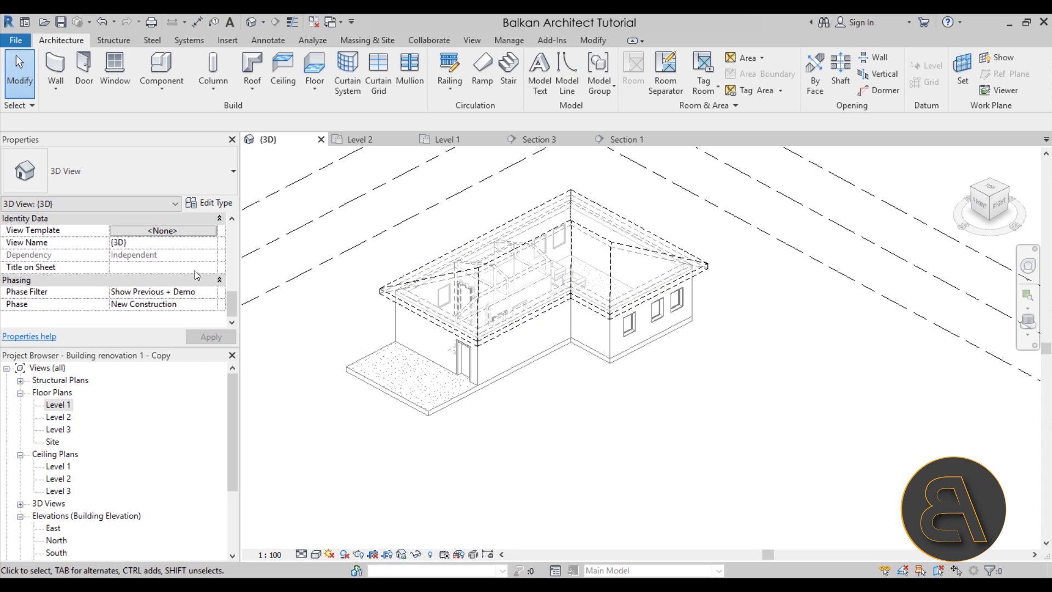
pyautogui.click(206, 295)
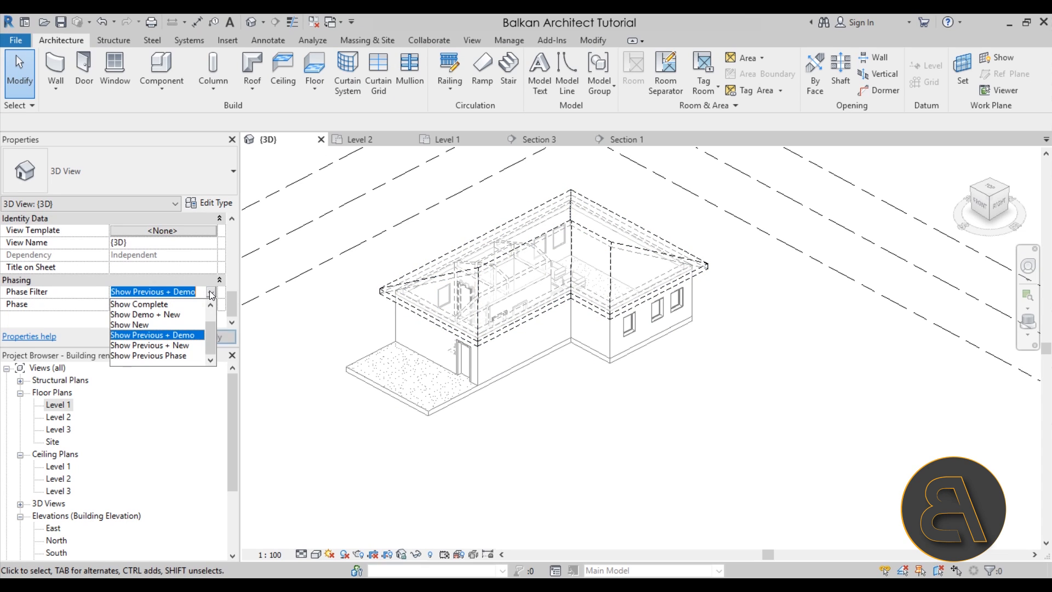
pyautogui.click(167, 347)
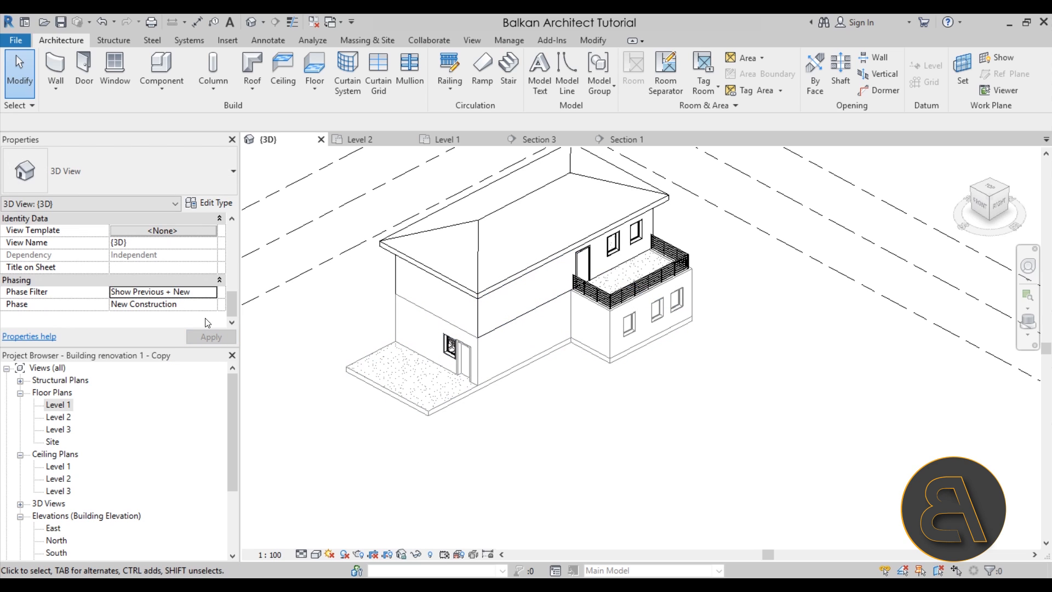
# Set the 3D view's phase filter to Show Previous Phase and look over the original building
pyautogui.click(213, 299)
pyautogui.scroll(-1, 165, 350)
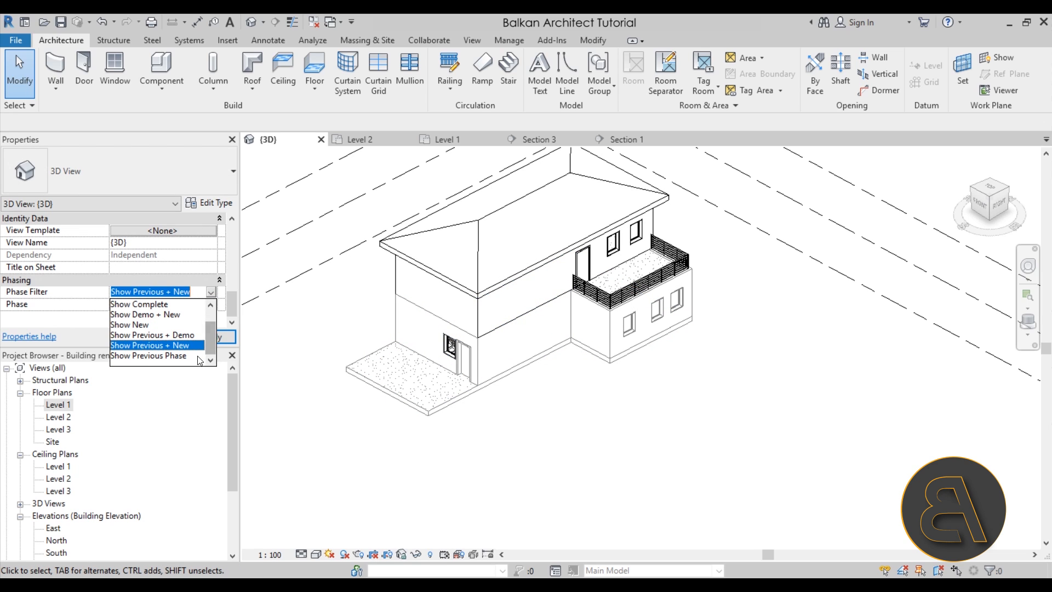
pyautogui.click(148, 355)
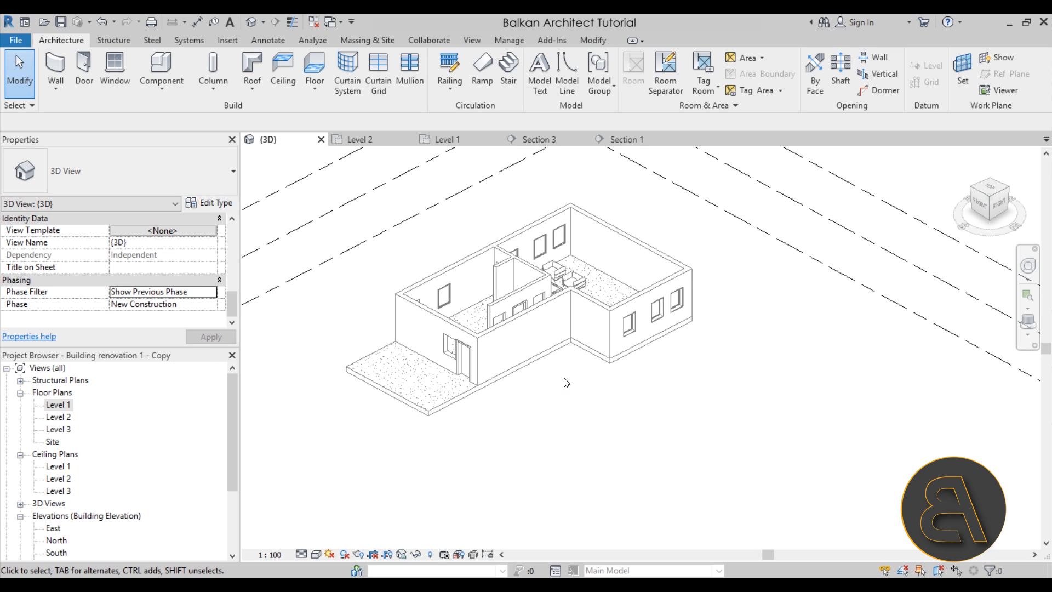
pyautogui.keyDown('shift'); pyautogui.moveTo(542, 432); pyautogui.dragTo(257, 319, button='middle'); pyautogui.keyUp('shift')
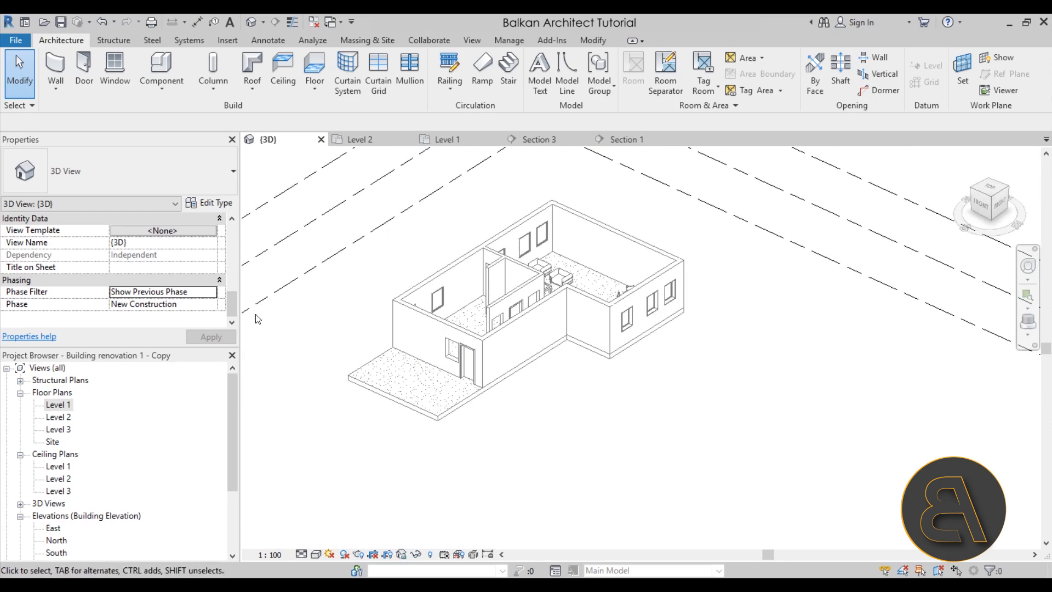
# Set the 3D view's phase filter to Show Complete and look over the finished building
pyautogui.click(211, 291)
pyautogui.scroll(1, 142, 329)
pyautogui.click(151, 322)
pyautogui.keyDown('shift'); pyautogui.moveTo(624, 394); pyautogui.dragTo(582, 376, button='middle'); pyautogui.keyUp('shift')
# Set the 3D view's phase filter to Show All and look over the whole building
pyautogui.click(212, 294)
pyautogui.click(181, 312)
pyautogui.keyDown('shift'); pyautogui.moveTo(528, 357); pyautogui.dragTo(681, 430, button='middle'); pyautogui.keyUp('shift')
pyautogui.scroll(1, 564, 320)
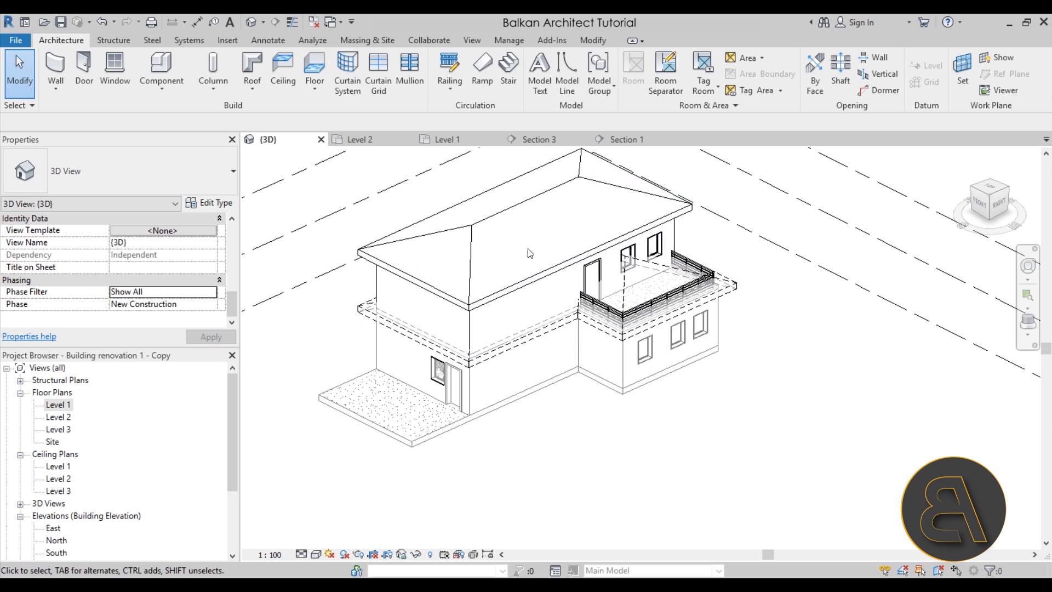
pyautogui.moveTo(618, 466); pyautogui.dragTo(611, 489, button='middle')
# Open the Level 1 floor plan and set its phase filter to Show Complete
pyautogui.click(456, 140)
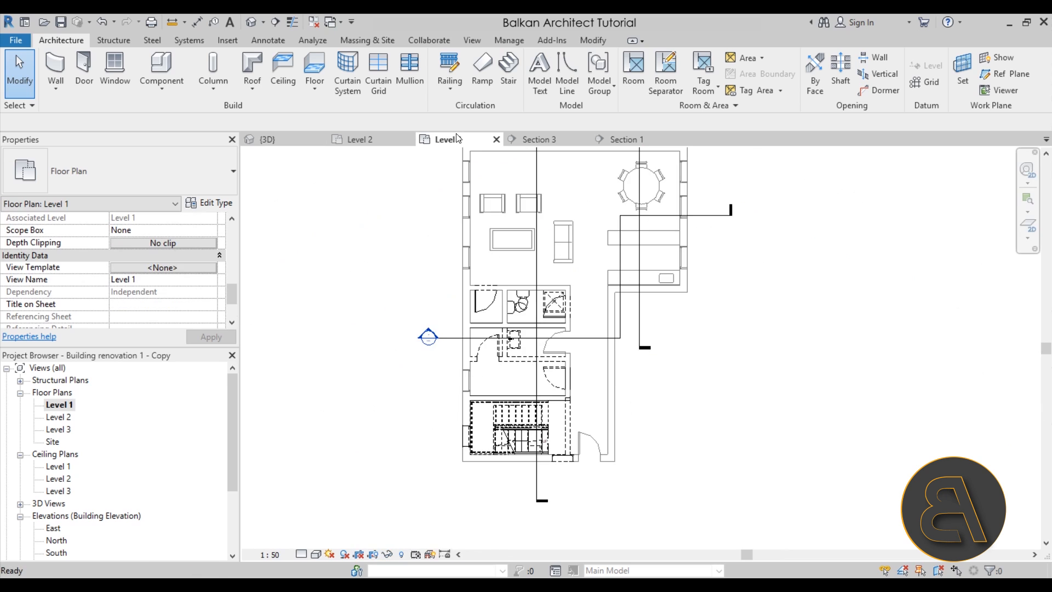
pyautogui.scroll(-2, 662, 425)
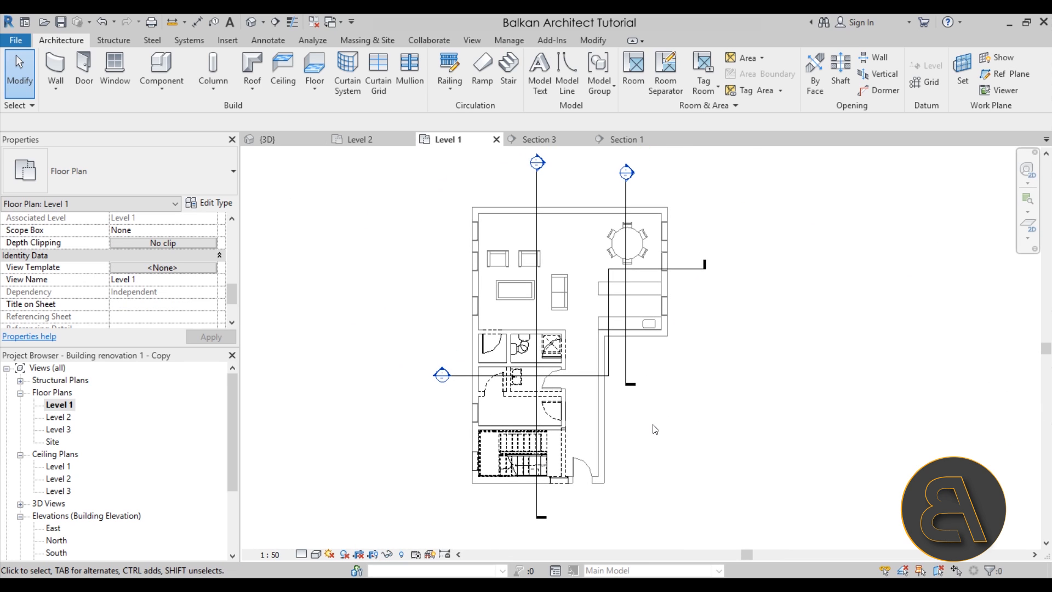
pyautogui.scroll(1, 582, 402)
pyautogui.moveTo(595, 404); pyautogui.dragTo(557, 404, button='middle')
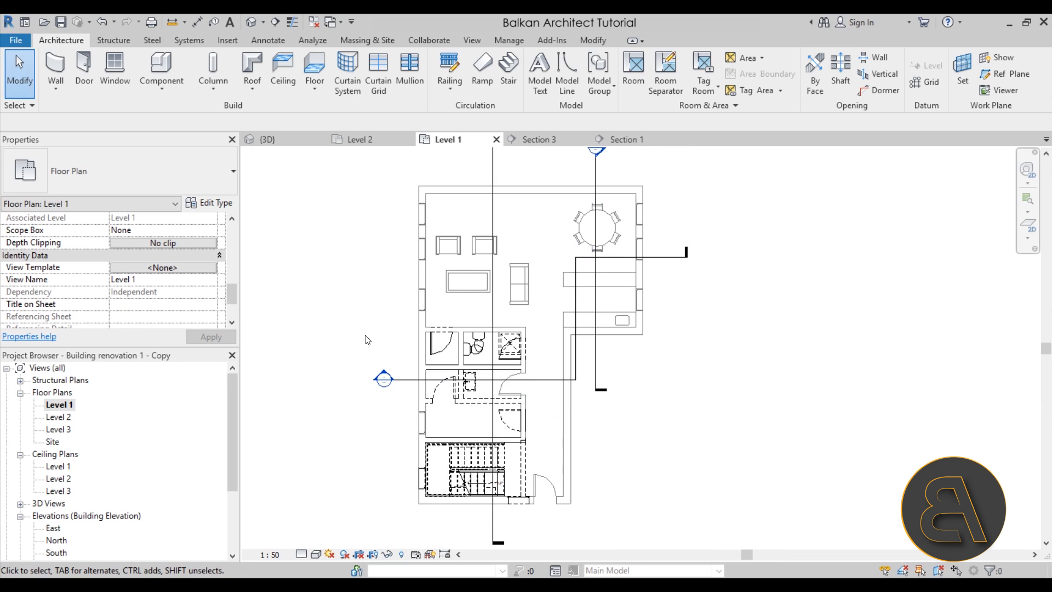
pyautogui.scroll(-3, 172, 271)
pyautogui.click(206, 292)
pyautogui.click(210, 292)
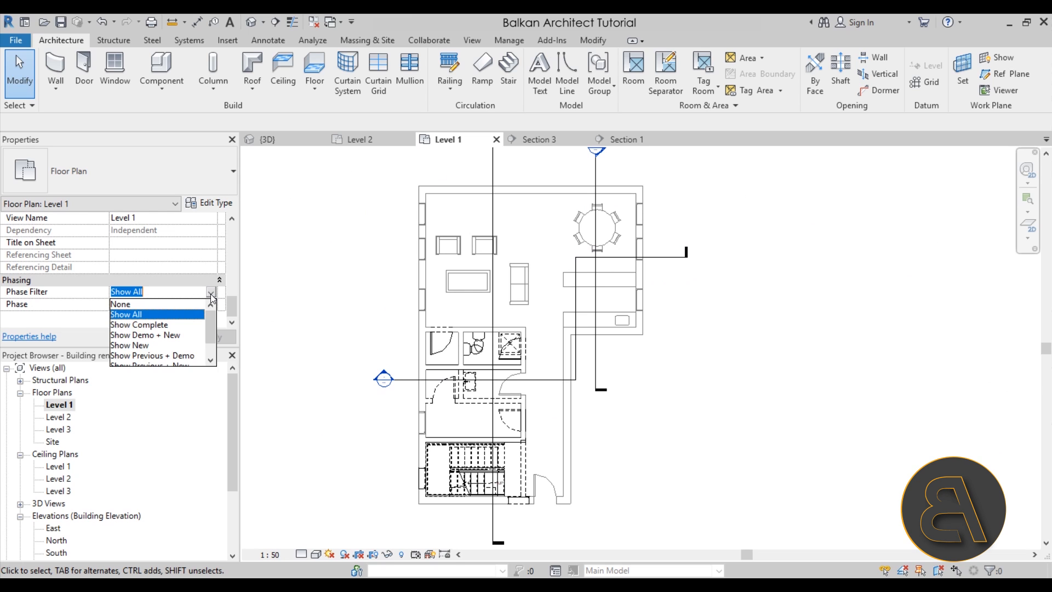
pyautogui.click(161, 324)
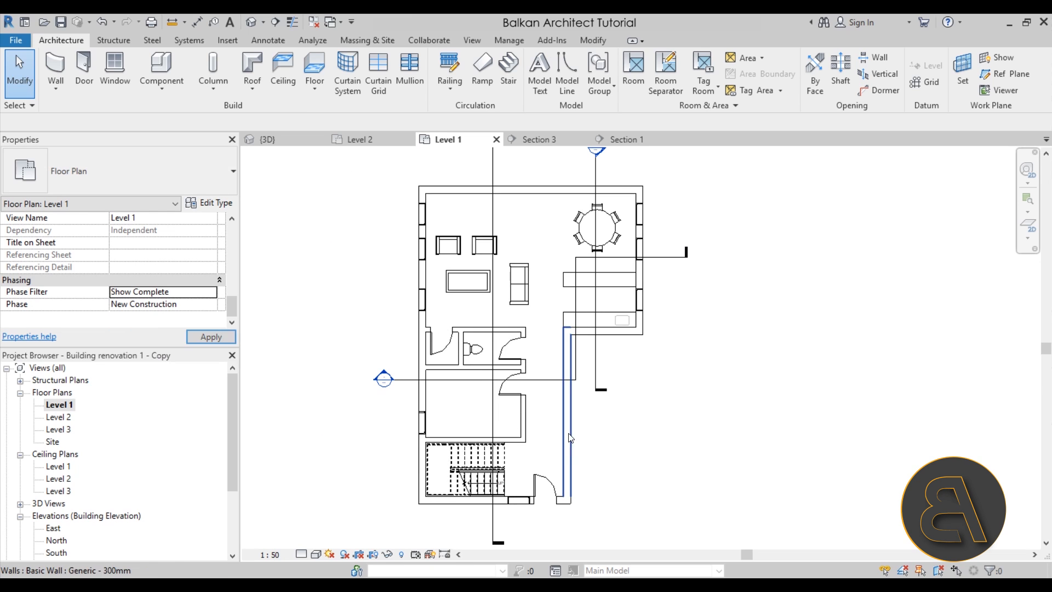
pyautogui.moveTo(383, 439); pyautogui.dragTo(370, 446, button='middle')
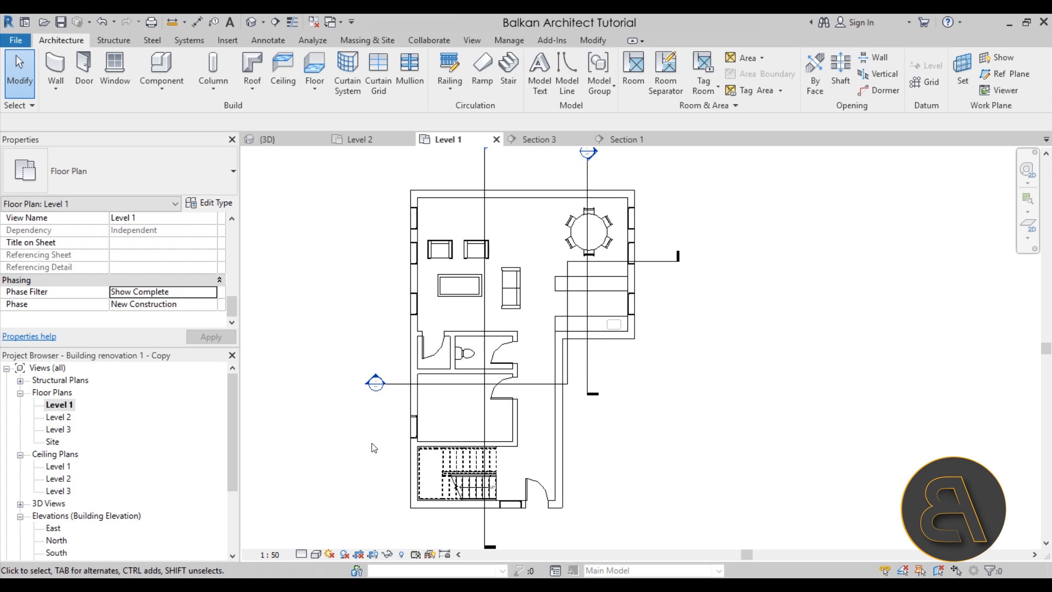
# Set the Level 1 plan's phase filter to Show New and inspect the newly built elements
pyautogui.click(211, 292)
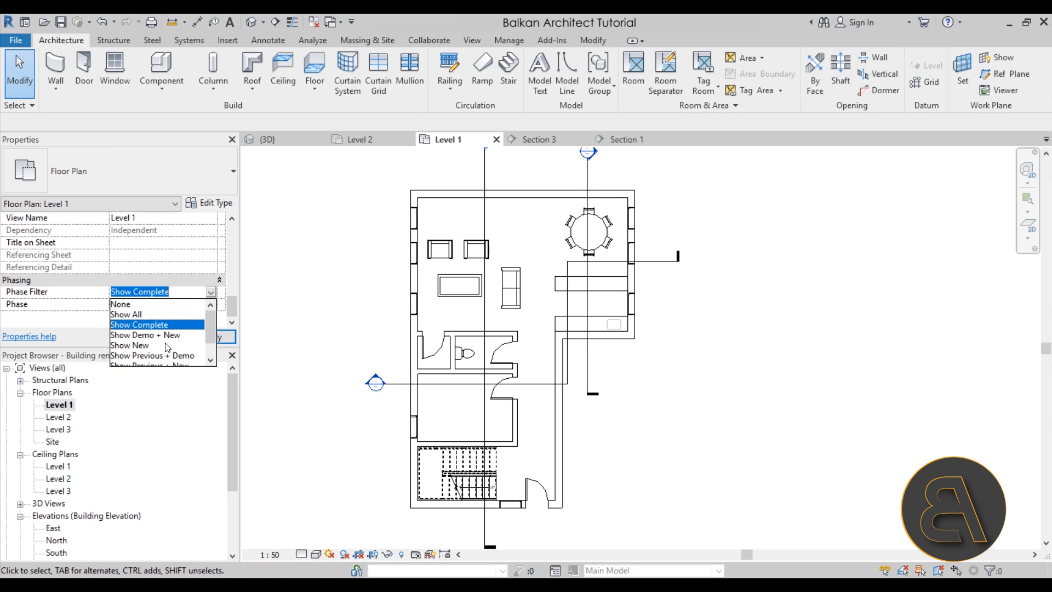
pyautogui.click(146, 345)
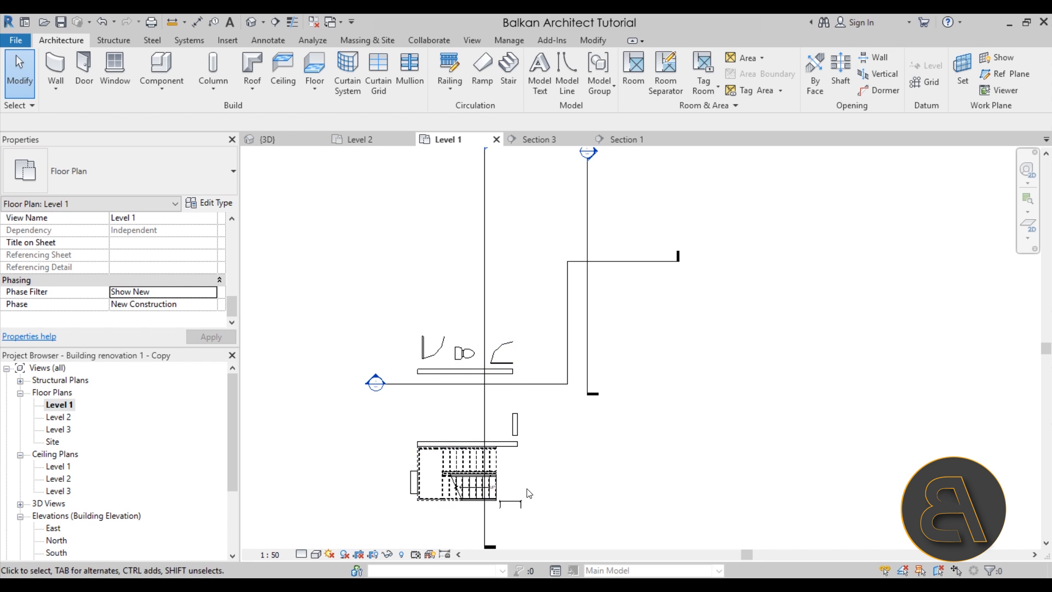
pyautogui.scroll(-1, 429, 438)
pyautogui.moveTo(429, 438); pyautogui.dragTo(425, 382, button='middle')
pyautogui.scroll(2, 427, 398)
pyautogui.scroll(1, 427, 378)
# Switch the Level 1 plan's phase filter to Show Demo + New, followed by Show Previous + Demo
pyautogui.click(206, 294)
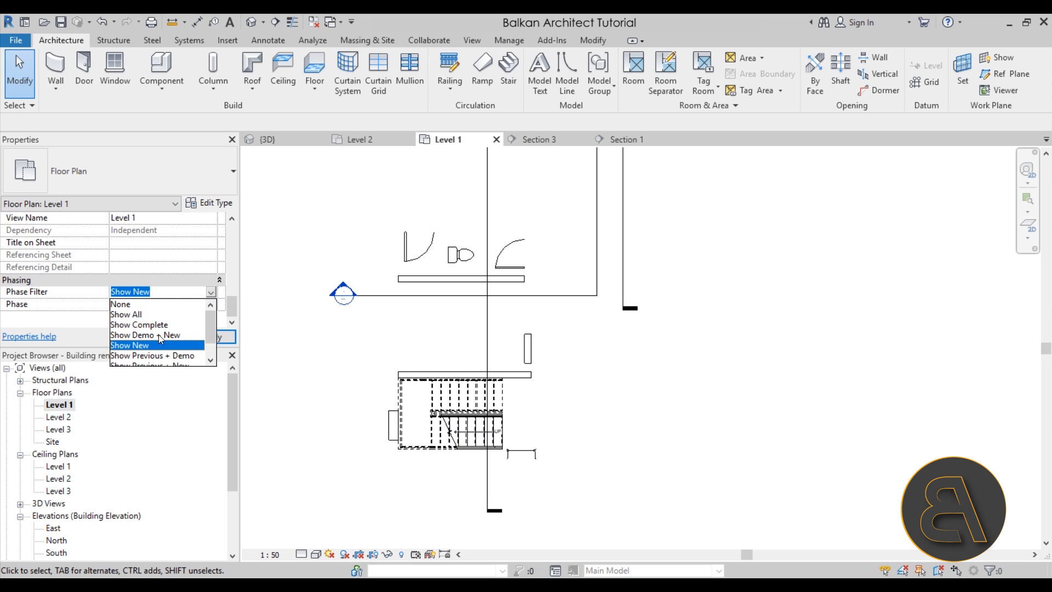
pyautogui.click(138, 335)
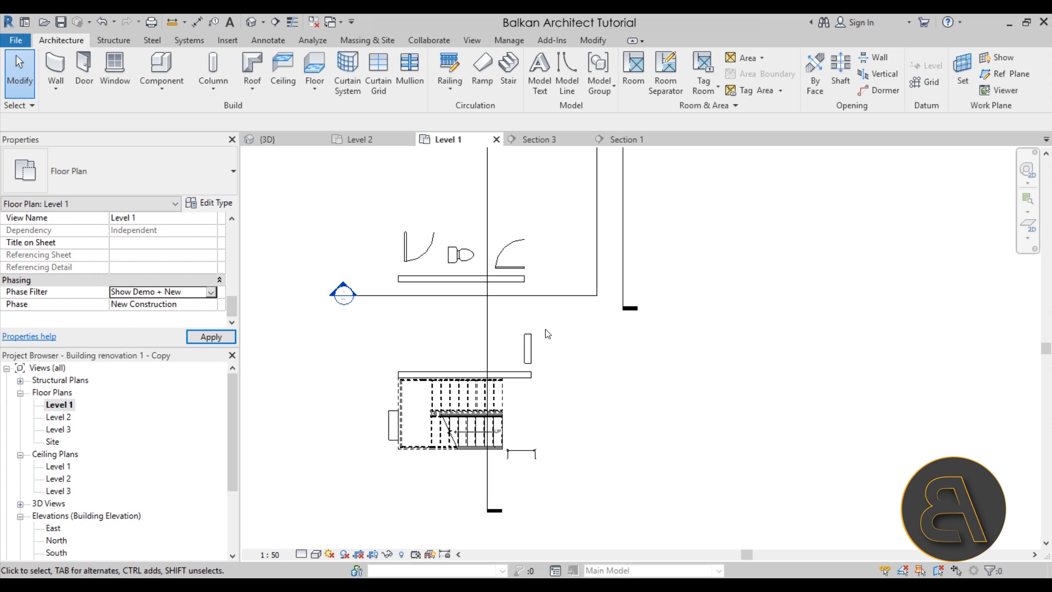
pyautogui.click(214, 295)
pyautogui.scroll(-1, 202, 343)
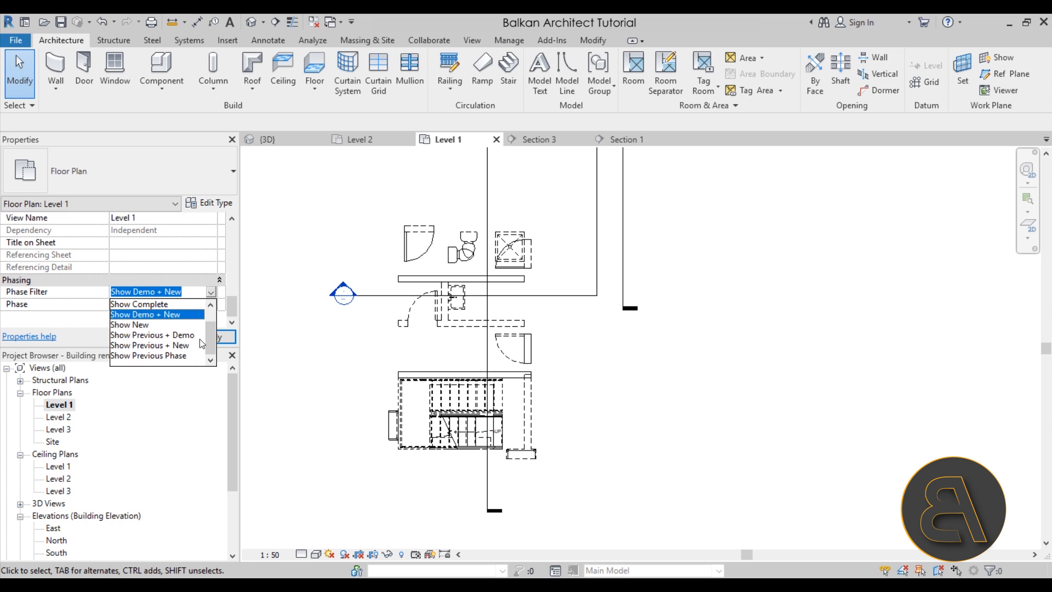
pyautogui.click(179, 335)
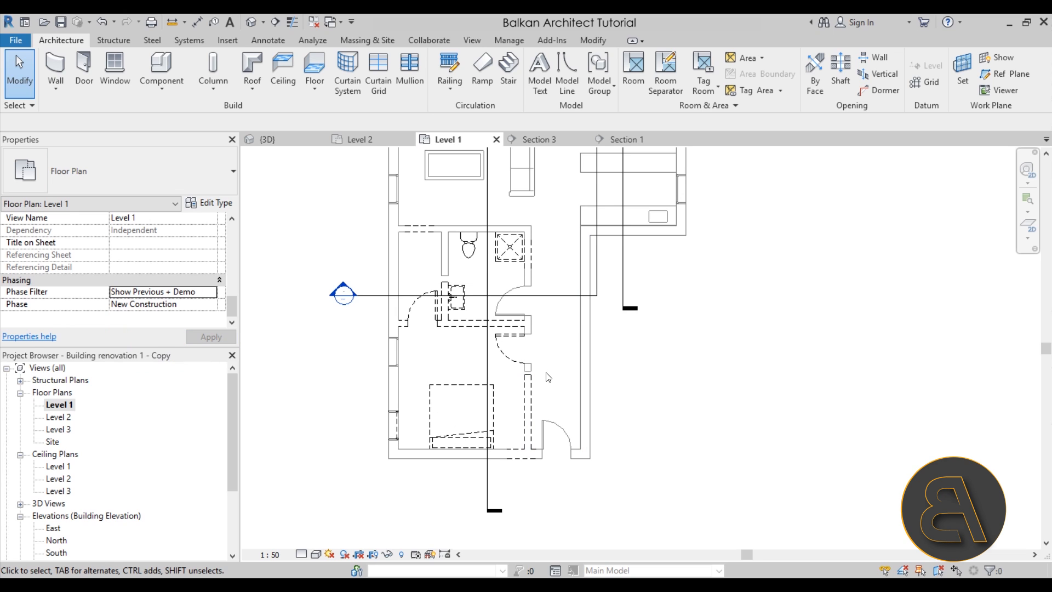
# Examine the demolished walls, doors, bathroom fixtures and window opening beside the entrance in the Level 1 plan
pyautogui.scroll(1, 546, 386)
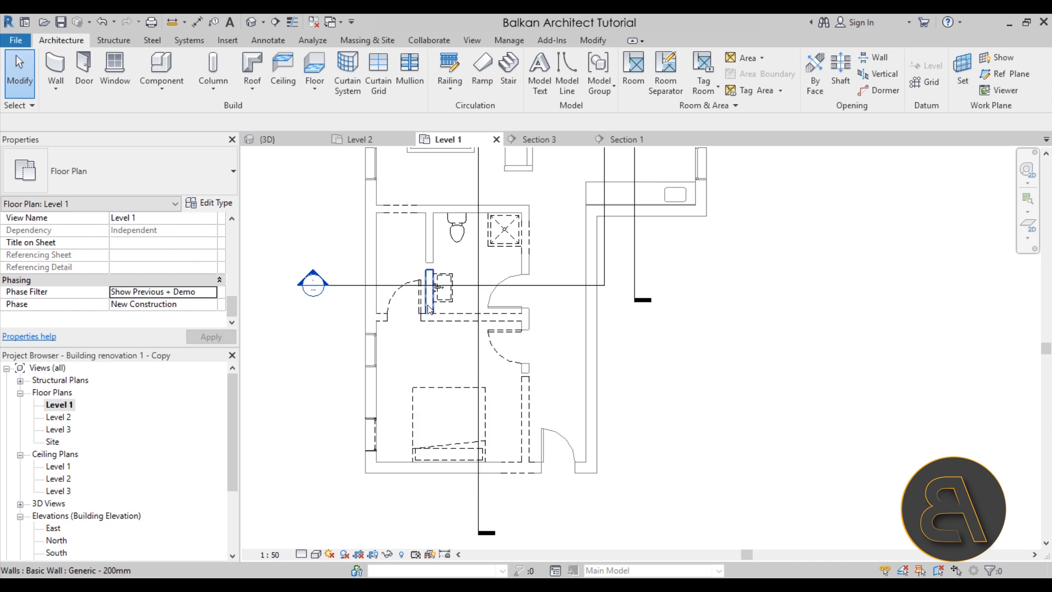
pyautogui.scroll(5, 392, 291)
pyautogui.scroll(-4, 533, 341)
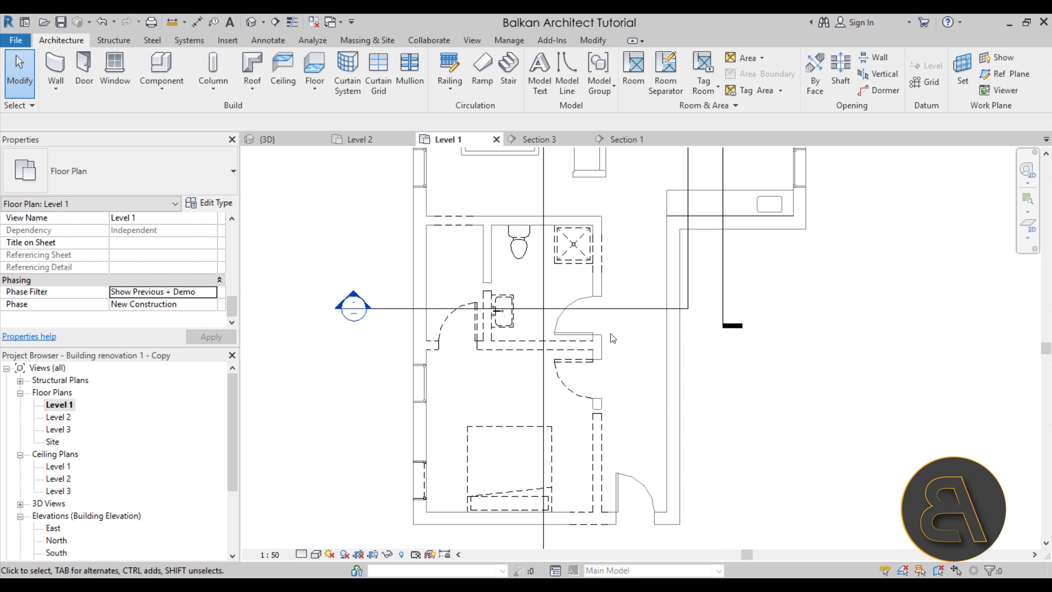
pyautogui.scroll(2, 468, 215)
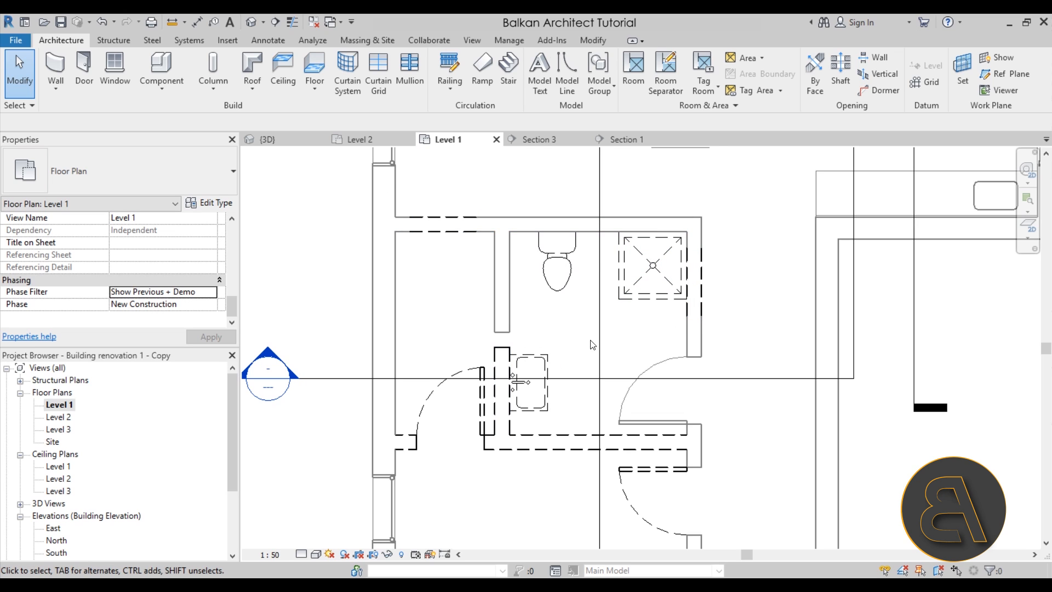
pyautogui.scroll(-3, 455, 268)
pyautogui.moveTo(468, 378); pyautogui.dragTo(462, 330, button='middle')
pyautogui.scroll(2, 422, 405)
pyautogui.scroll(2, 662, 493)
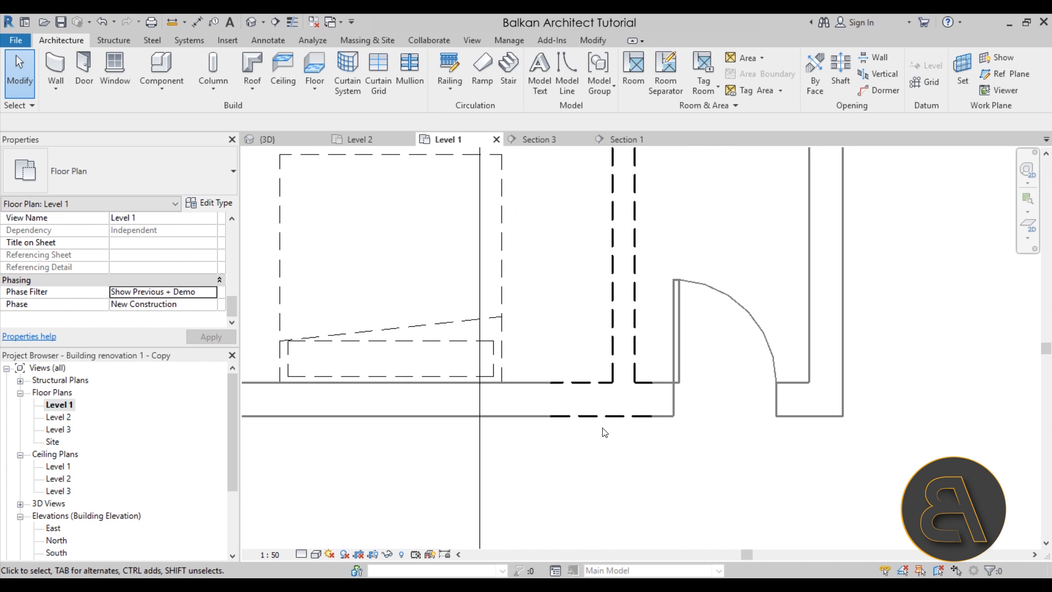
pyautogui.scroll(-4, 566, 460)
pyautogui.moveTo(497, 294); pyautogui.dragTo(528, 426, button='middle')
pyautogui.scroll(-1, 528, 426)
# Compare the Level 1 plan under the Show Complete phase filter, and leave the filter set to Show All
pyautogui.click(215, 292)
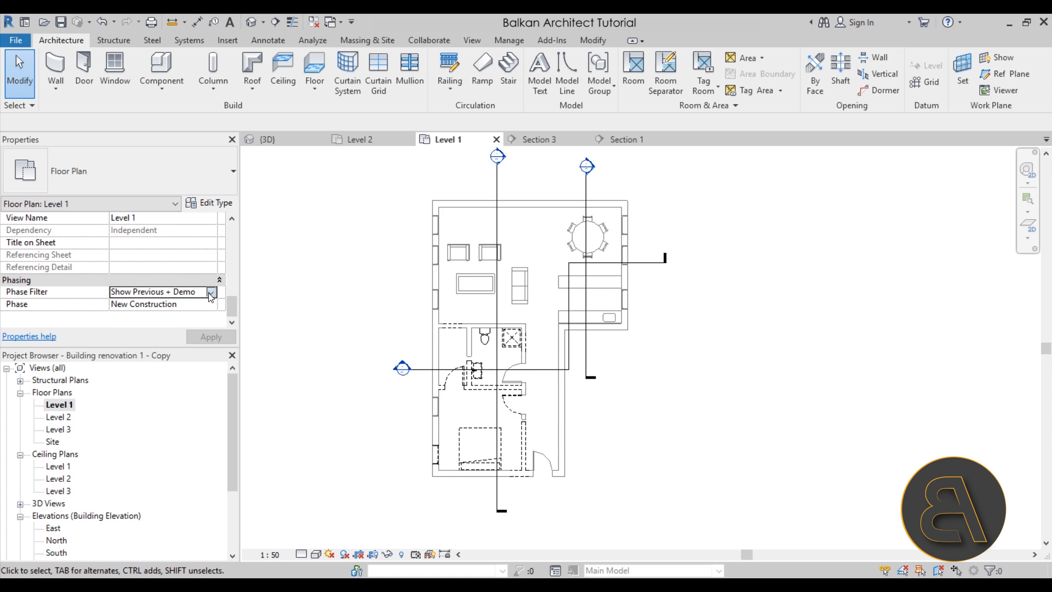
pyautogui.click(211, 292)
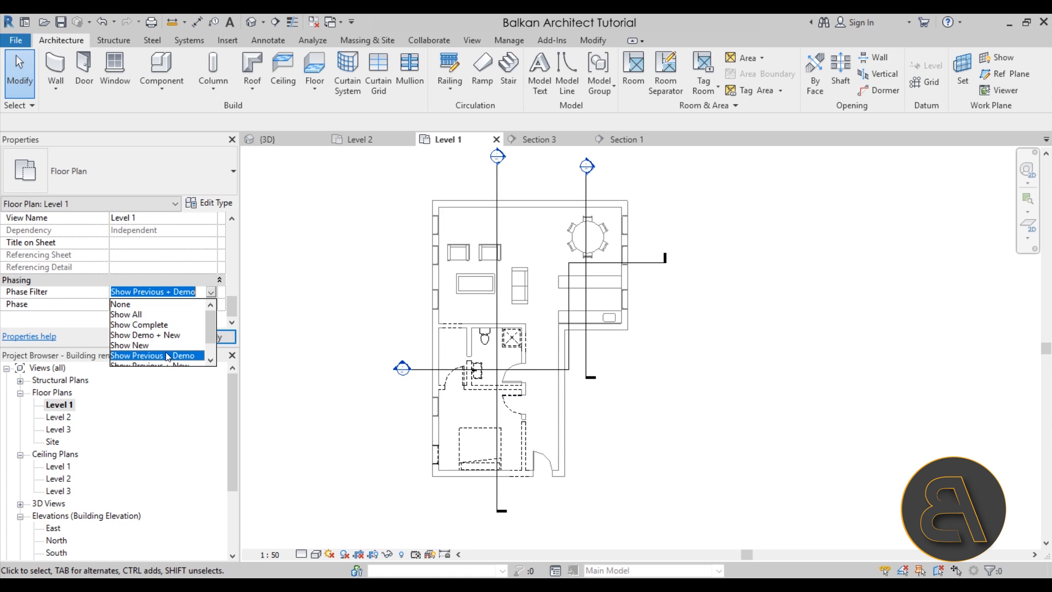
pyautogui.click(128, 325)
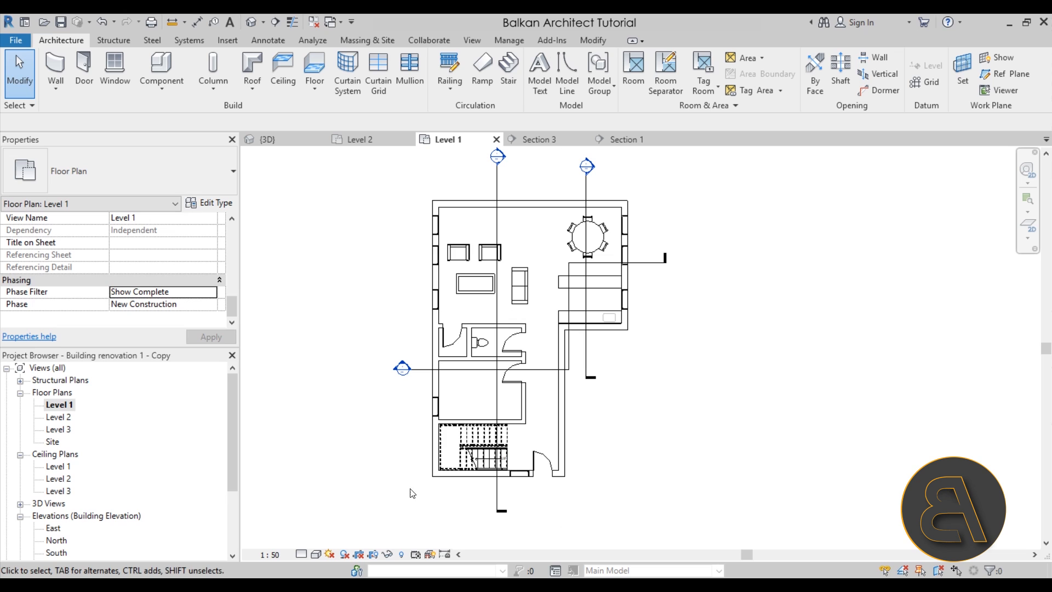
pyautogui.click(213, 291)
pyautogui.click(126, 314)
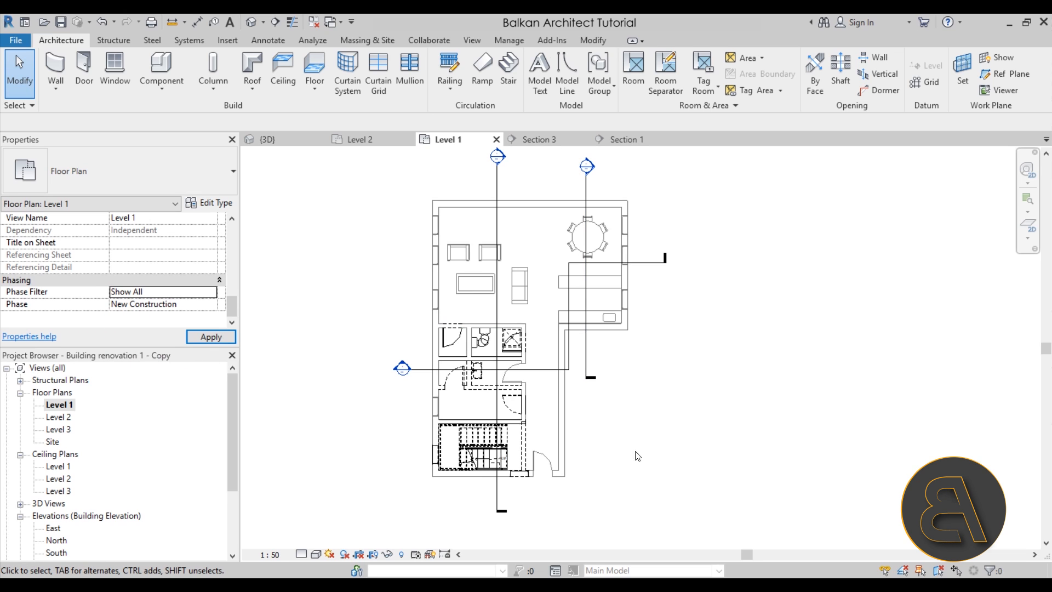
# Open the Level 2 floor plan, try the Show All phase filter, and return the filter to Show Complete
pyautogui.click(360, 140)
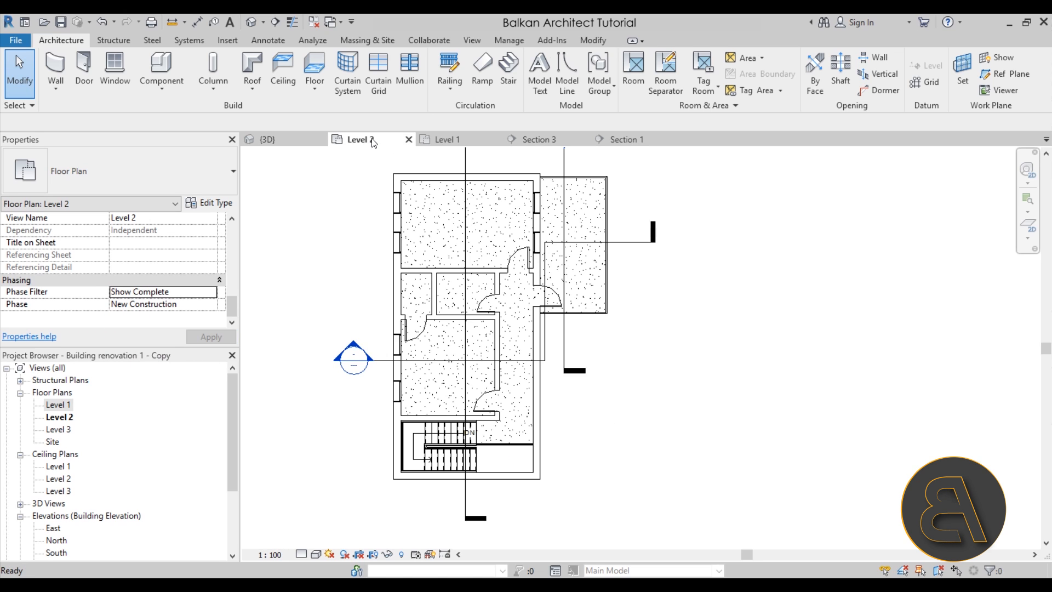
pyautogui.click(218, 294)
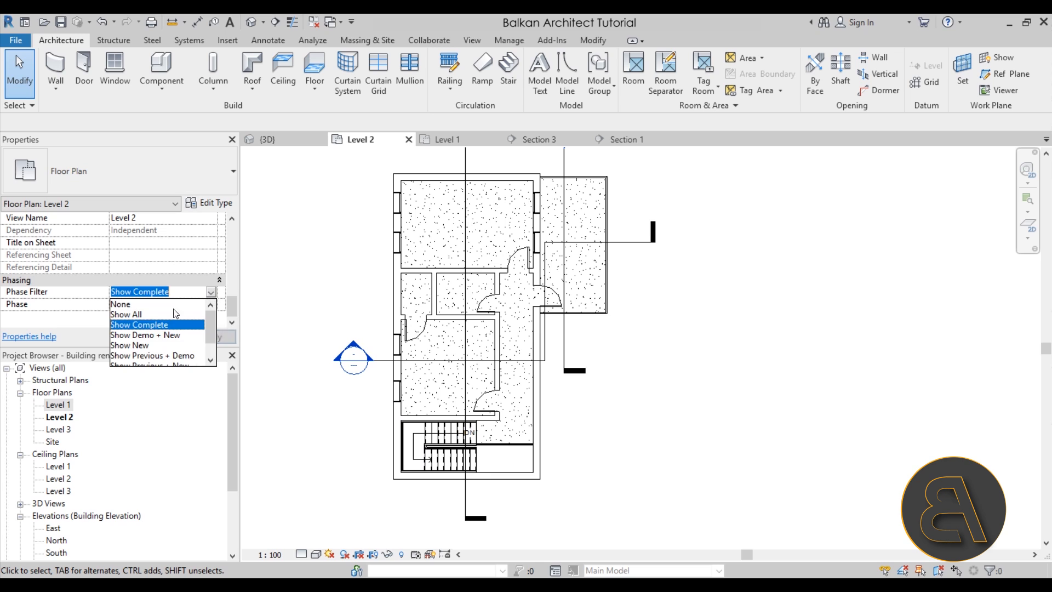
pyautogui.click(138, 315)
pyautogui.click(211, 293)
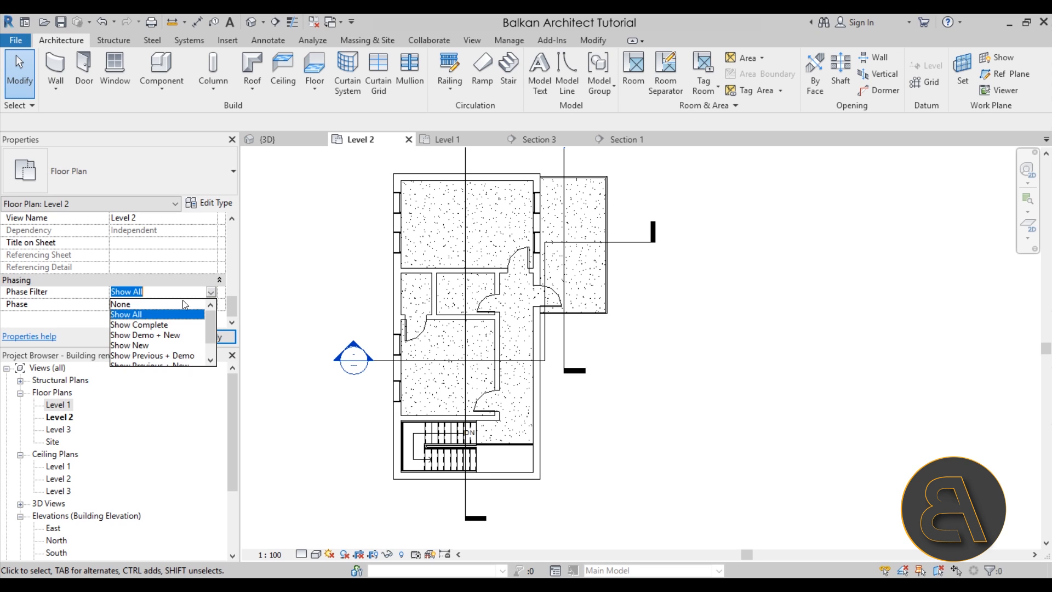
pyautogui.click(142, 325)
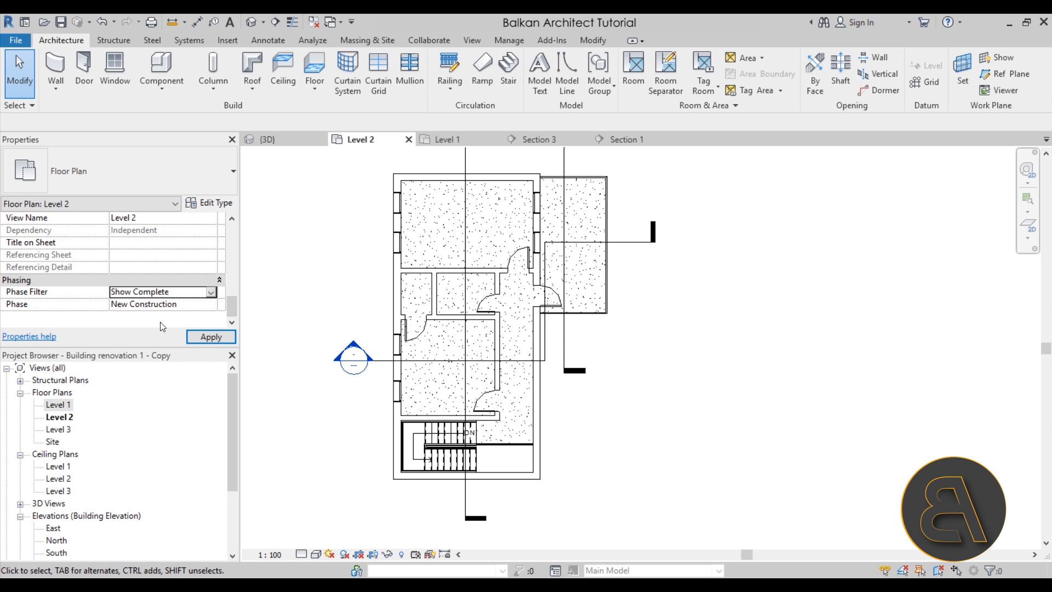
# Set the Level 2 plan's phase filter to Show Previous + Demo
pyautogui.click(213, 292)
pyautogui.click(211, 293)
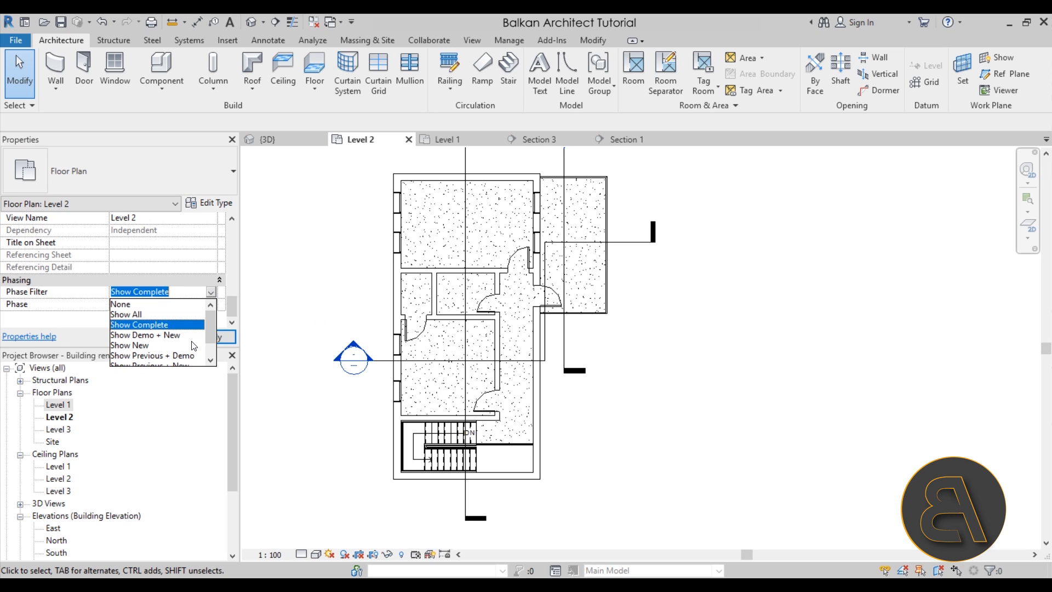
pyautogui.scroll(-1, 193, 345)
pyautogui.click(157, 335)
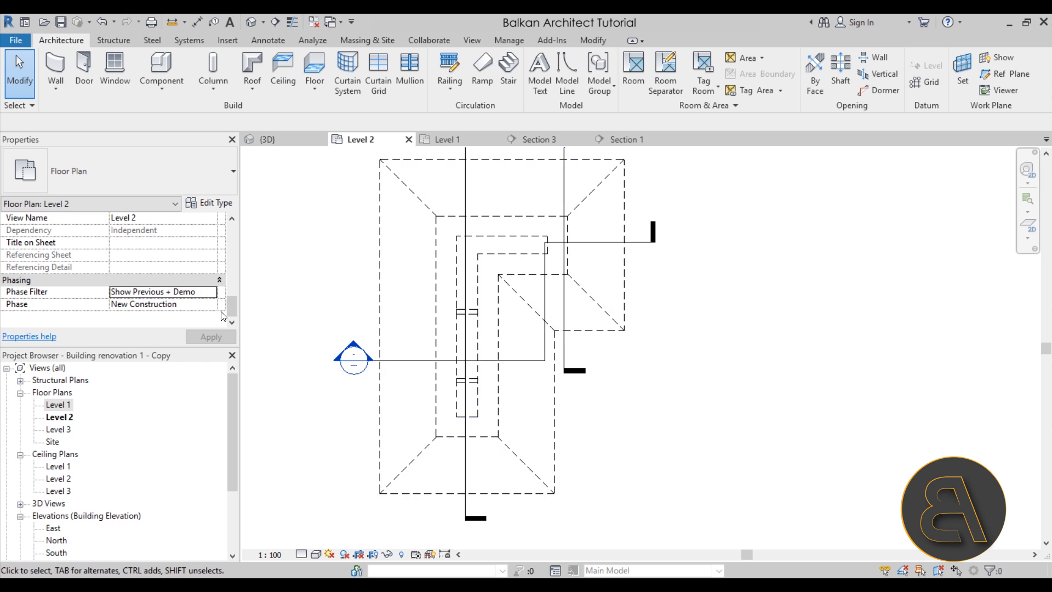
# Check the Level 2 plan with the Show All phase filter, and set the filter back to Show Complete
pyautogui.click(210, 293)
pyautogui.click(127, 315)
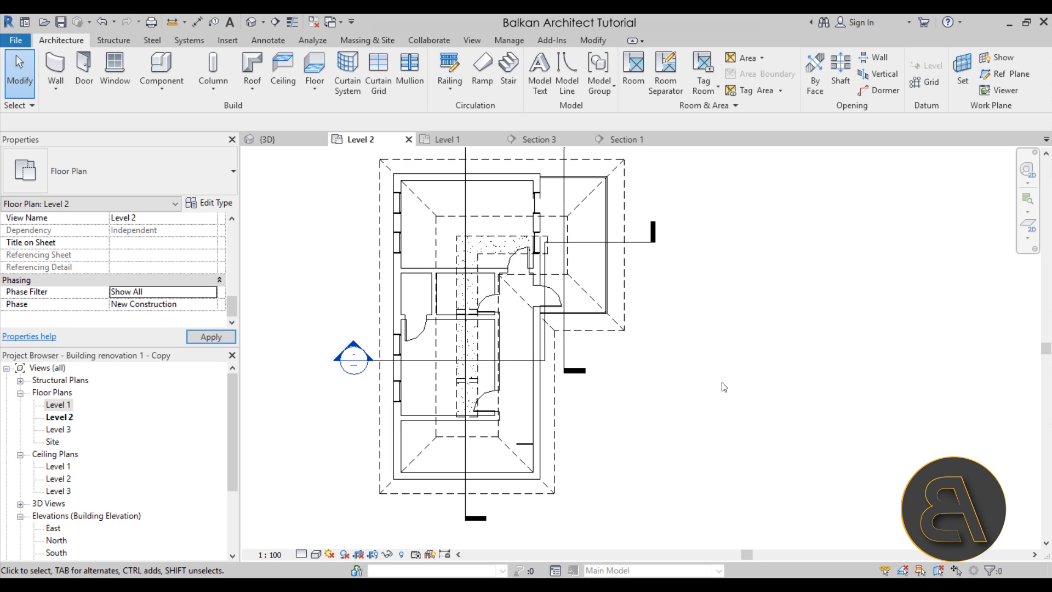
pyautogui.click(207, 292)
pyautogui.click(211, 292)
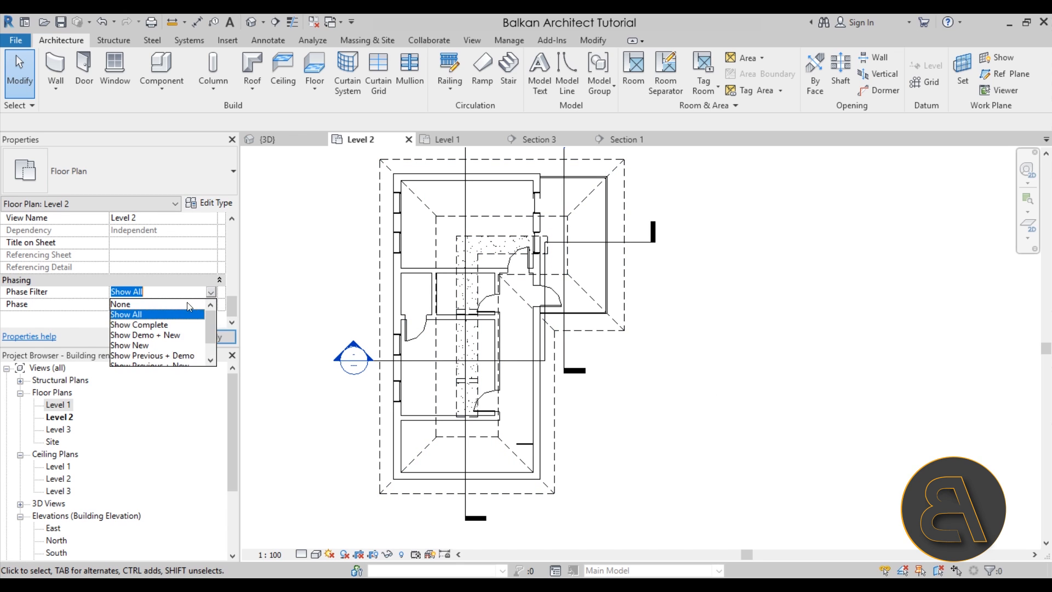
pyautogui.click(152, 325)
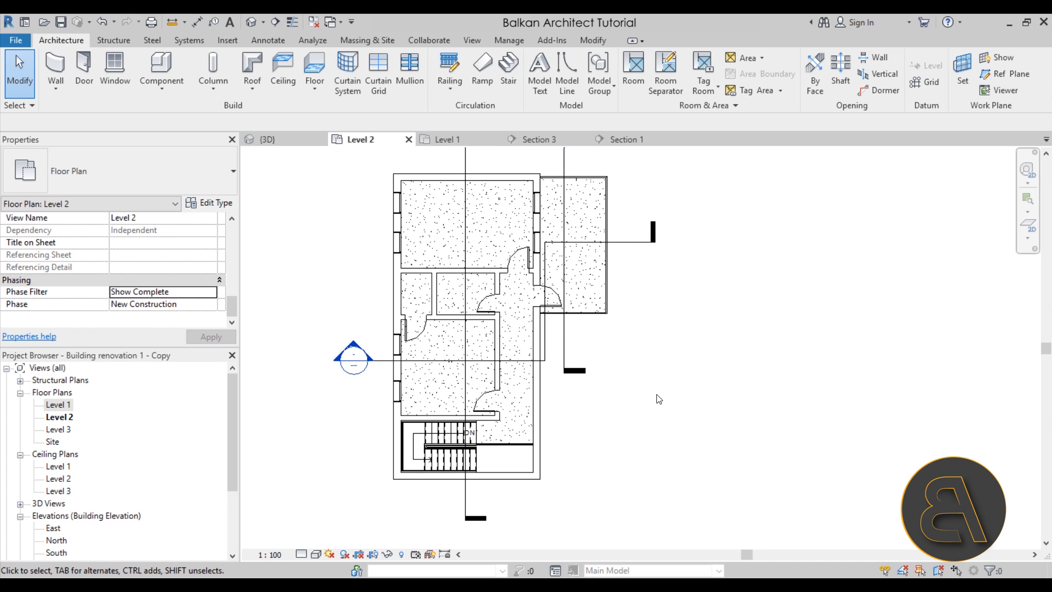
pyautogui.moveTo(536, 296); pyautogui.dragTo(534, 305, button='middle')
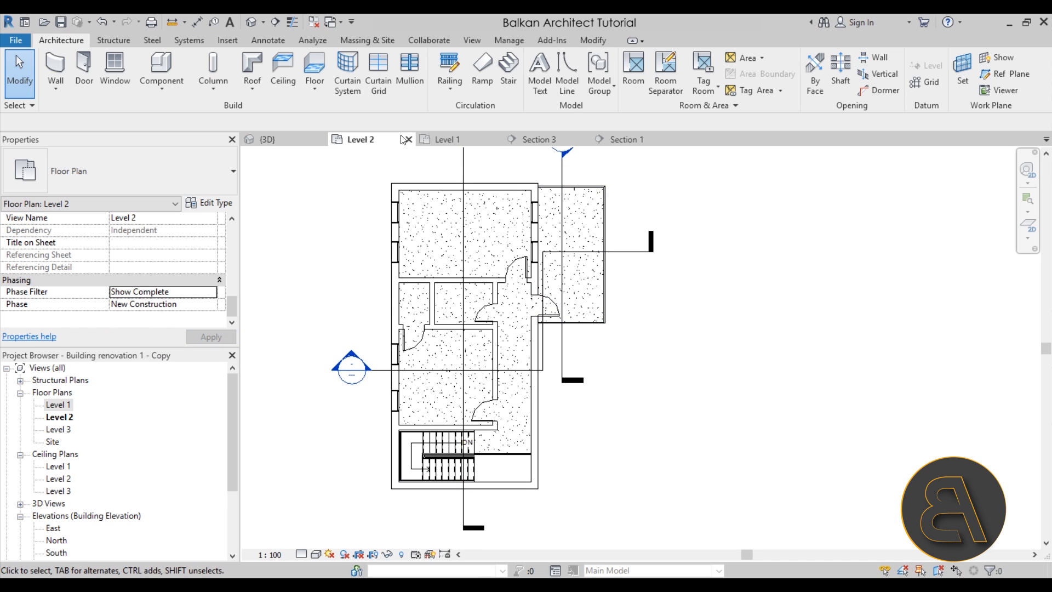
# Review the Level 1 plan, return to the 3D view, and look over the building with all phases shown
pyautogui.click(437, 140)
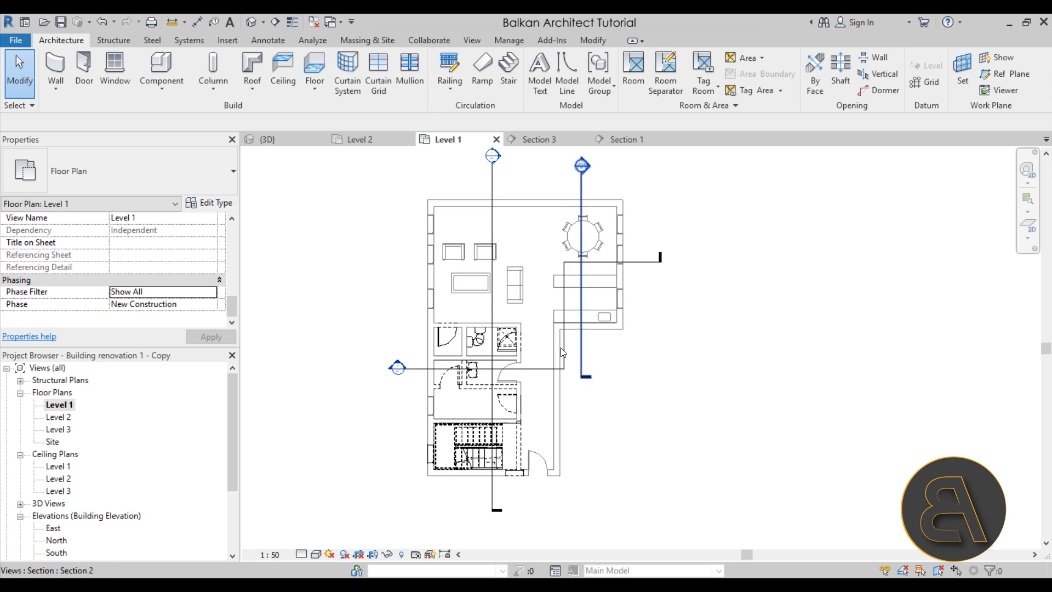
pyautogui.click(267, 139)
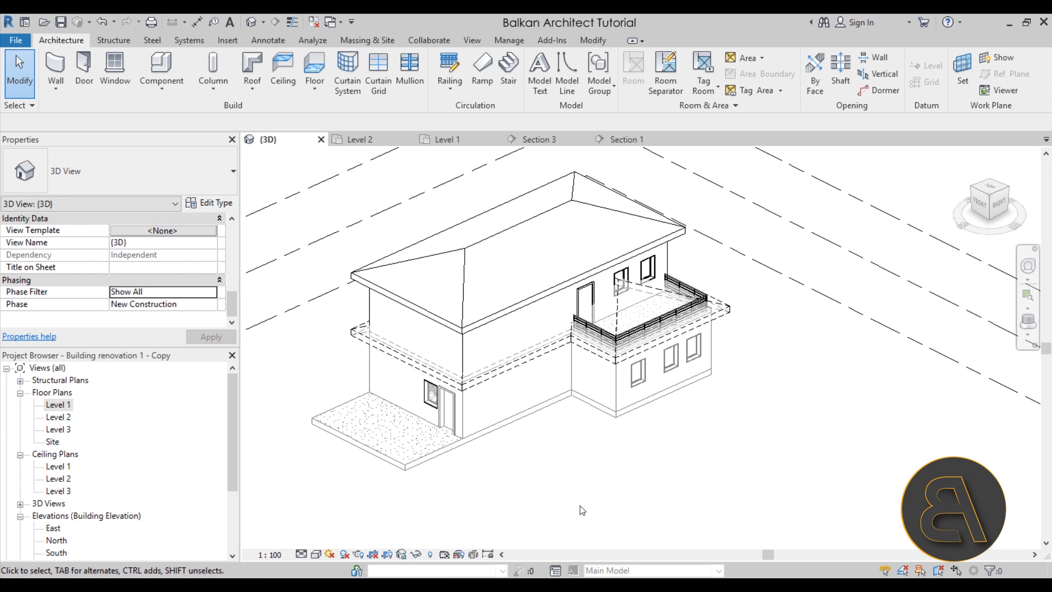
pyautogui.moveTo(581, 510); pyautogui.dragTo(579, 527, button='middle')
pyautogui.keyDown('shift'); pyautogui.moveTo(572, 447); pyautogui.dragTo(568, 442, button='middle'); pyautogui.keyUp('shift')
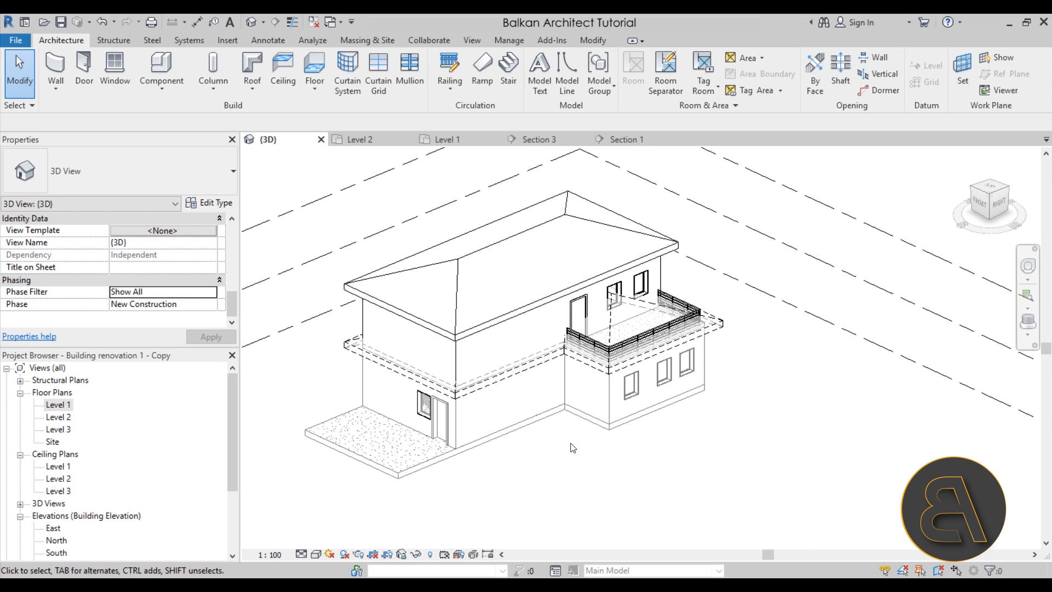
pyautogui.moveTo(485, 465); pyautogui.dragTo(507, 465, button='middle')
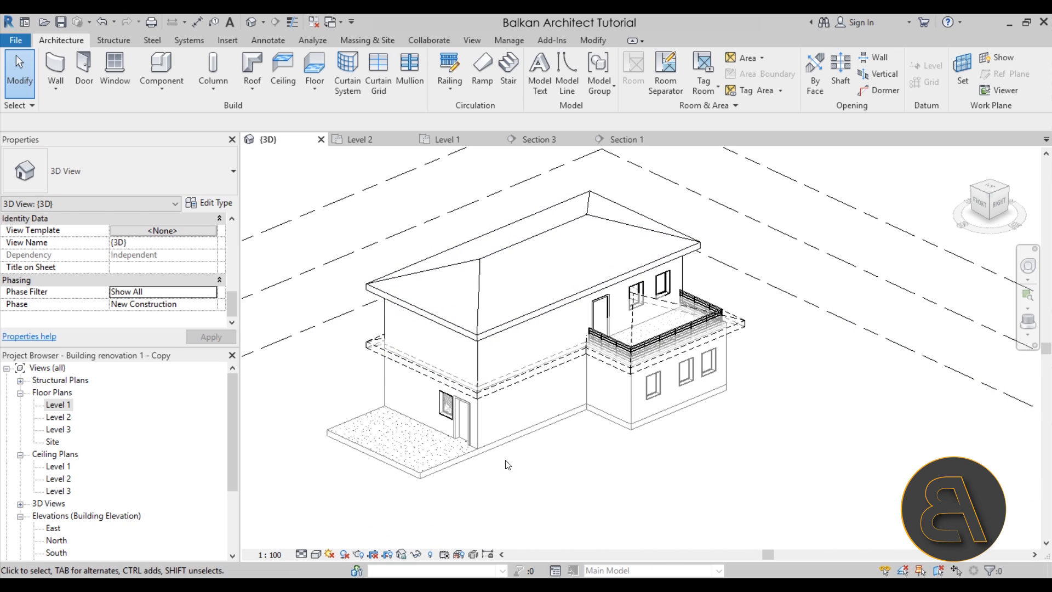